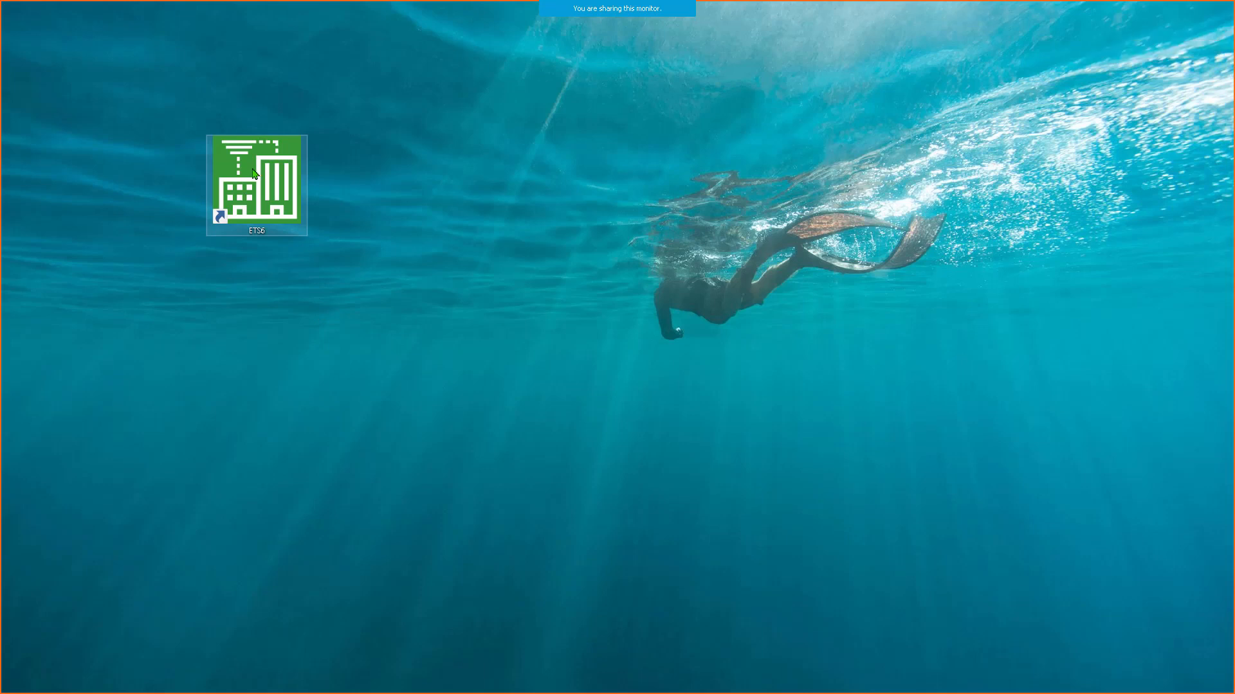
# - Launch ETS6 and open two additional Overview tabs
pyautogui.doubleClick(262, 188)
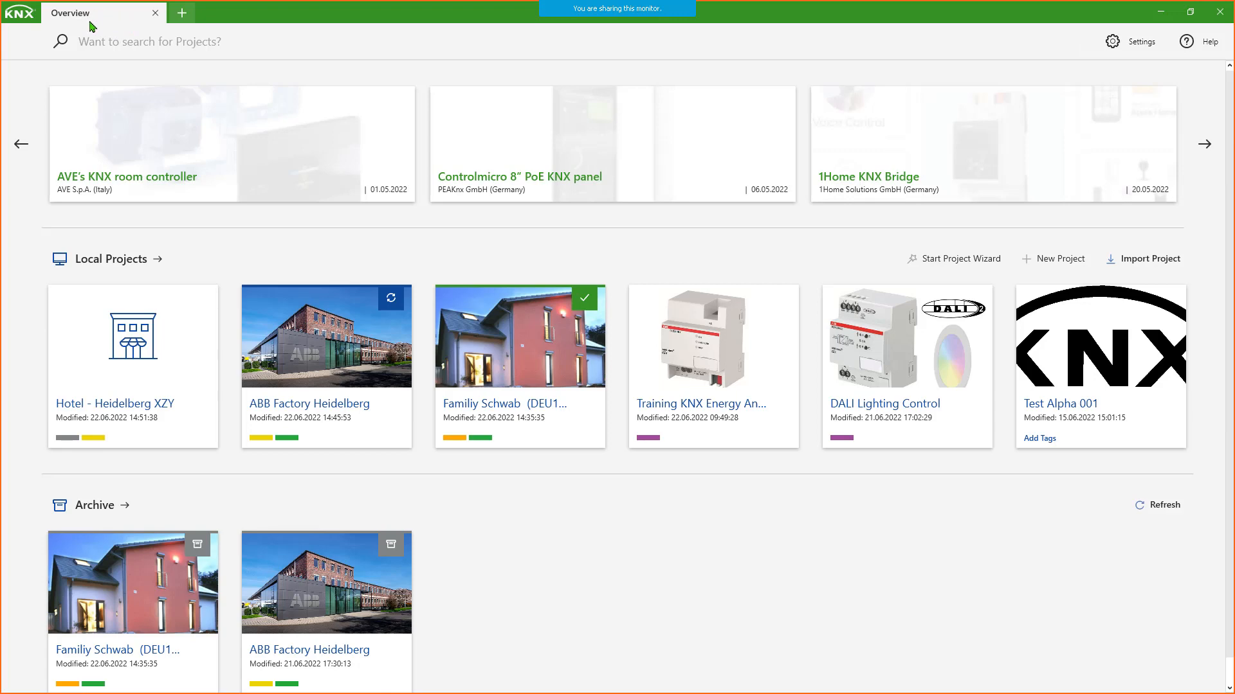
pyautogui.click(182, 14)
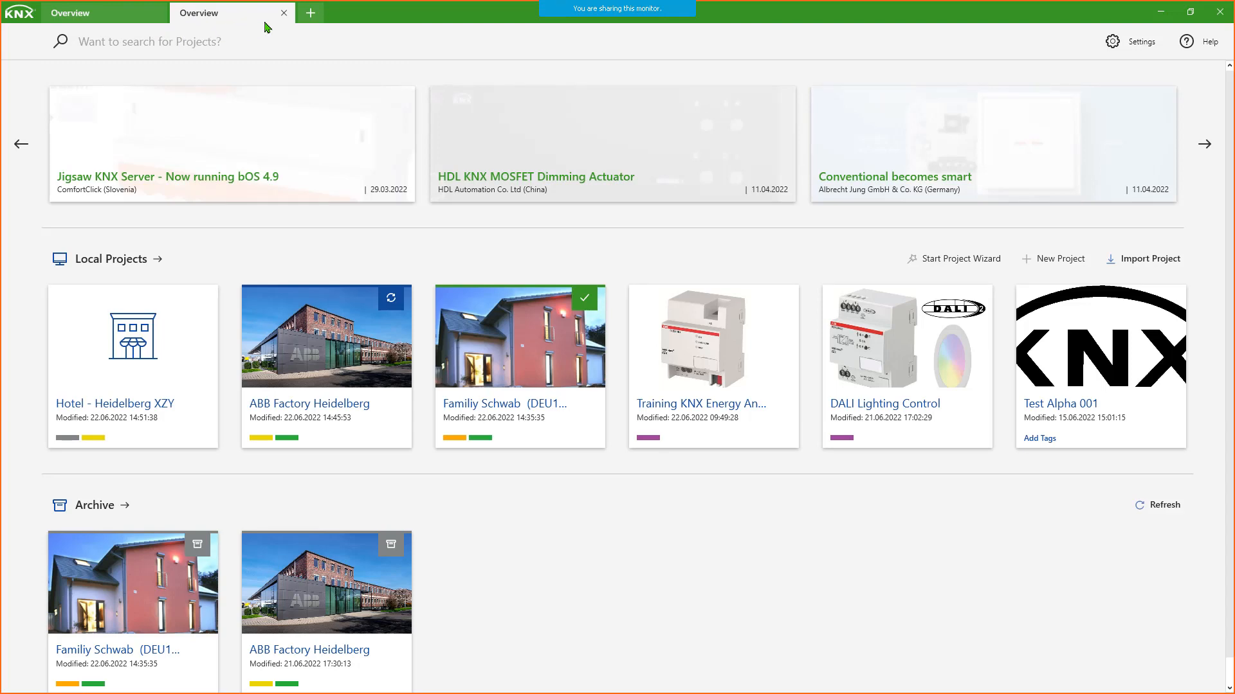
pyautogui.click(317, 17)
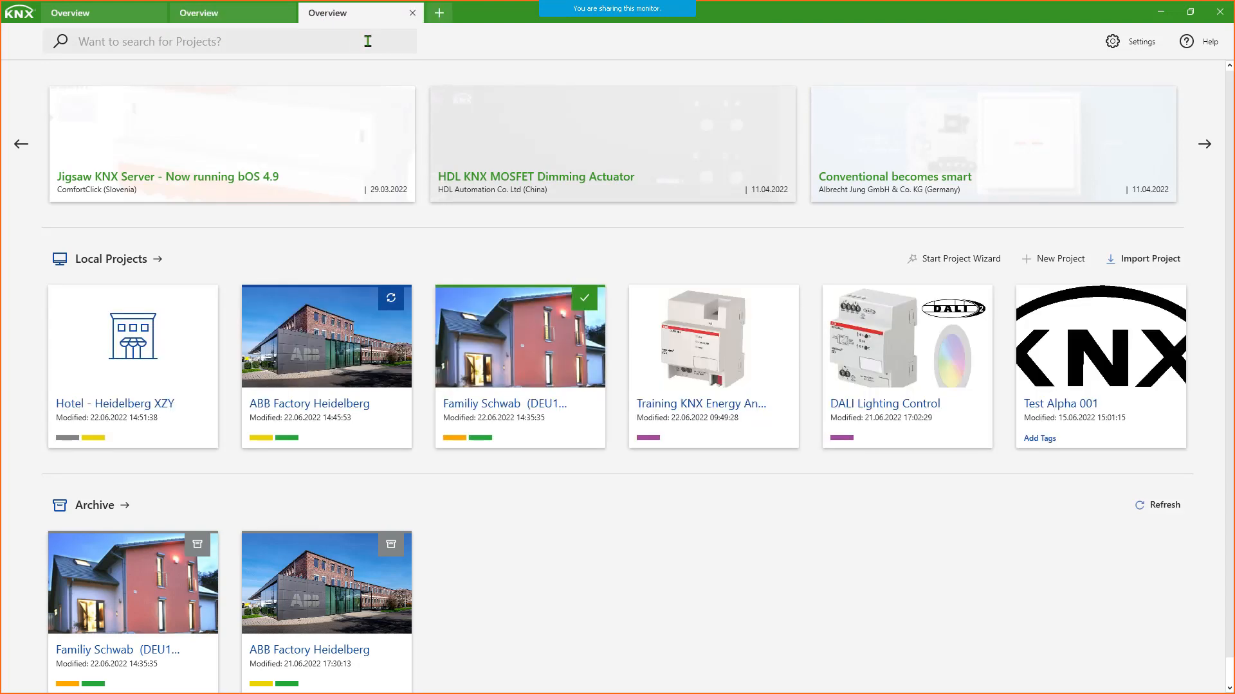
# - Switch between the open Overview tabs, close one of the extra ones and return to the first Overview
pyautogui.click(236, 15)
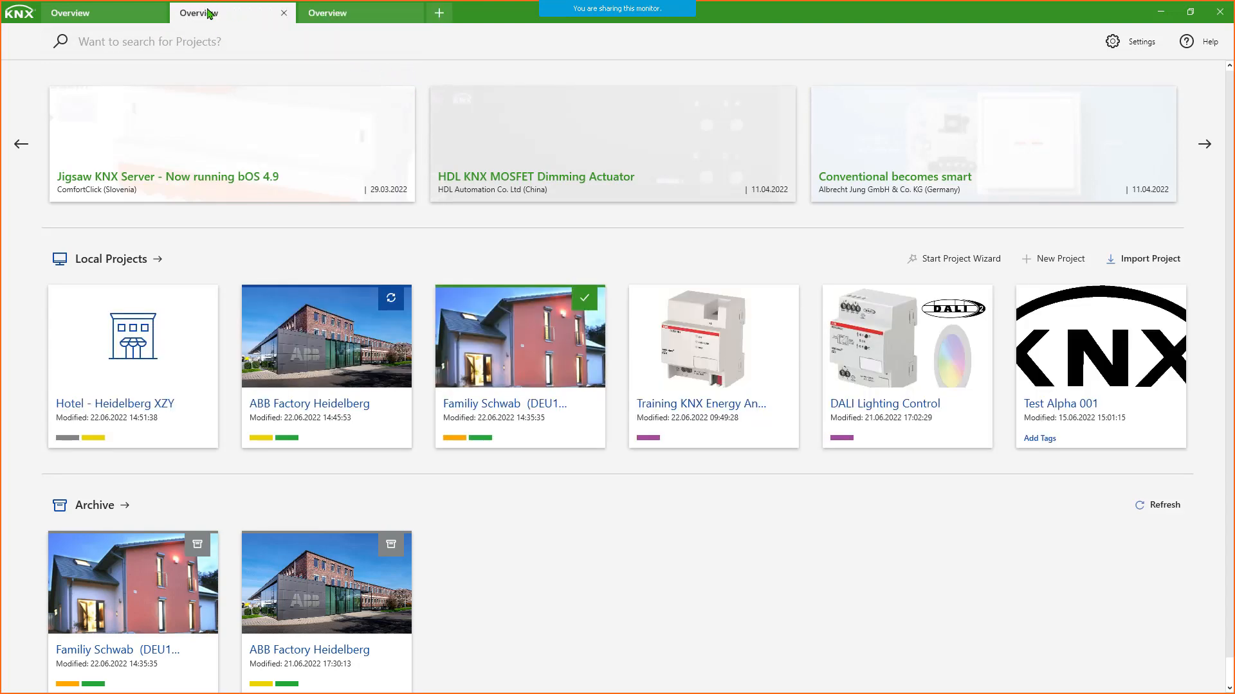
pyautogui.click(137, 15)
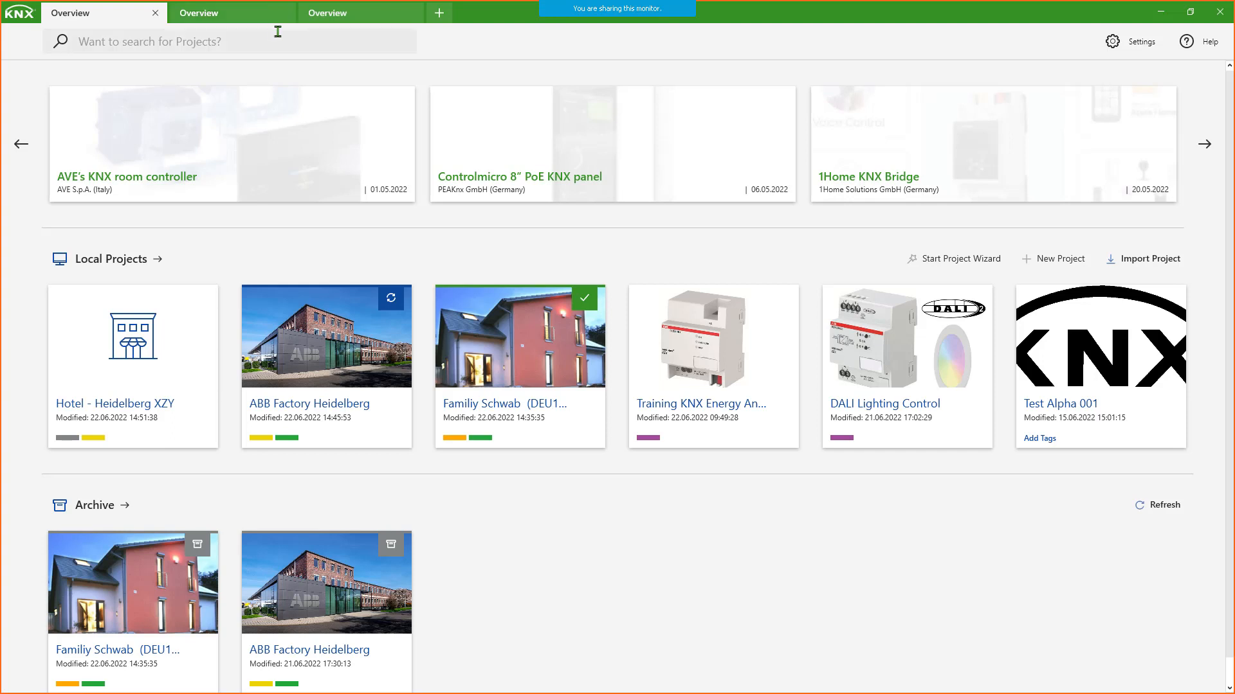
pyautogui.click(260, 16)
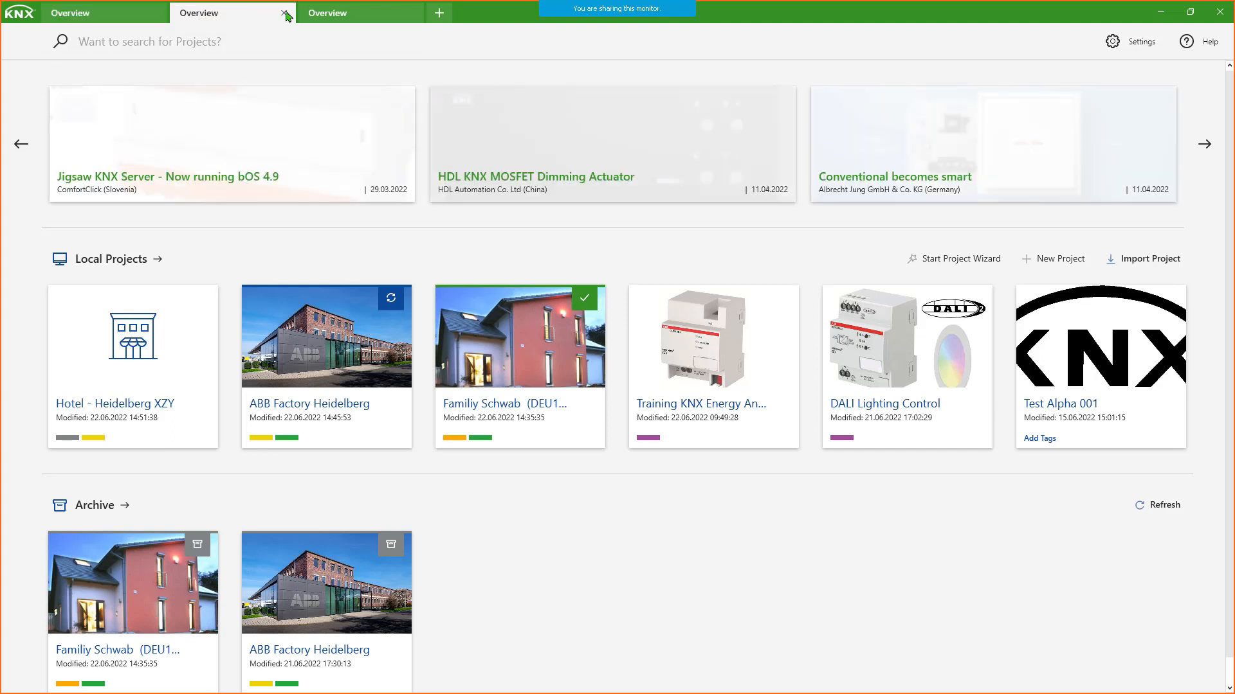
pyautogui.click(284, 13)
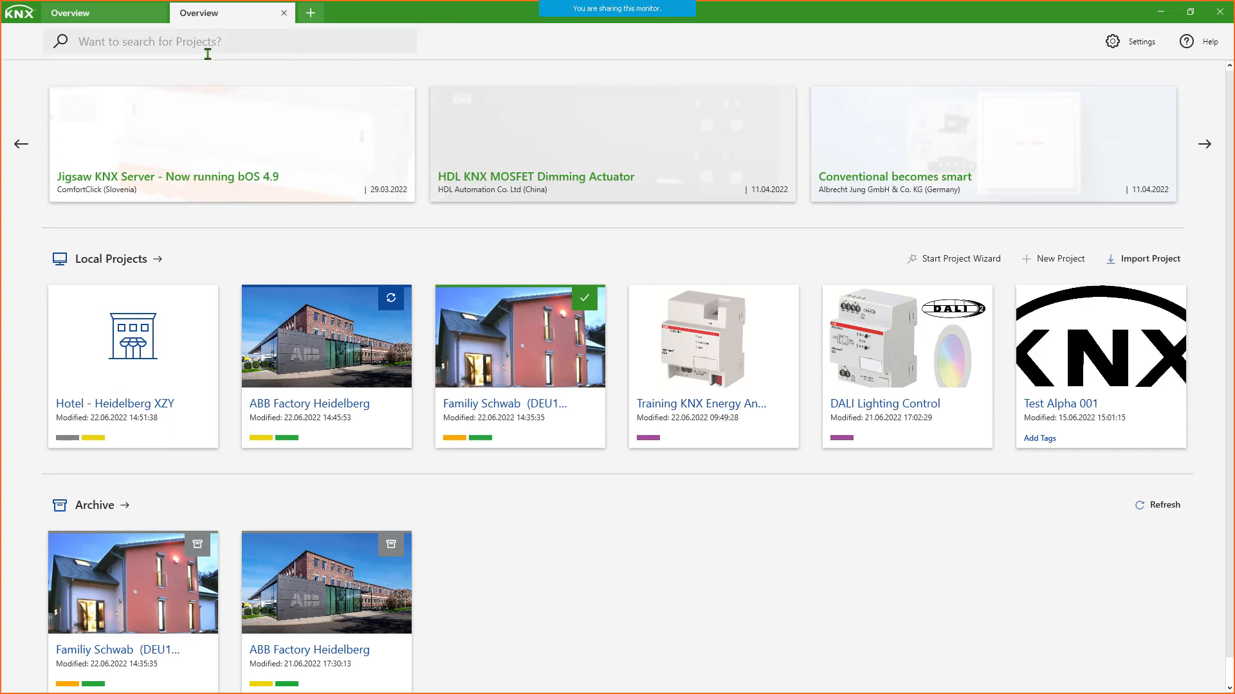
pyautogui.click(85, 16)
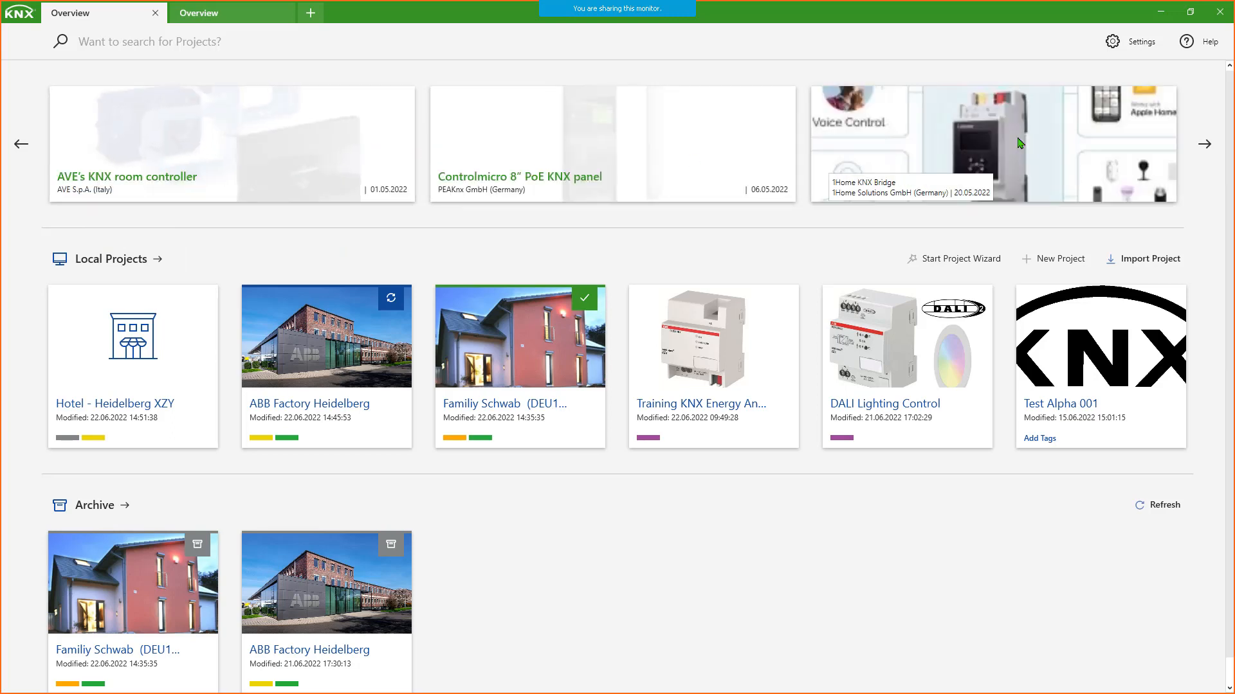
# - Browse forward two pages through the KNX product highlights on the Overview
pyautogui.click(1194, 147)
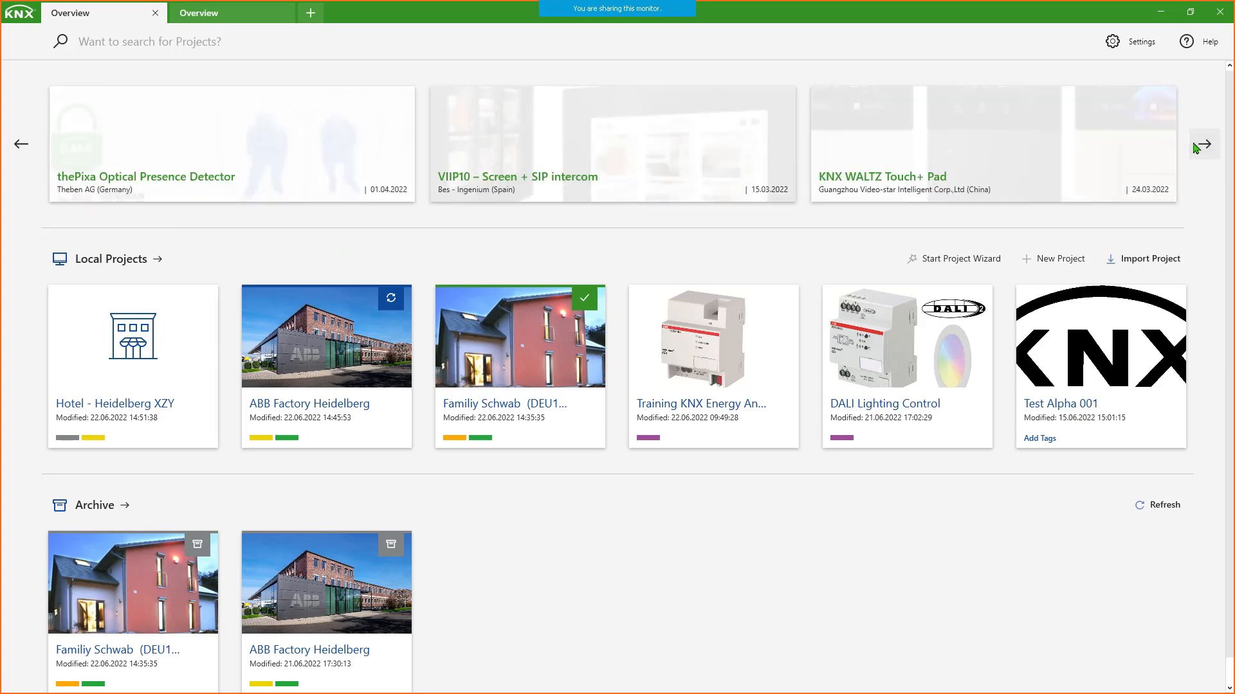
pyautogui.click(1195, 147)
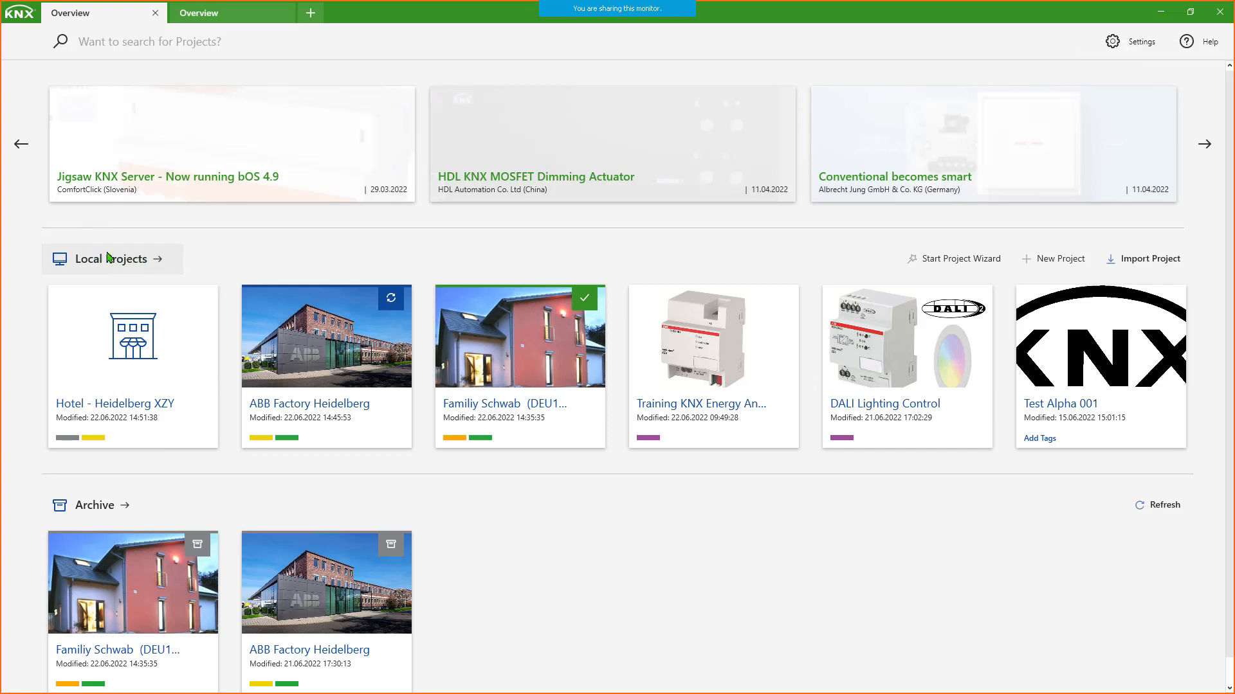
pyautogui.moveTo(117, 350)
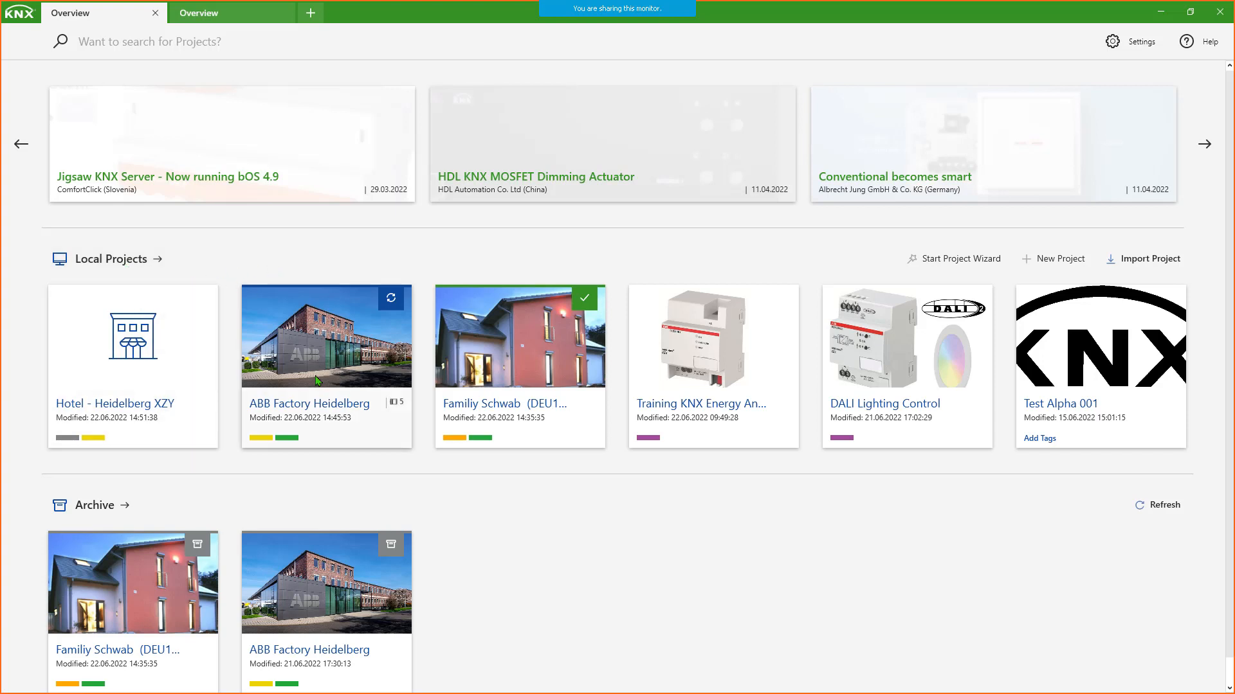
# - Switch to the ProjectStore folder in File Explorer, display its full path for inspection, and return to ETS6
pyautogui.moveTo(392, 685)
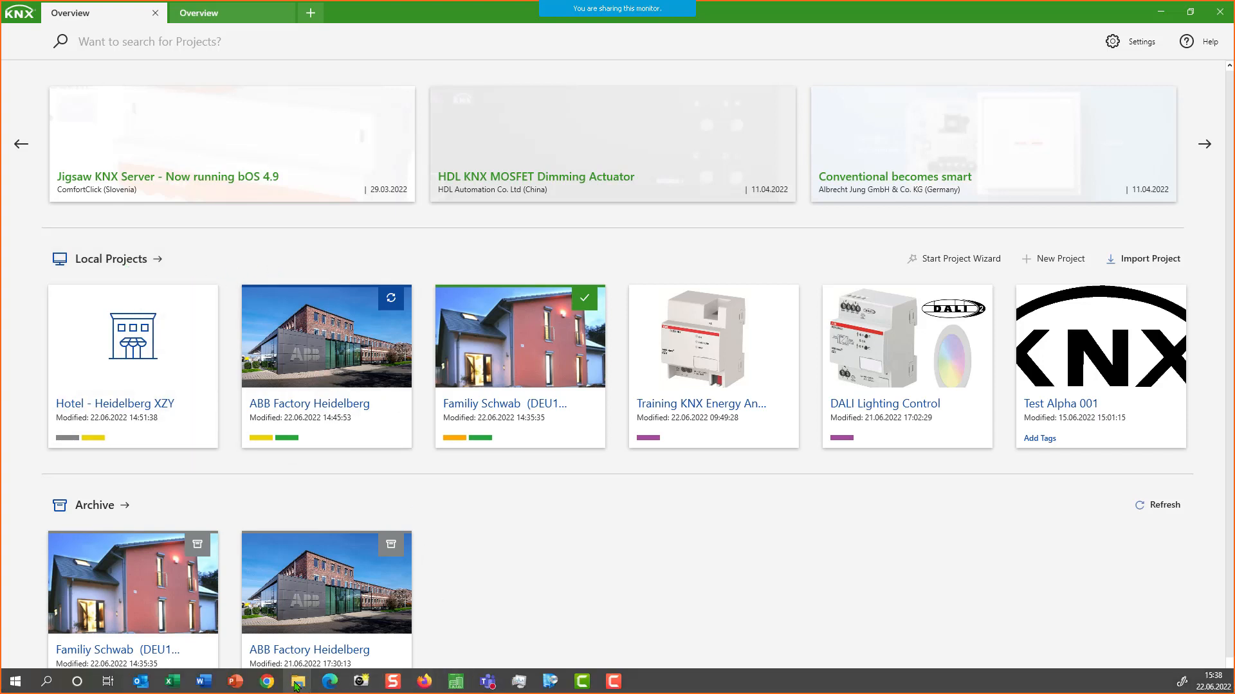
pyautogui.moveTo(301, 683)
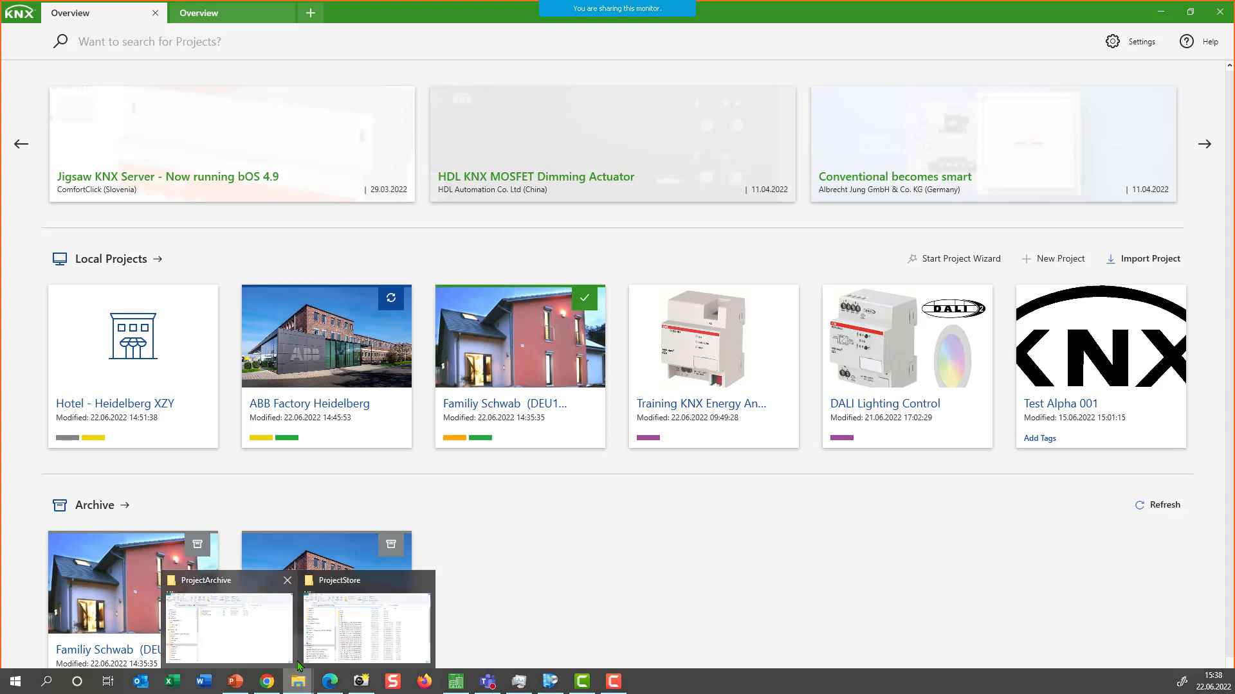
pyautogui.click(338, 633)
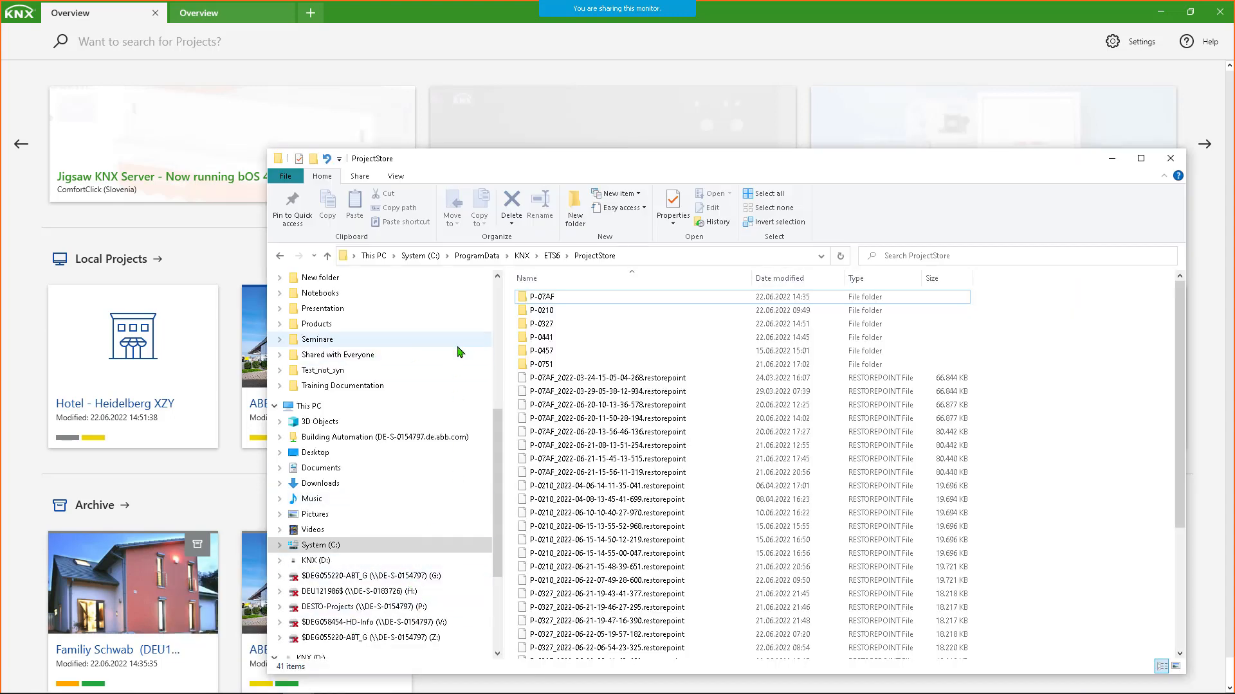
pyautogui.click(651, 257)
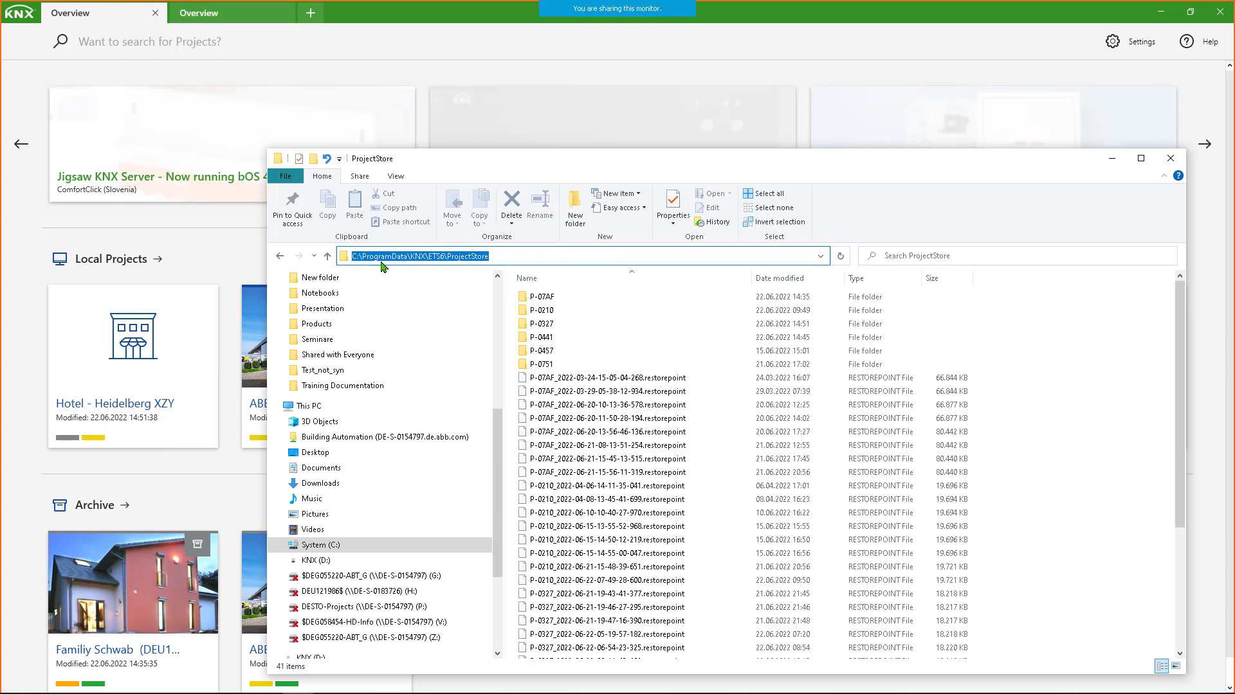
pyautogui.click(517, 258)
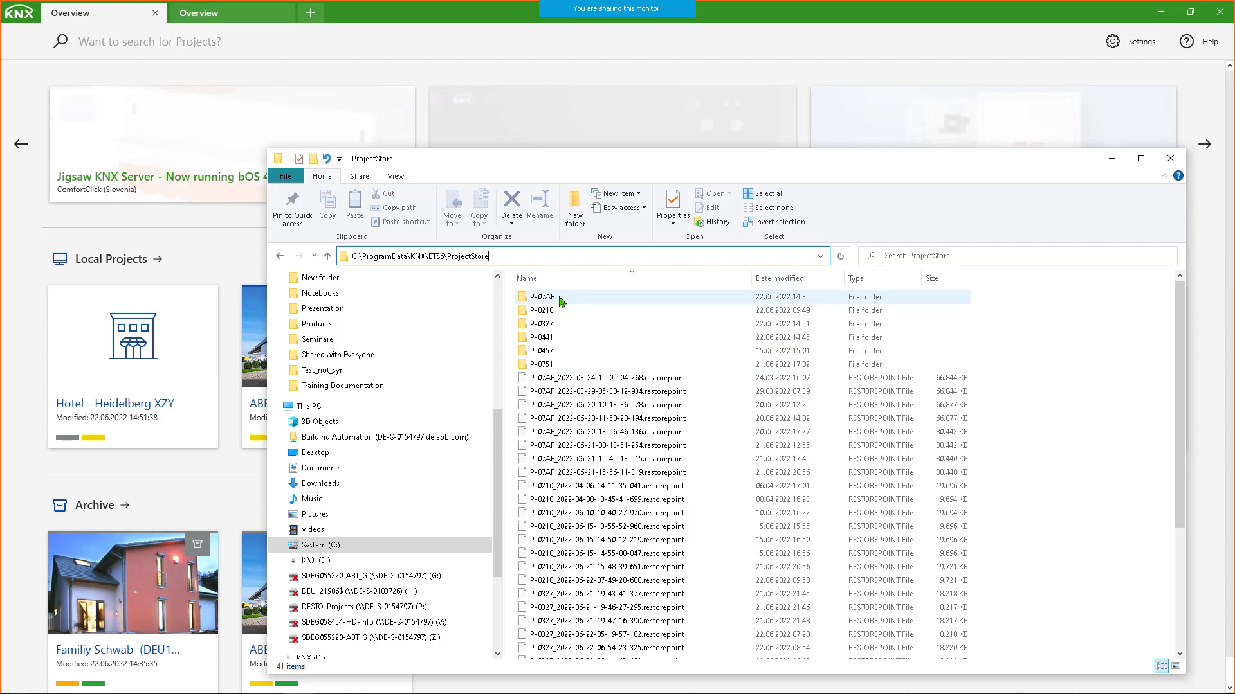
pyautogui.moveTo(83, 409)
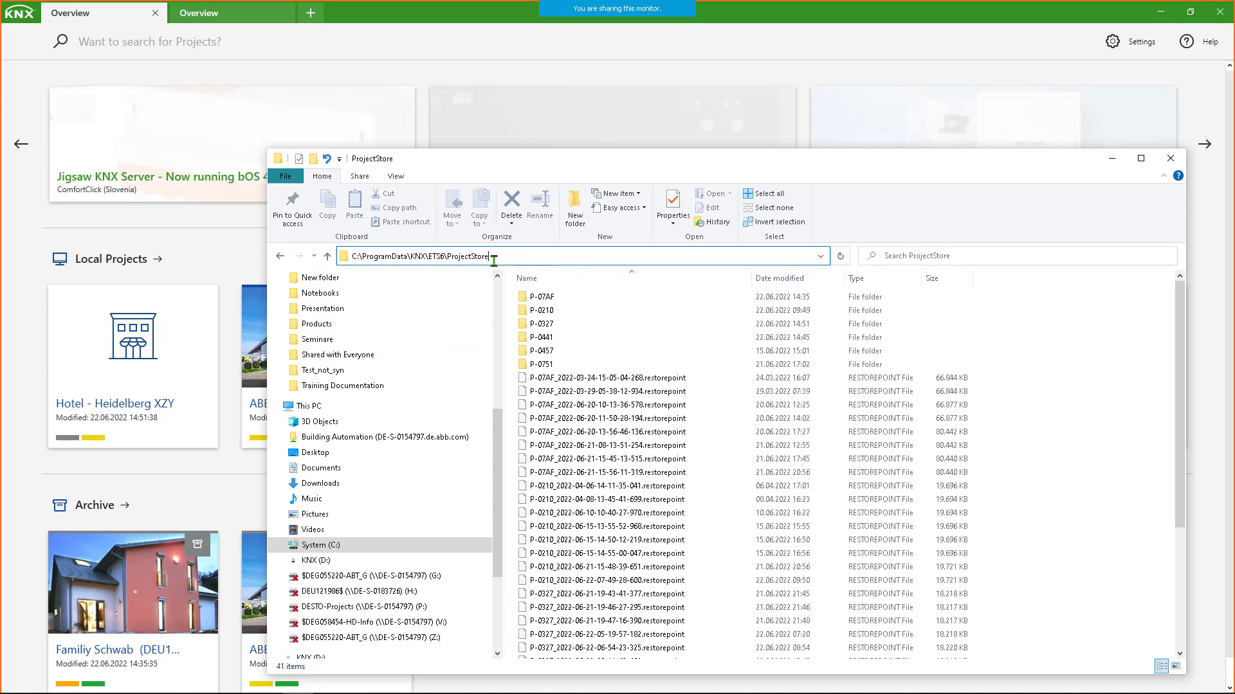
pyautogui.click(1112, 158)
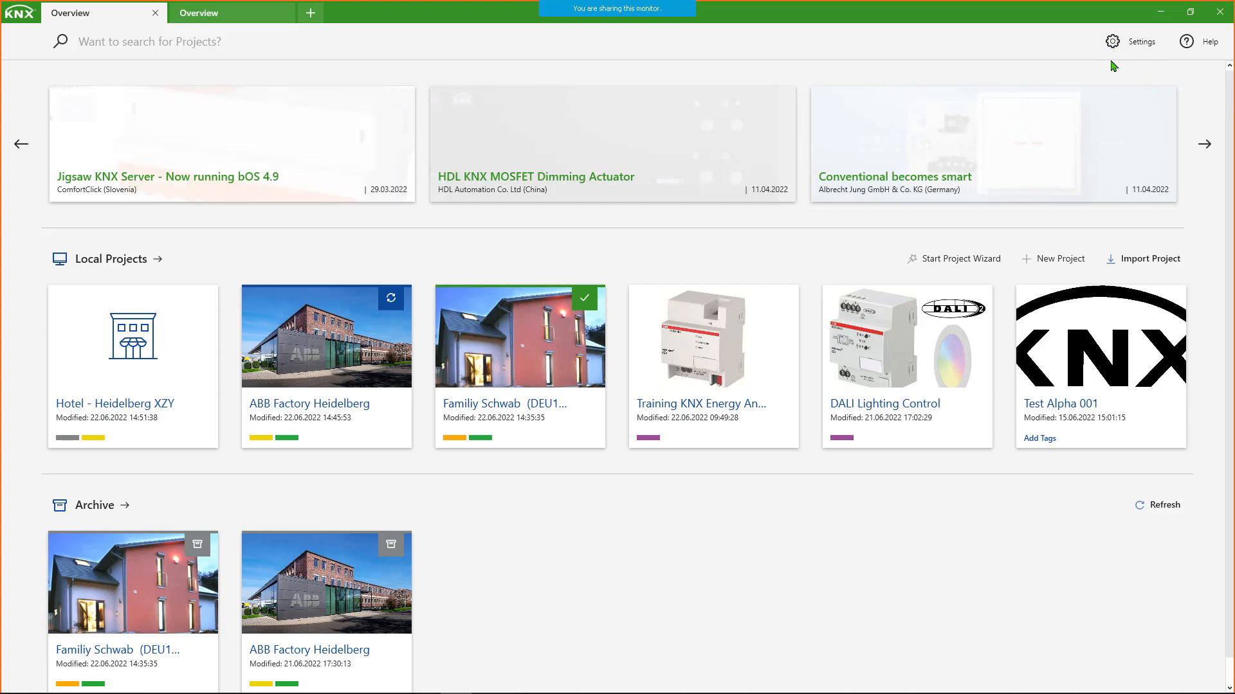
# - Open the ETS settings and review the About, Presentation, Language, Licensing and ETS Apps pages
pyautogui.click(1125, 48)
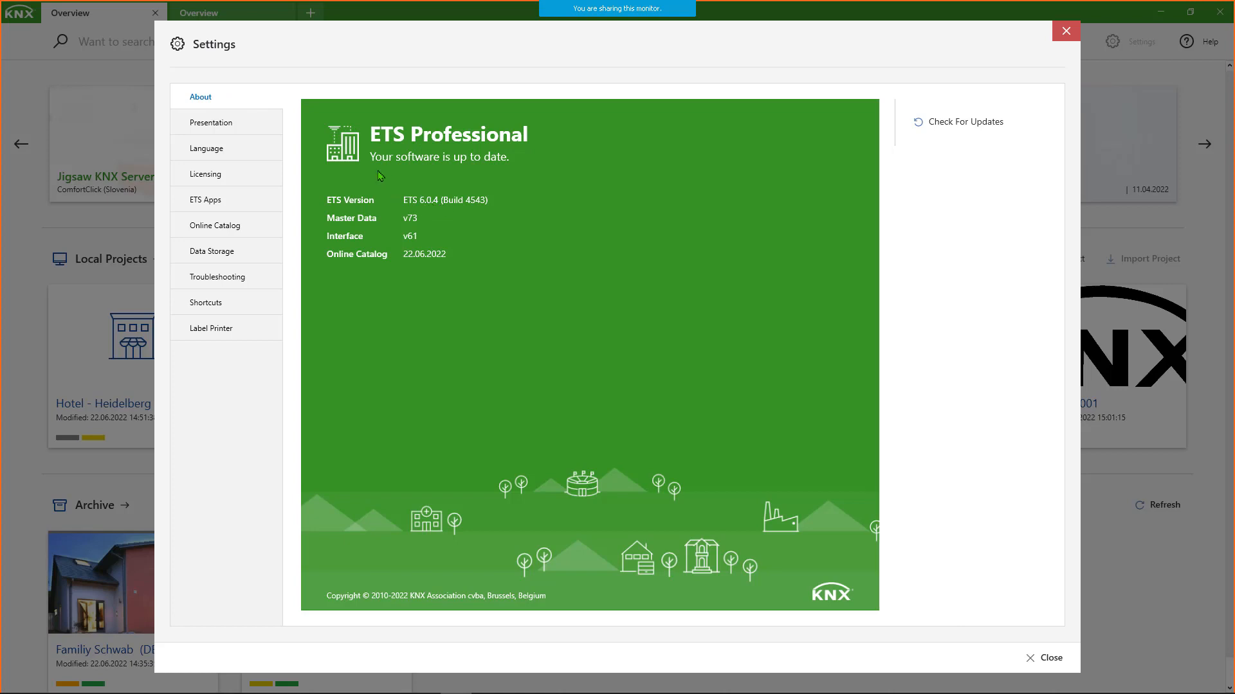
pyautogui.click(212, 125)
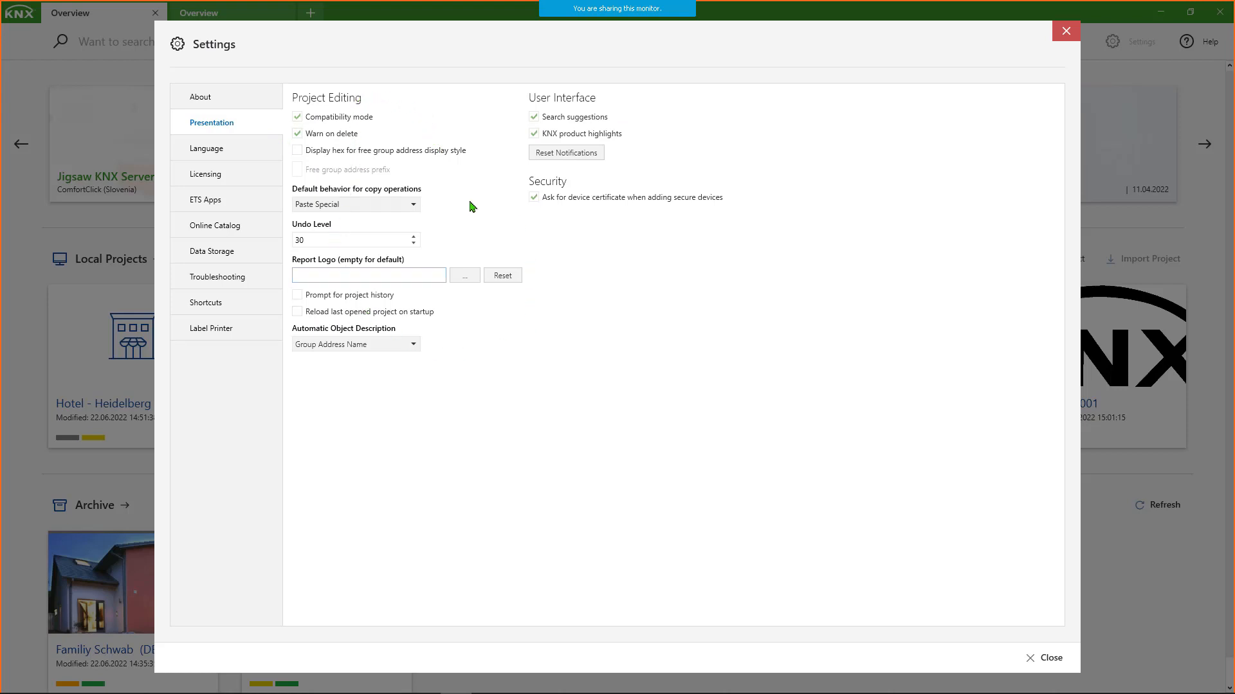
pyautogui.click(209, 150)
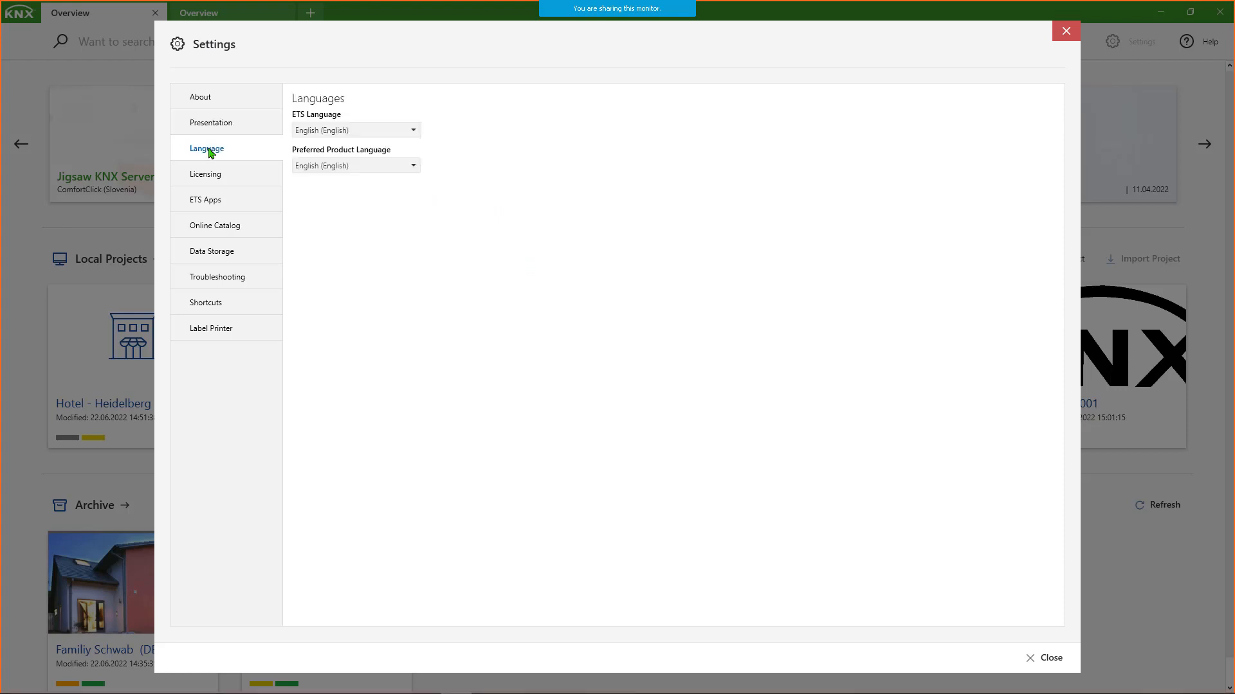
pyautogui.click(217, 179)
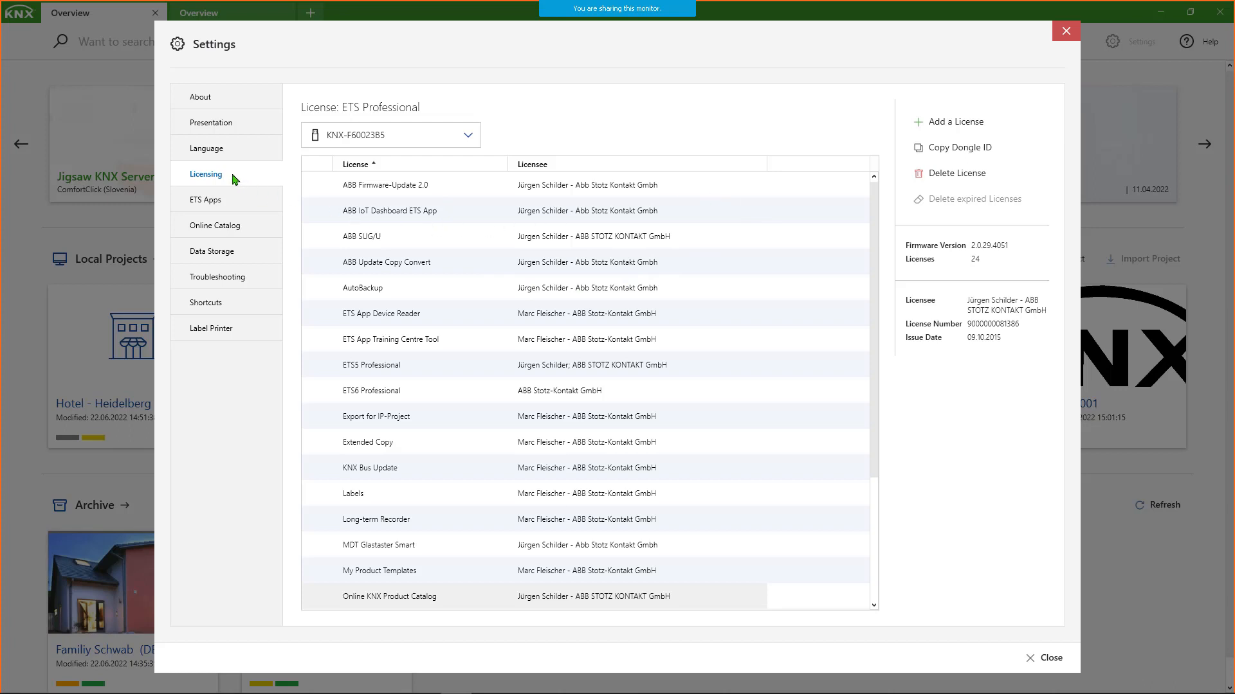
pyautogui.click(234, 201)
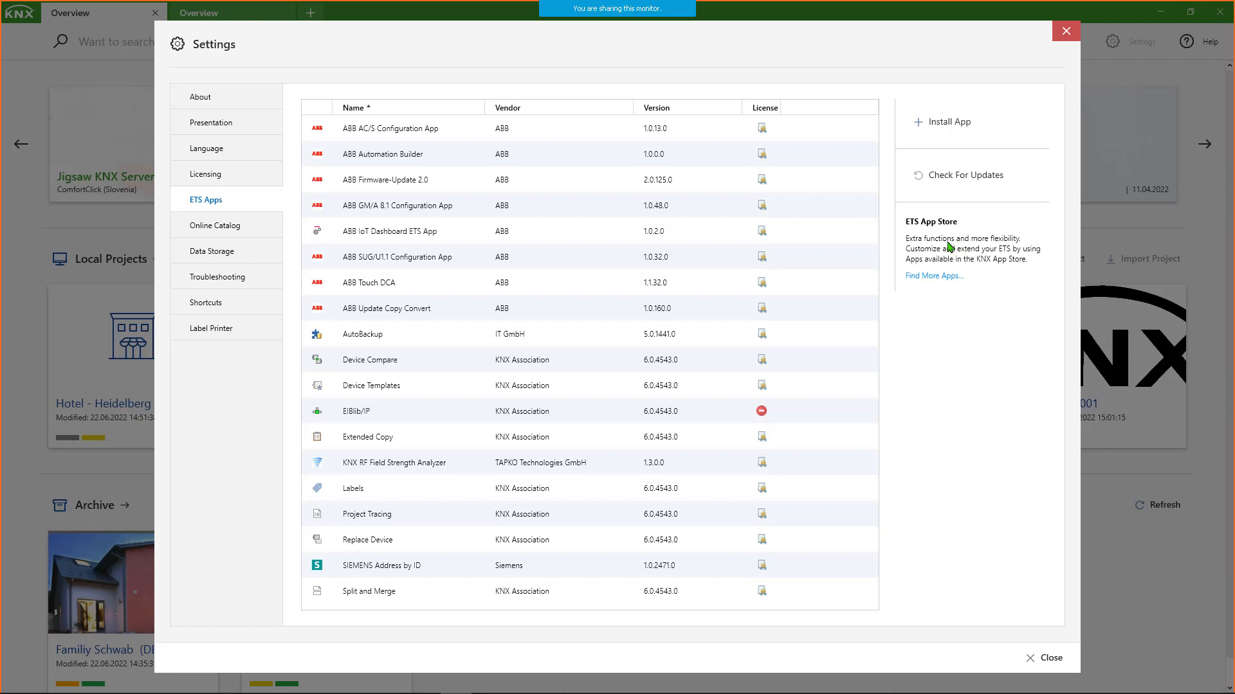
# - Review the Online Catalog, Data Storage, Troubleshooting and Shortcuts settings, and close the settings
pyautogui.click(243, 230)
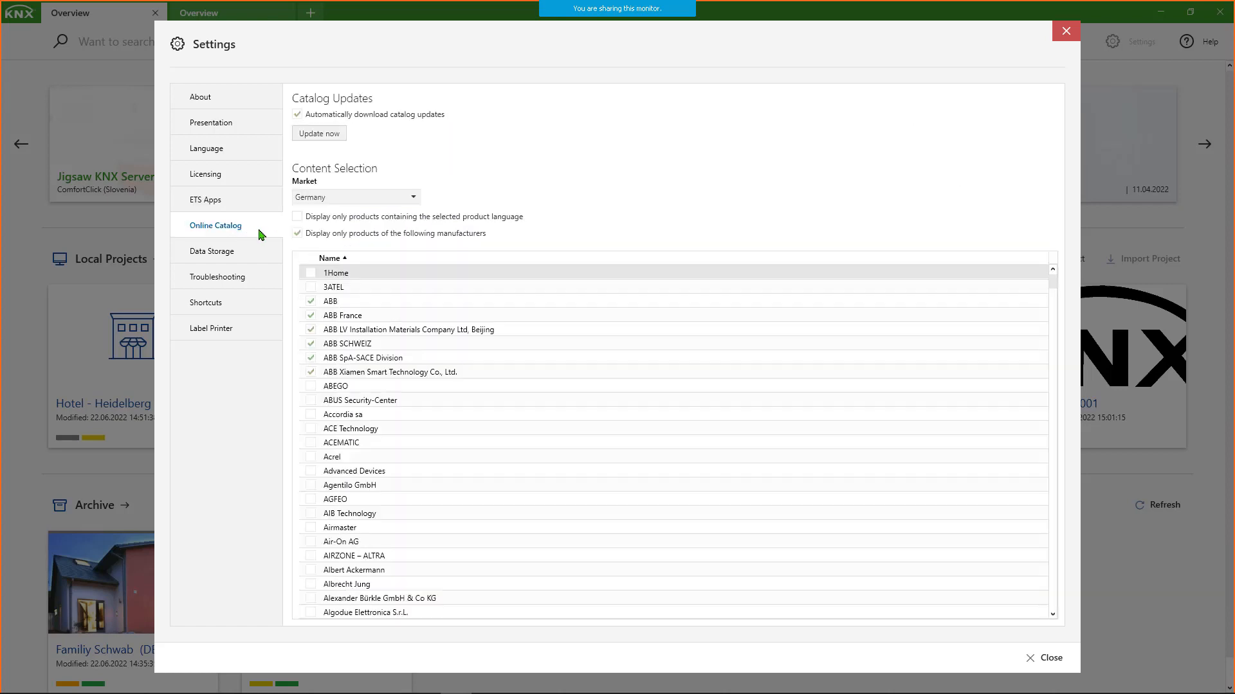
pyautogui.click(237, 257)
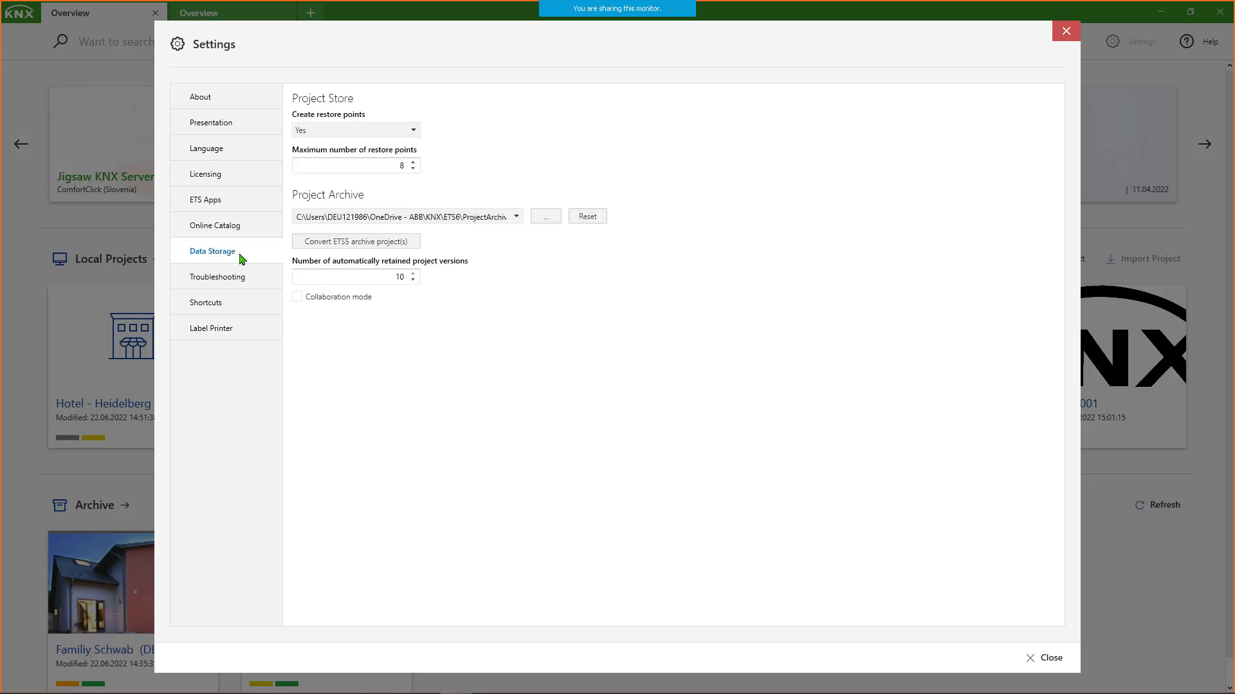
pyautogui.click(238, 275)
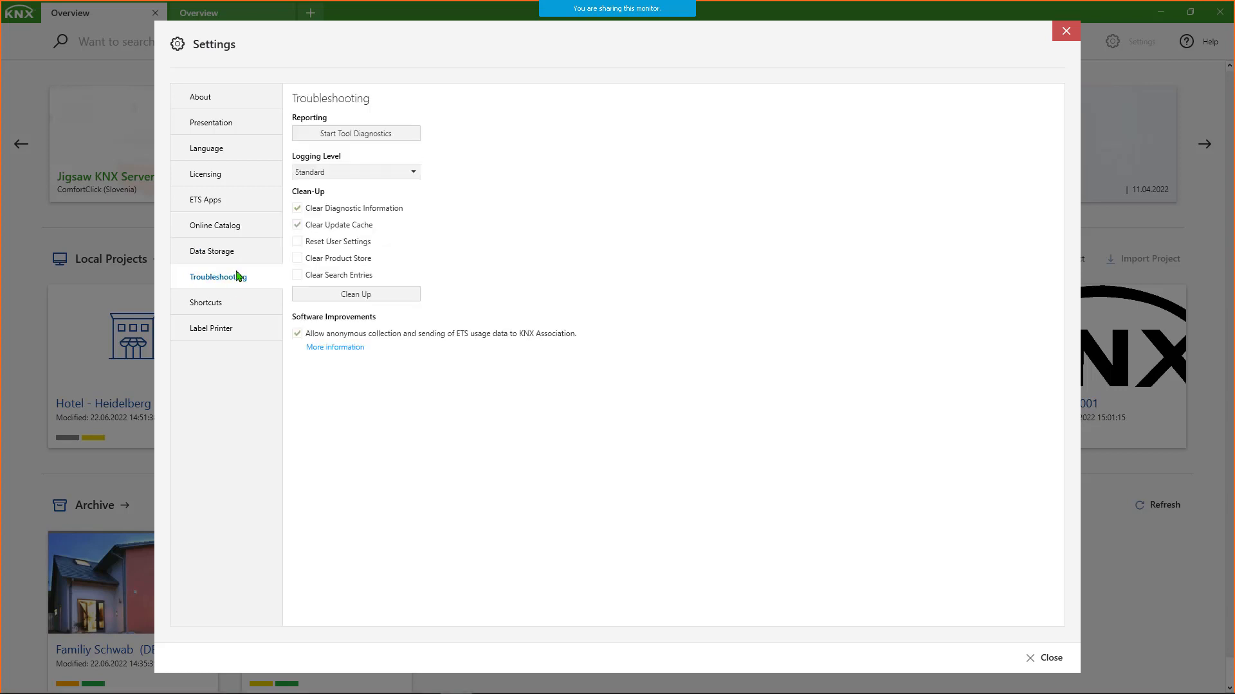
pyautogui.click(223, 304)
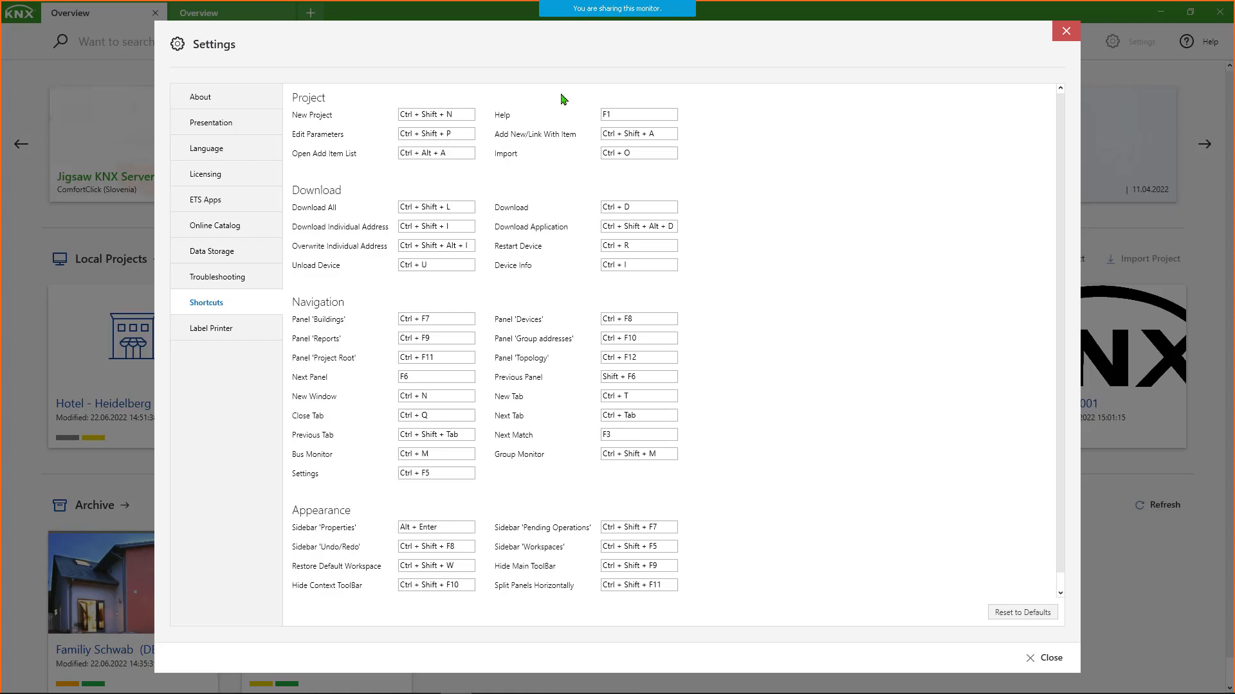
pyautogui.click(1062, 35)
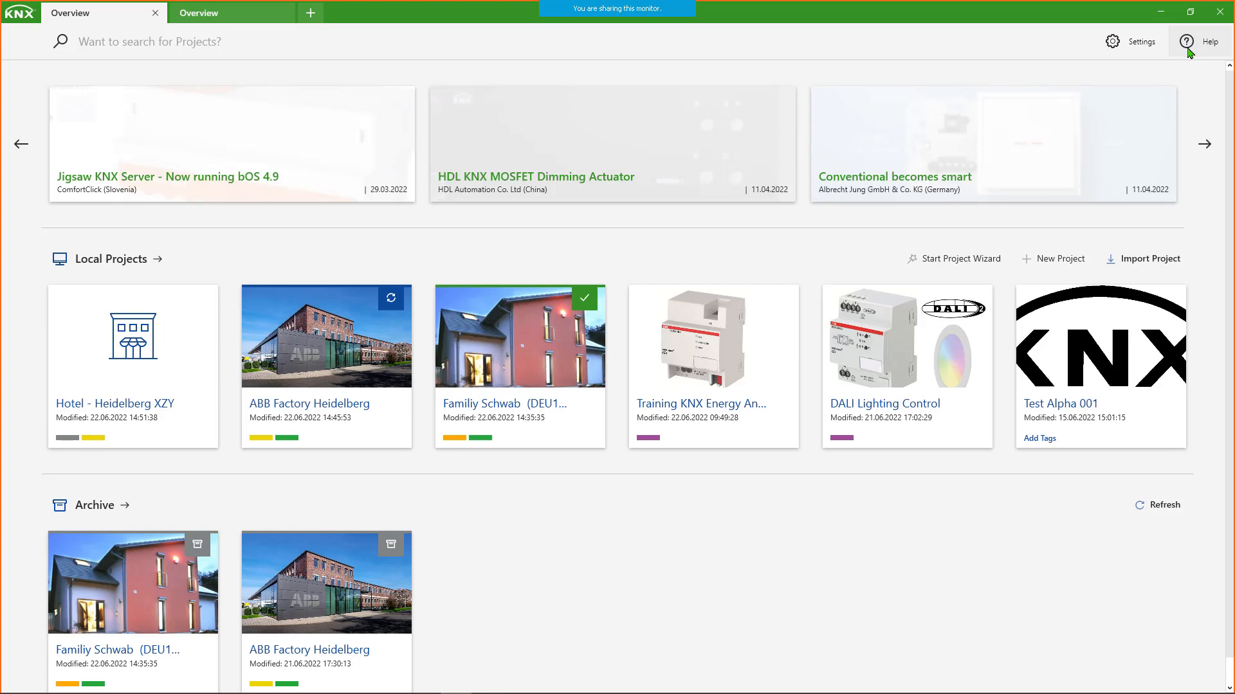
# - Open the ETS6 Professional online help in the browser and search it for "Bus activity monitor"
pyautogui.click(1186, 44)
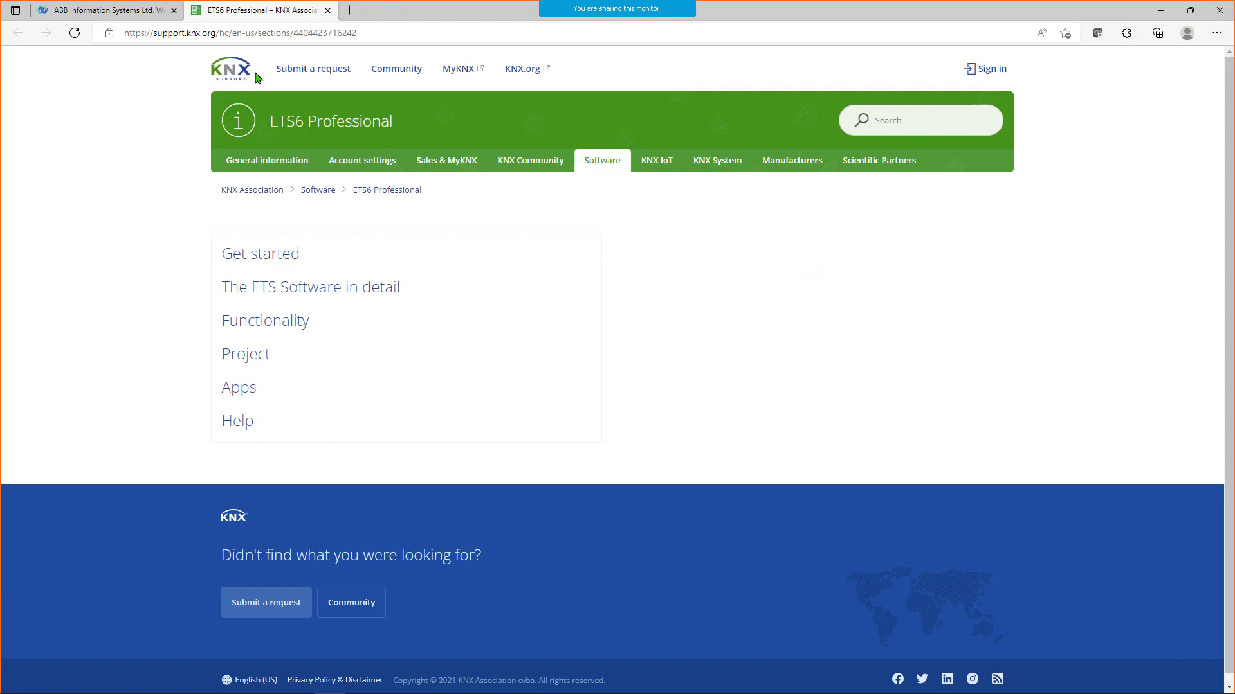
pyautogui.hotkey('ctrl', '+')
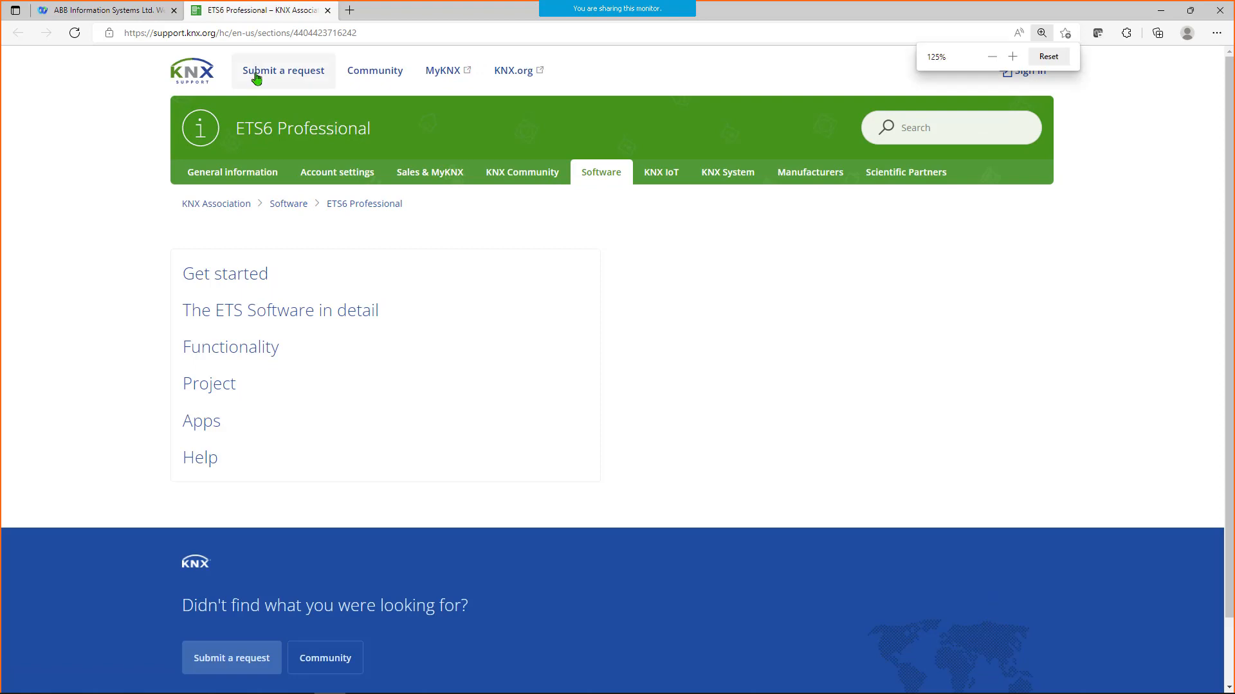
pyautogui.hotkey('ctrl', '+')
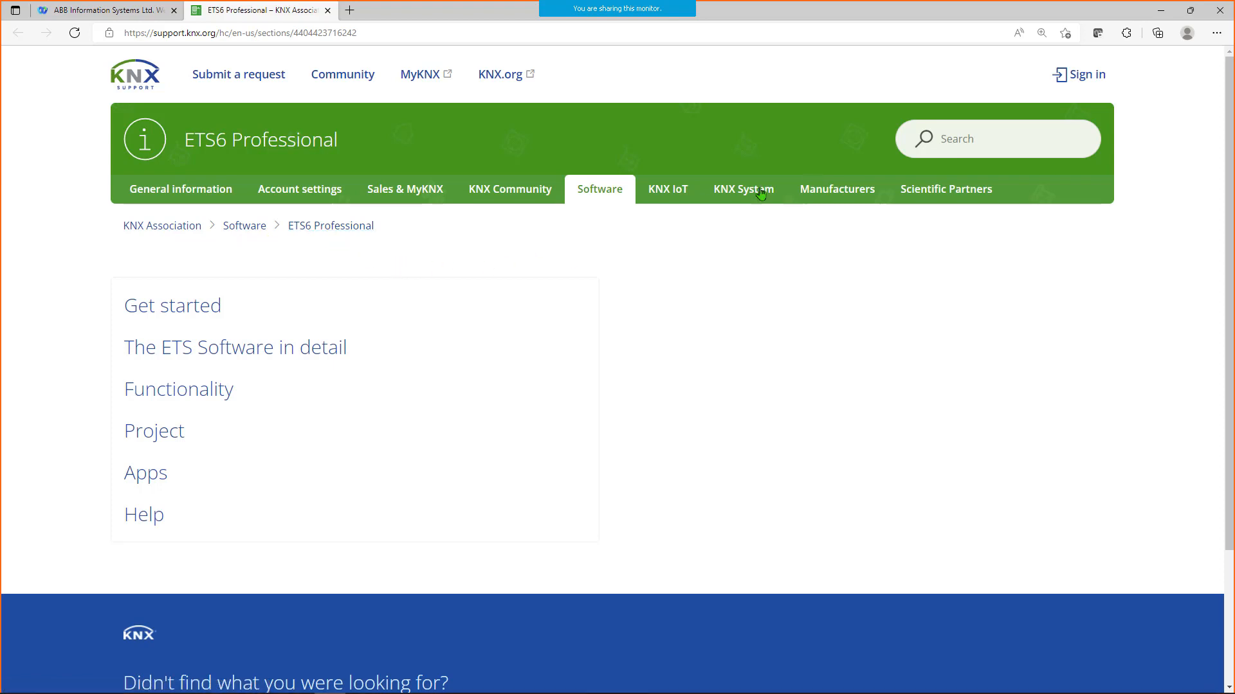
pyautogui.click(949, 139)
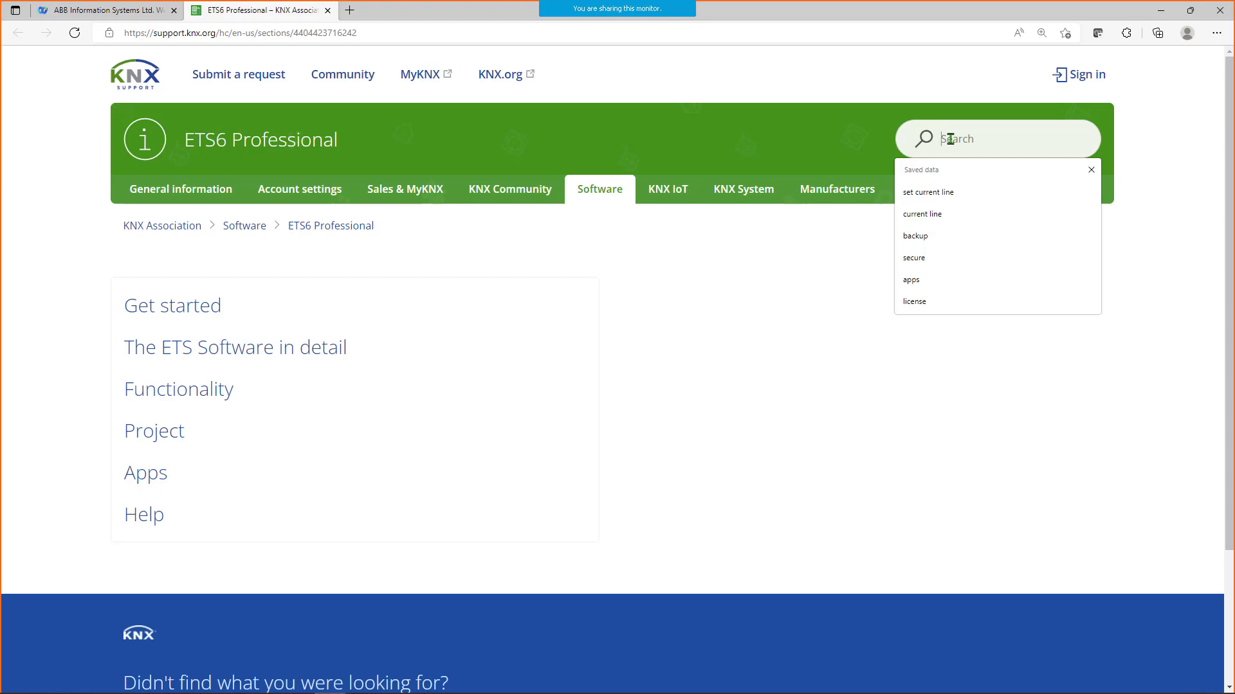
pyautogui.write('Bus ac')
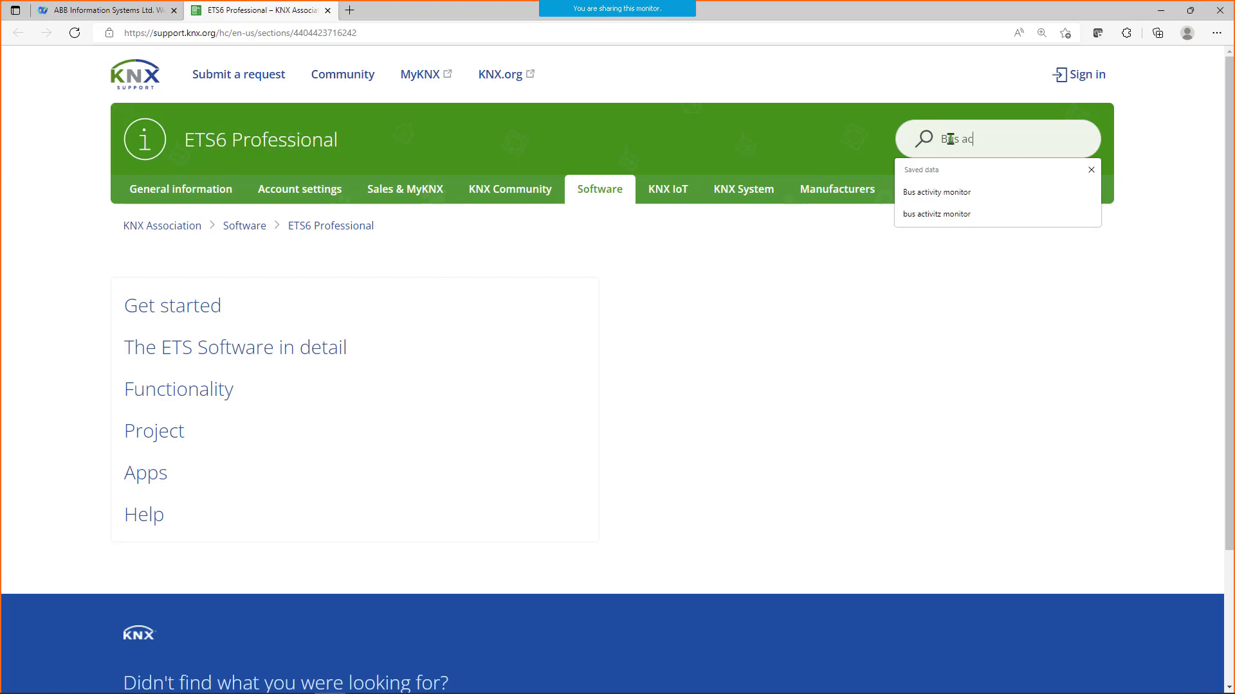
pyautogui.write('tivity mo')
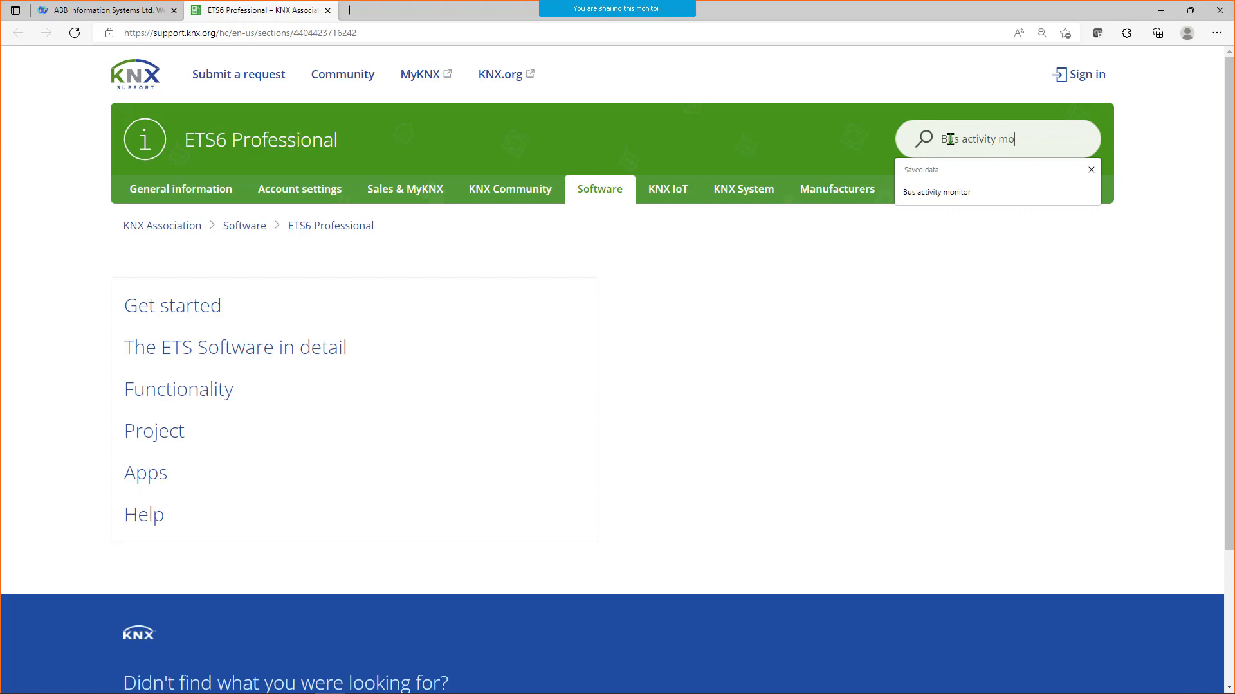
pyautogui.write('nitor')
pyautogui.press('Return')
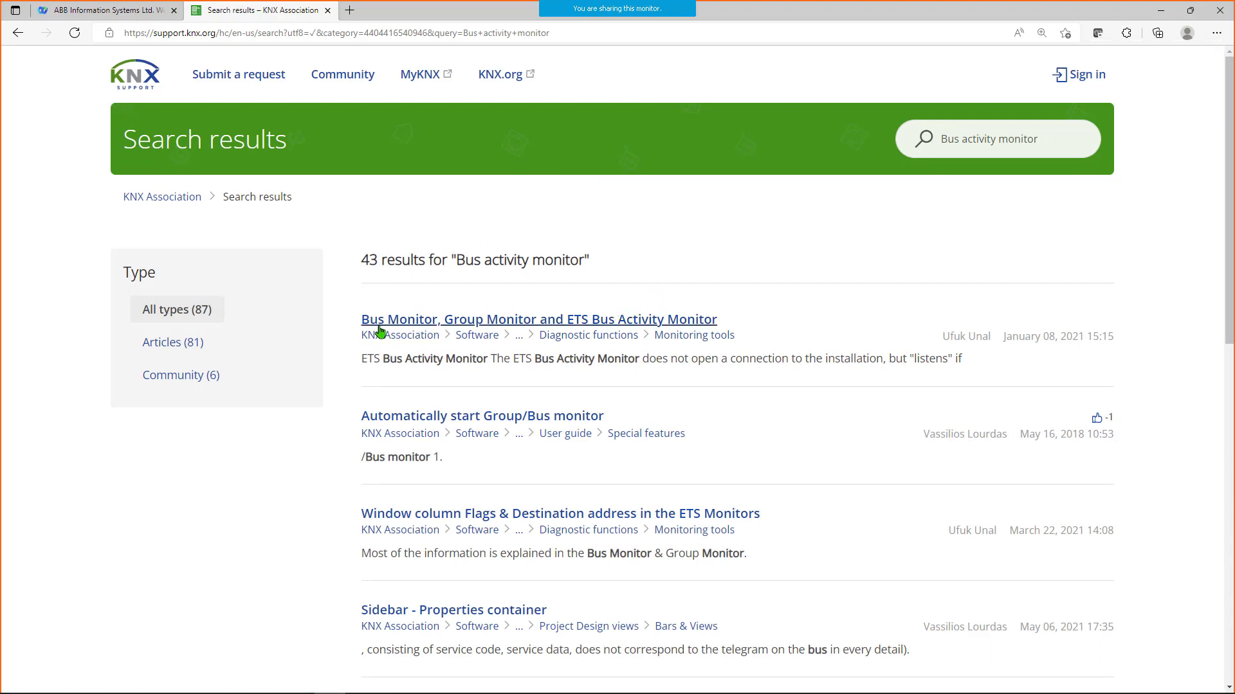
# - Open the article on Bus Monitor, Group Monitor and ETS Bus Activity Monitor, read the ETS Bus Activity Monitor section, and return to ETS6
pyautogui.click(443, 322)
pyautogui.scroll(-6, 603, 419)
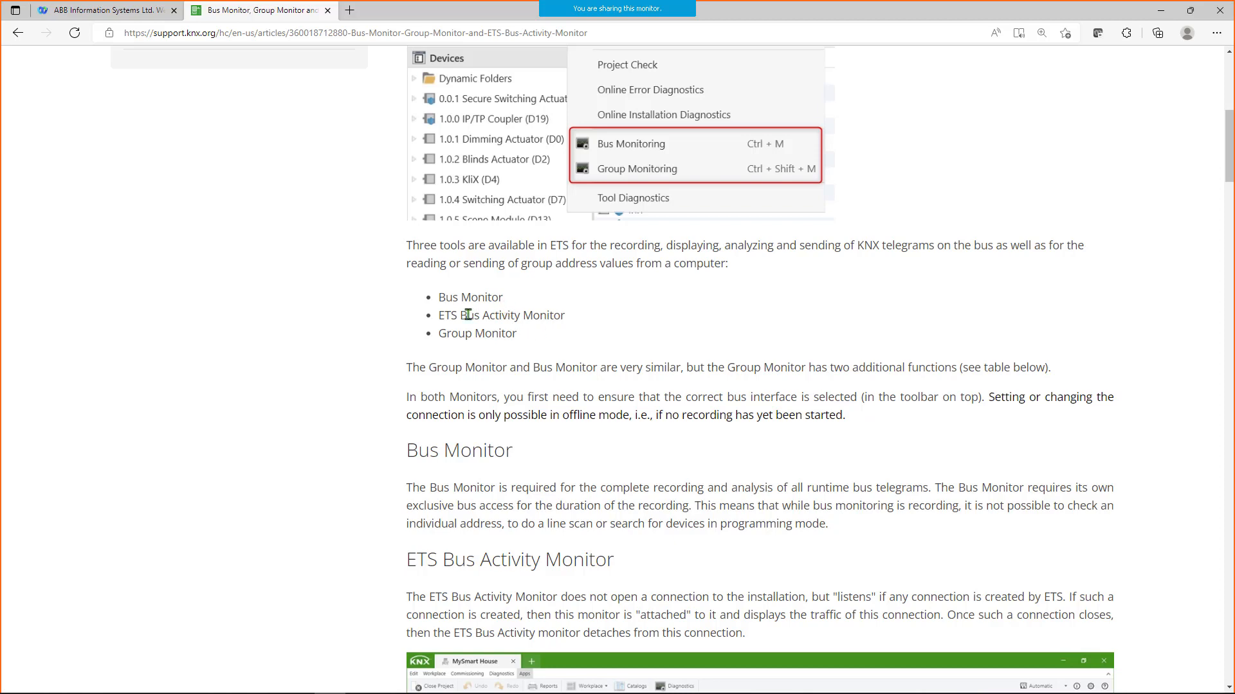
pyautogui.scroll(-4, 529, 353)
pyautogui.scroll(-1, 549, 396)
pyautogui.moveTo(404, 179); pyautogui.dragTo(637, 185)
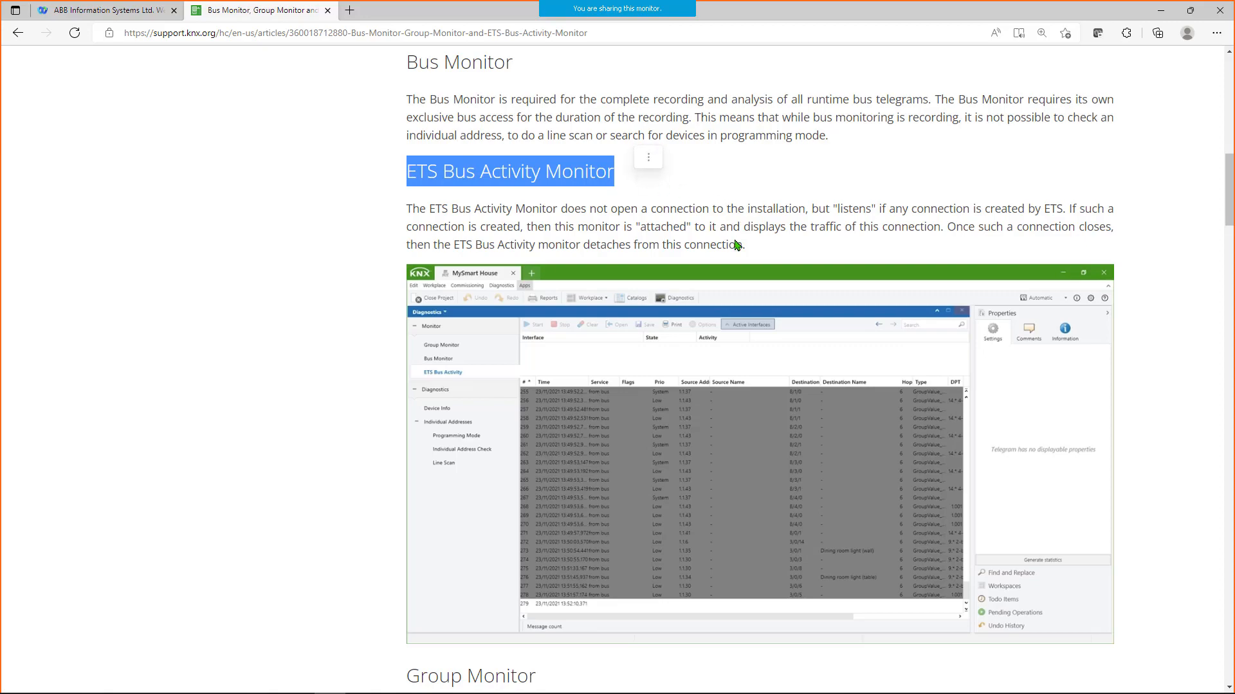
pyautogui.scroll(10, 738, 244)
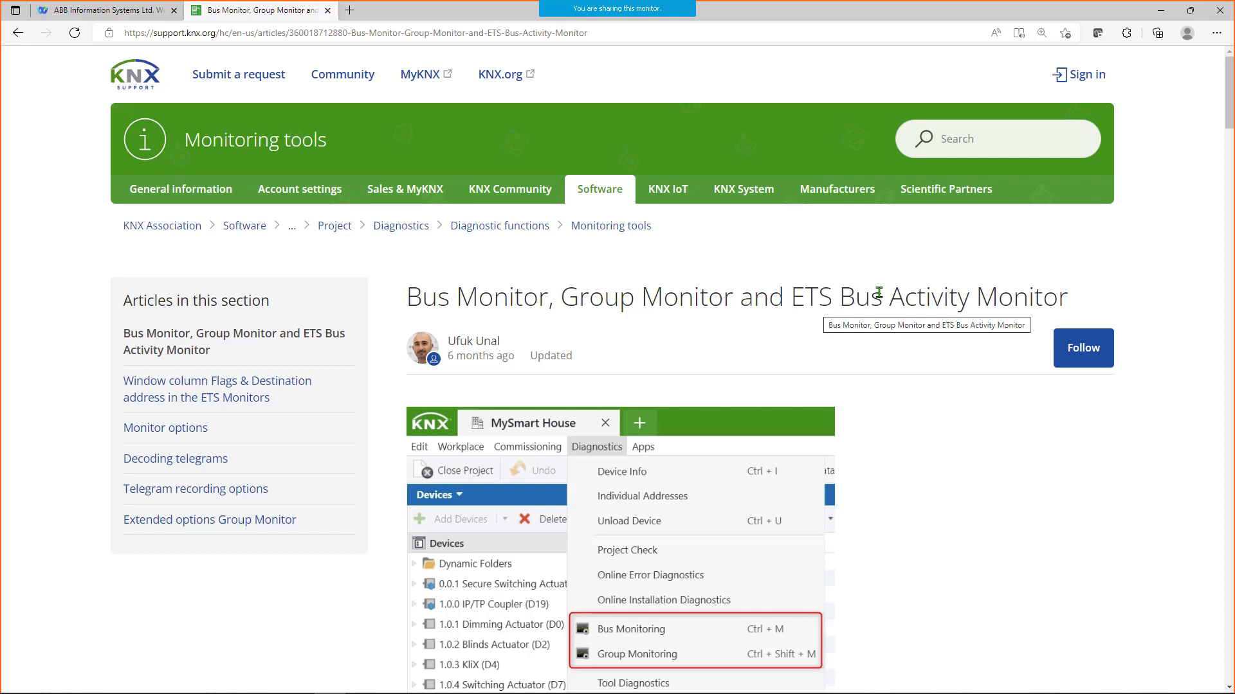
pyautogui.click(1160, 12)
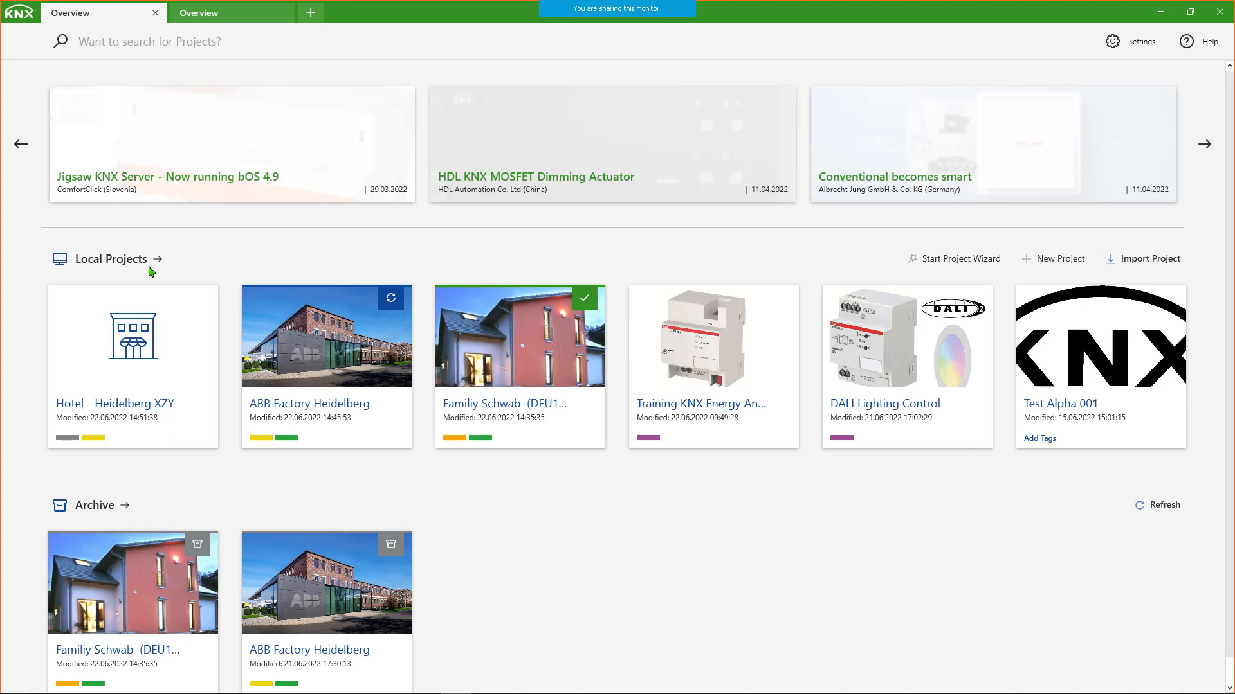
# - In the full local projects list, create a dark blue tag named ABC and assign it to the ABB Factory Heidelberg project
pyautogui.click(94, 261)
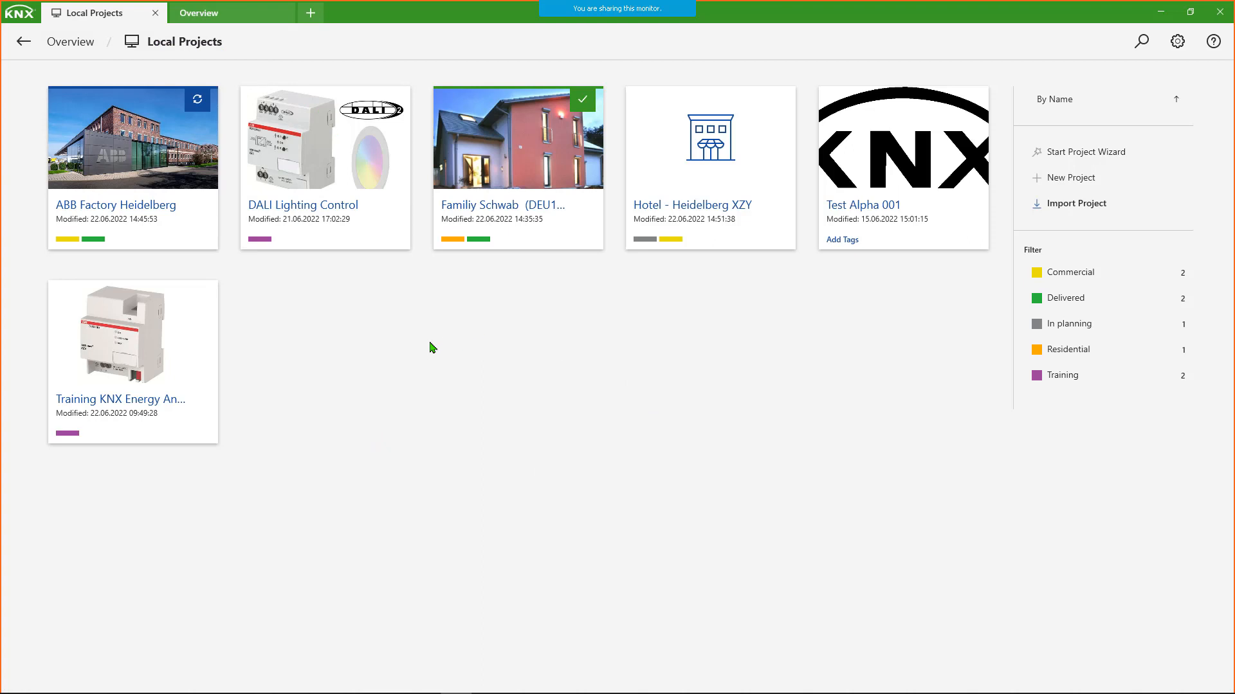
pyautogui.moveTo(143, 242)
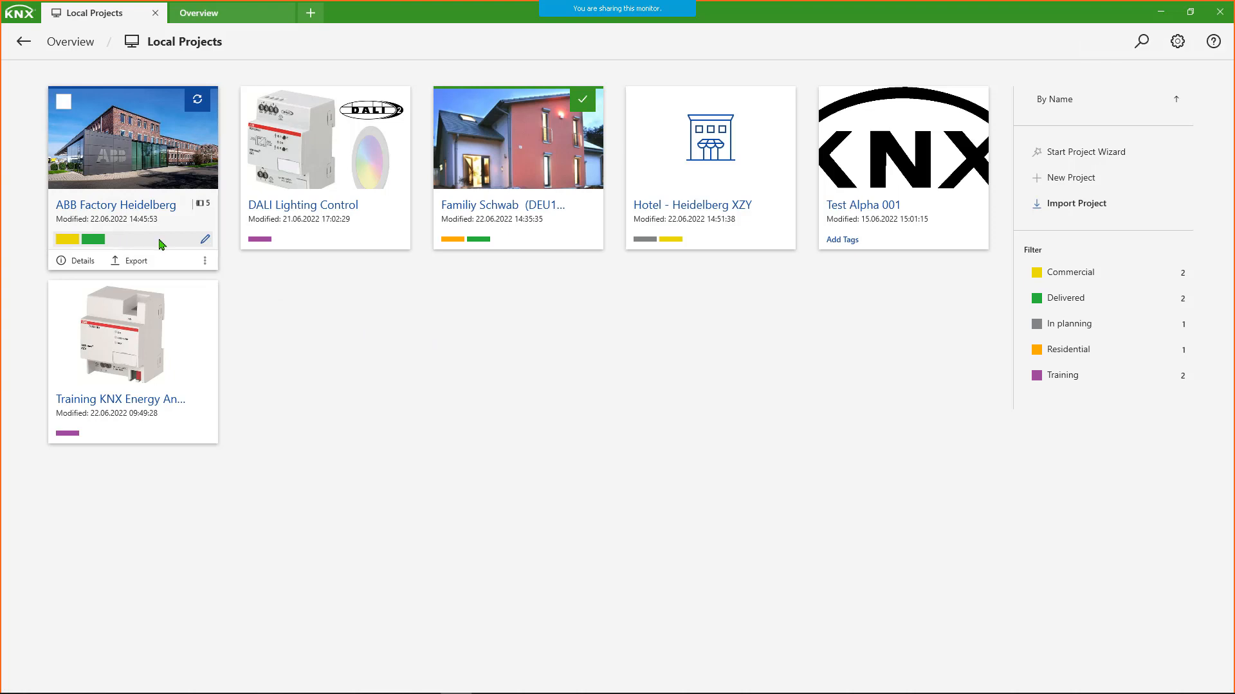
pyautogui.click(206, 242)
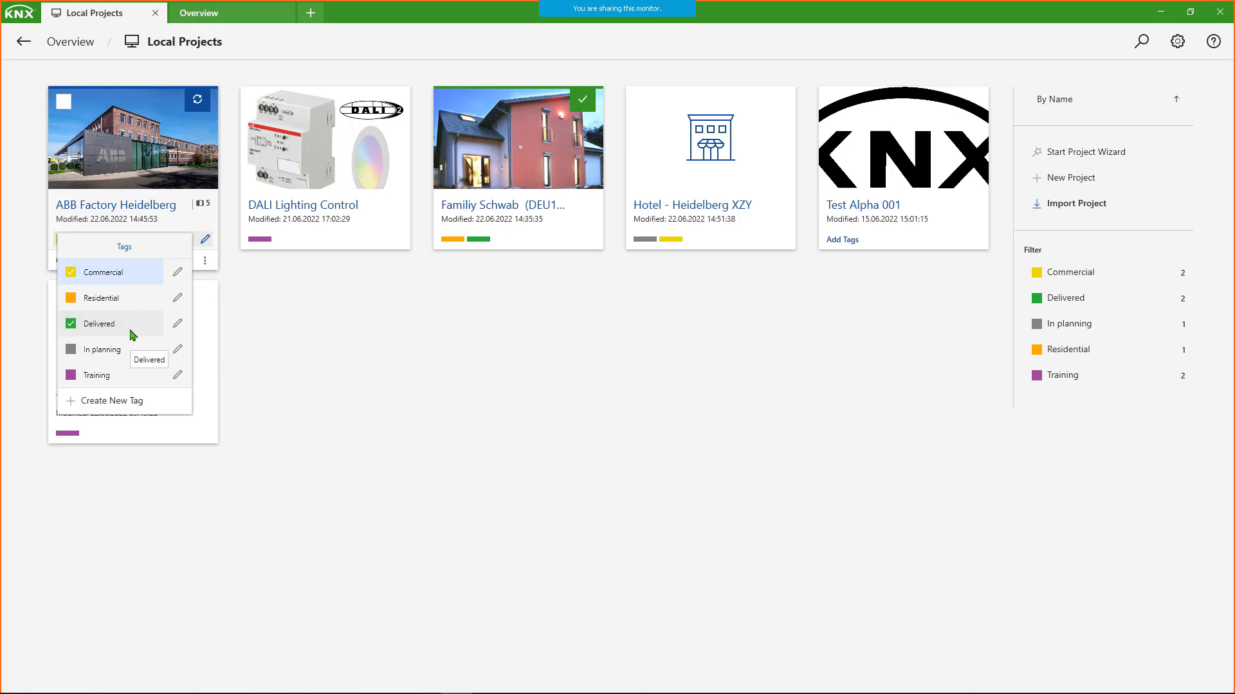
pyautogui.click(104, 402)
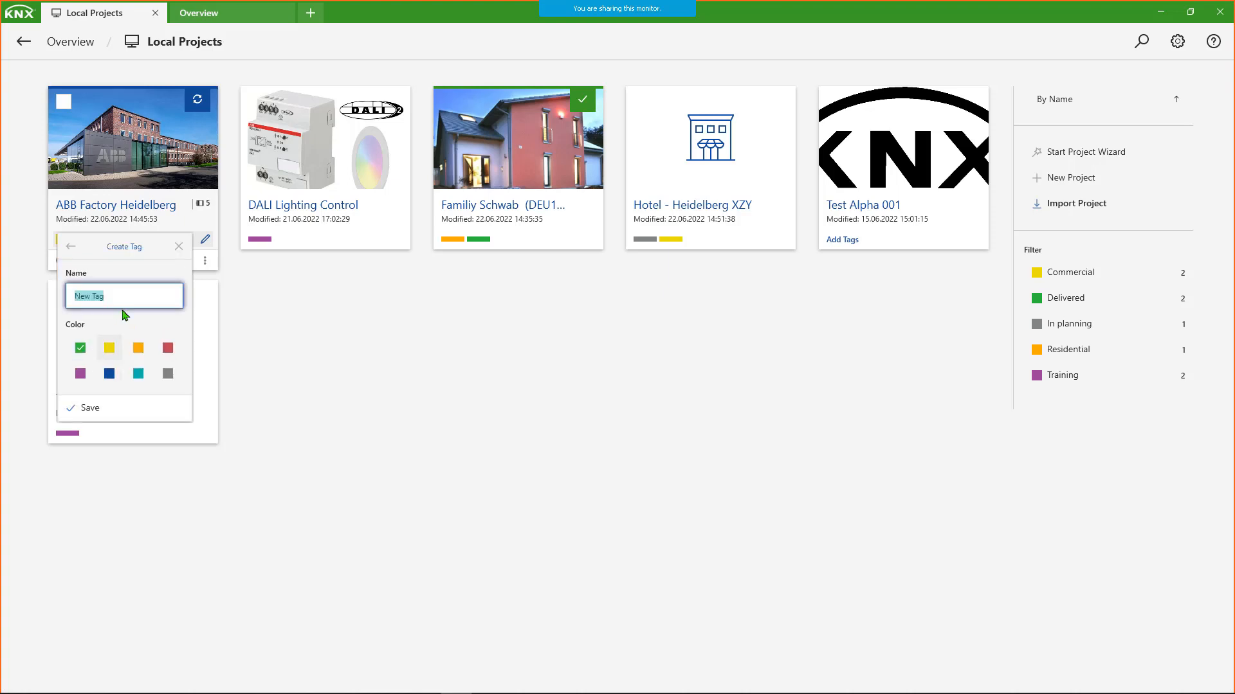
pyautogui.write('ABC')
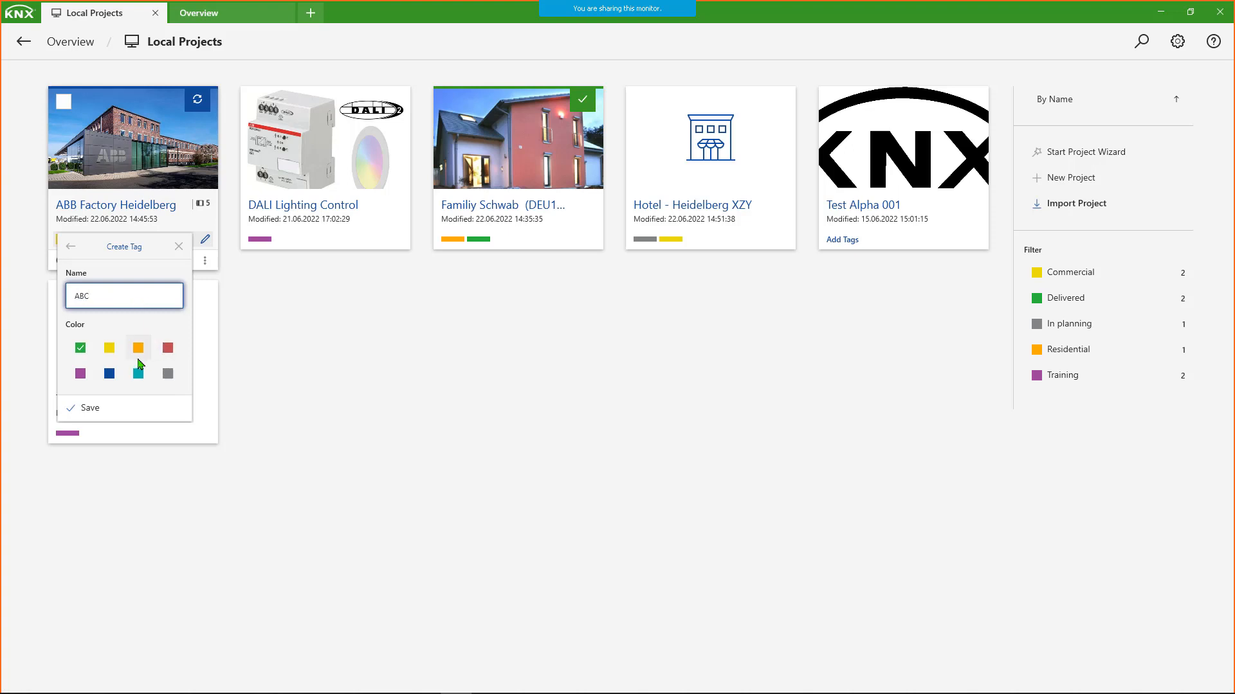
pyautogui.click(109, 373)
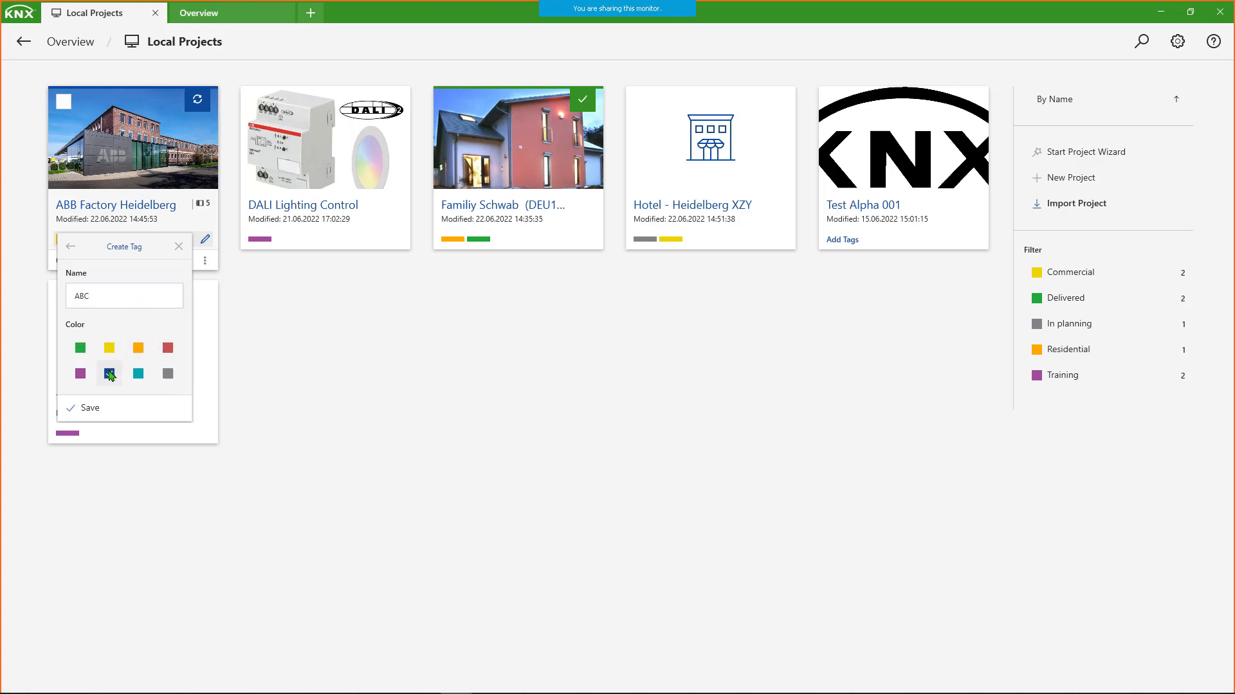
pyautogui.click(90, 408)
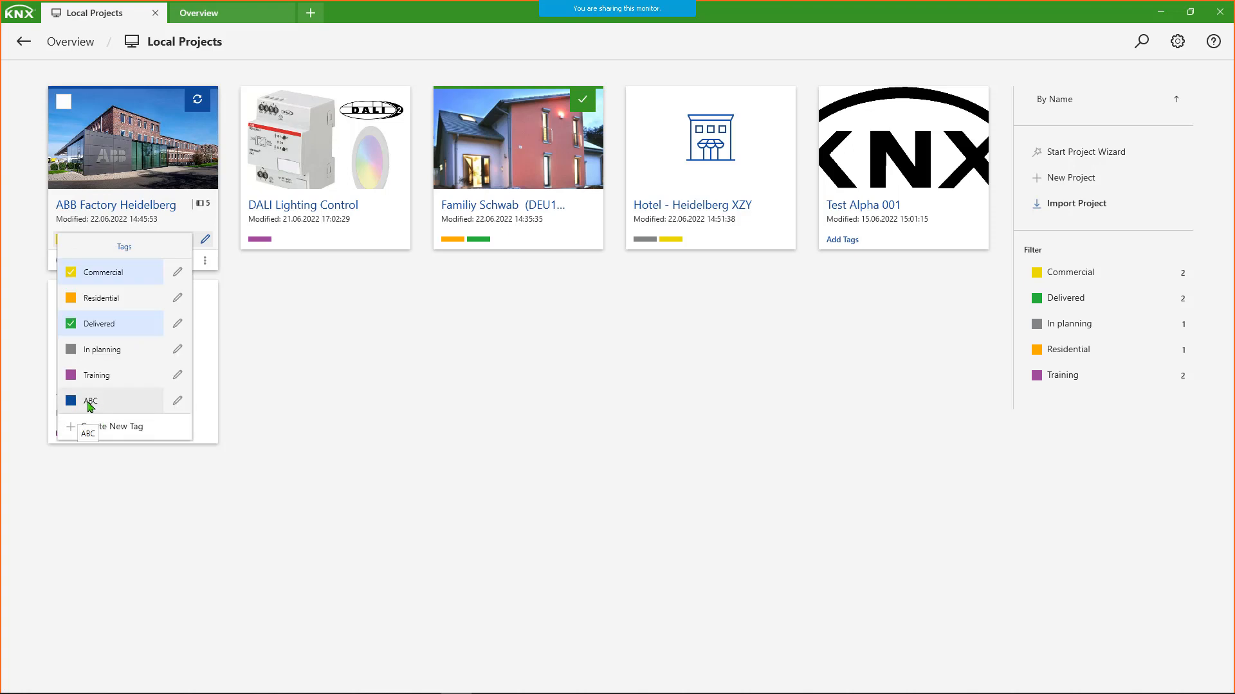
pyautogui.click(71, 401)
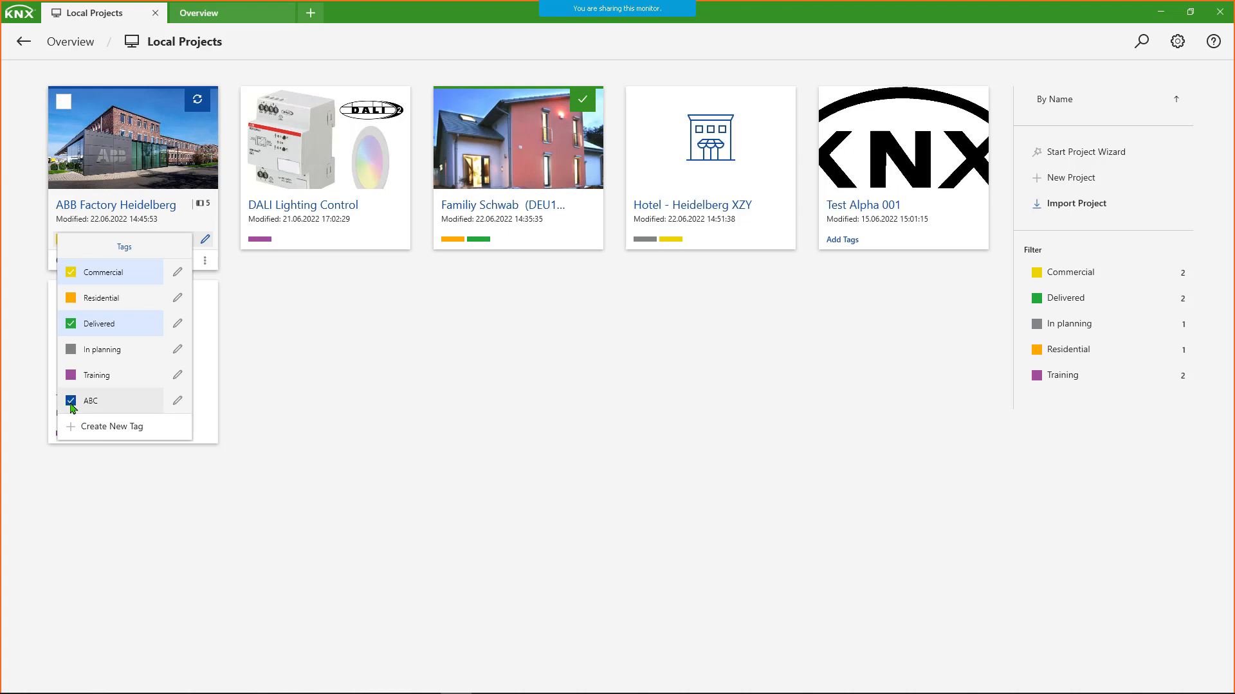
pyautogui.click(315, 396)
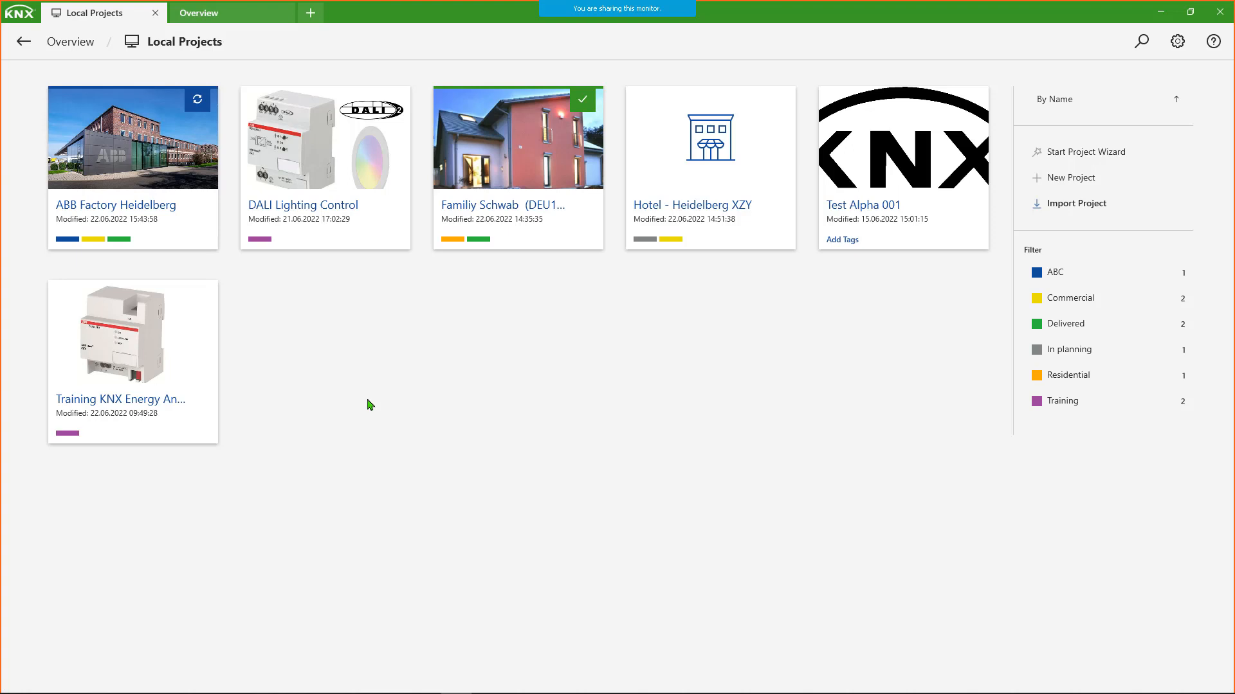
# - Inspect the project tags, filter the local projects by Commercial and by Training in turn, clear the filter, and return to the Overview
pyautogui.moveTo(103, 243)
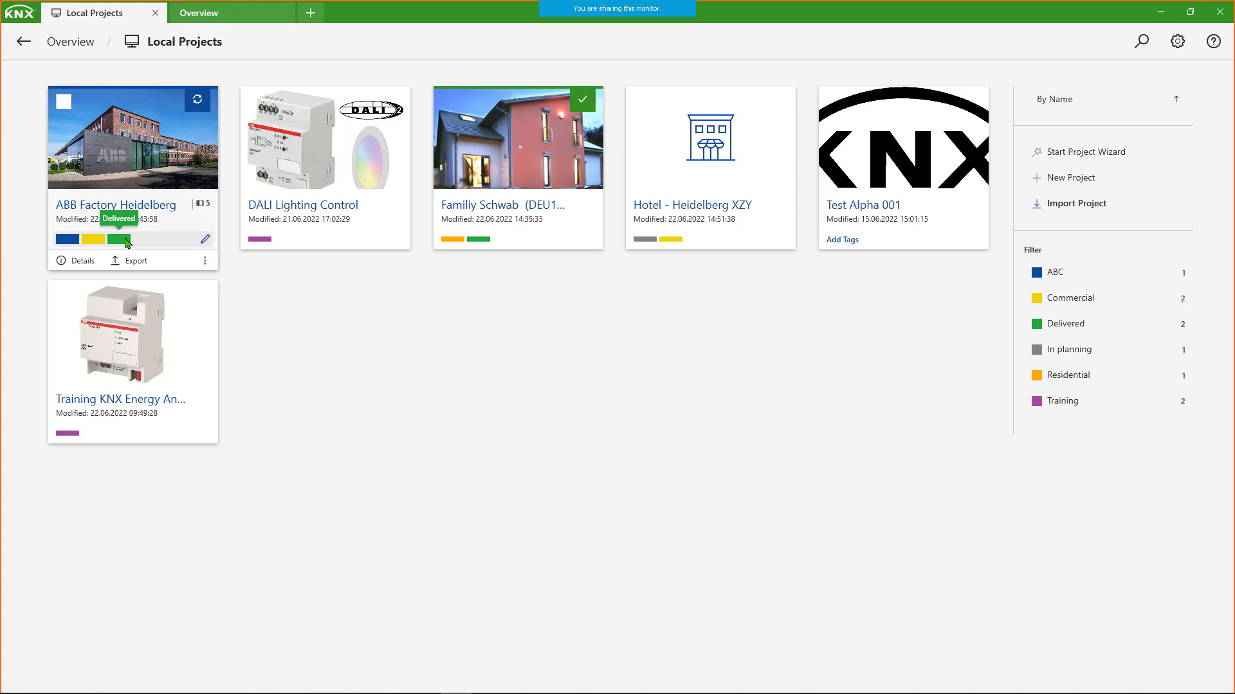
pyautogui.moveTo(263, 245)
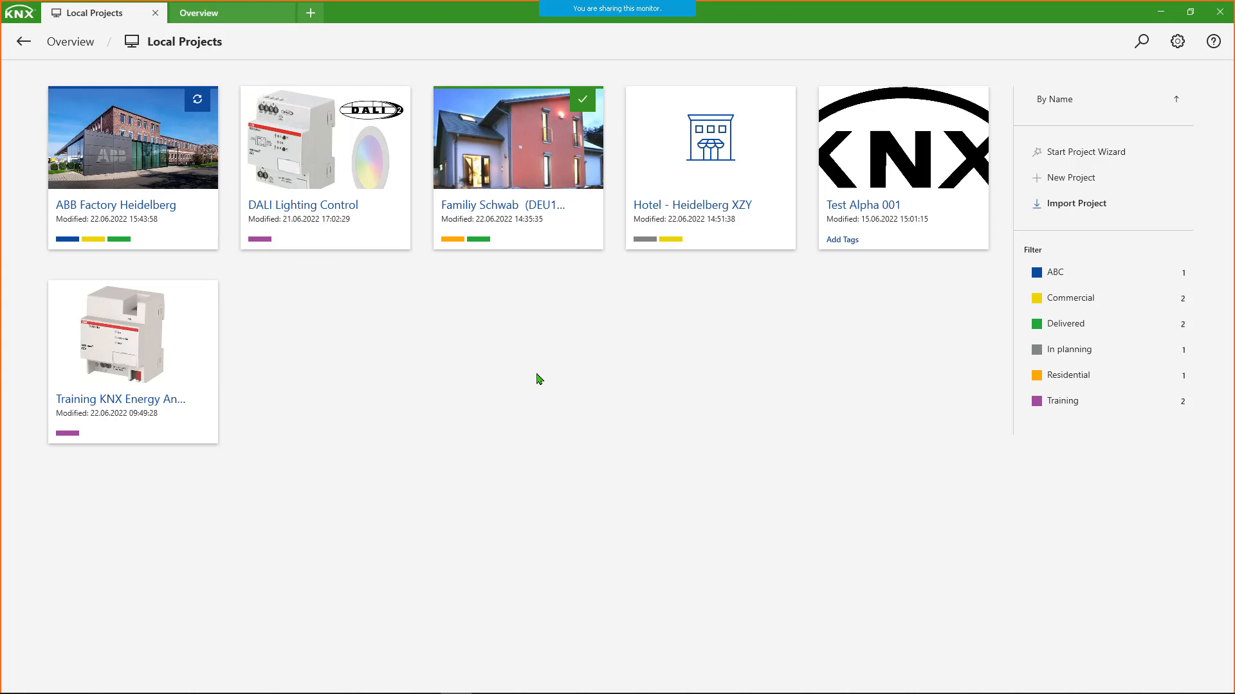
pyautogui.click(1038, 301)
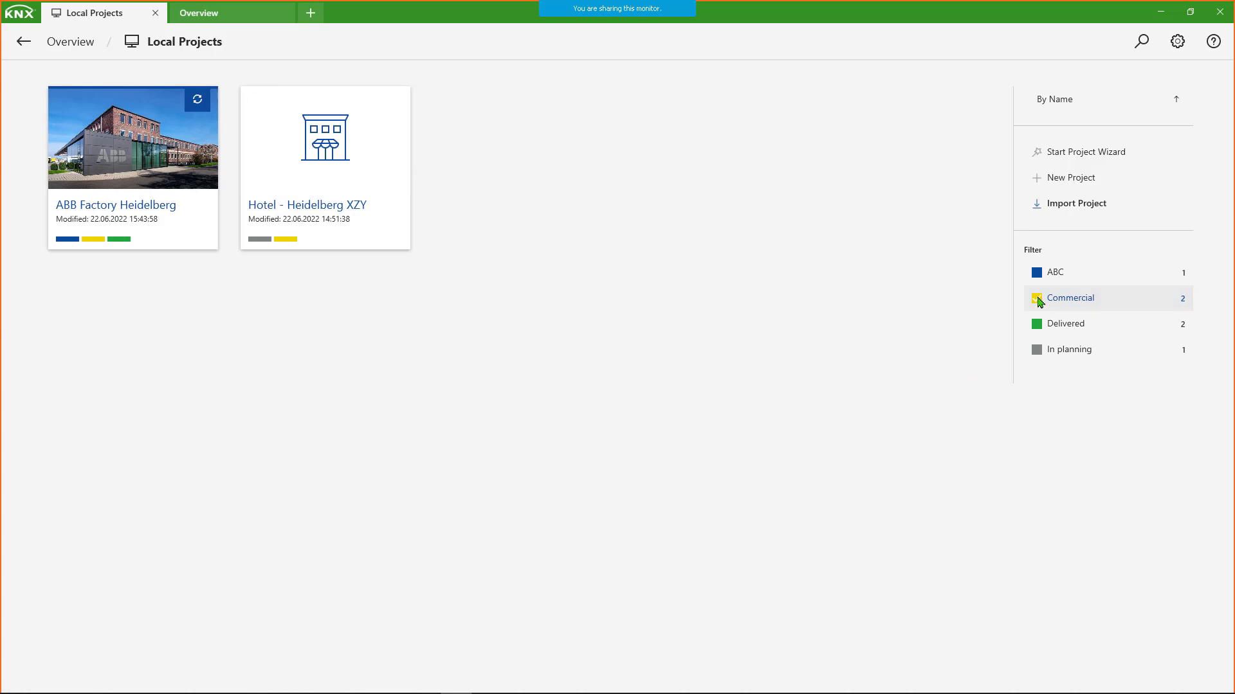
pyautogui.click(1040, 300)
pyautogui.click(1039, 403)
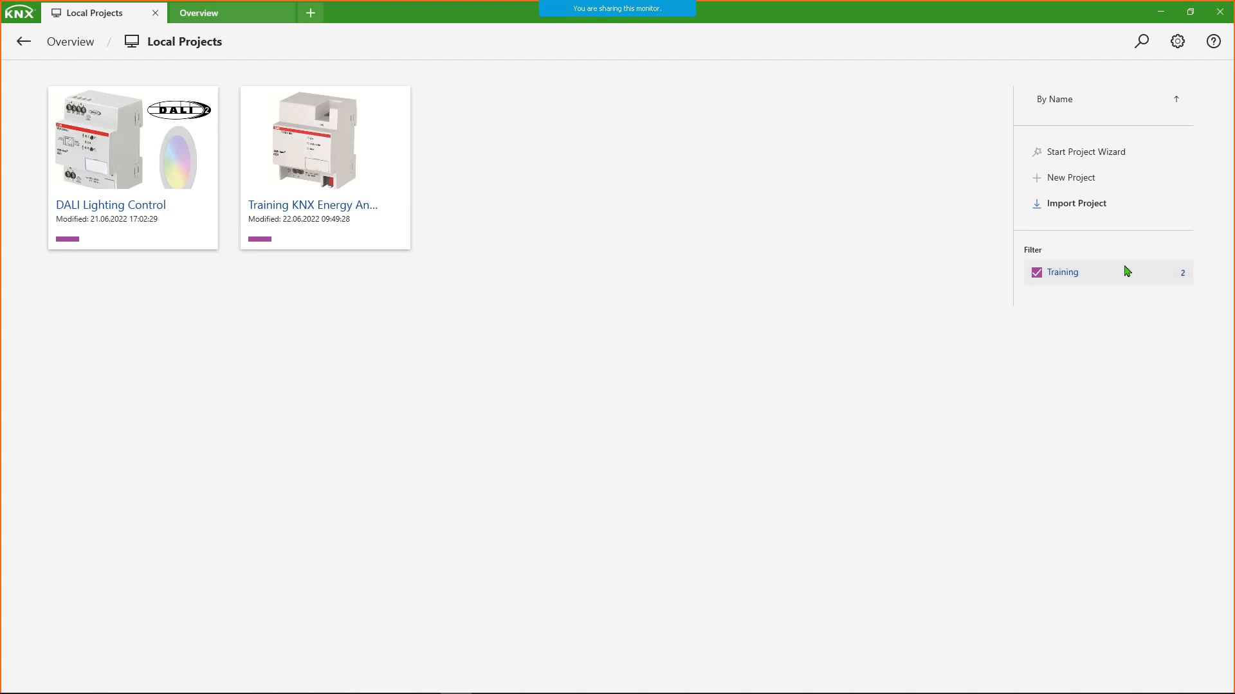
pyautogui.click(1038, 269)
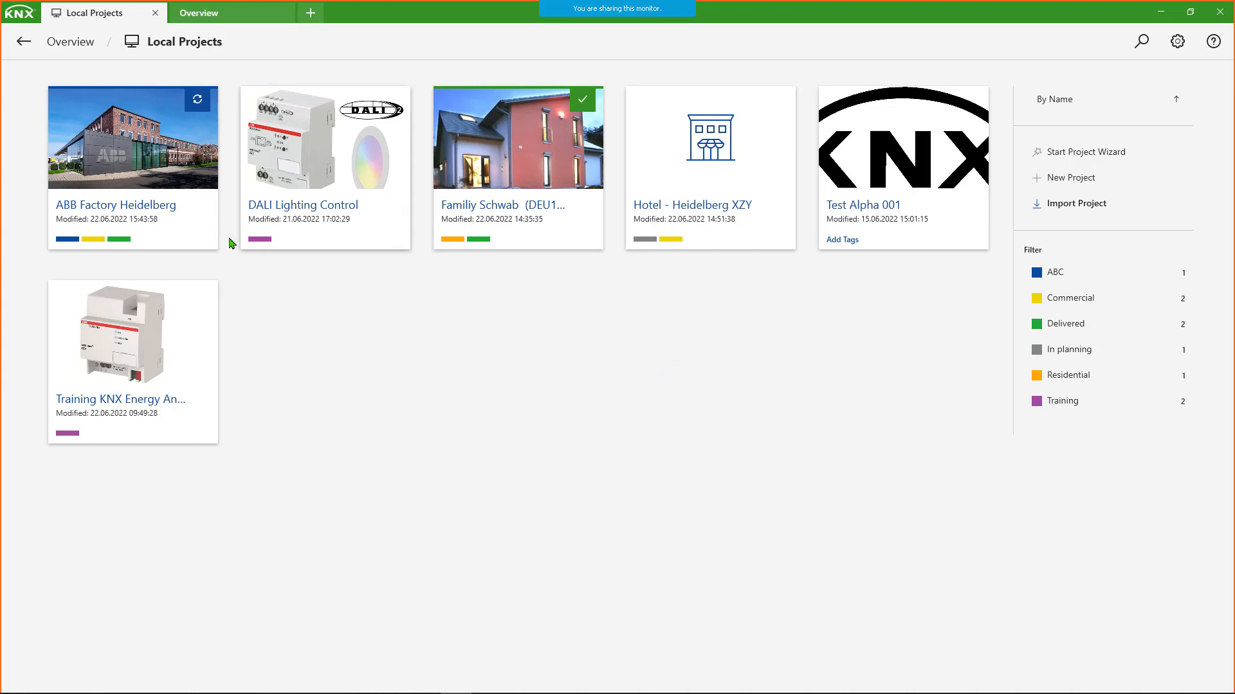
pyautogui.click(59, 45)
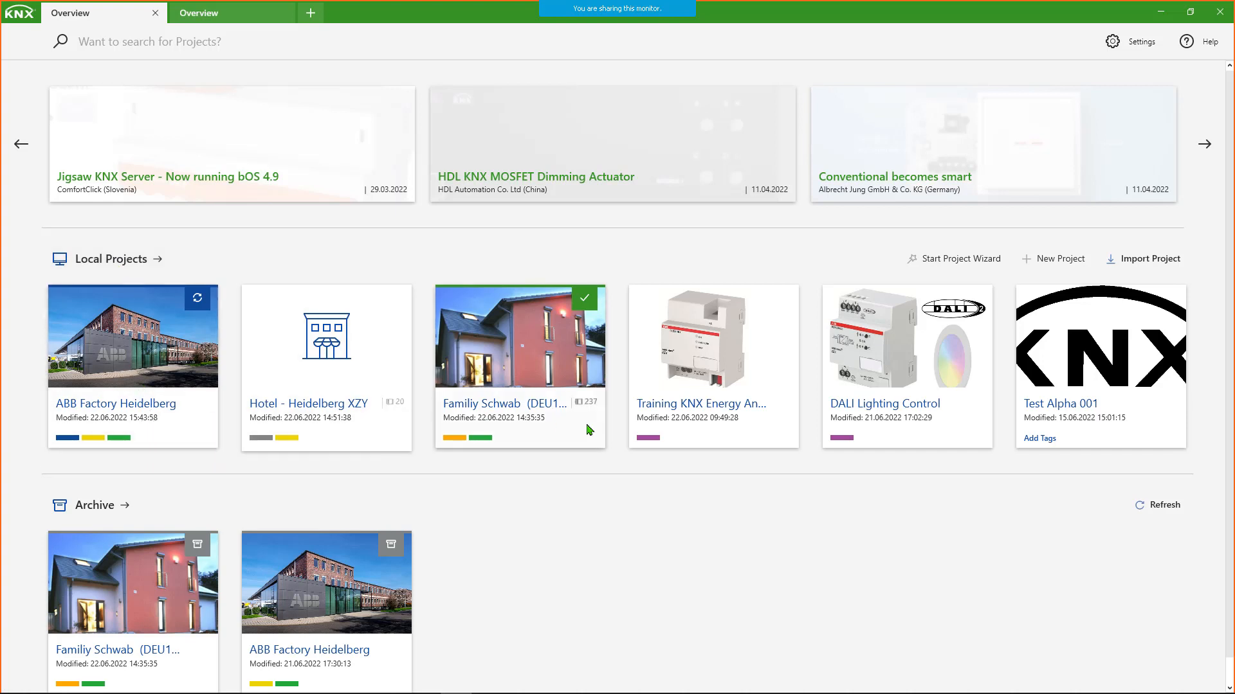
# - Open the details of the ABB Factory Heidelberg project and view the file chooser for its project image, closing it without picking a file
pyautogui.moveTo(83, 456)
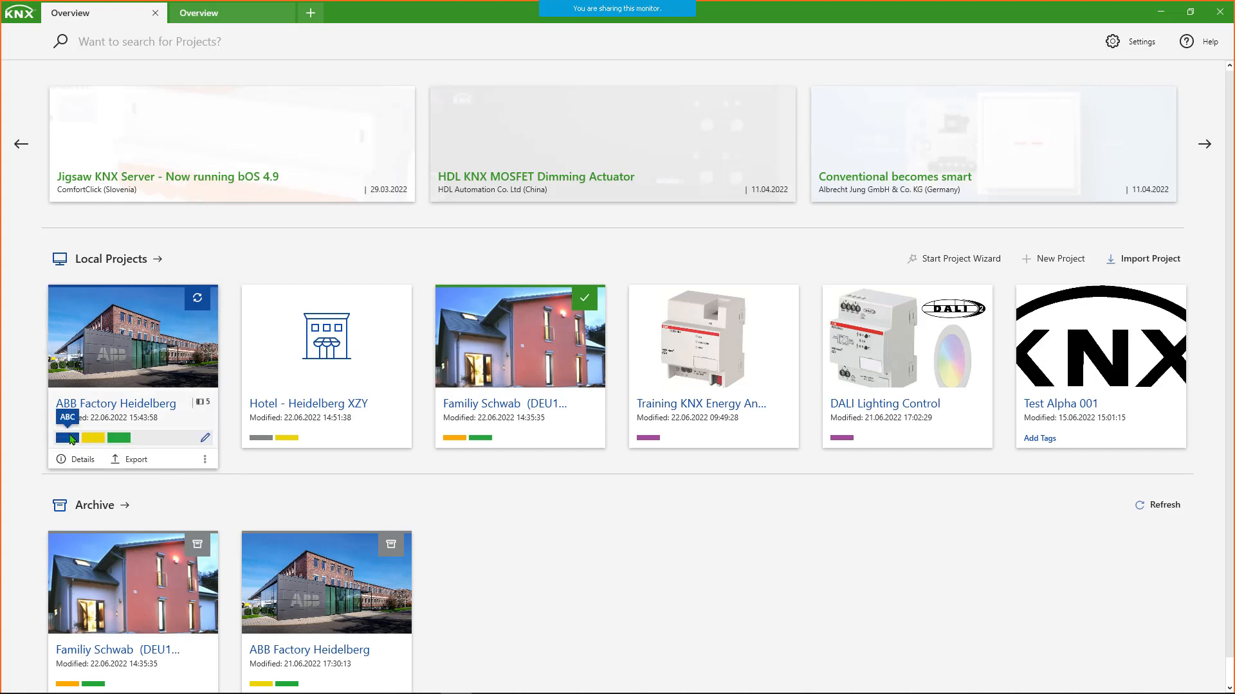
pyautogui.moveTo(84, 432)
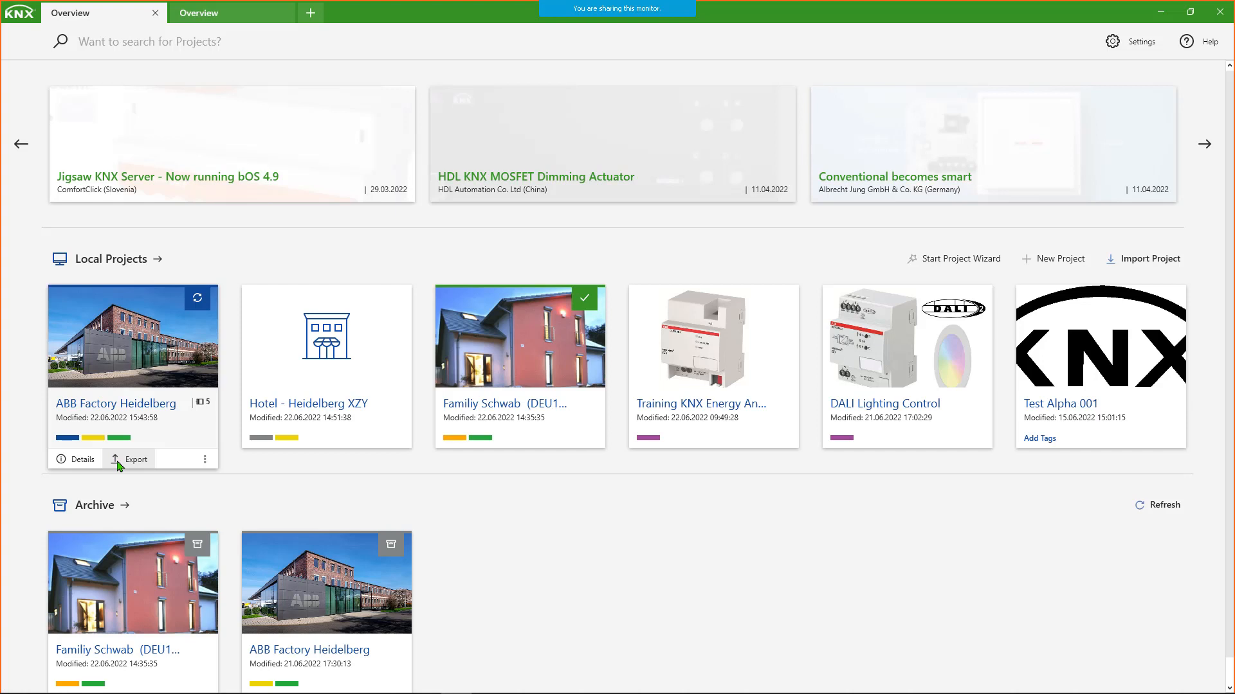
pyautogui.click(68, 460)
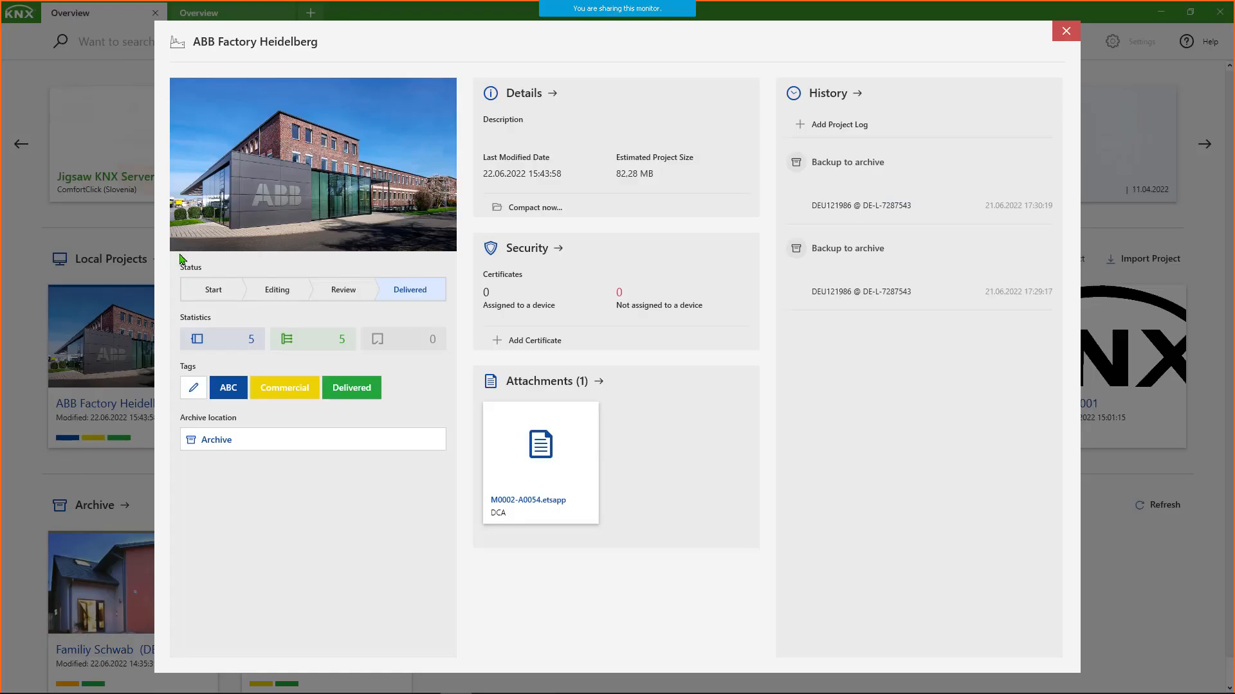
pyautogui.moveTo(327, 211)
pyautogui.moveTo(325, 235)
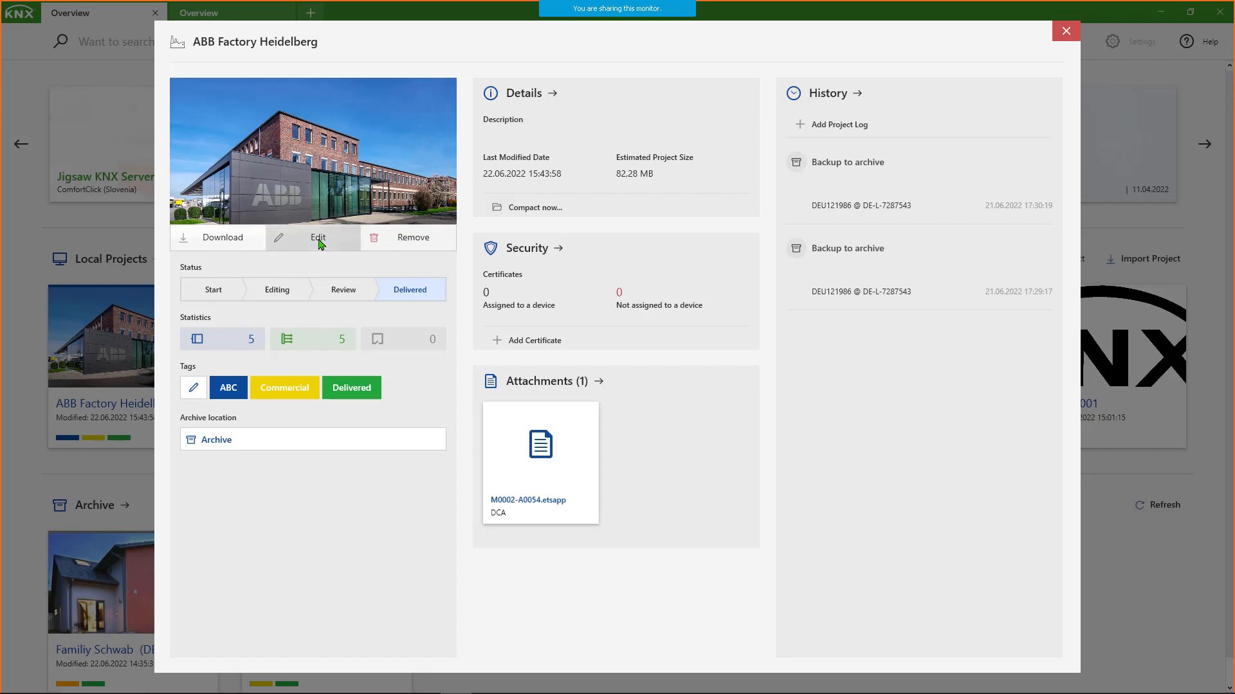
pyautogui.click(320, 243)
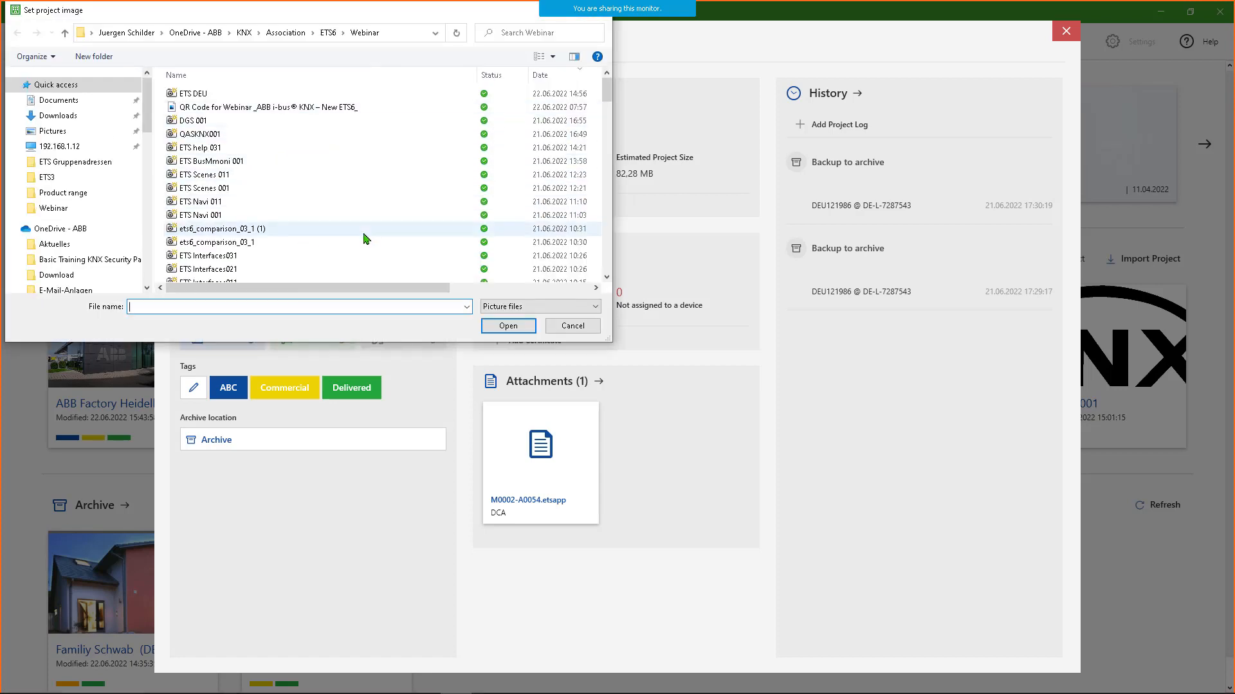
pyautogui.click(573, 326)
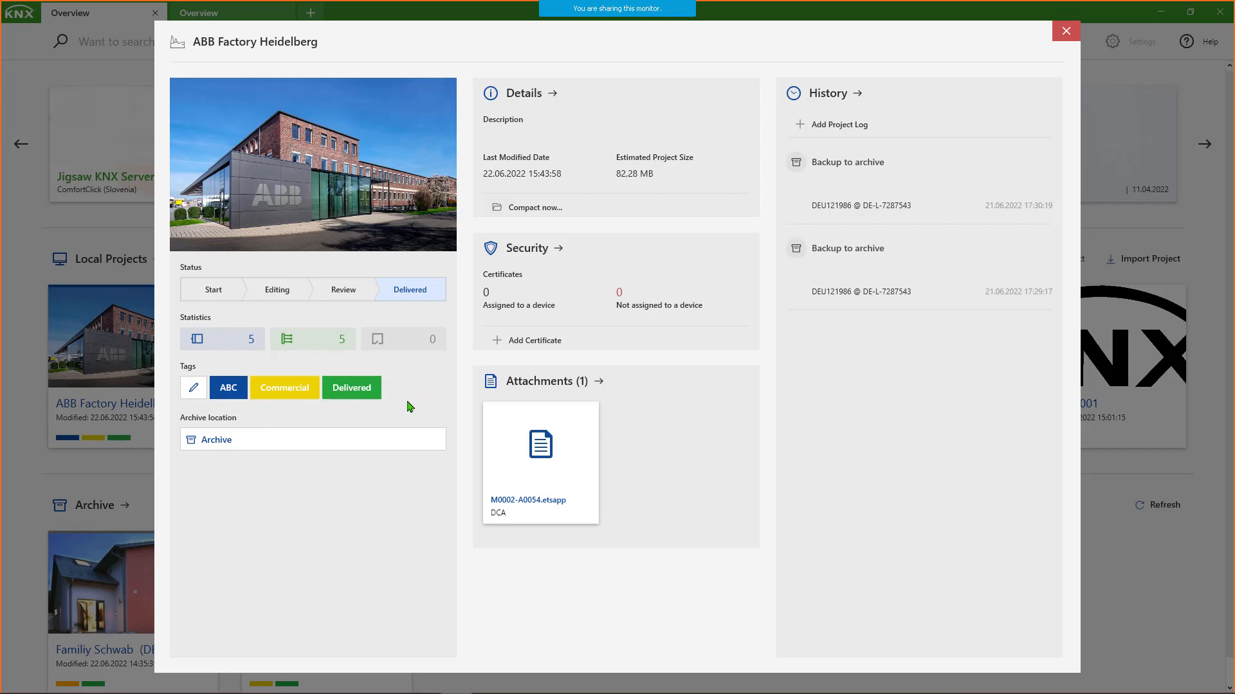
# - Review the project's Details page, including the available project types and group address styles, and return to the project summary
pyautogui.click(515, 97)
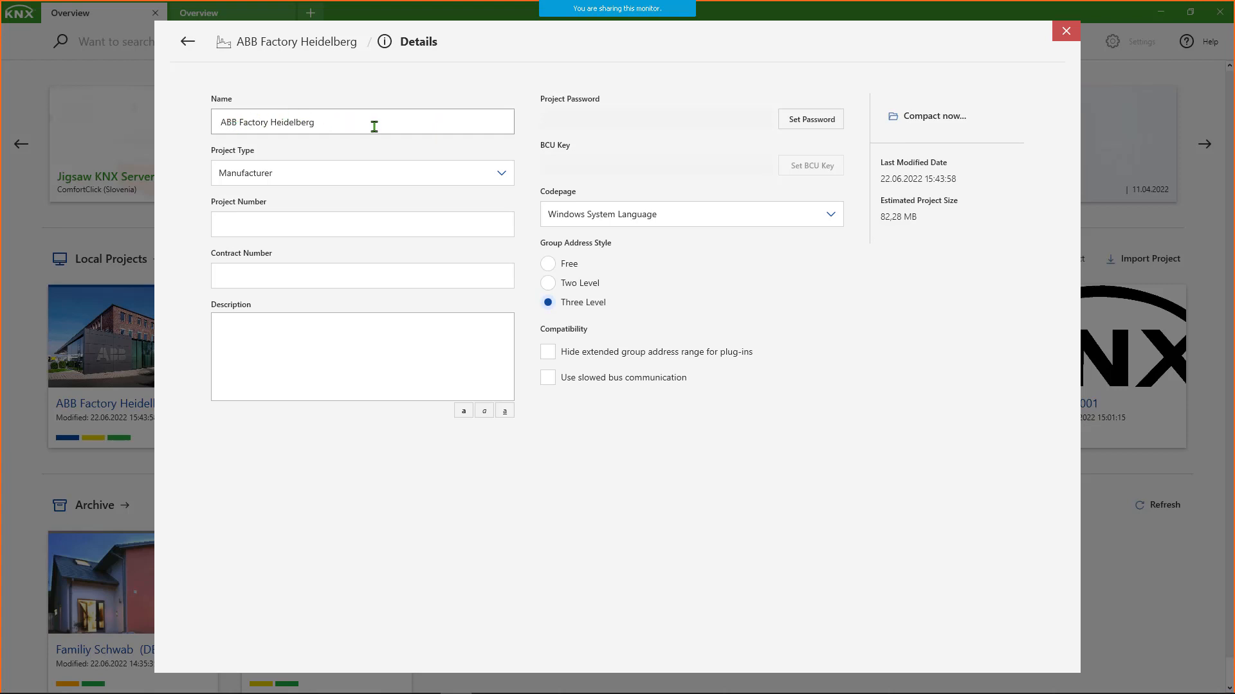
pyautogui.click(389, 173)
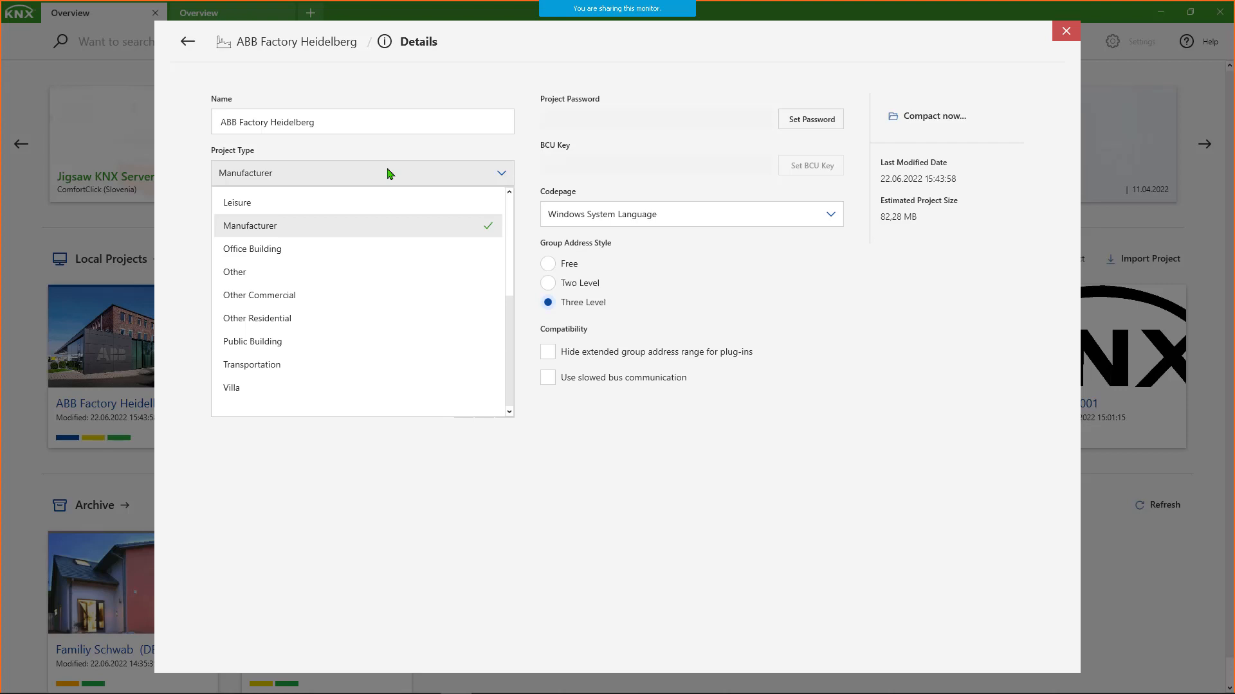
pyautogui.scroll(1, 454, 226)
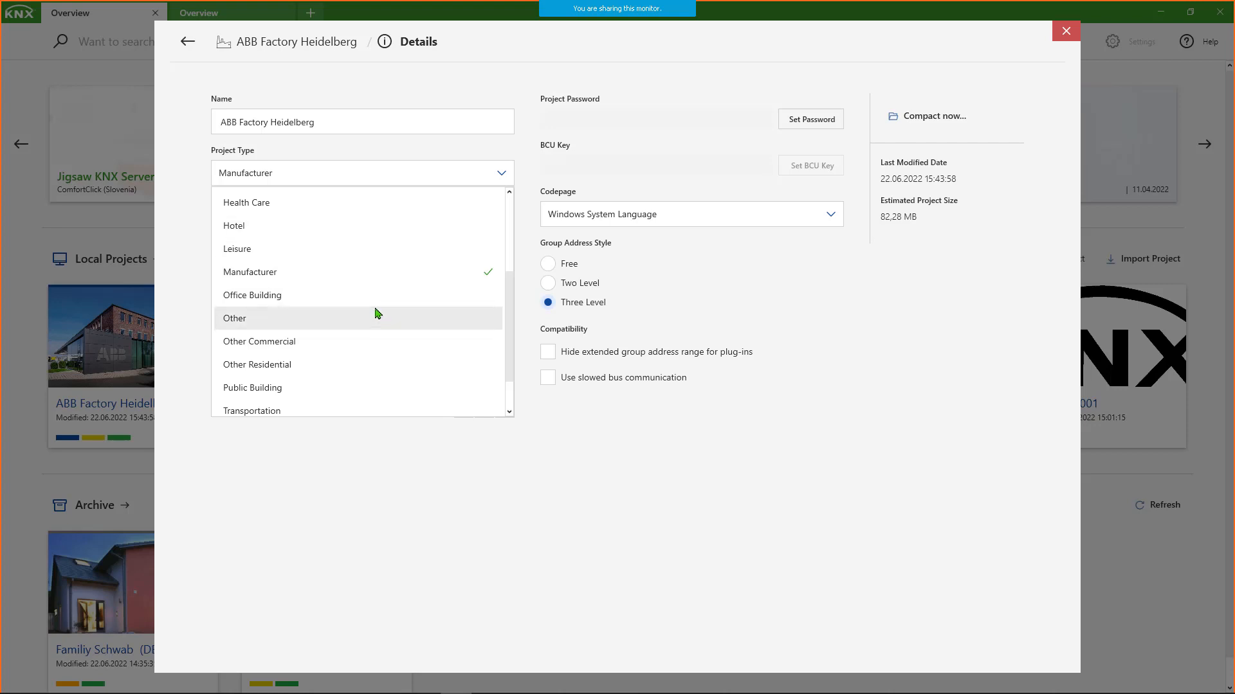
pyautogui.scroll(1, 389, 245)
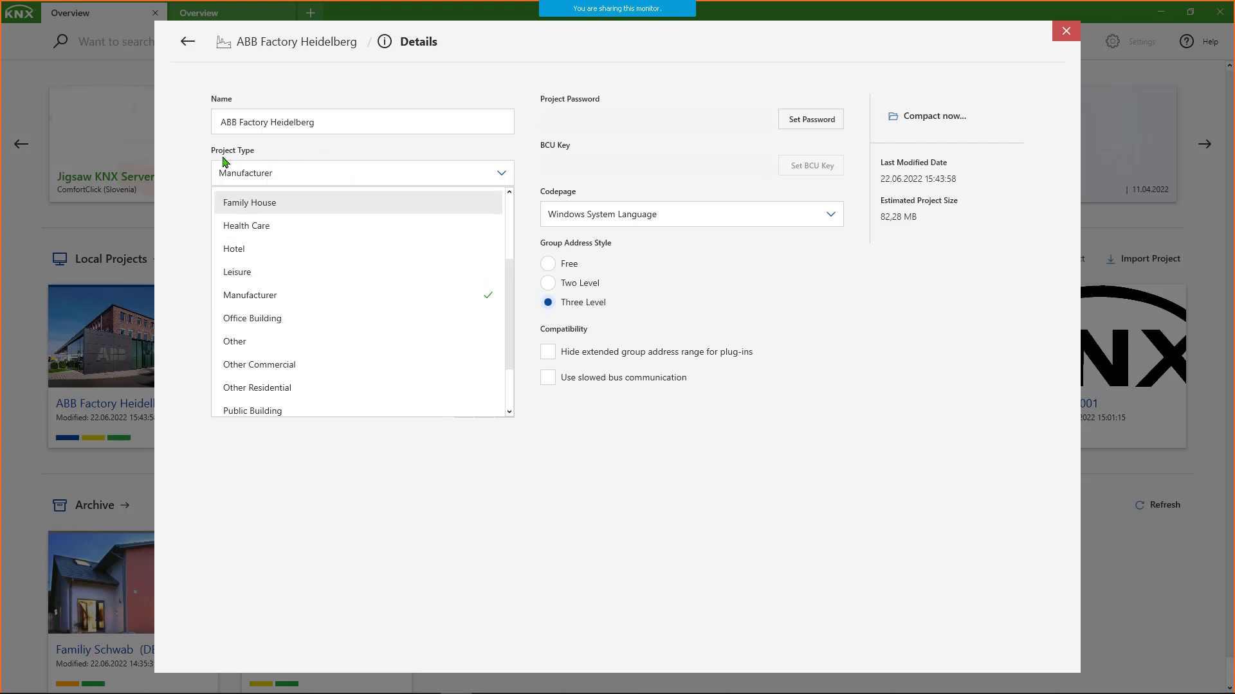
pyautogui.click(279, 148)
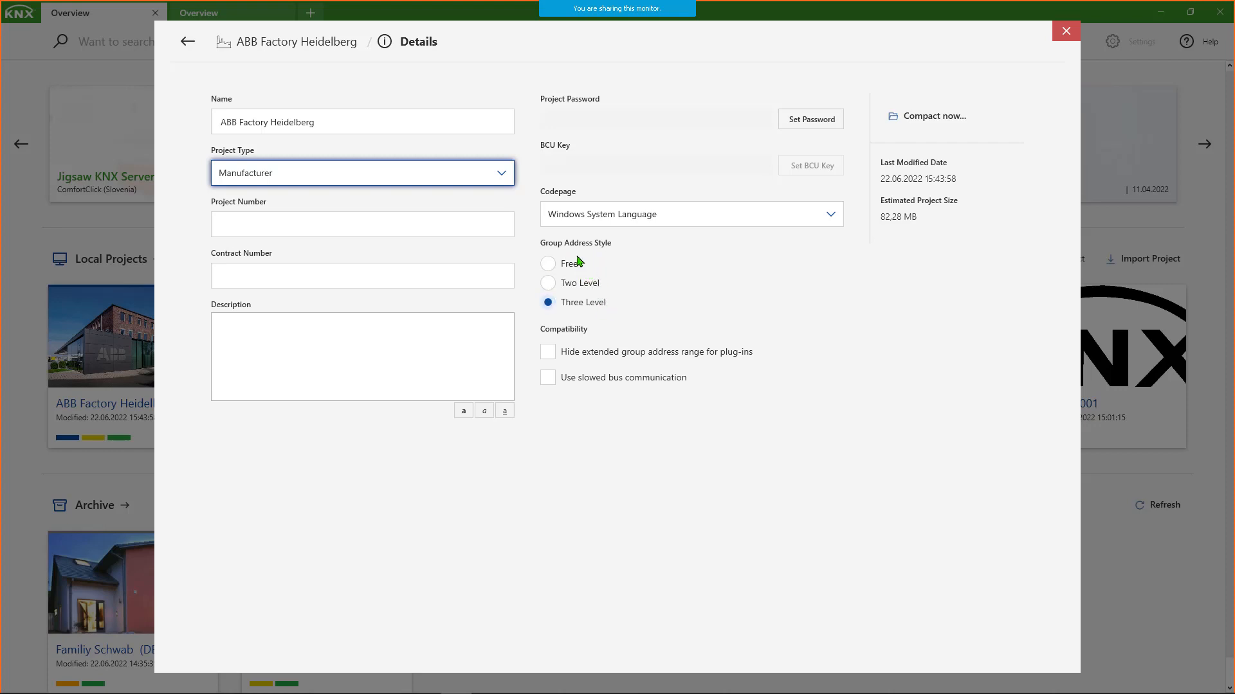
pyautogui.click(187, 41)
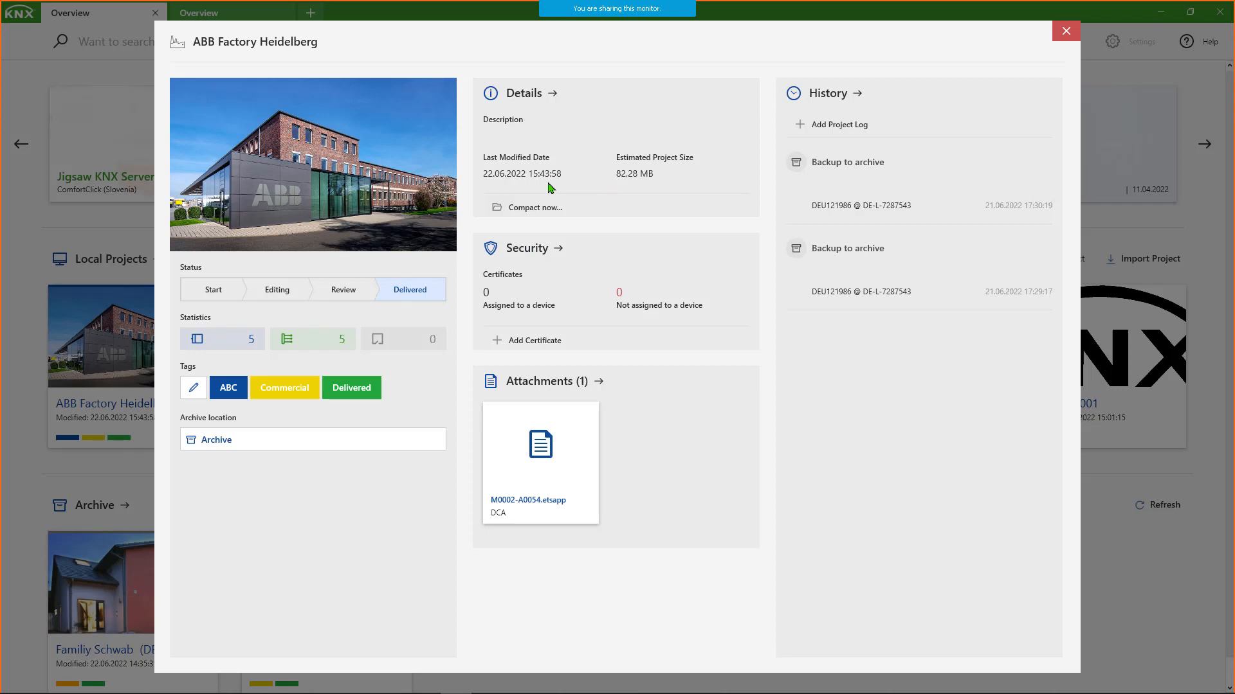
# - Review the project's Security and Attachments pages, and view the file chooser for a new attachment, closing it without picking a file
pyautogui.click(526, 251)
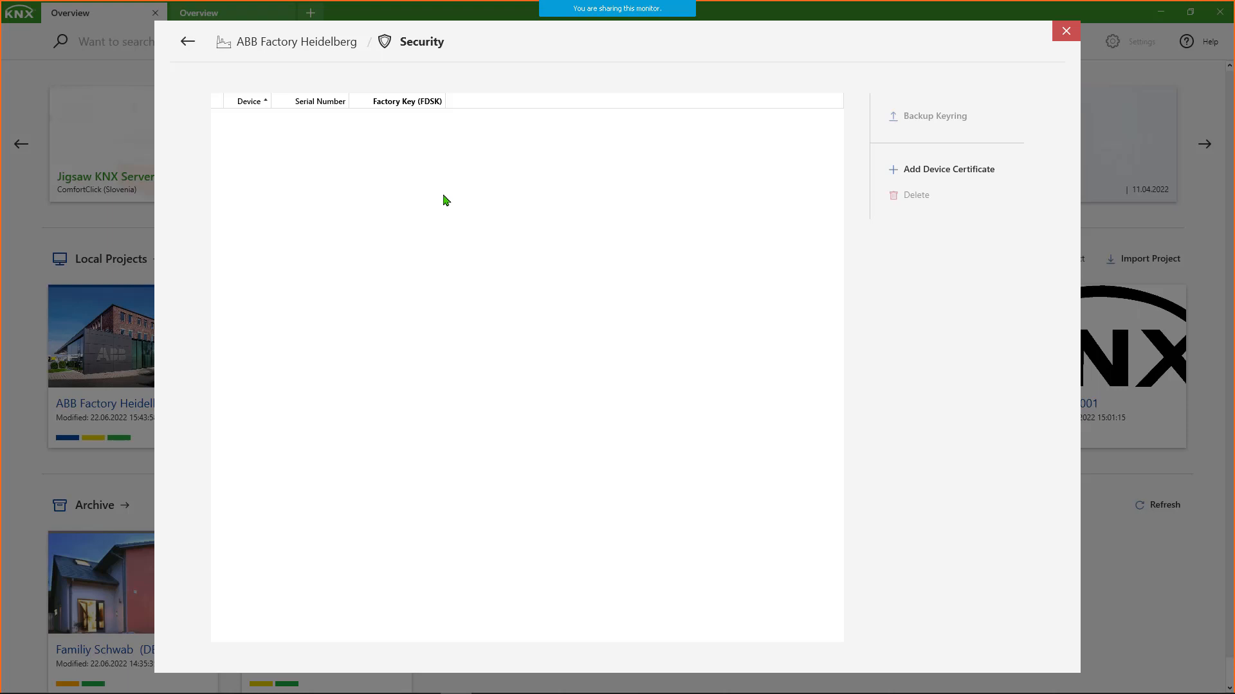
pyautogui.click(187, 43)
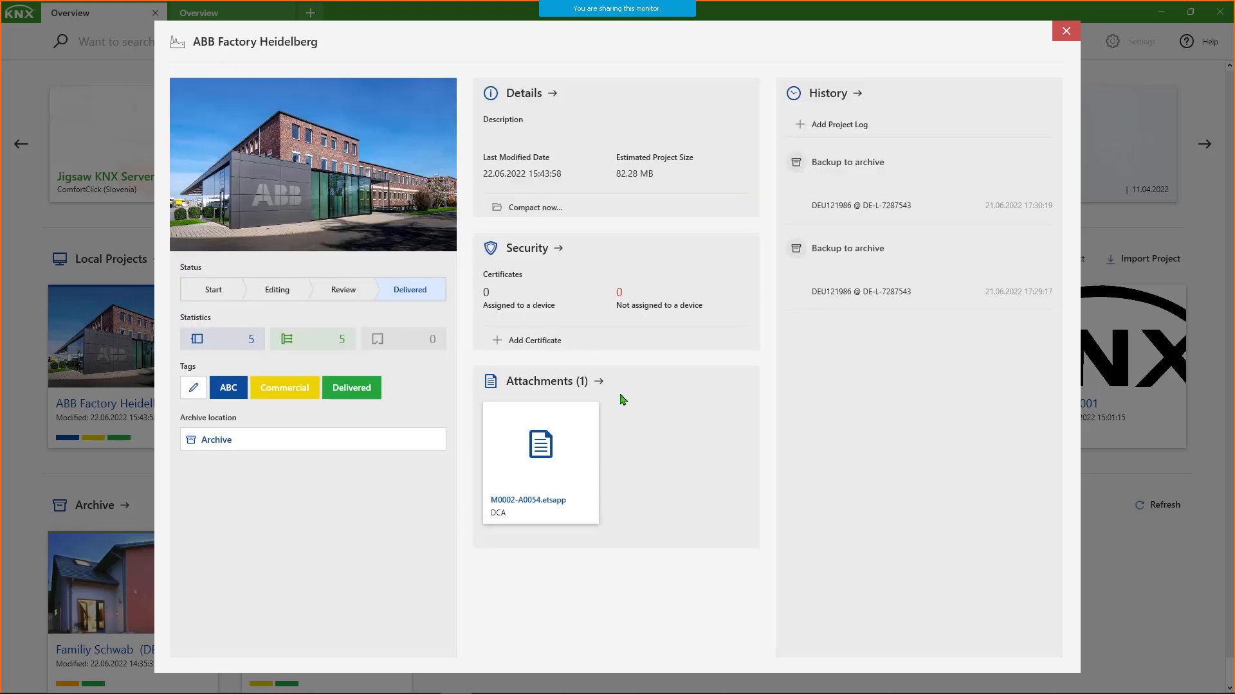
pyautogui.click(551, 384)
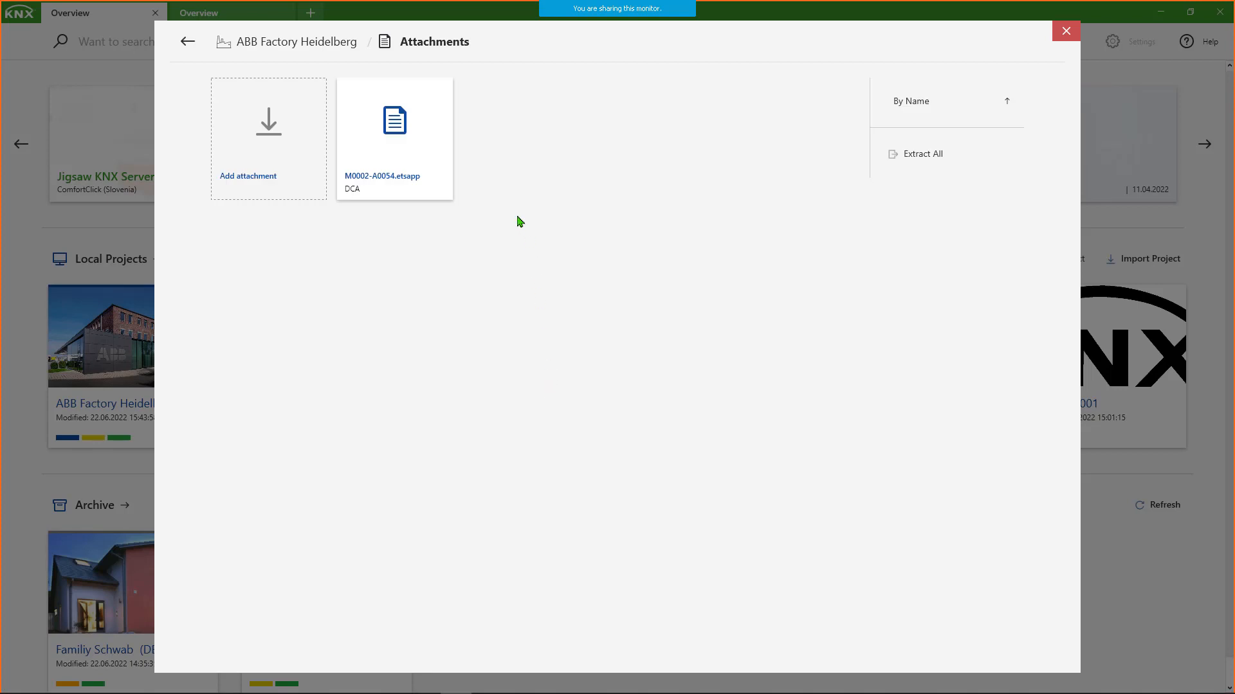
pyautogui.moveTo(418, 191)
pyautogui.click(275, 132)
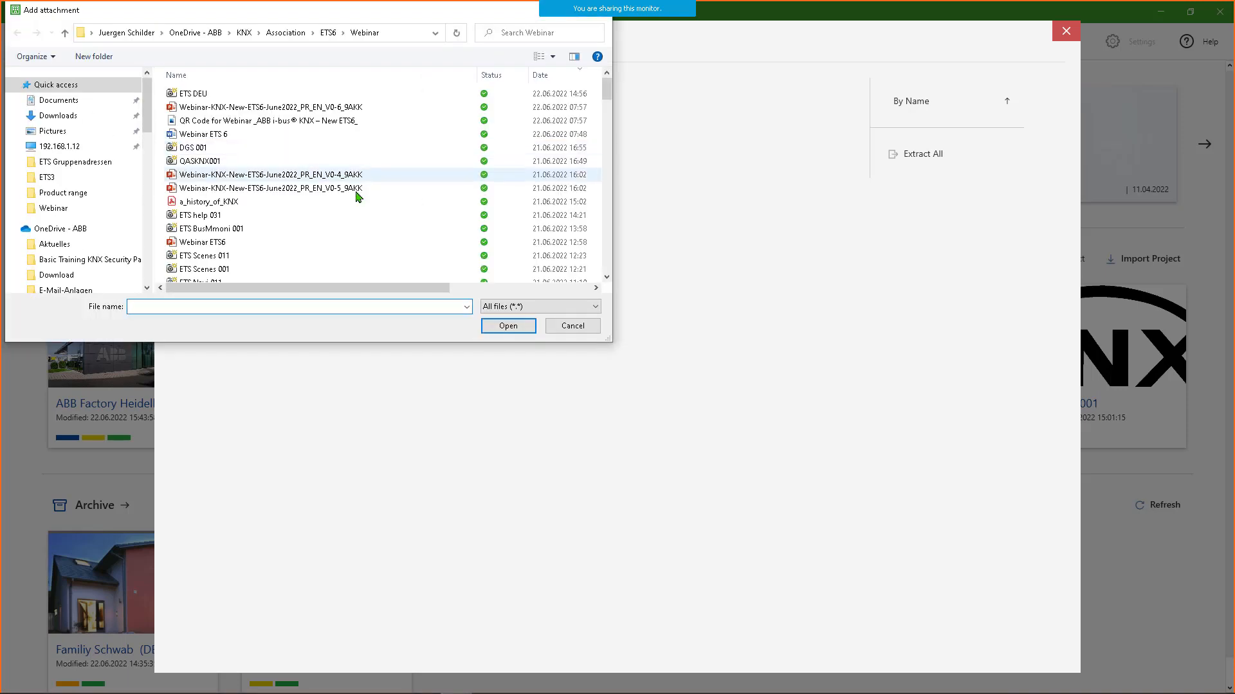
pyautogui.click(579, 328)
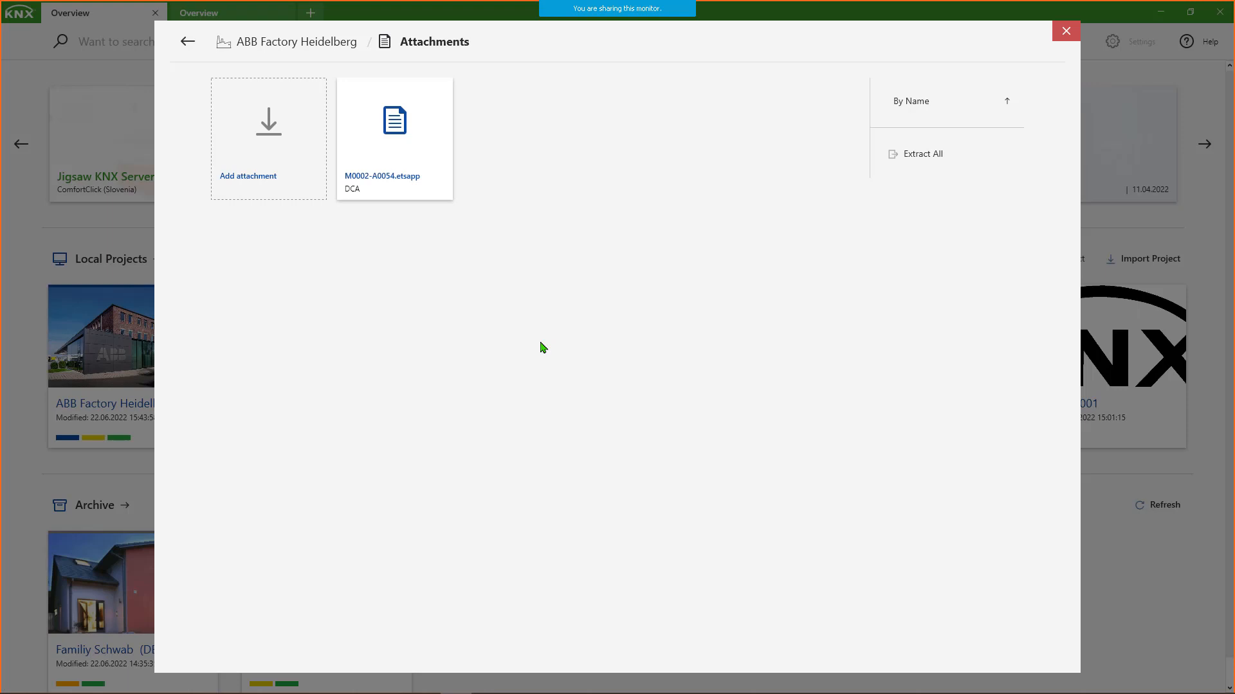
# - Close the ABB Factory Heidelberg details and review the project's additional actions, including Duplicate, Reset Split, Backup to Archive and Restore
pyautogui.click(187, 41)
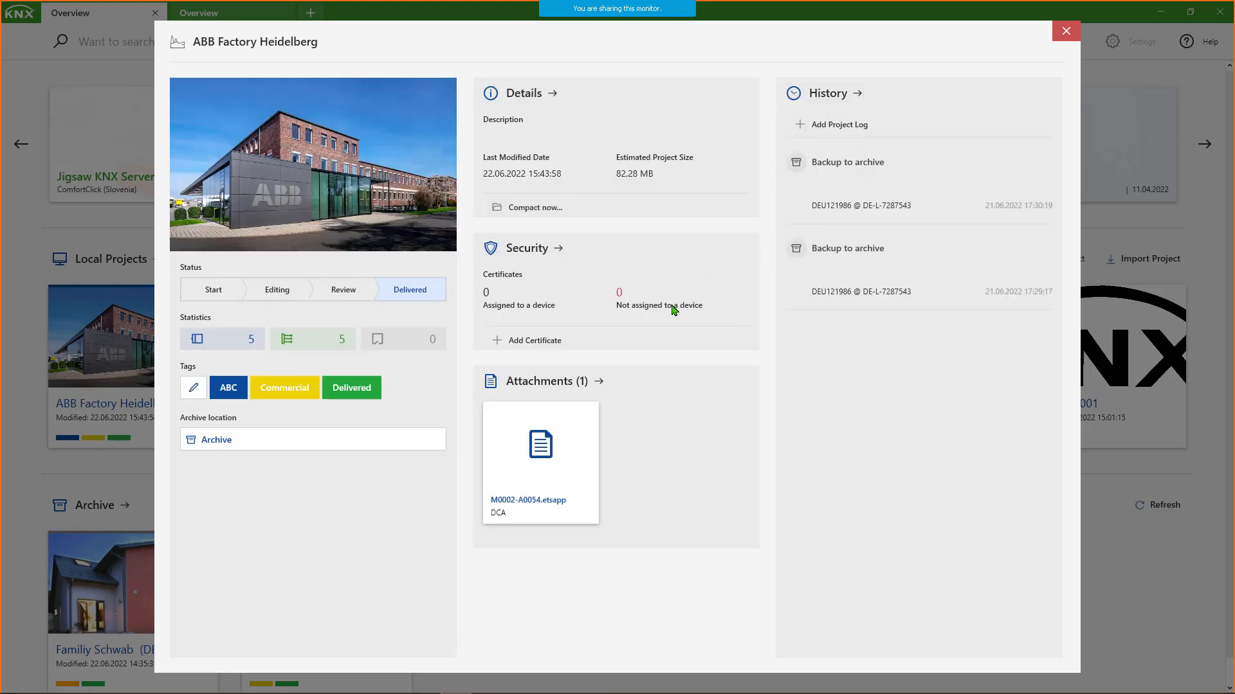
pyautogui.click(1065, 31)
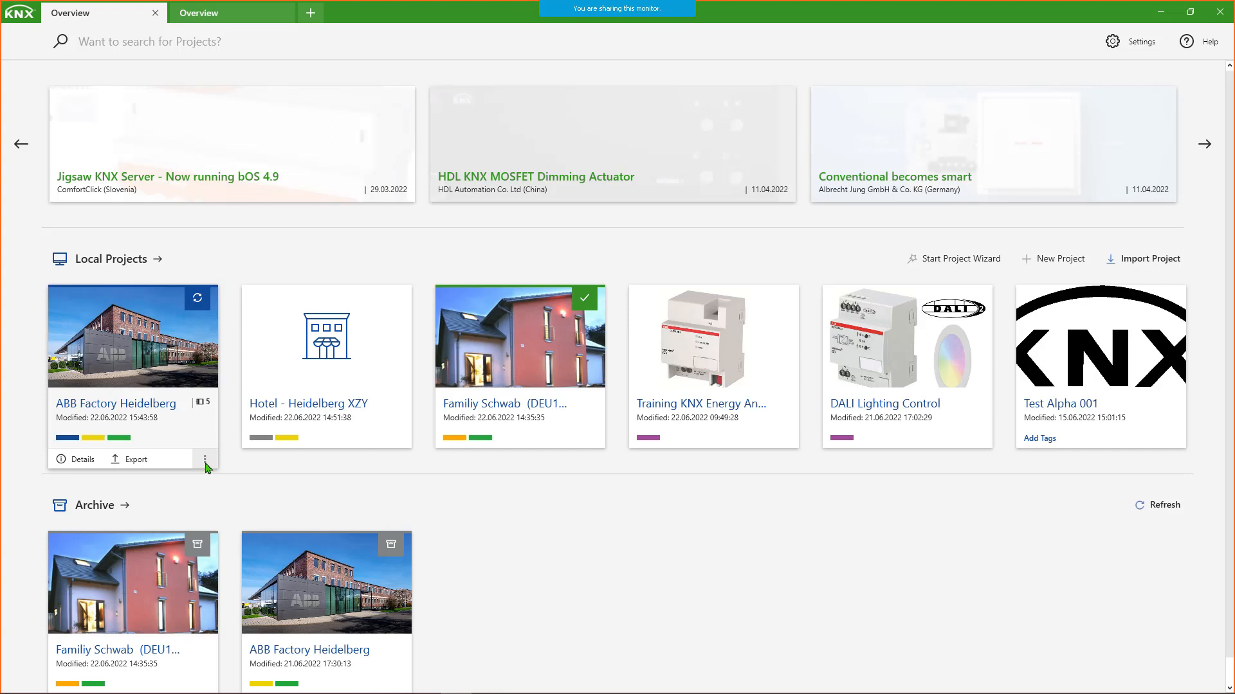
pyautogui.click(204, 461)
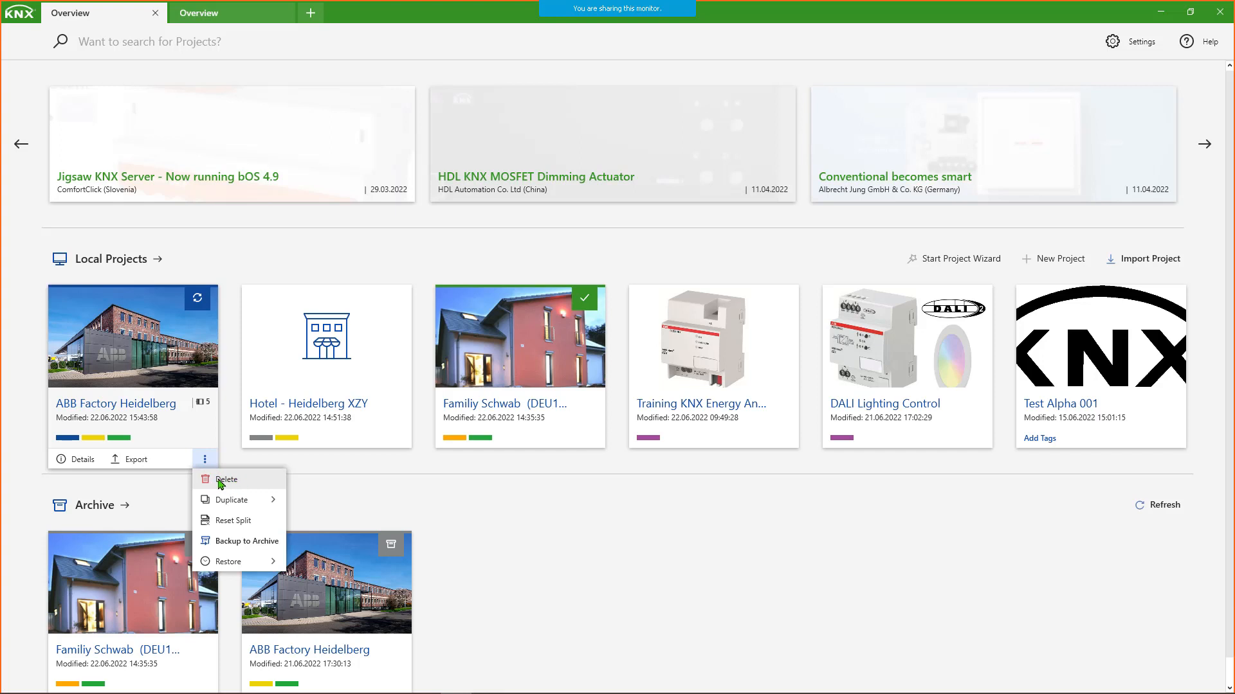
pyautogui.moveTo(230, 500)
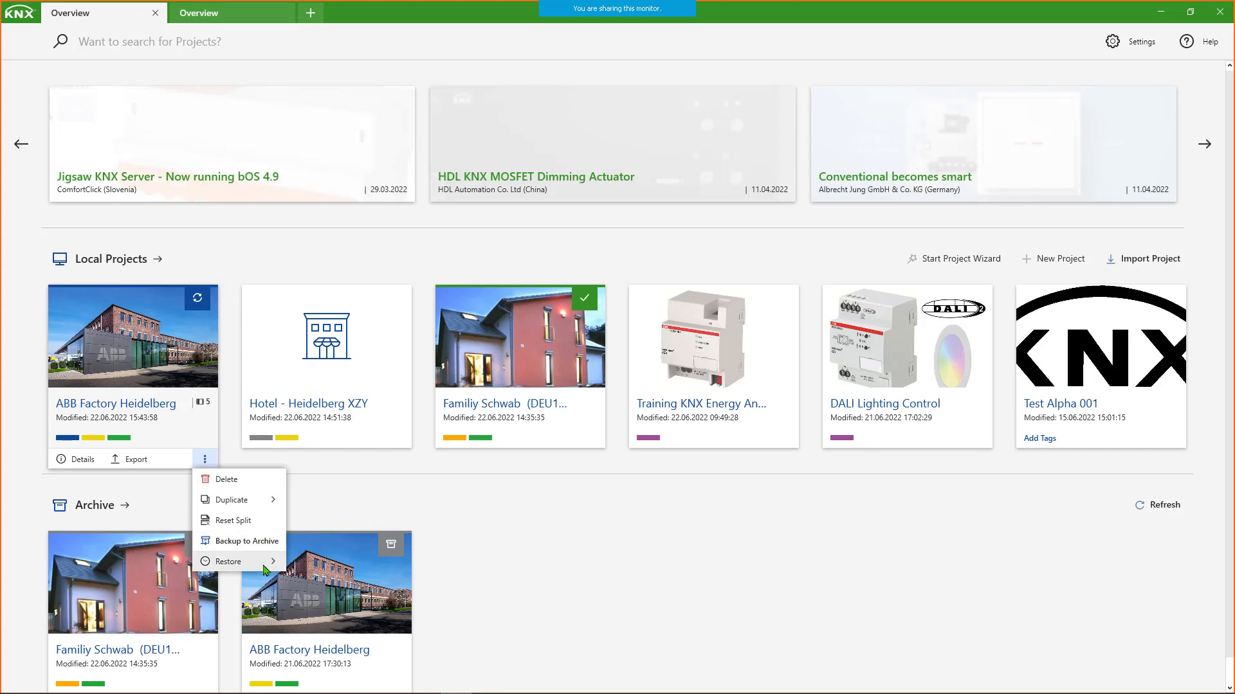
pyautogui.moveTo(266, 569)
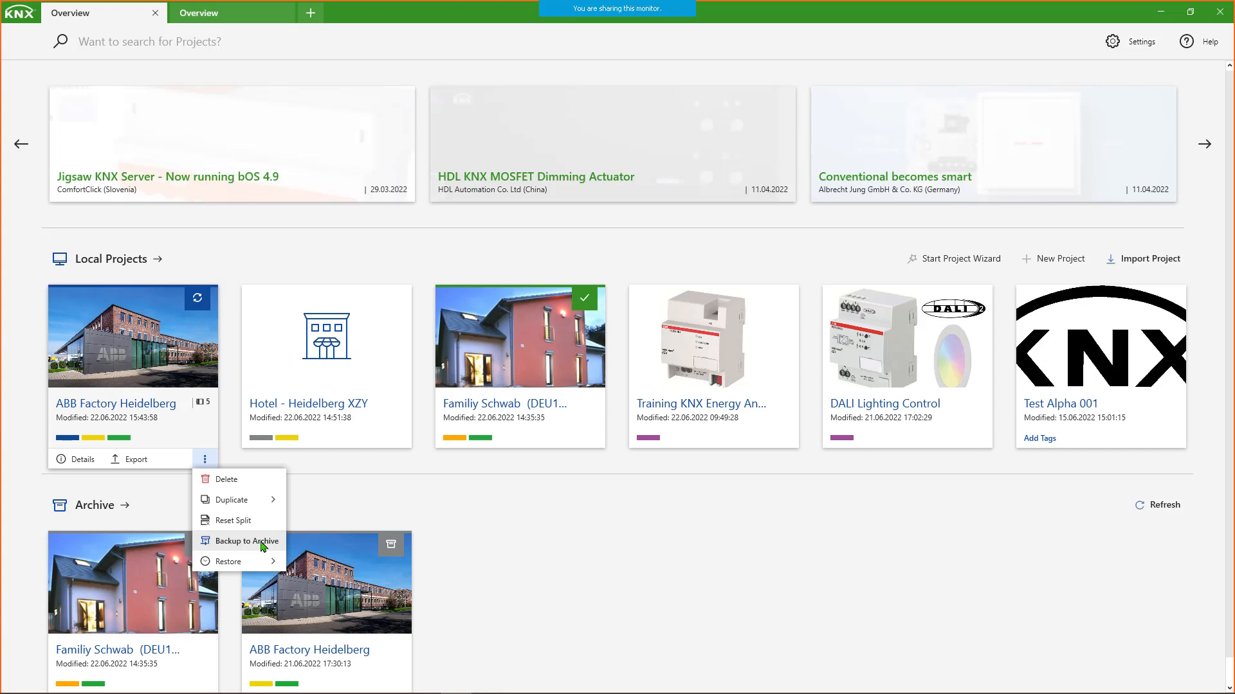
pyautogui.click(334, 501)
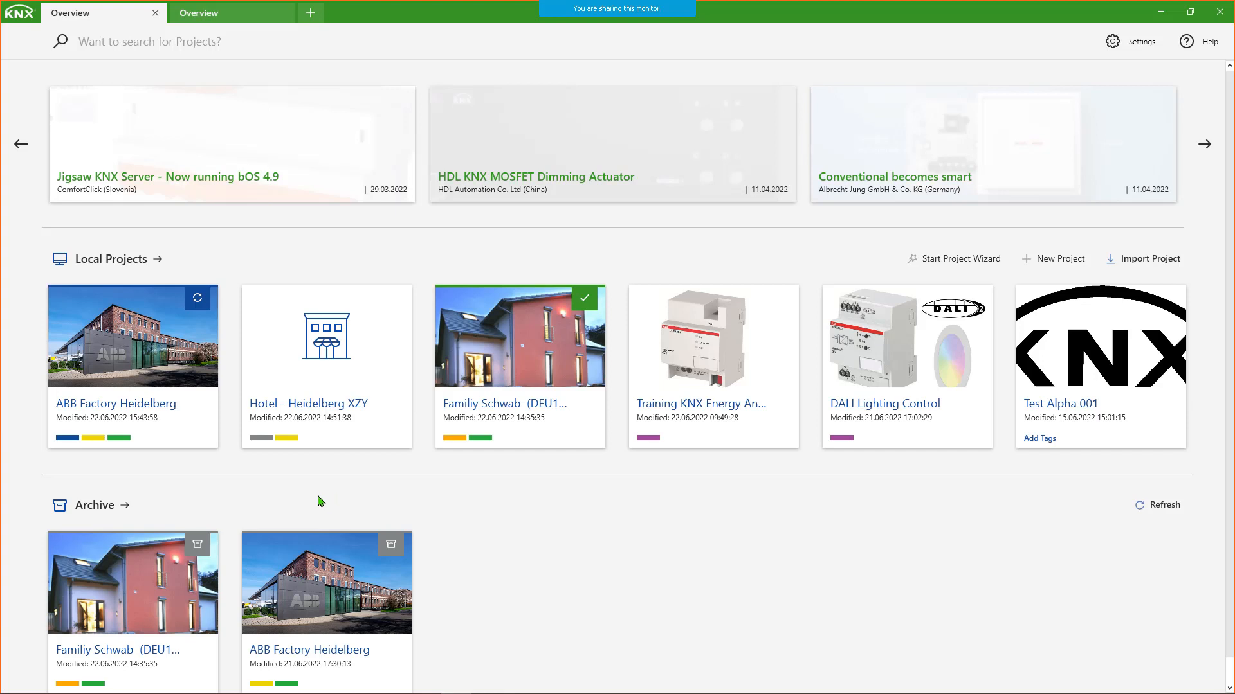
# - Back up the Hotel - Heidelberg XZY project to the Archive without choosing a subfolder
pyautogui.moveTo(380, 351)
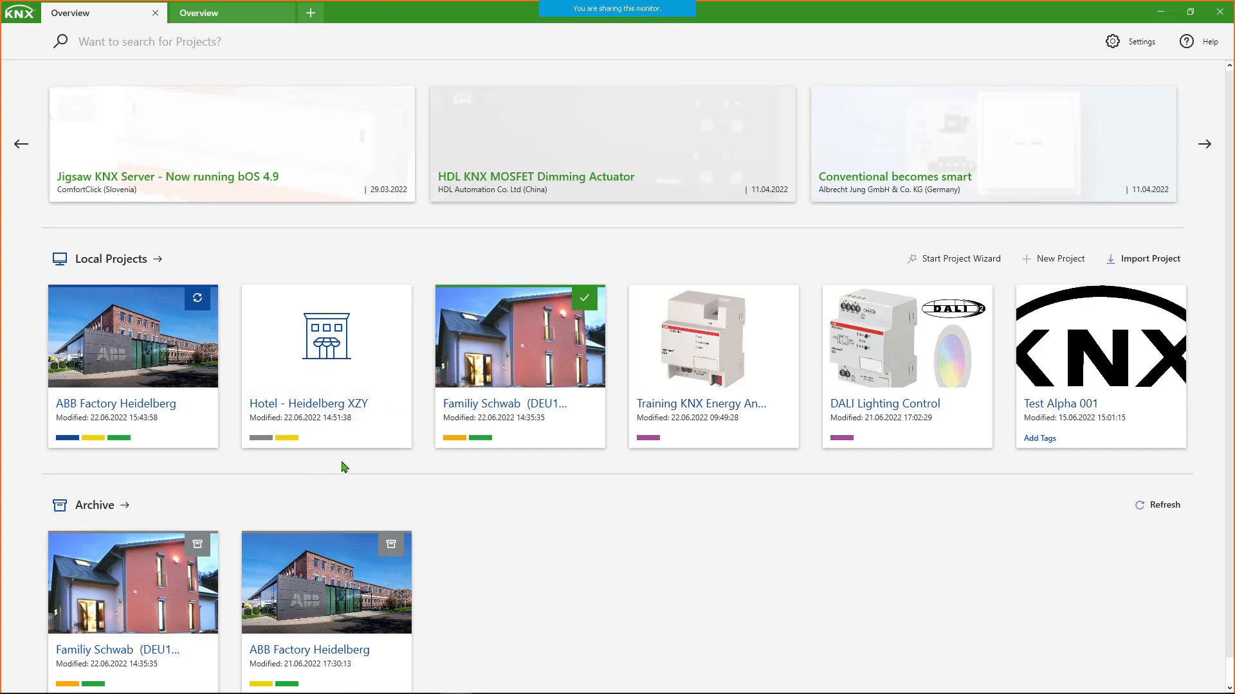
pyautogui.moveTo(398, 443)
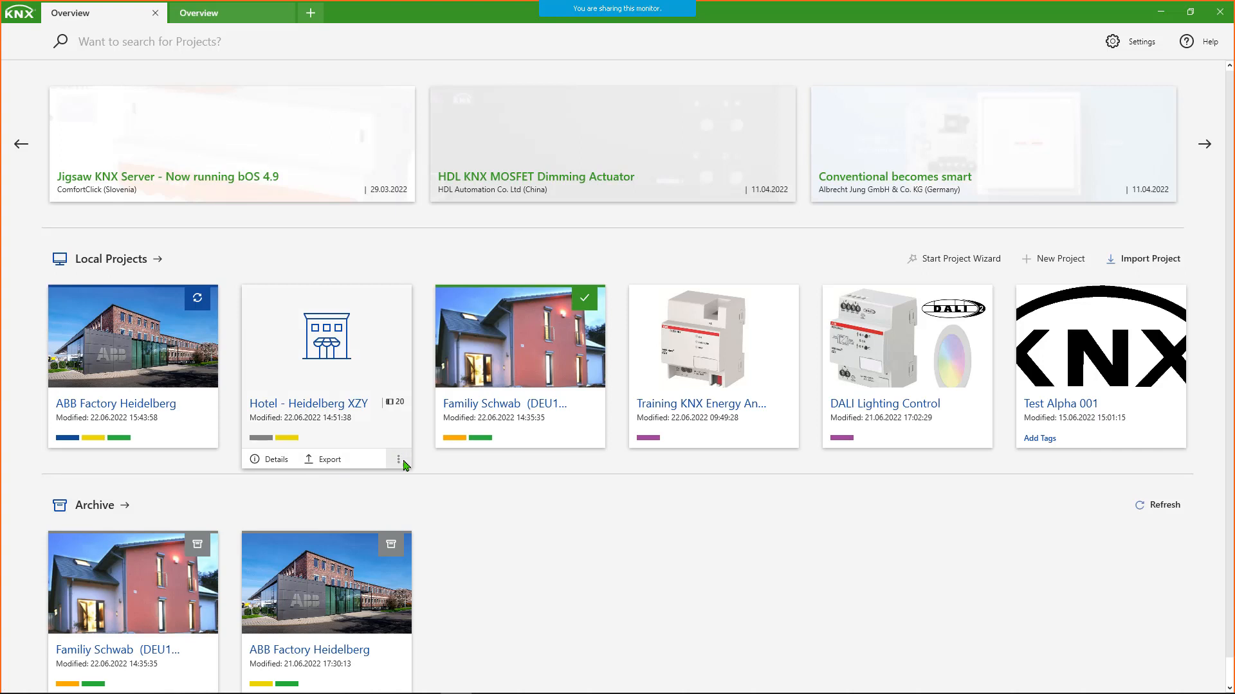
pyautogui.click(400, 460)
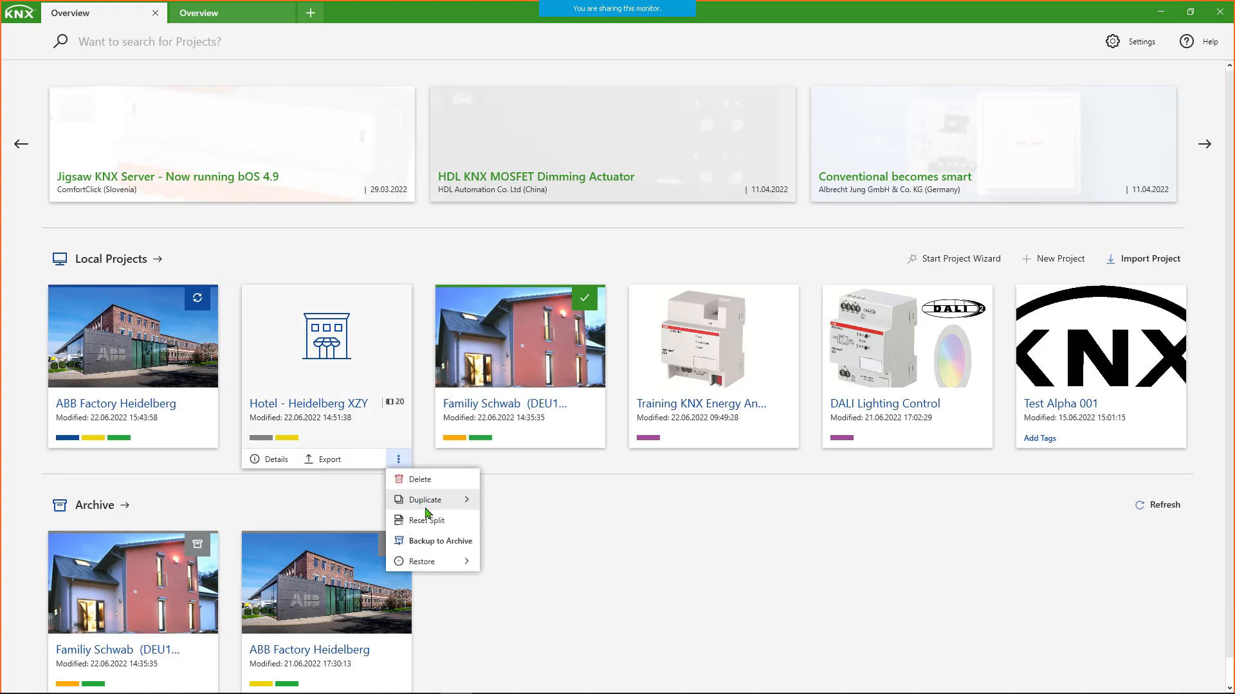
pyautogui.click(436, 544)
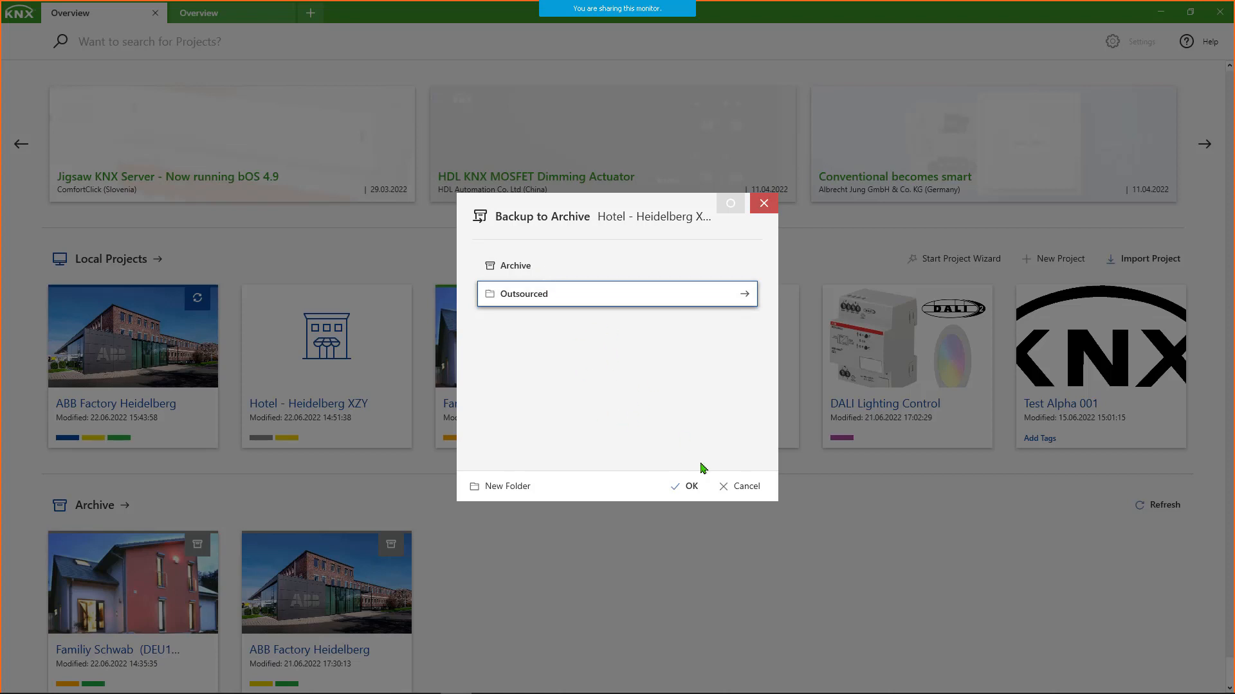
pyautogui.click(687, 493)
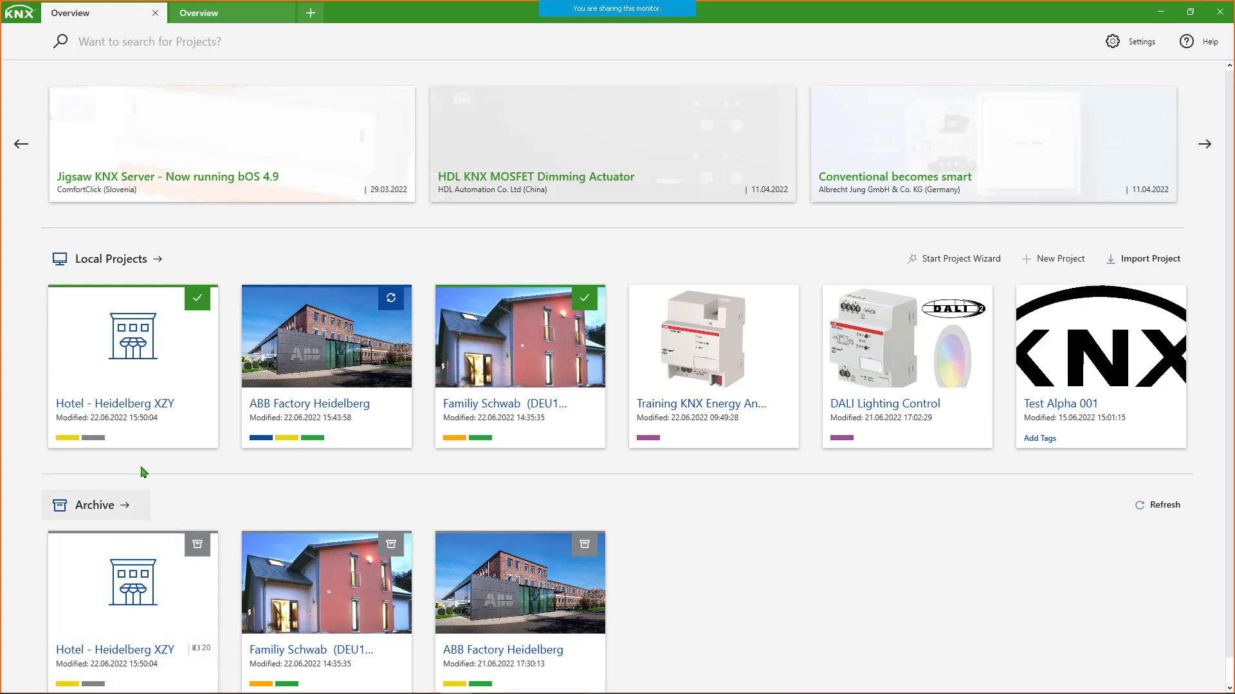
# - Check the Hotel - Heidelberg XZY project's archive status and update the archive backup of the ABB Factory Heidelberg project
pyautogui.moveTo(136, 426)
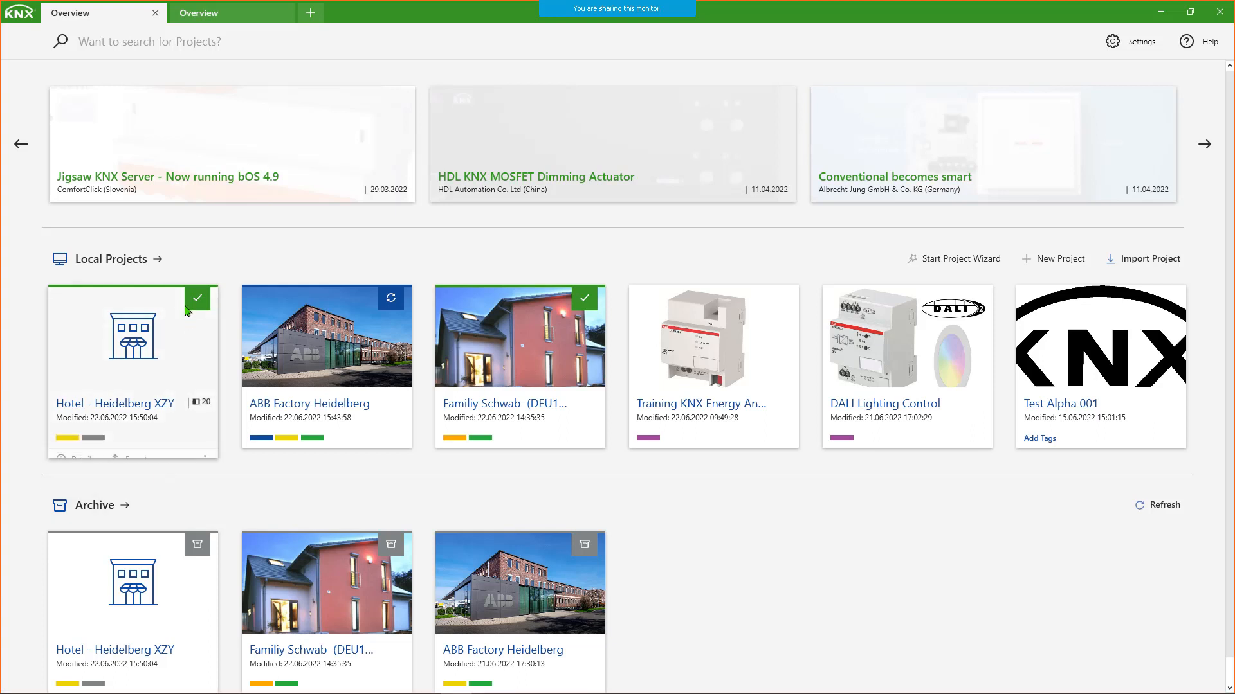
pyautogui.moveTo(195, 302)
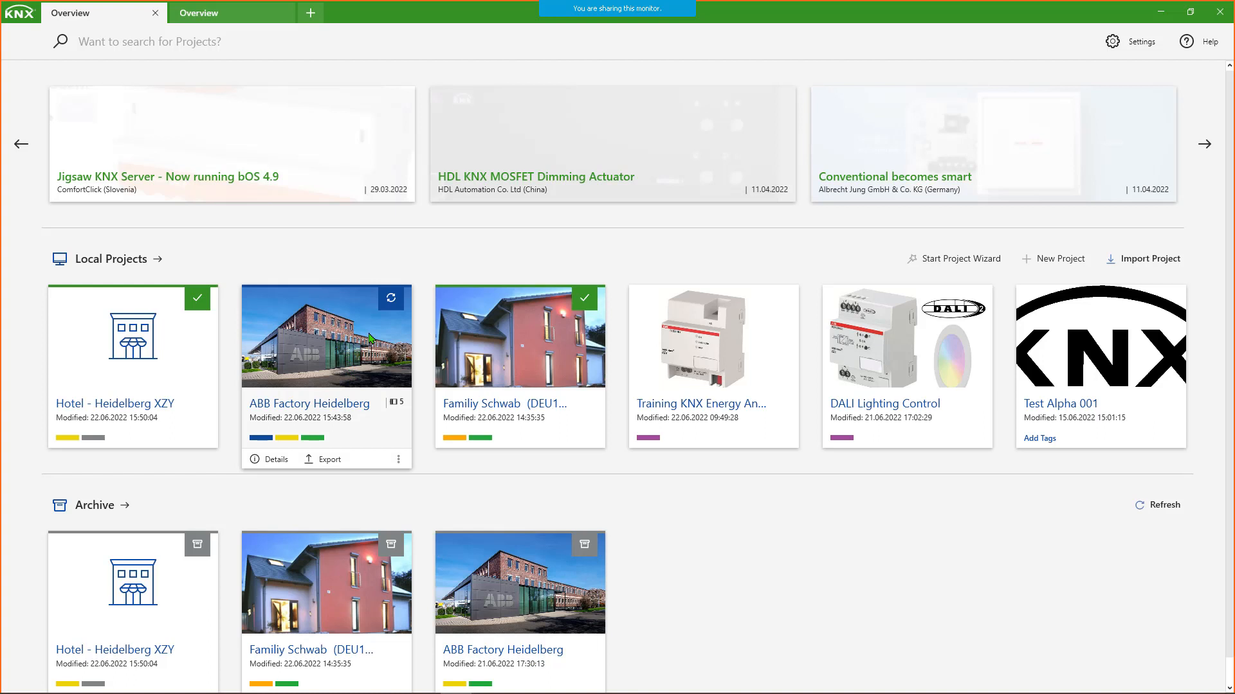
pyautogui.click(391, 299)
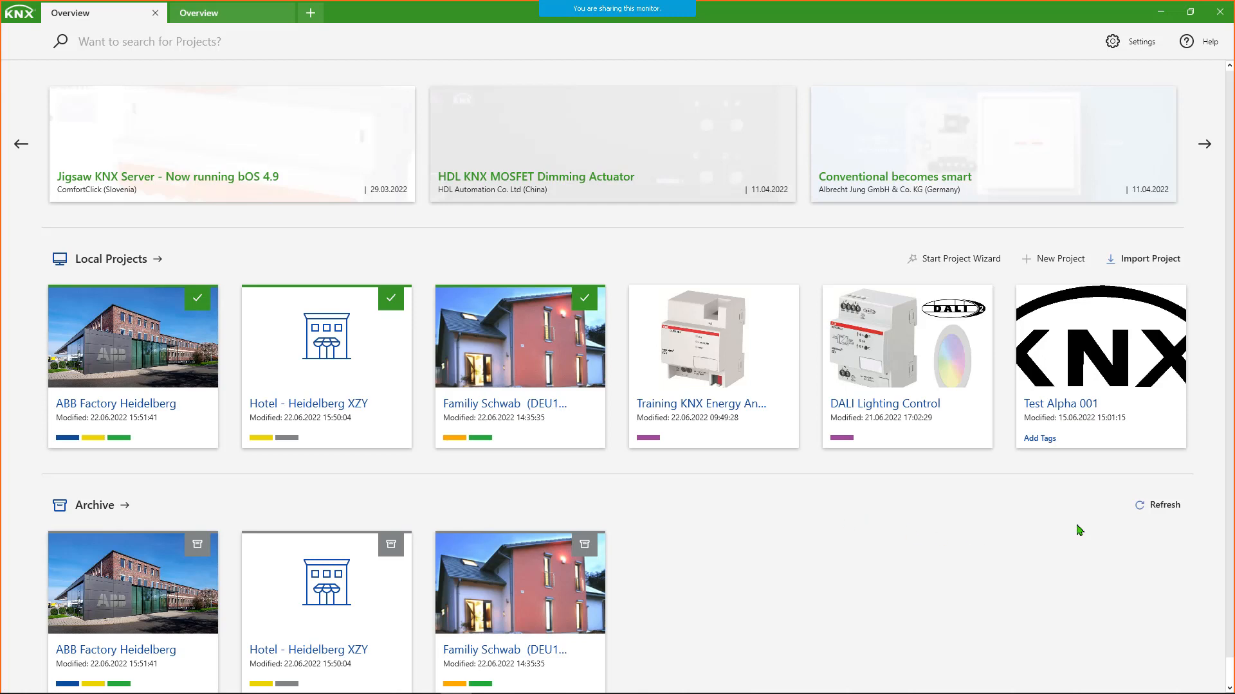
# - Review the Data Storage settings and the folder chooser for the project archive location, closing both without changes
pyautogui.click(1140, 41)
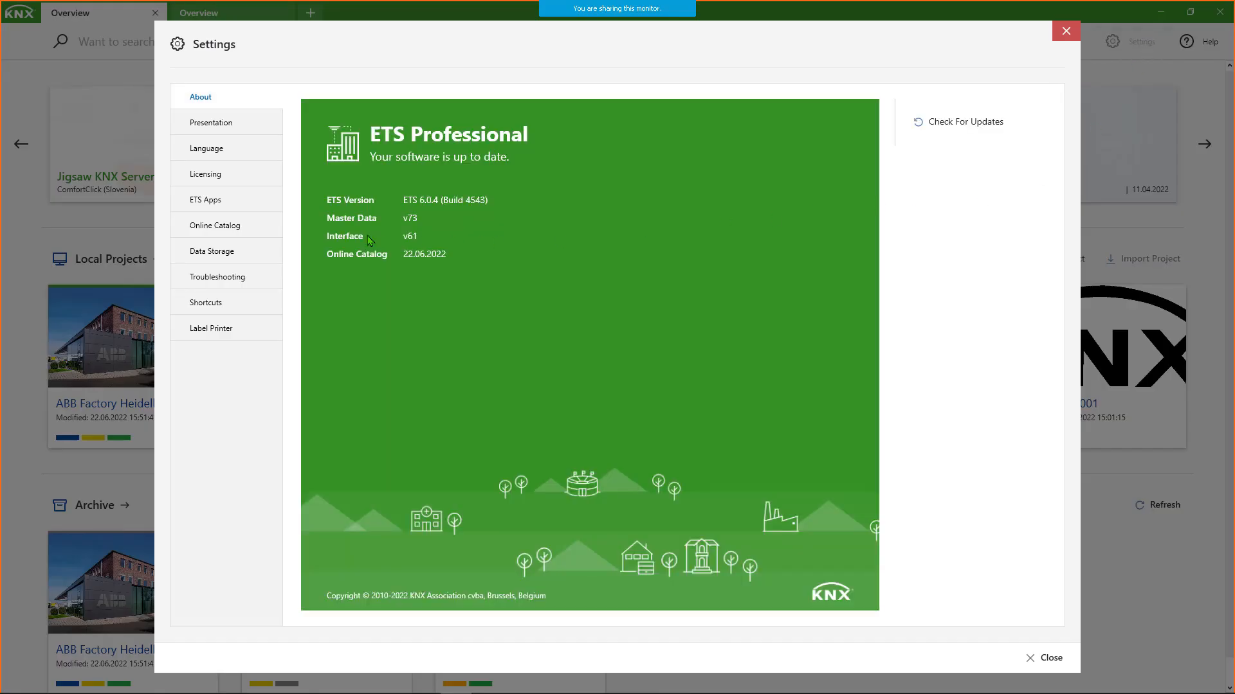
pyautogui.click(230, 251)
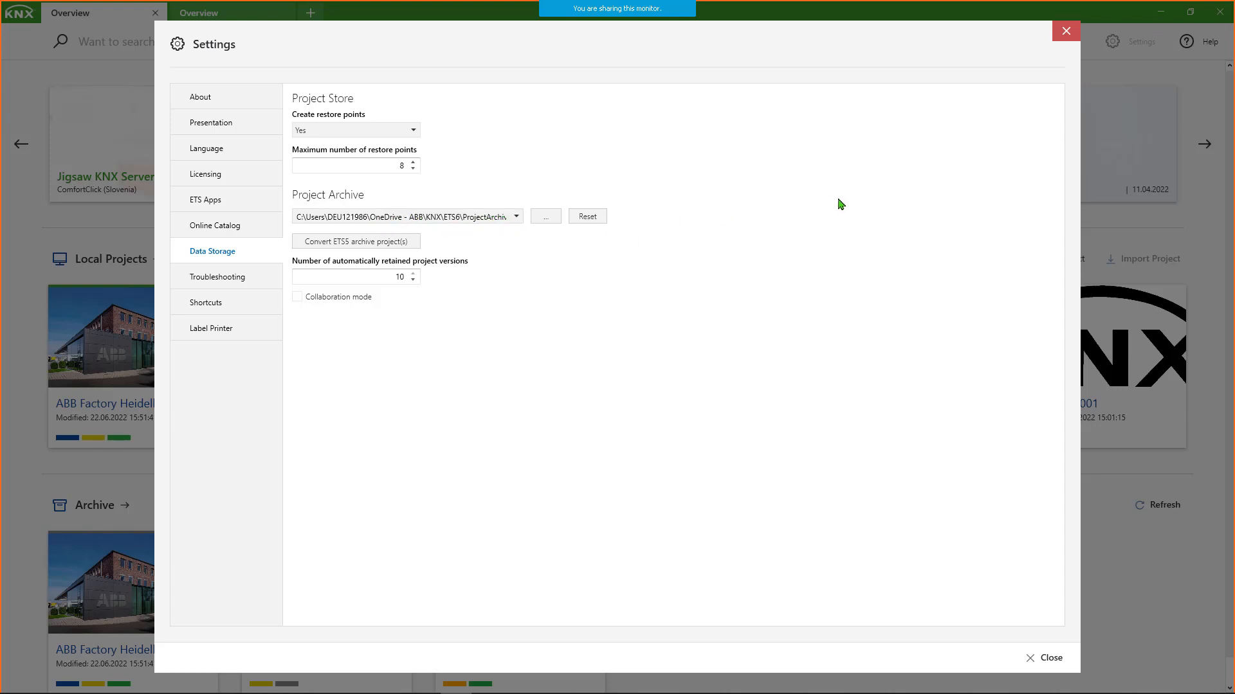
pyautogui.click(546, 217)
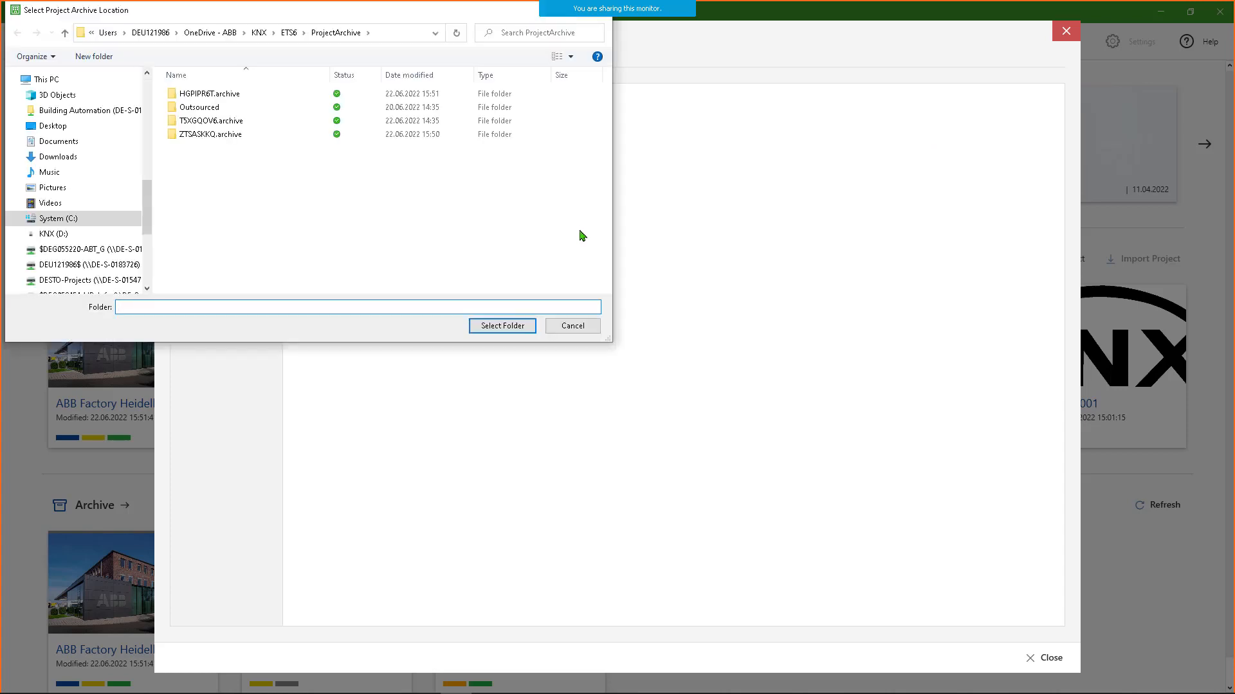
pyautogui.click(589, 329)
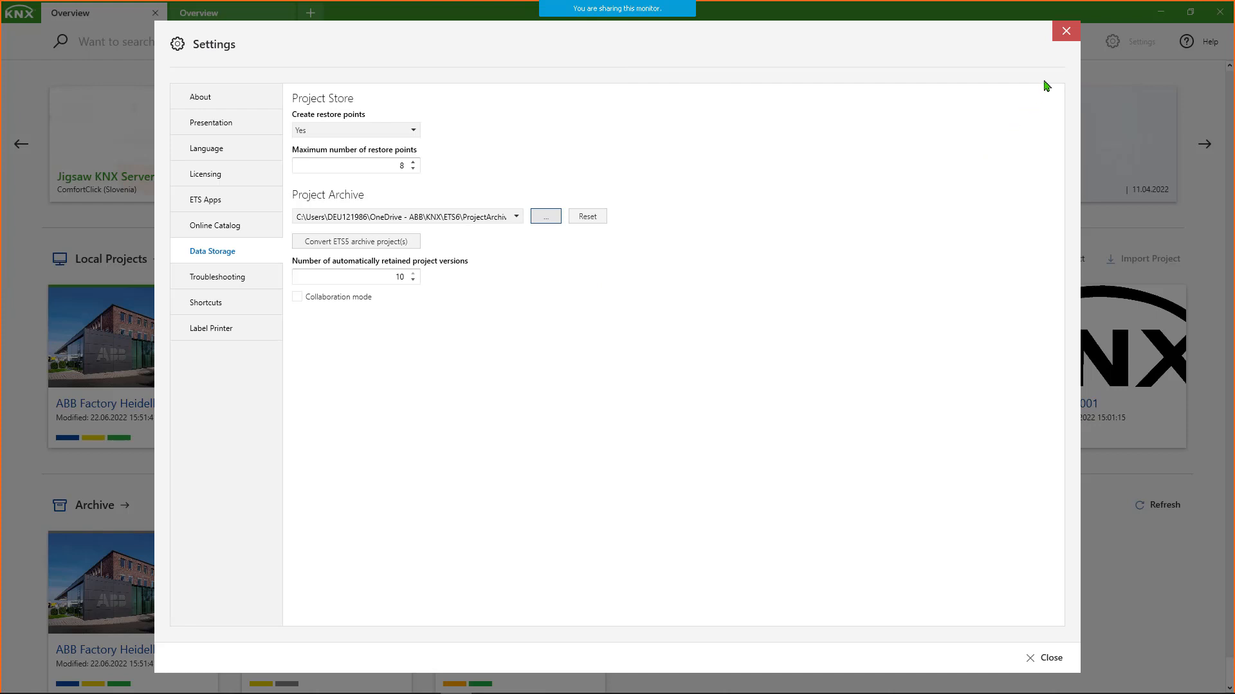
pyautogui.click(1065, 31)
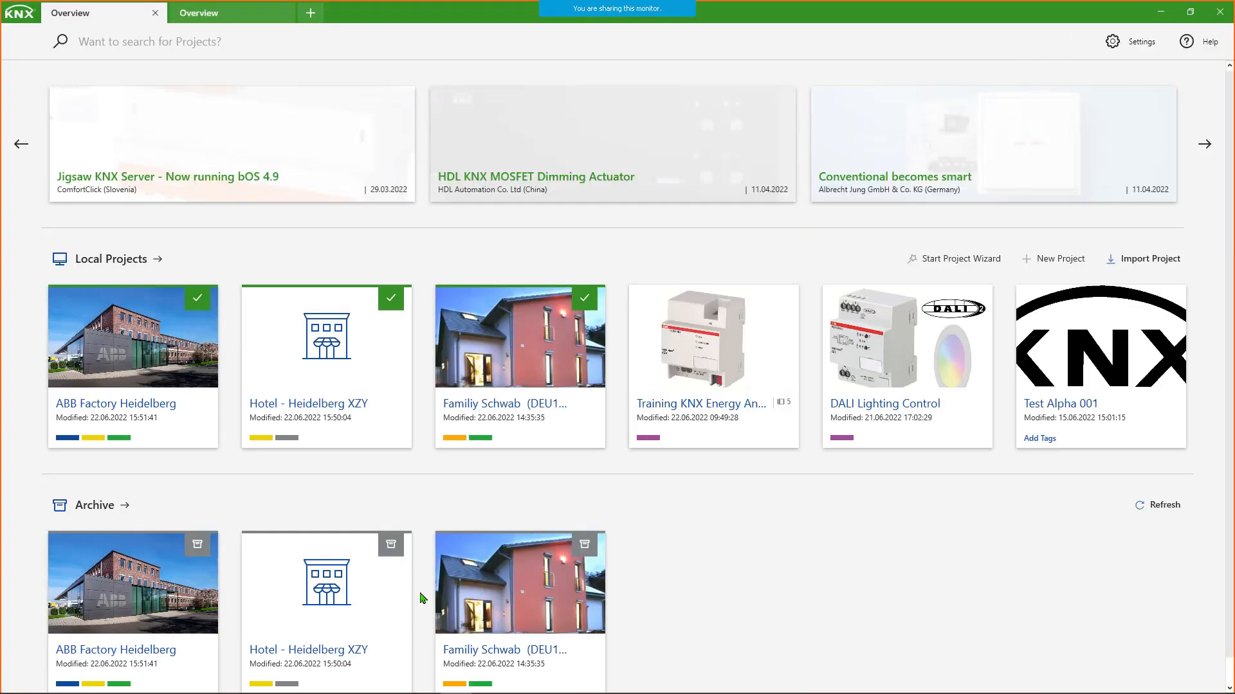
# - Switch to the ProjectArchive folder in File Explorer, inspect its contents and full path, and return to ETS6
pyautogui.moveTo(299, 687)
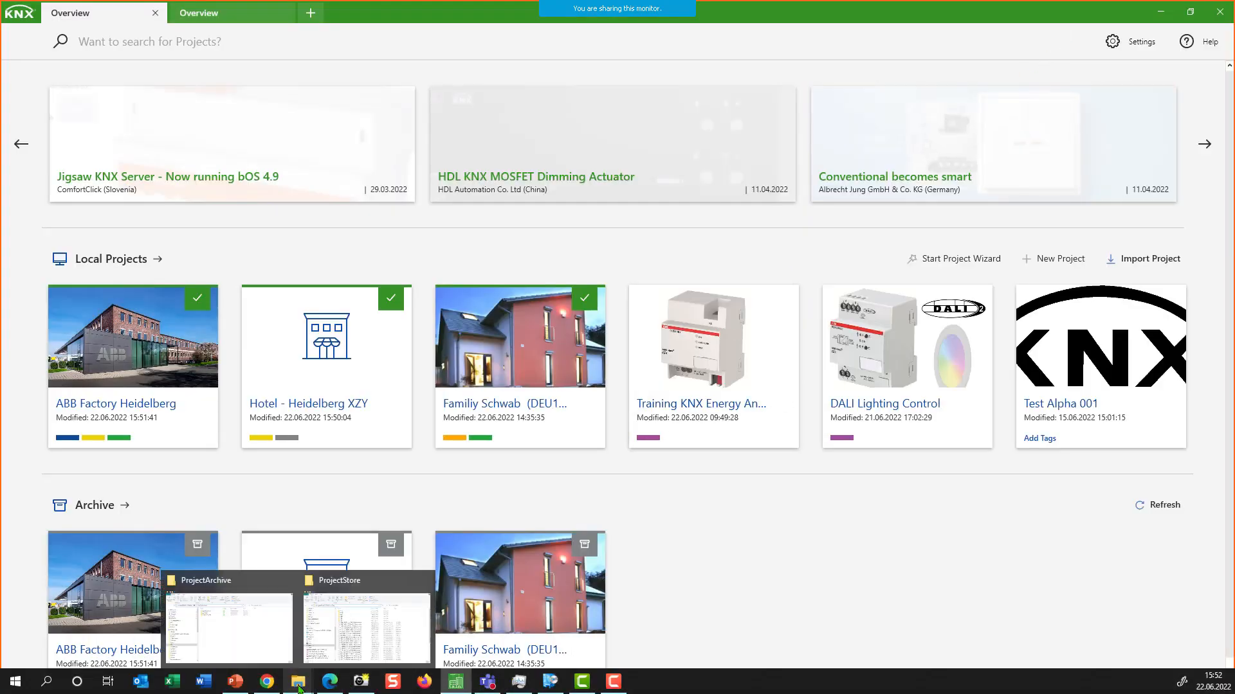
pyautogui.click(245, 627)
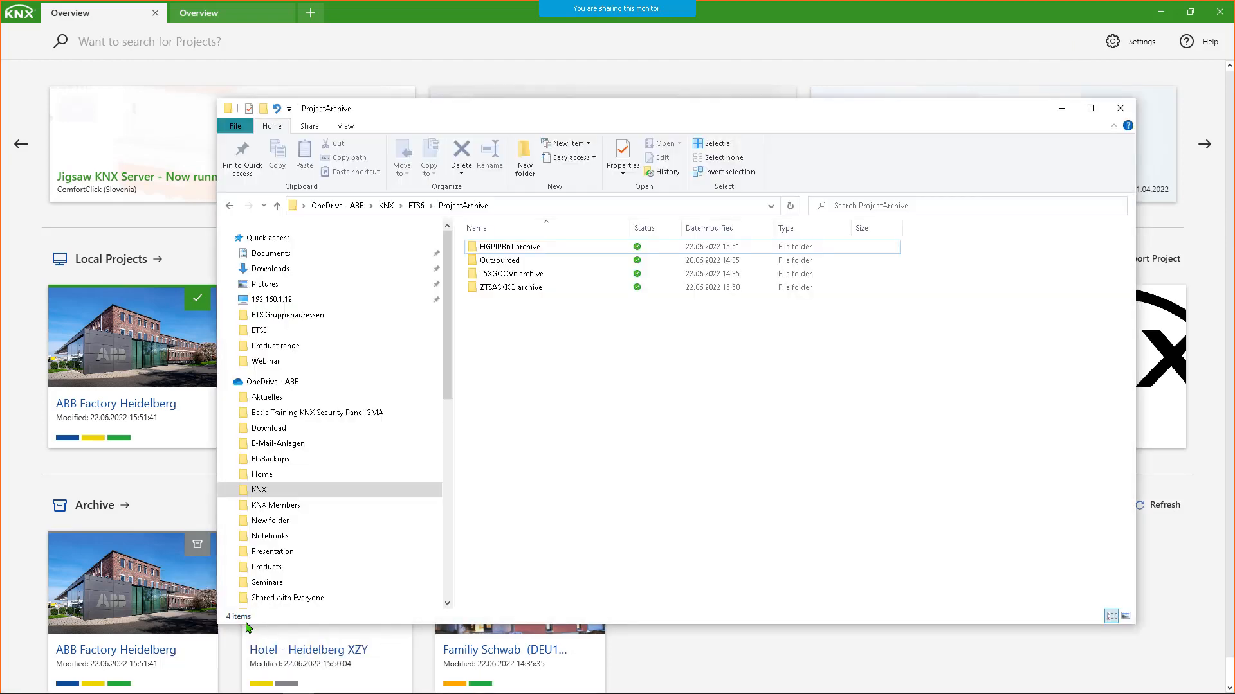
pyautogui.moveTo(531, 121); pyautogui.dragTo(465, 78)
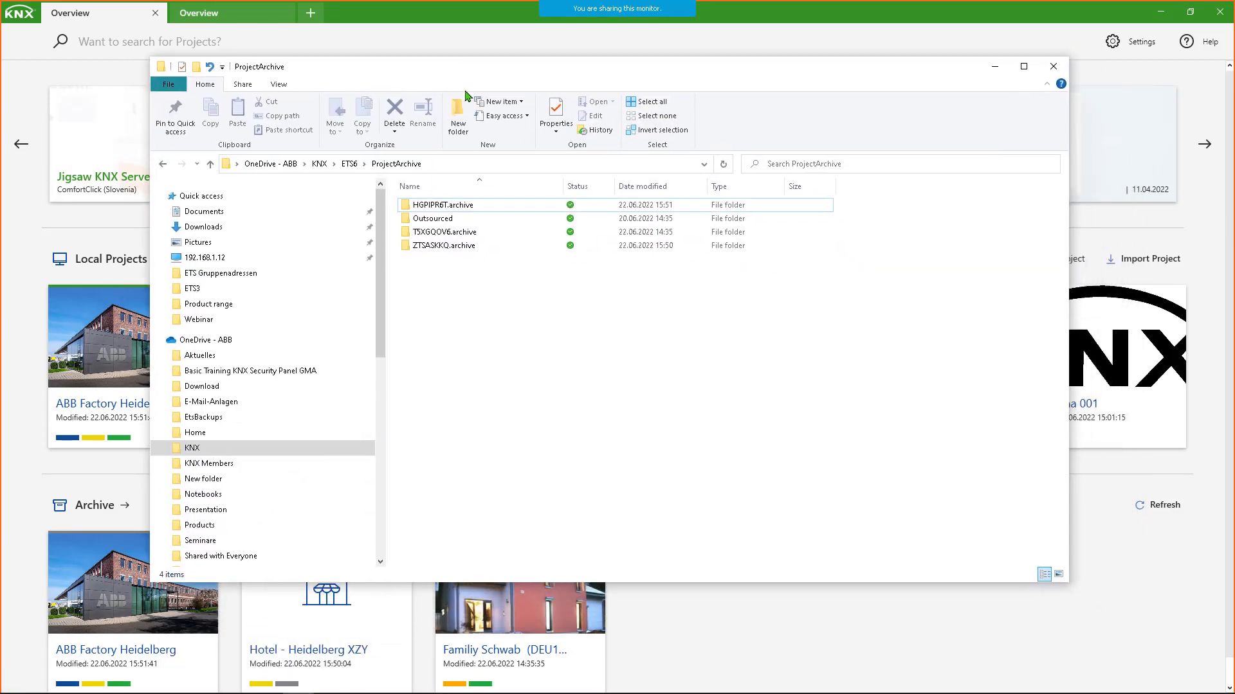
pyautogui.click(467, 166)
pyautogui.click(498, 162)
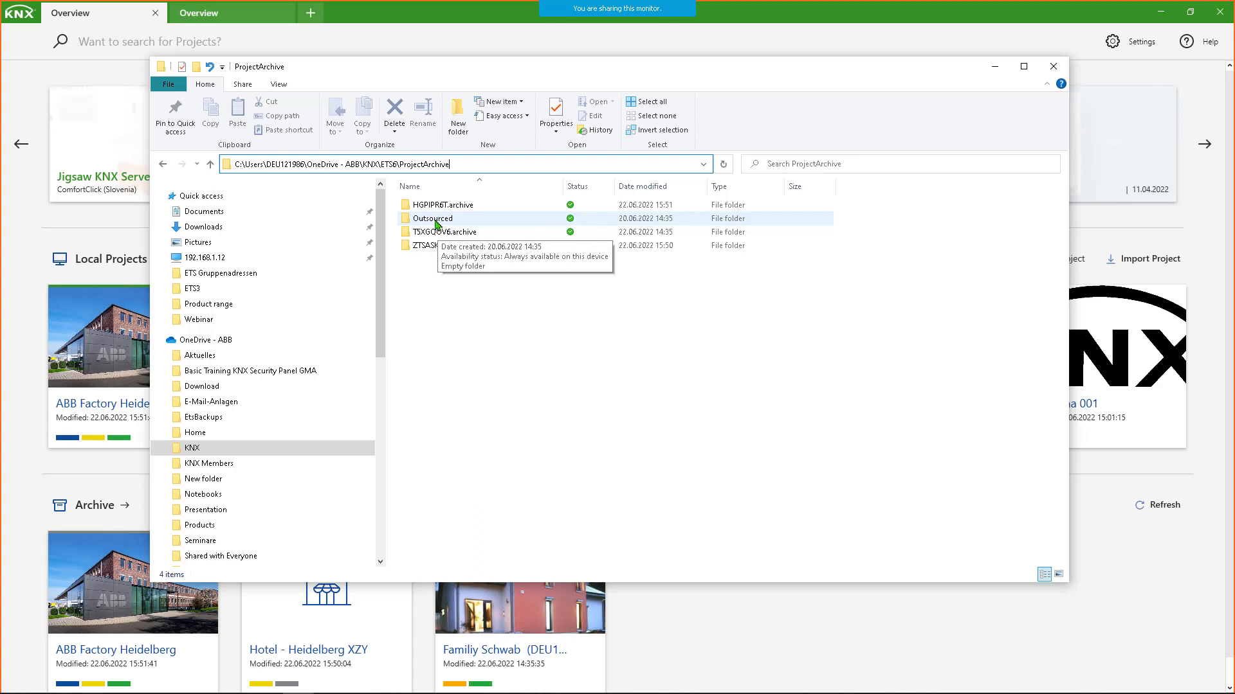
pyautogui.click(767, 26)
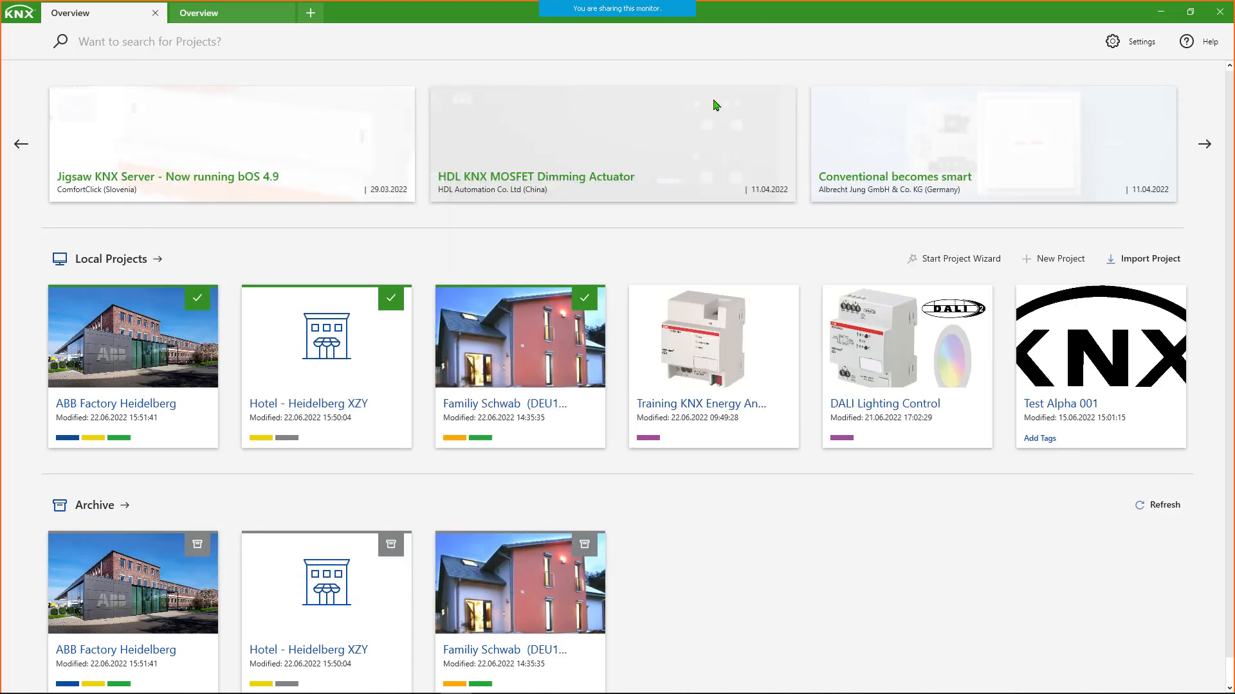
# - Explore the Archive by filtering for Commercial, clearing the filter and selecting Hotel - Heidelberg XZY to view its actions, and return to the Overview
pyautogui.click(97, 506)
pyautogui.moveTo(119, 160)
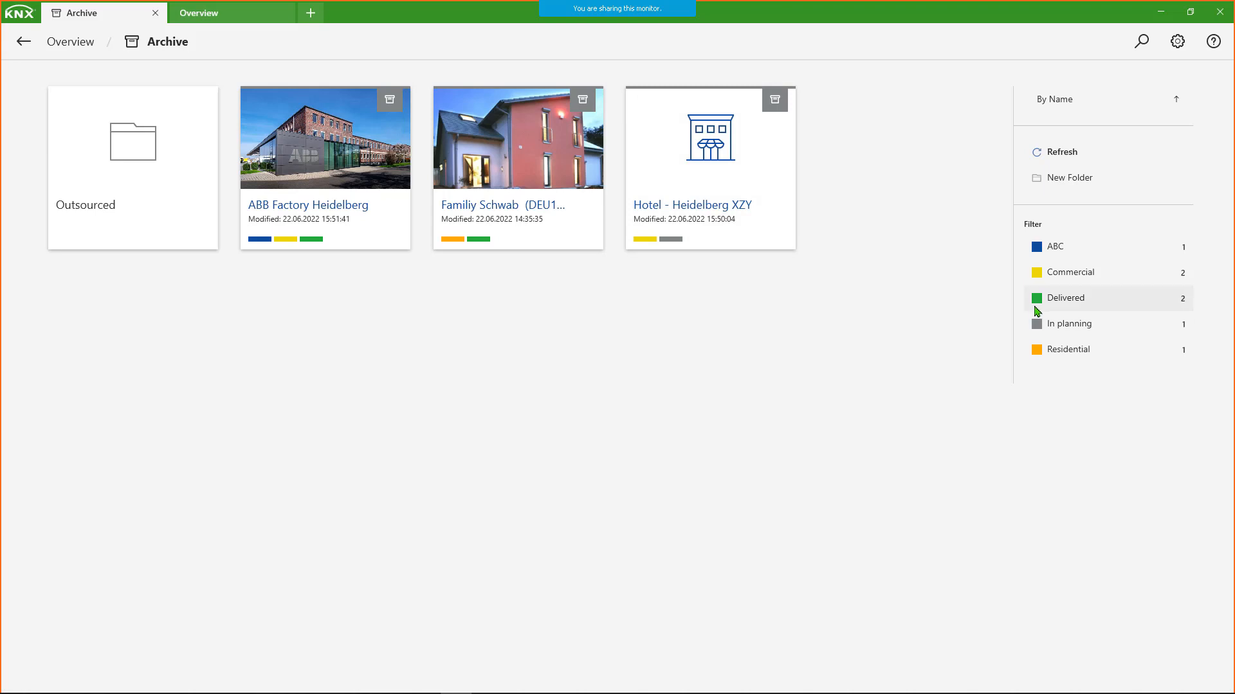
pyautogui.click(1041, 278)
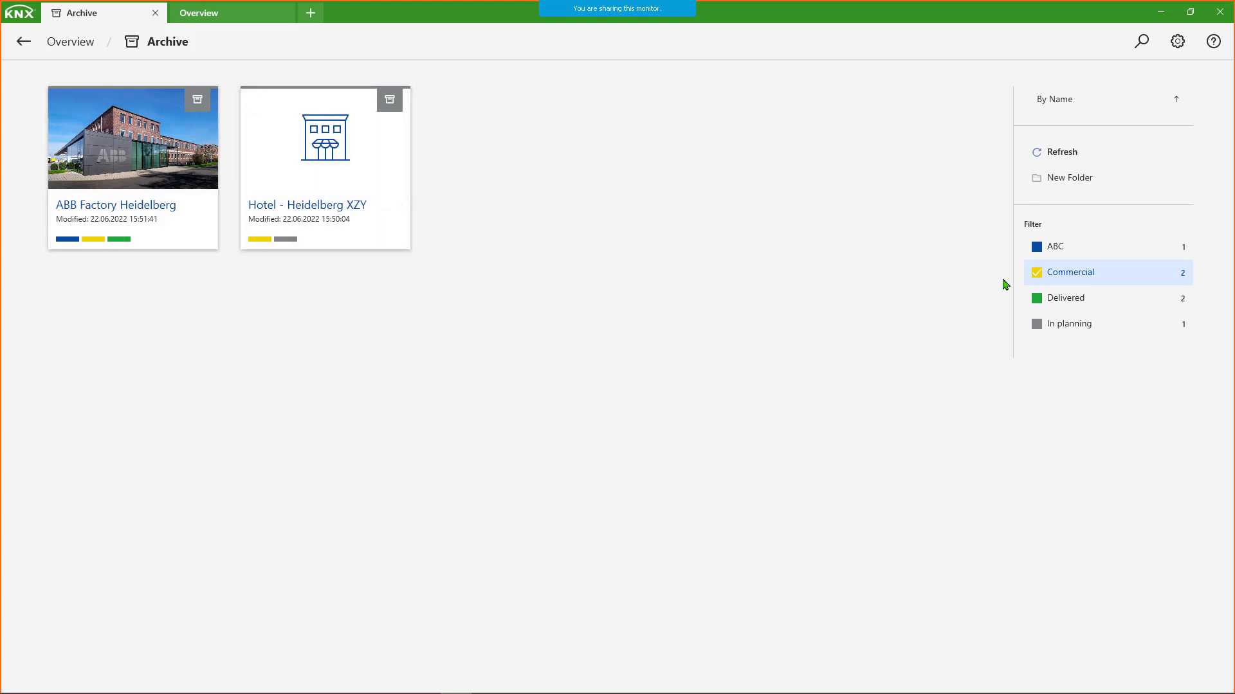
pyautogui.click(1035, 276)
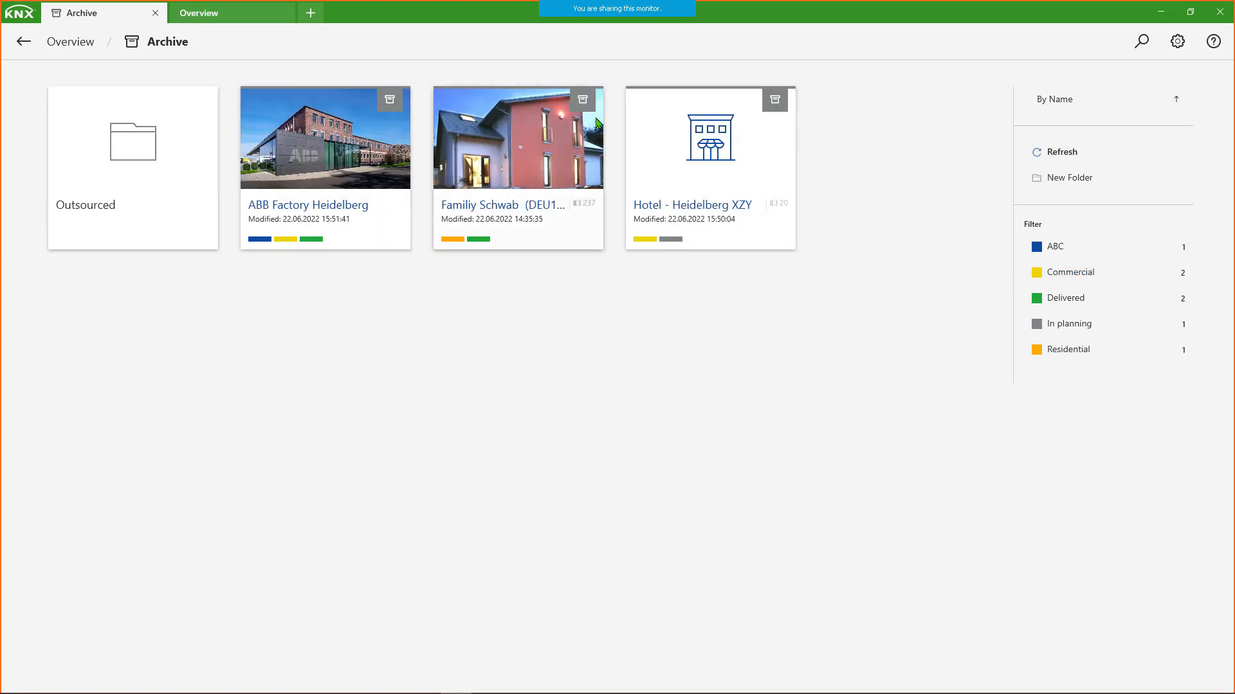
pyautogui.click(641, 102)
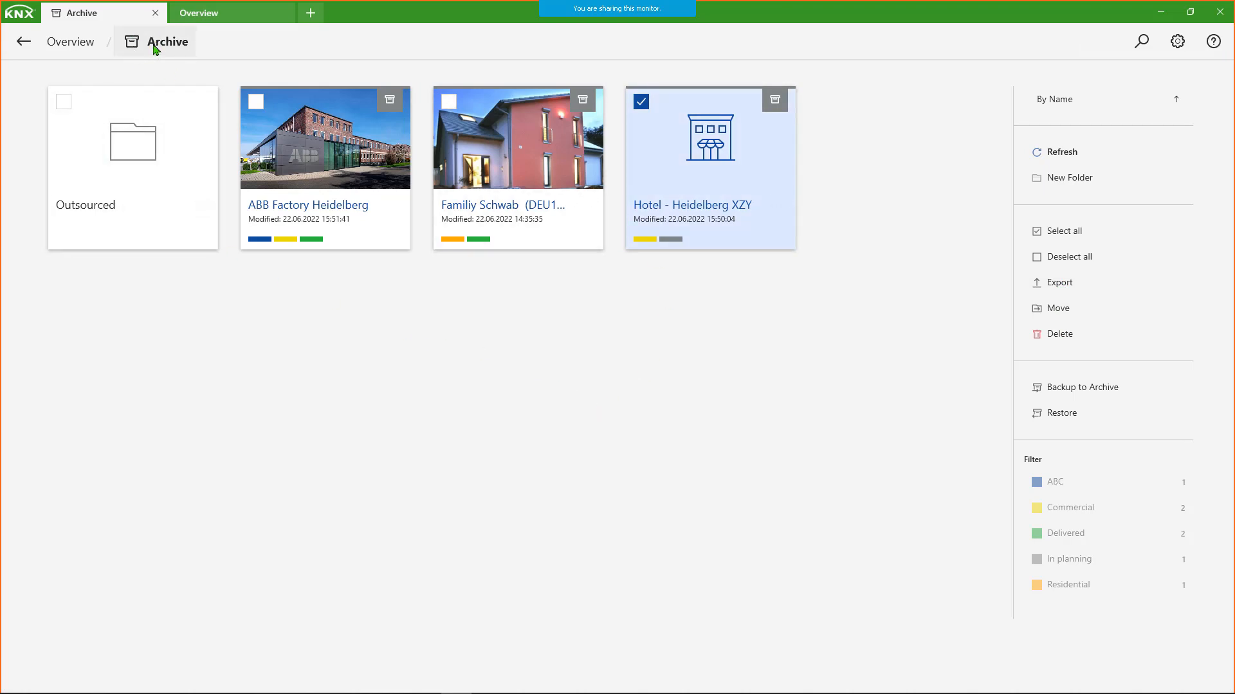
pyautogui.click(25, 43)
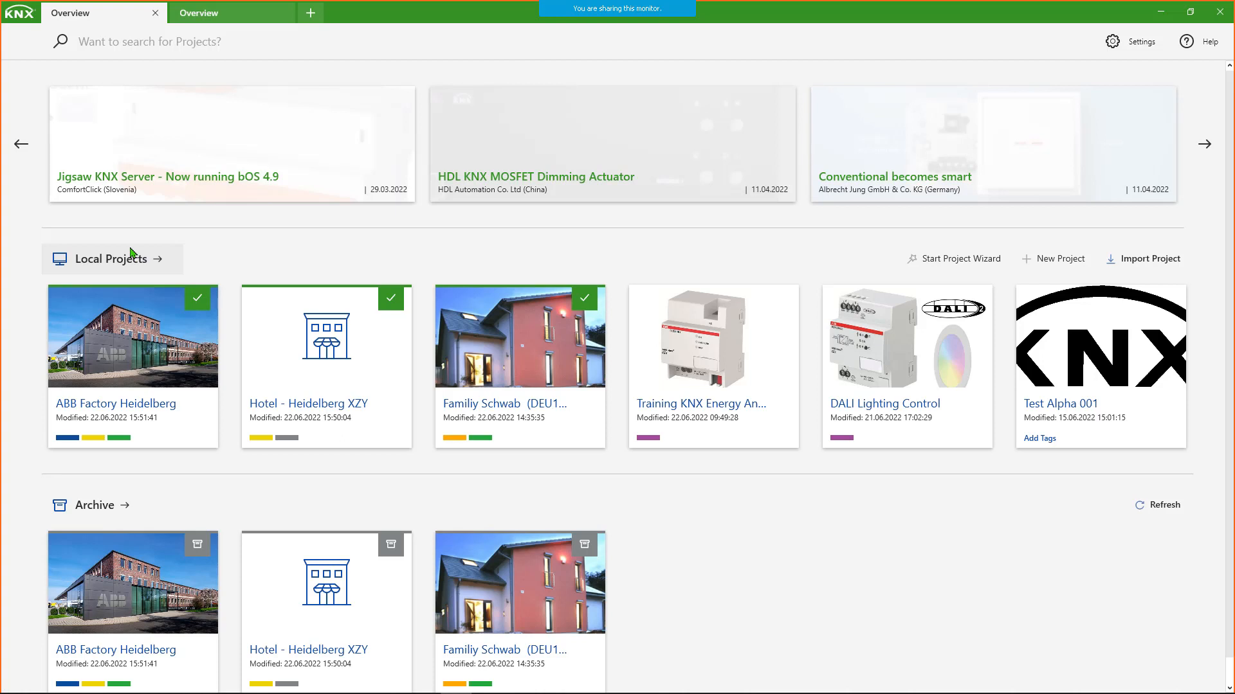
# - Alternate between the two Overview tabs and detach the second one into its own window
pyautogui.click(227, 16)
pyautogui.click(128, 14)
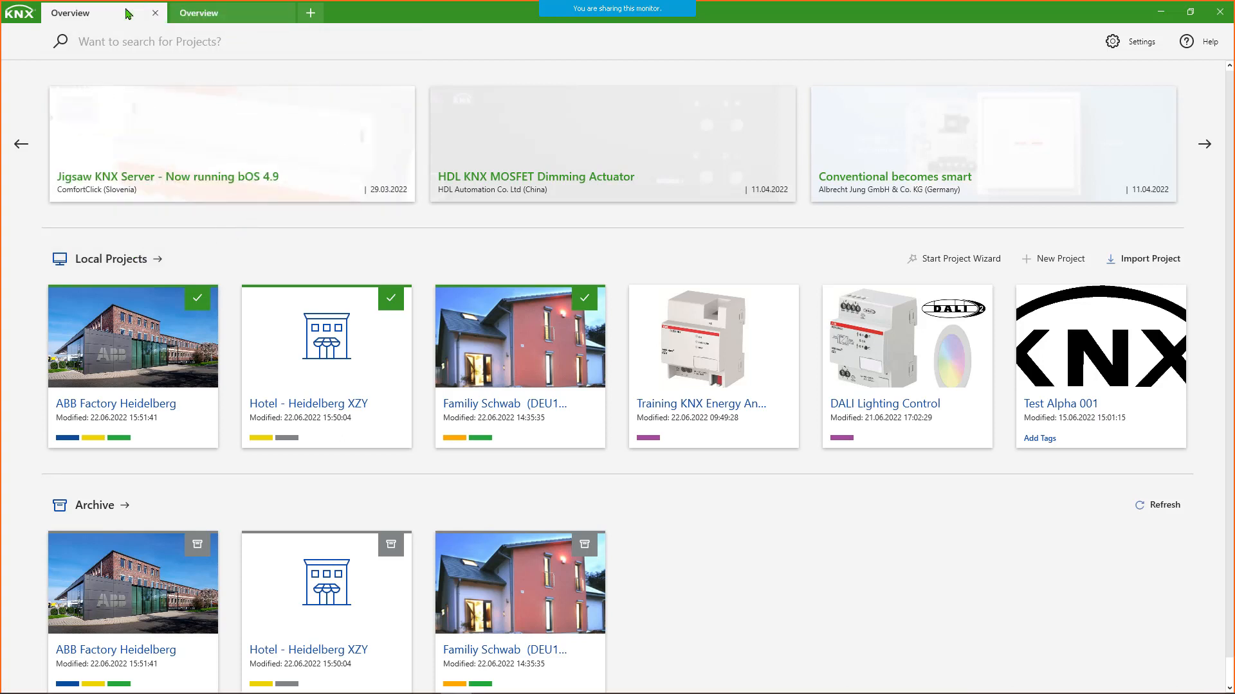
pyautogui.click(219, 17)
pyautogui.click(118, 16)
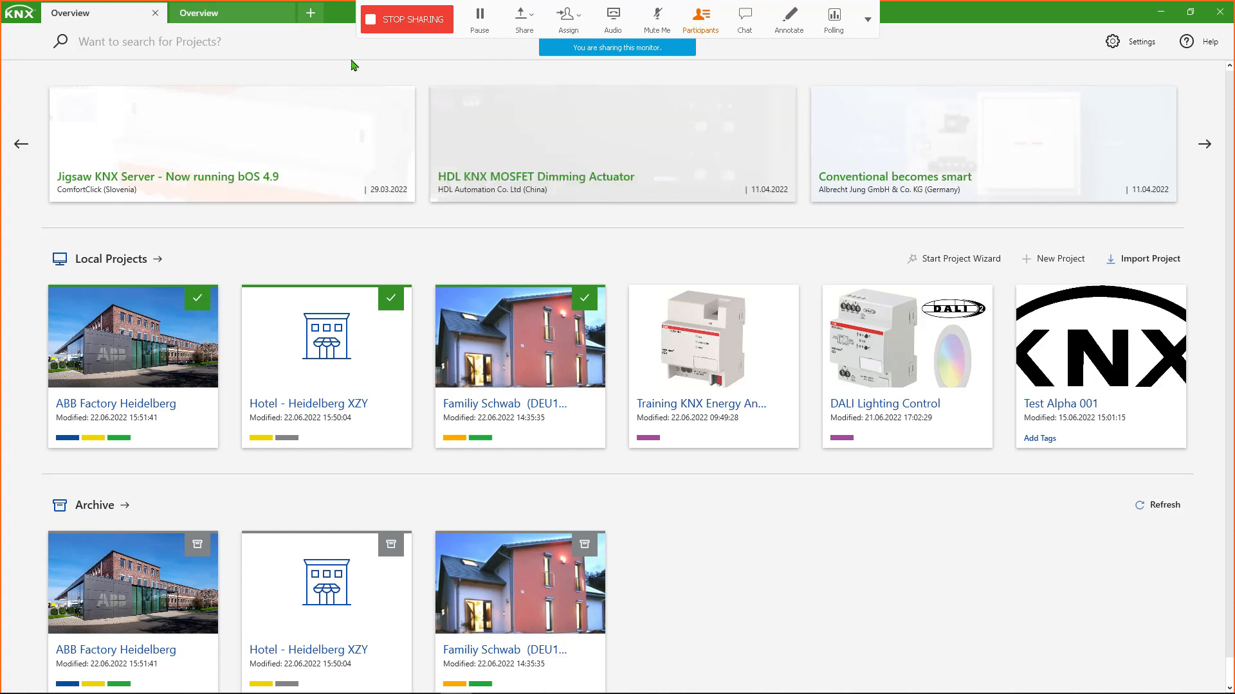
pyautogui.click(257, 16)
pyautogui.moveTo(257, 16); pyautogui.dragTo(353, 116)
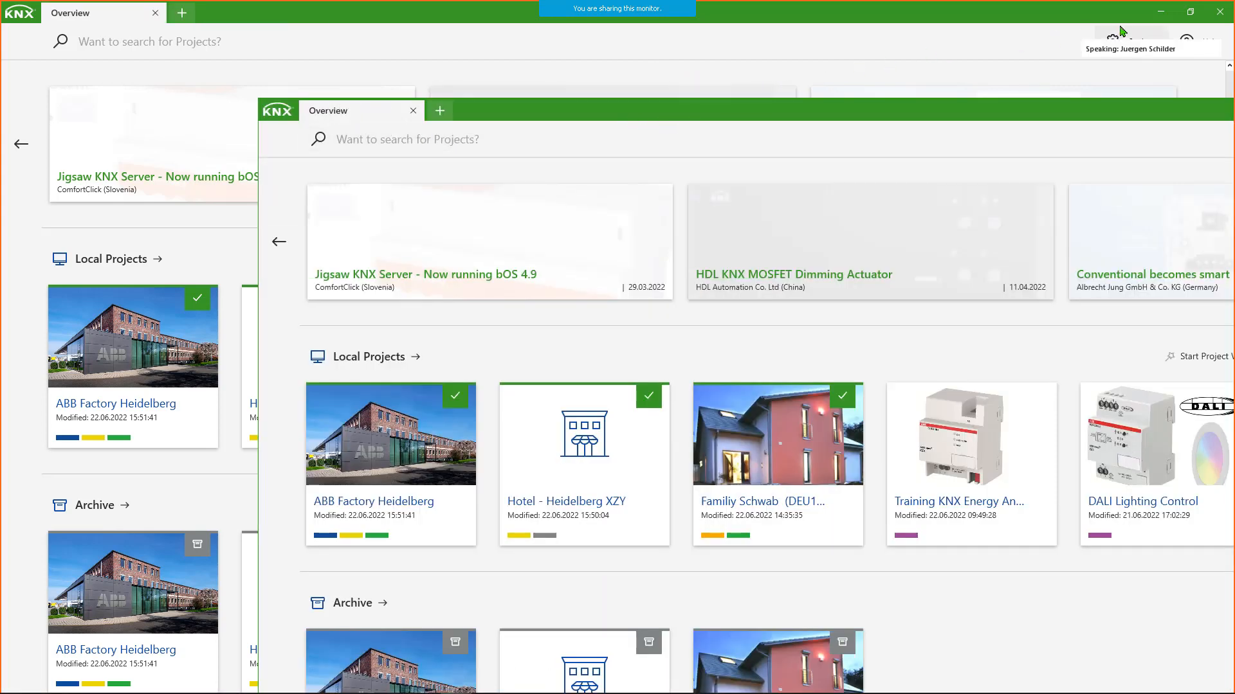
# - Reduce the original ETS window from full screen, minimize File Explorer, and reposition the detached Overview window beside the original
pyautogui.click(1190, 14)
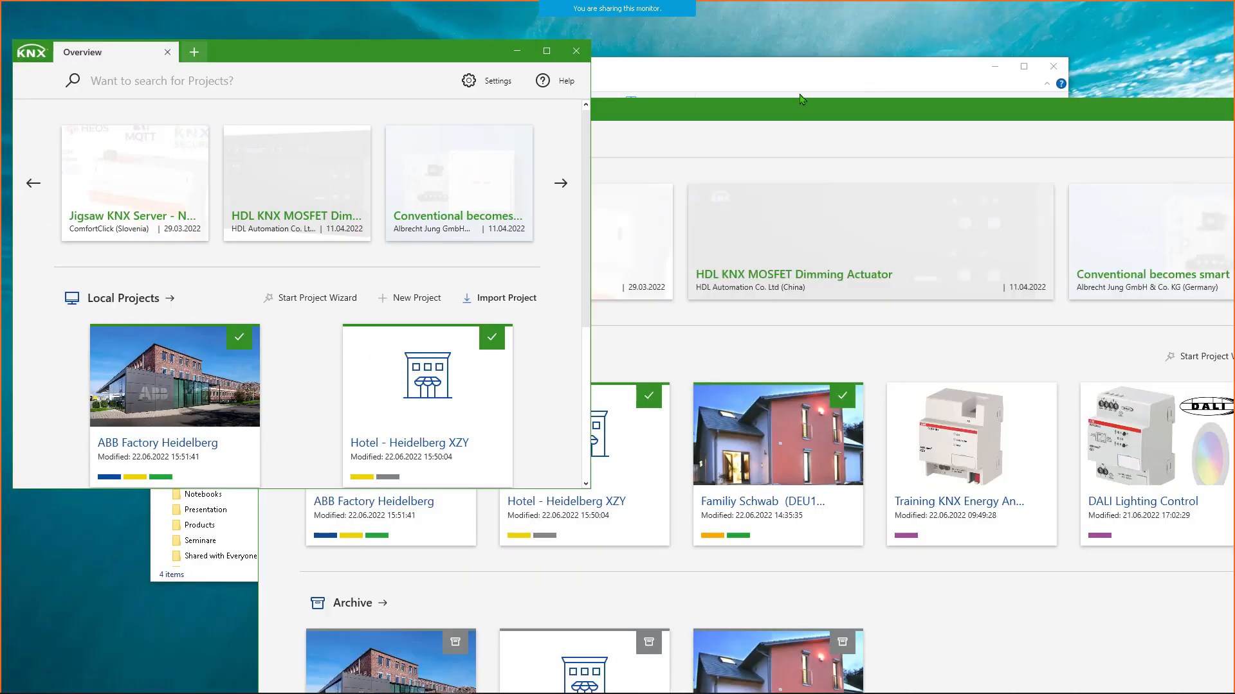
pyautogui.click(998, 69)
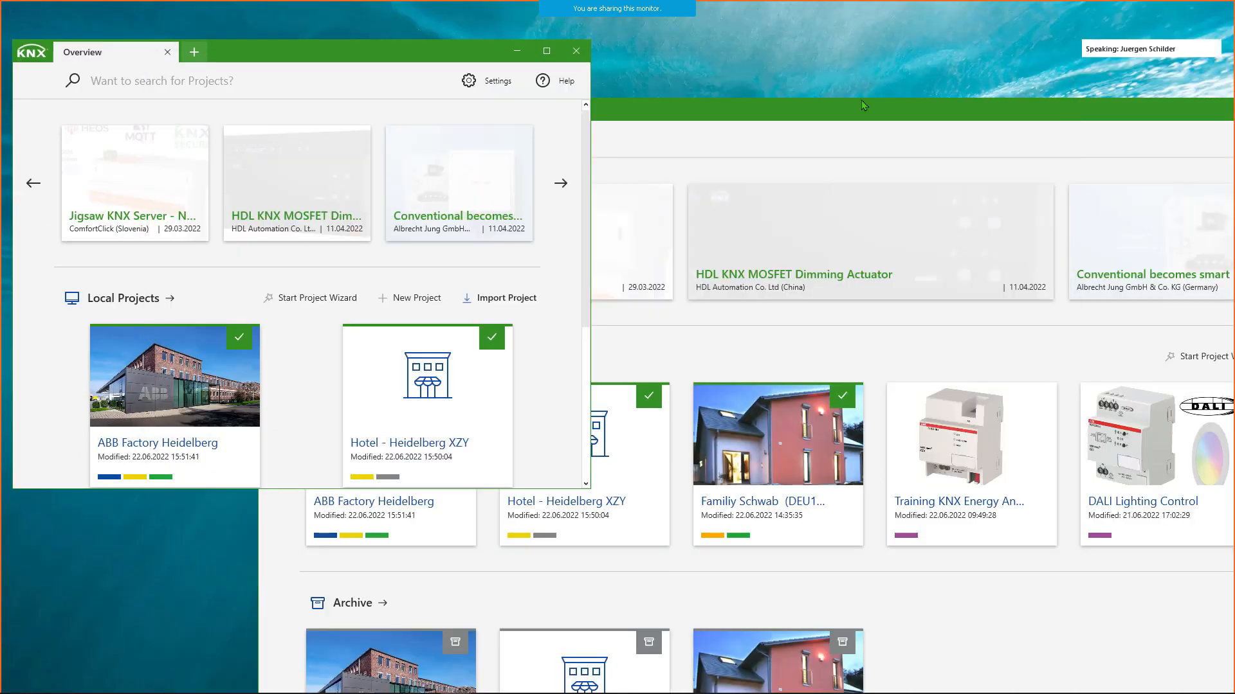
pyautogui.moveTo(735, 108); pyautogui.dragTo(746, 79)
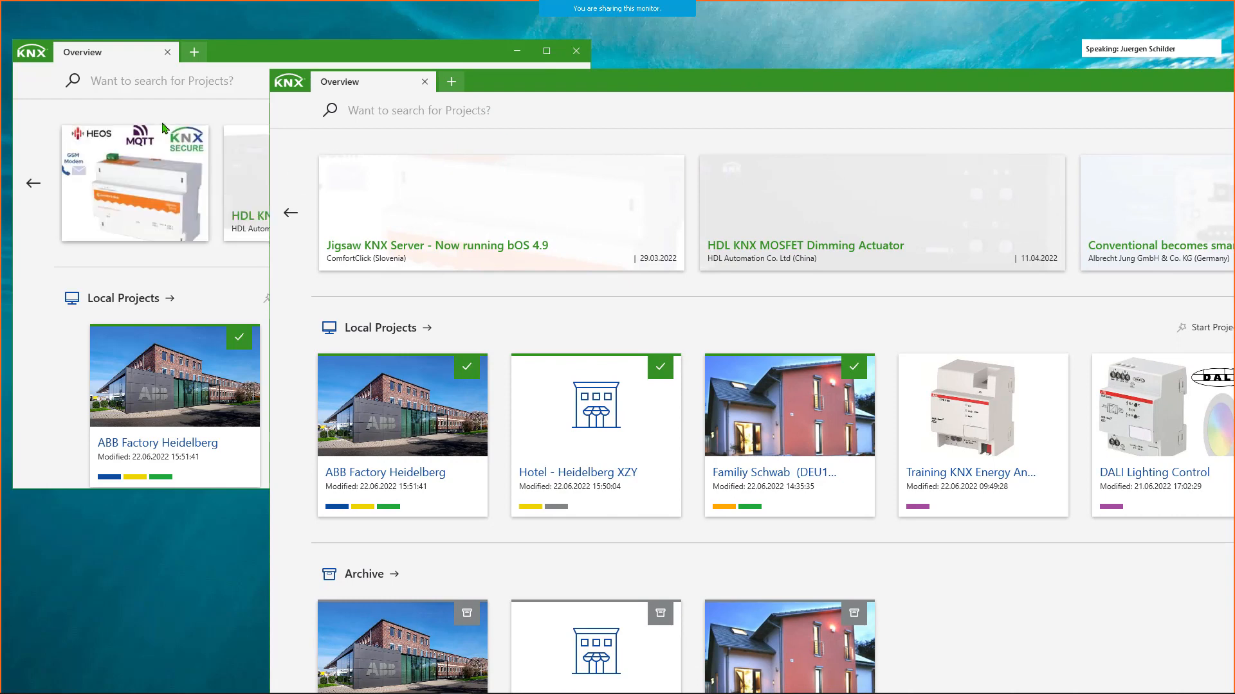
# - Shrink the detached Overview window and align it beside the original window at about the same height
pyautogui.moveTo(270, 68); pyautogui.dragTo(566, 176)
pyautogui.moveTo(814, 193); pyautogui.dragTo(847, 57)
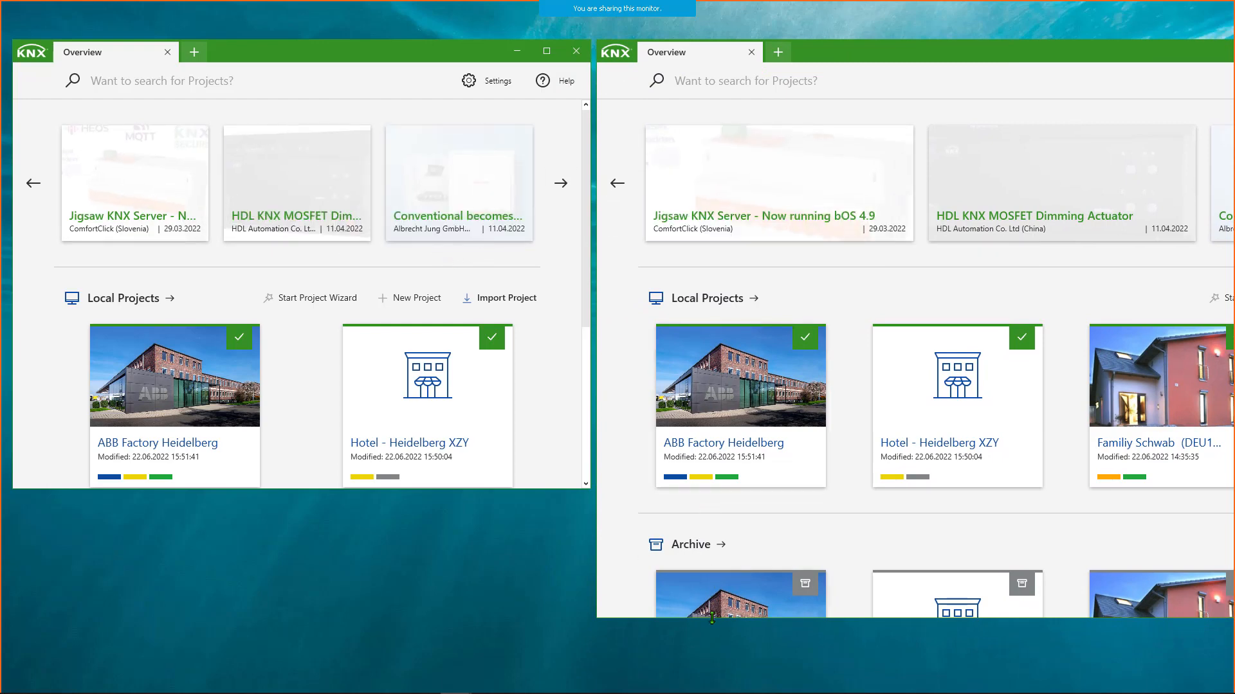
pyautogui.moveTo(710, 617); pyautogui.dragTo(703, 491)
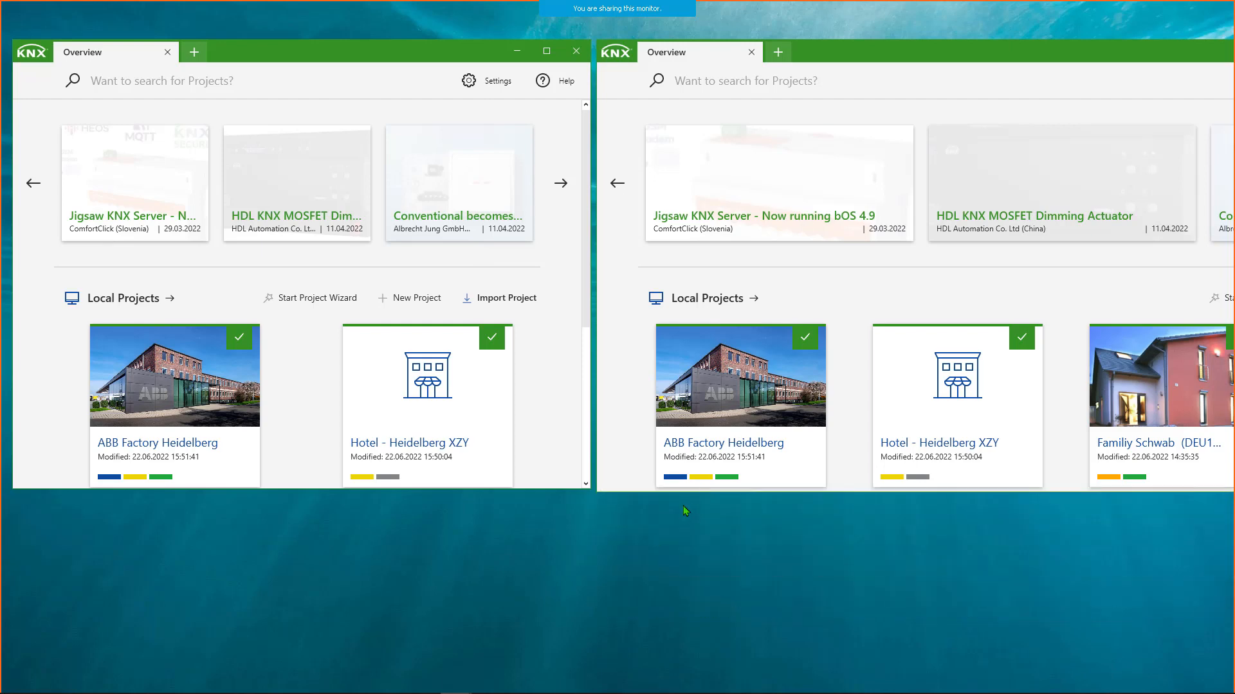
# - Add another Overview tab to the original window, detach it as a third window and place it over the other two
pyautogui.click(194, 51)
pyautogui.moveTo(219, 58); pyautogui.dragTo(551, 131)
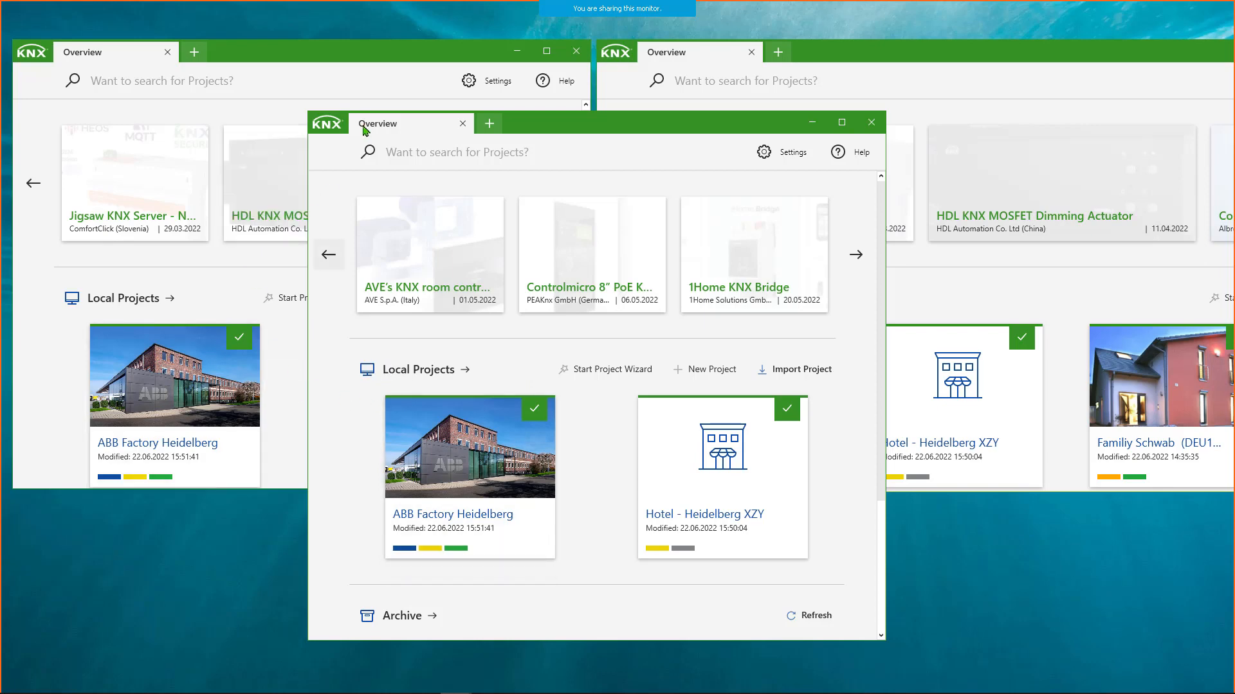
pyautogui.moveTo(564, 123); pyautogui.dragTo(690, 113)
# - Open the local project Hotel - Heidelberg XZY in both the original window and the third window
pyautogui.click(386, 394)
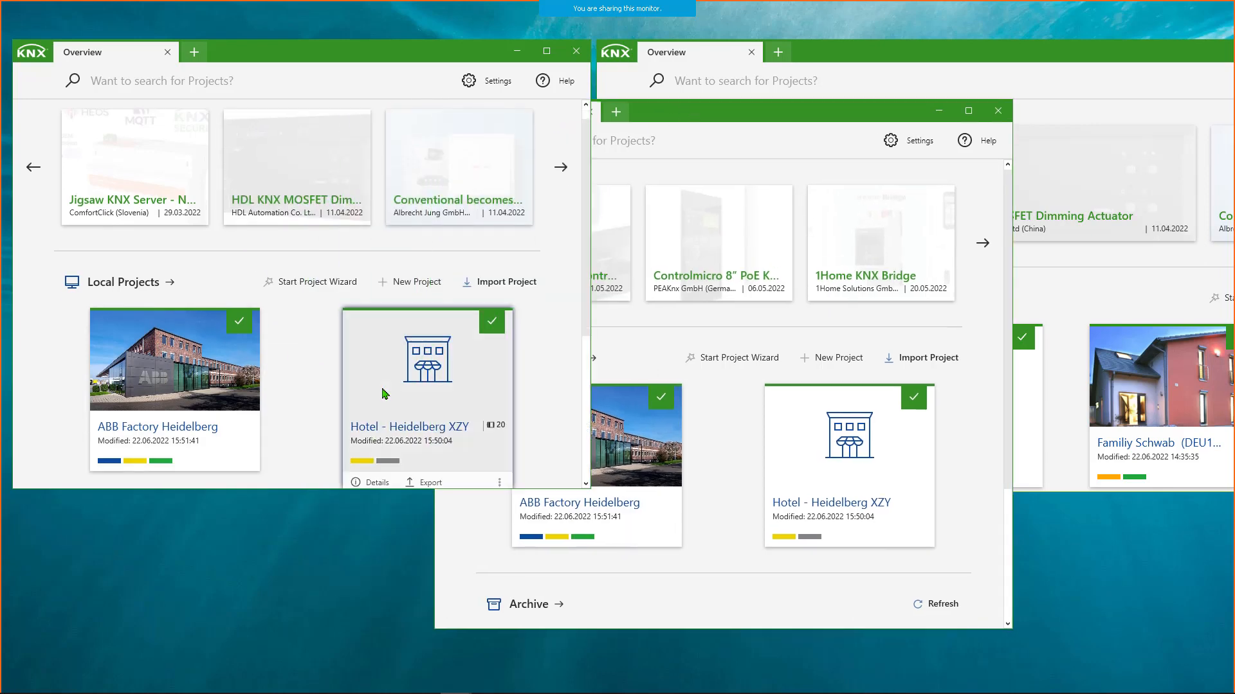
pyautogui.click(382, 388)
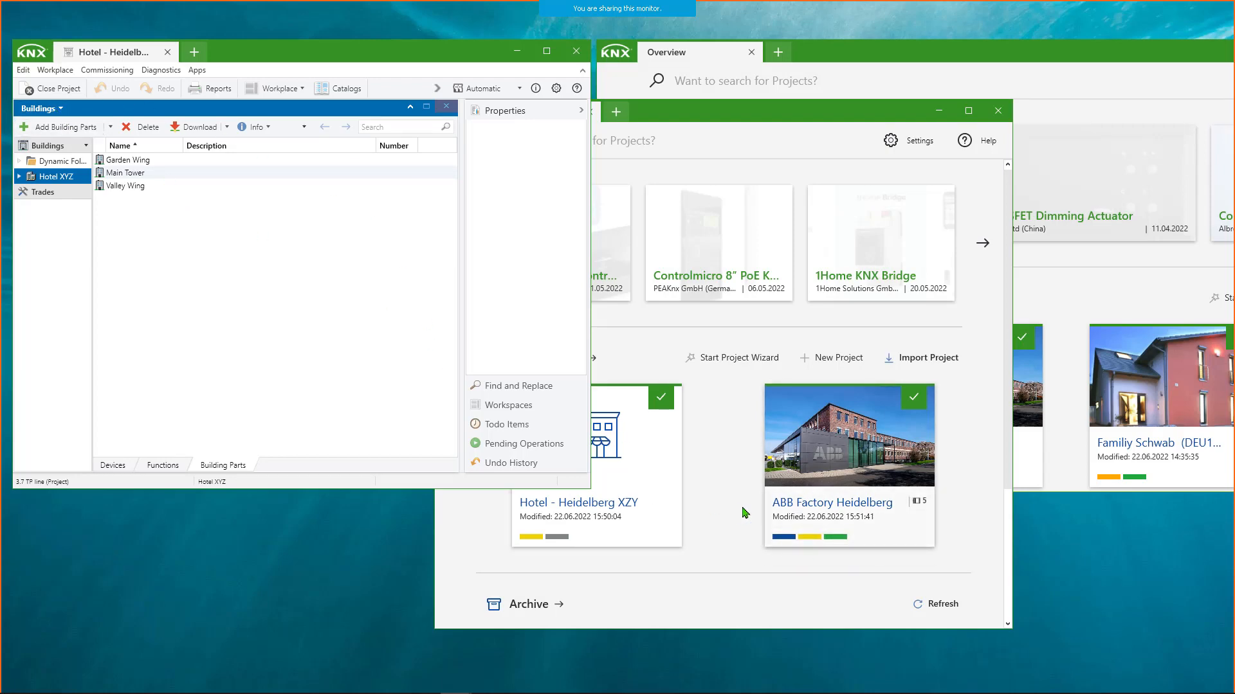
pyautogui.click(702, 477)
pyautogui.click(601, 453)
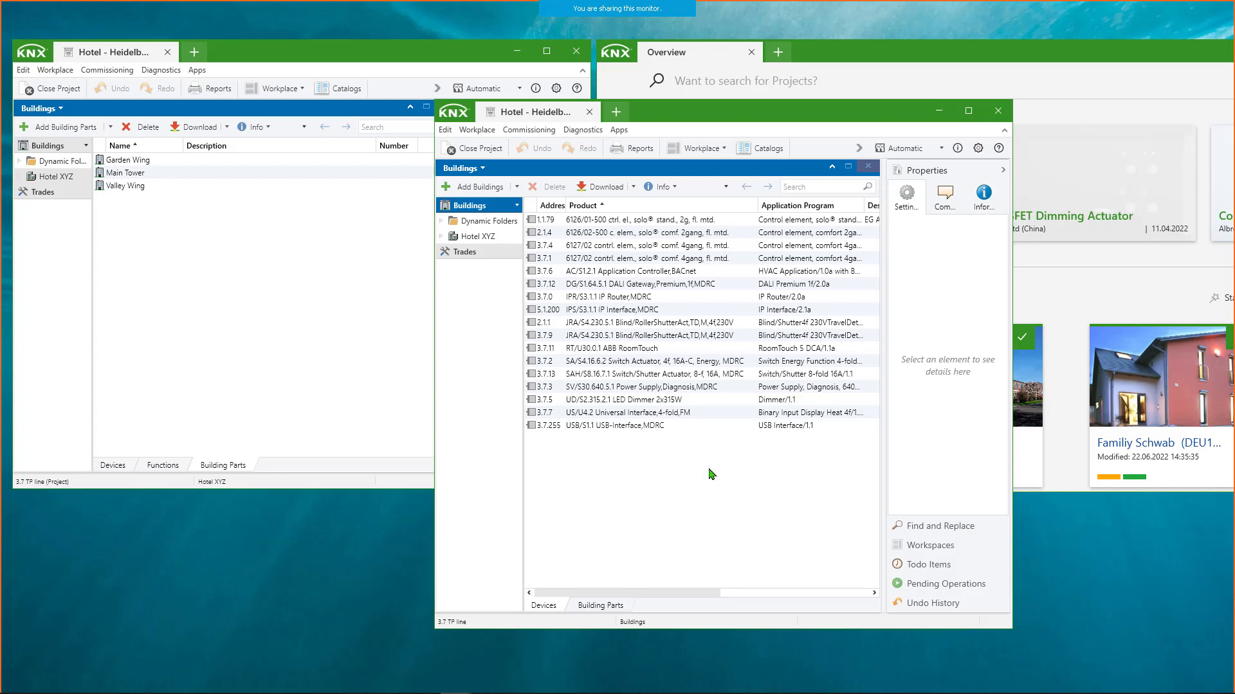
# - Move the third project window beside the original and switch its view from Buildings to Topology
pyautogui.moveTo(743, 122); pyautogui.dragTo(911, 61)
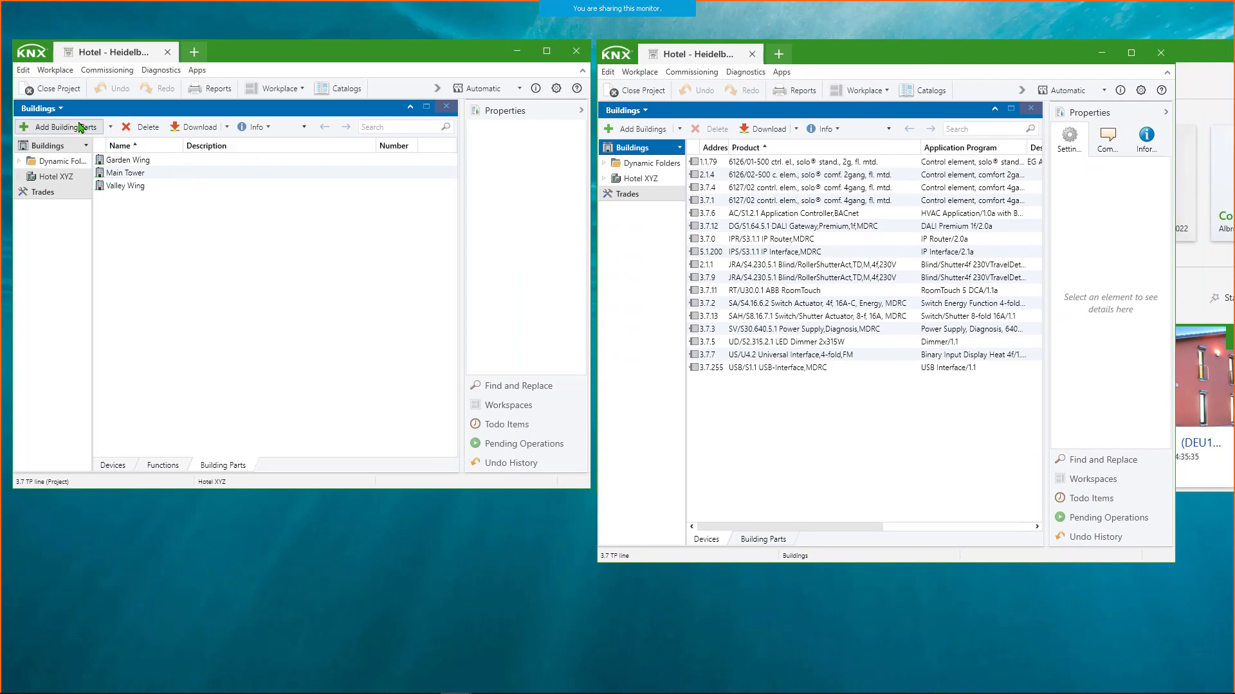
pyautogui.click(645, 111)
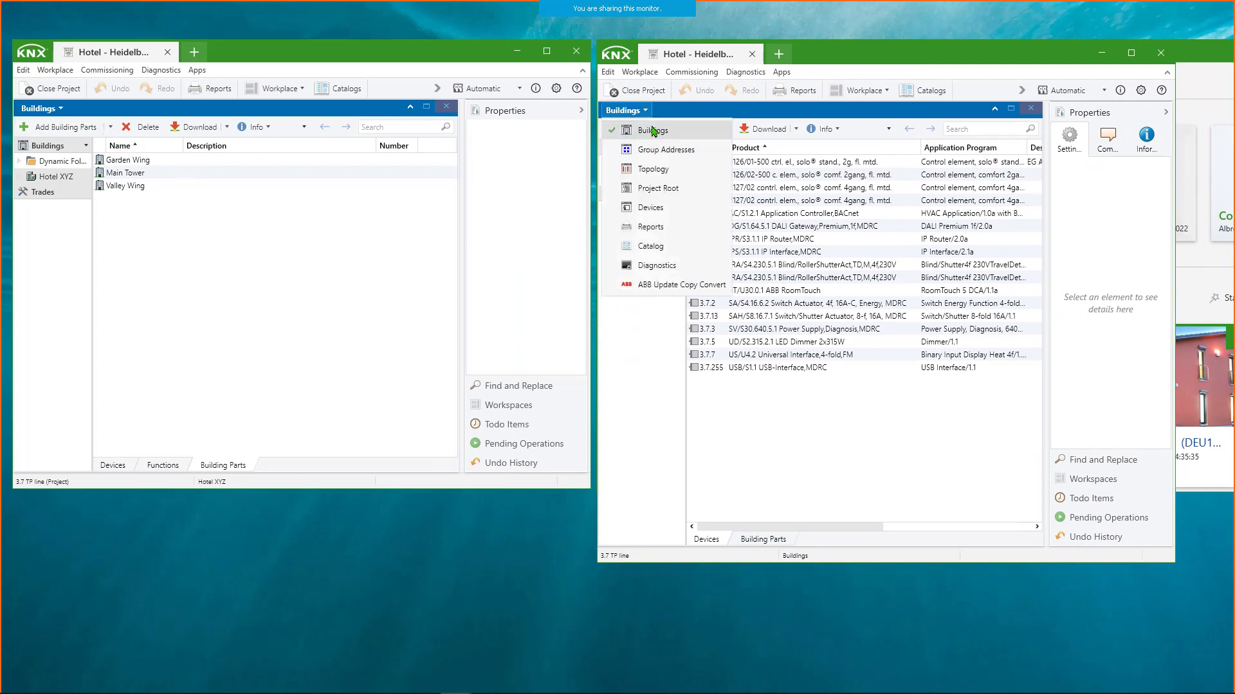
pyautogui.click(663, 170)
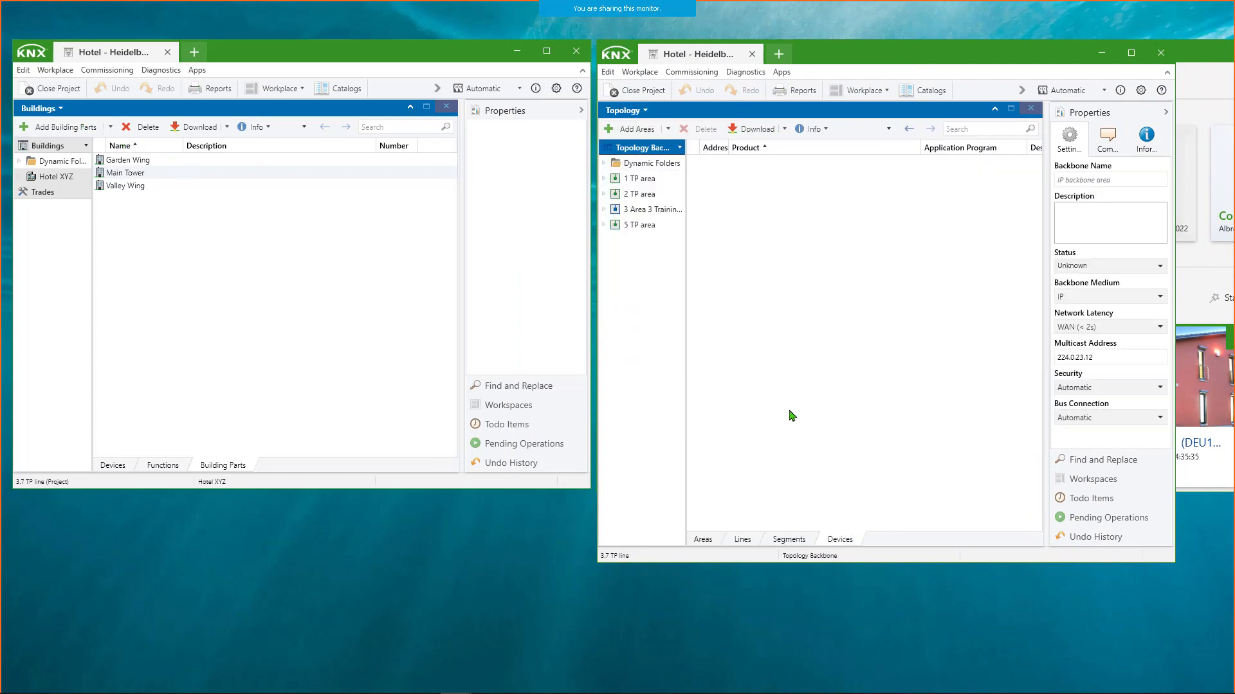
# - Move the Topology window out of the way and open Hotel - Heidelberg XZY in the remaining Overview window
pyautogui.moveTo(878, 48); pyautogui.dragTo(743, 208)
pyautogui.click(839, 55)
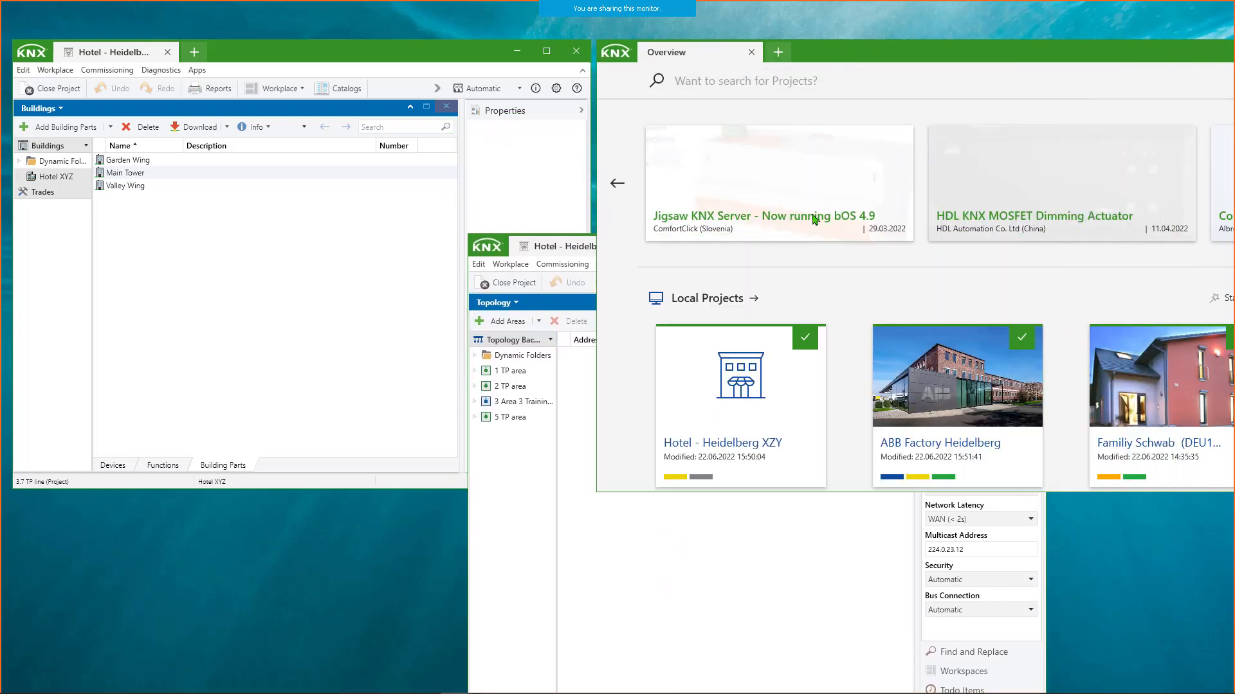
pyautogui.scroll(-1, 783, 384)
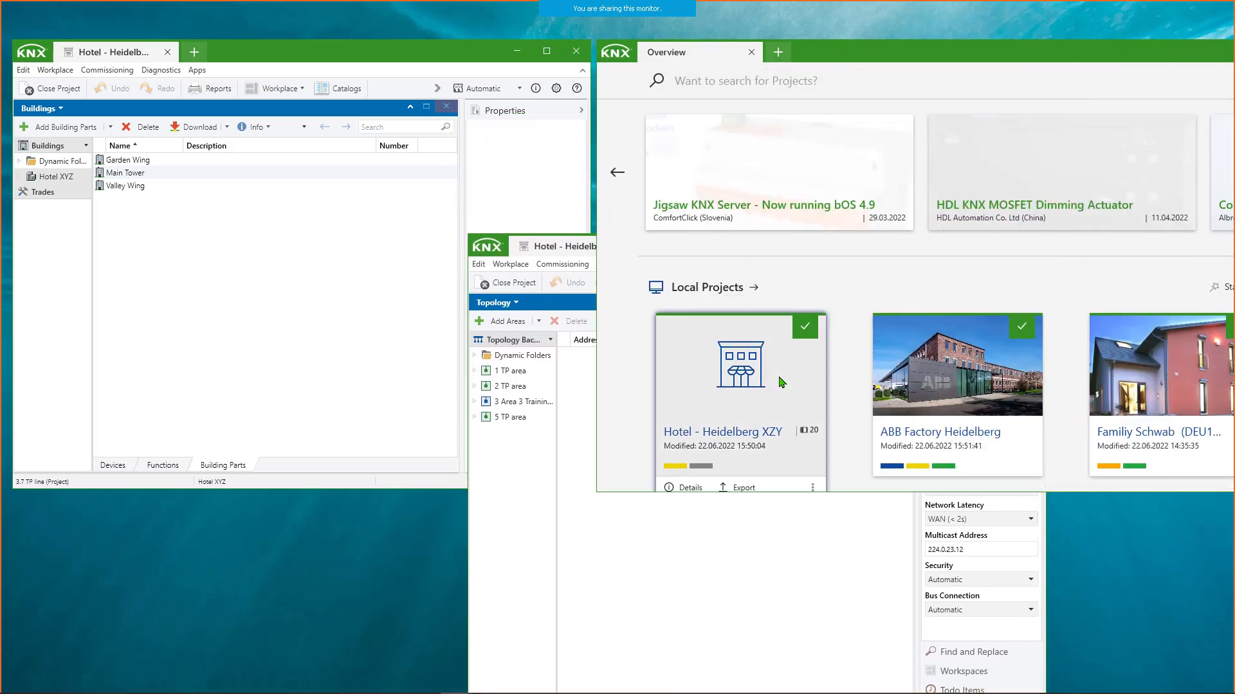
pyautogui.click(759, 315)
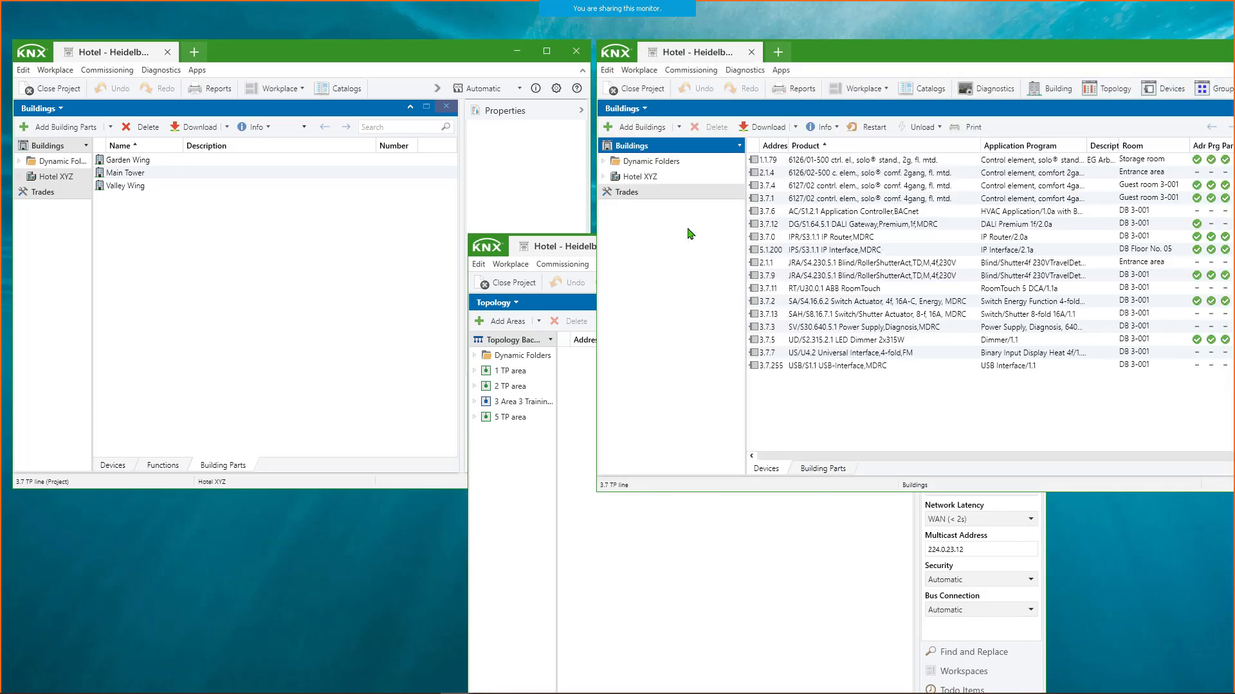
# - Switch the newly opened project window to Group Addresses and bring the Topology window fully into view in front
pyautogui.click(645, 108)
pyautogui.click(666, 158)
pyautogui.click(780, 545)
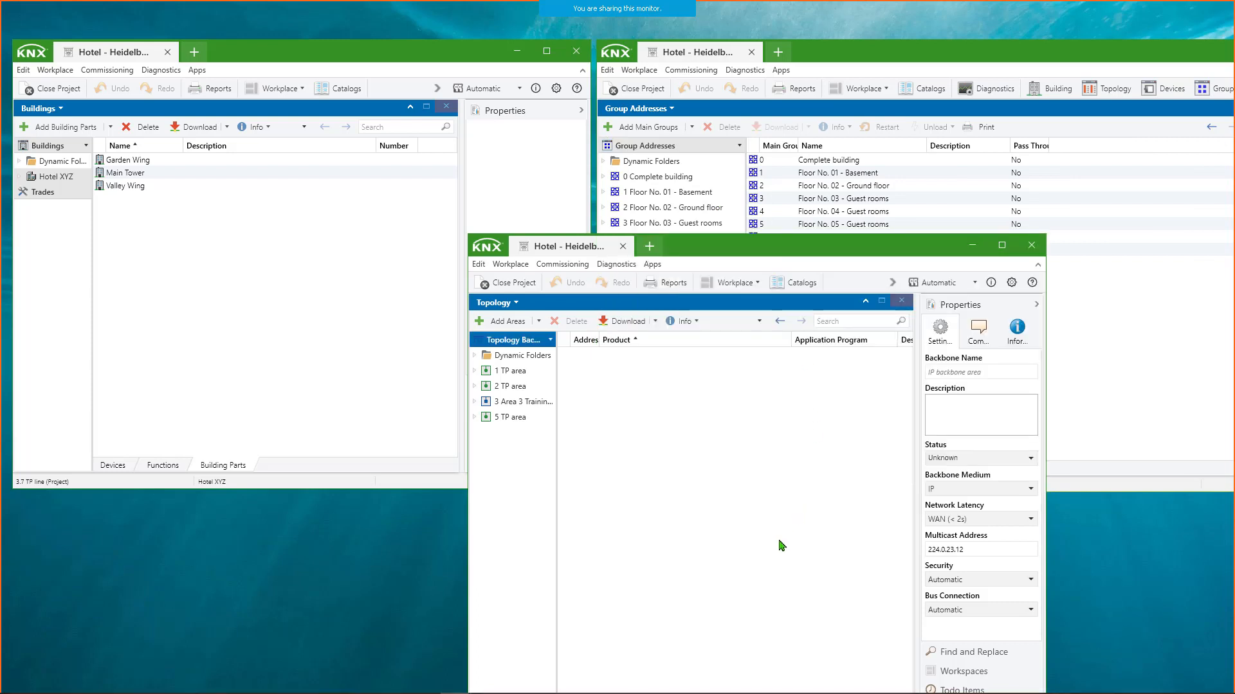
pyautogui.moveTo(852, 238); pyautogui.dragTo(820, 160)
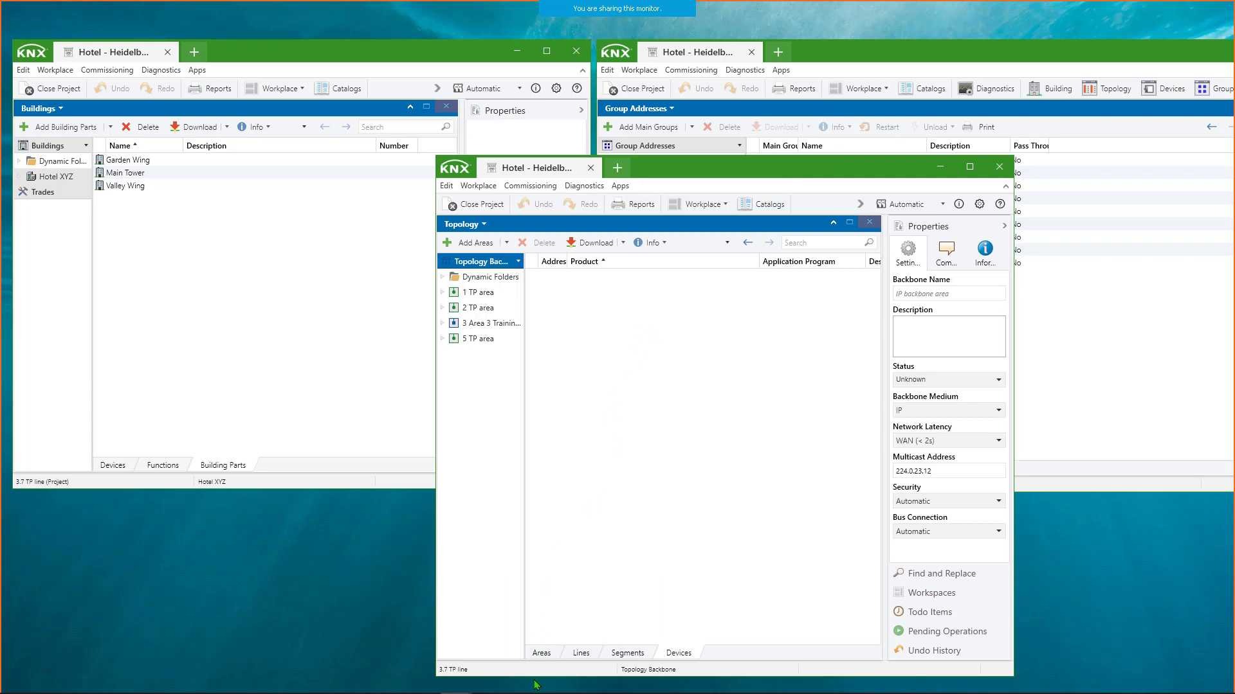
# - Preview the open ETS6 windows from the taskbar and display its pinned projects, recent projects and tasks
pyautogui.moveTo(537, 692)
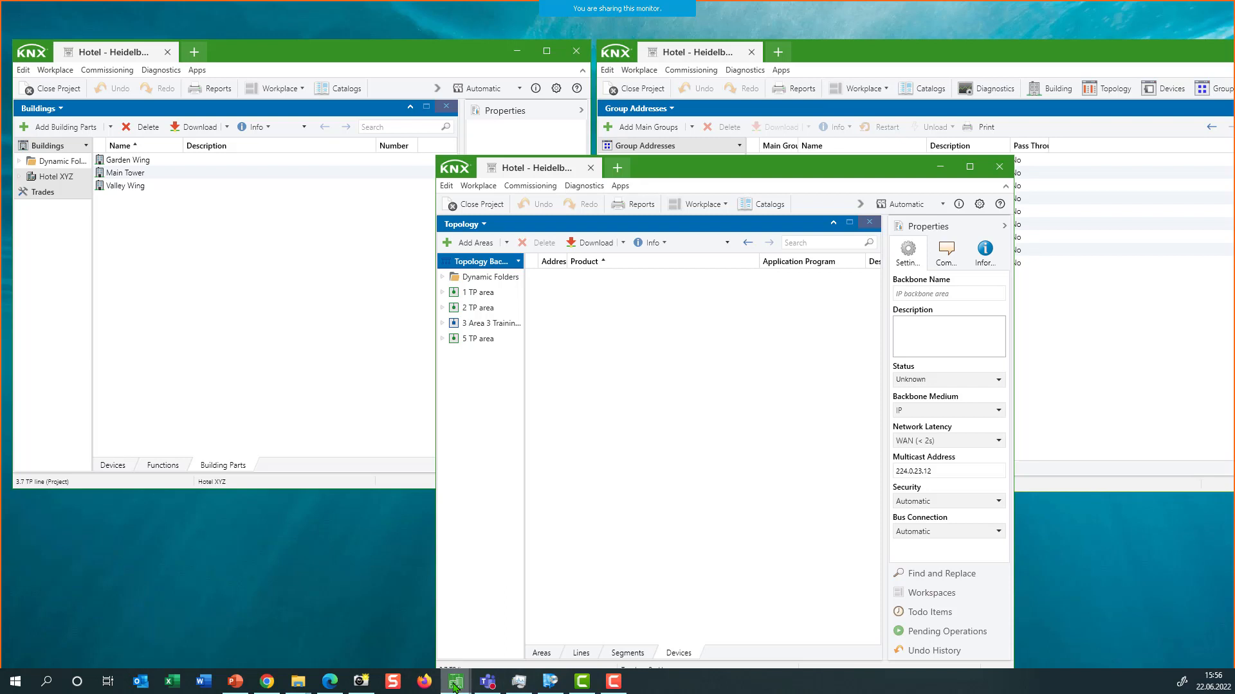
pyautogui.moveTo(455, 686)
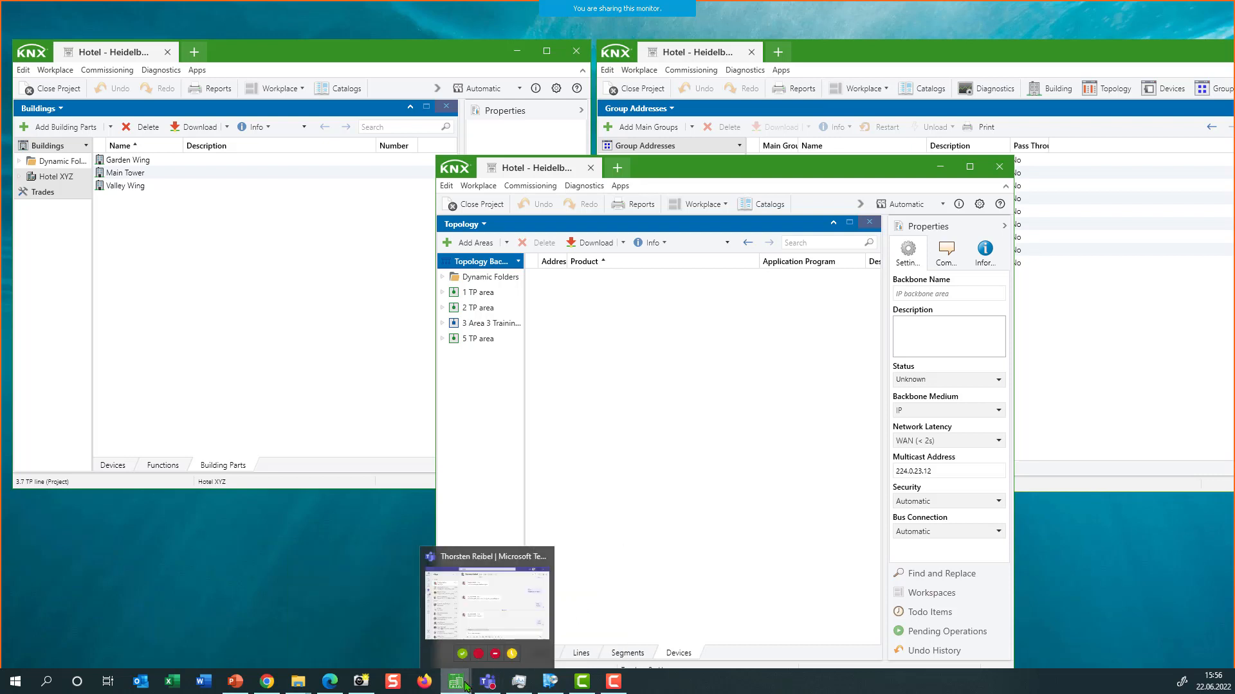
pyautogui.click(375, 618)
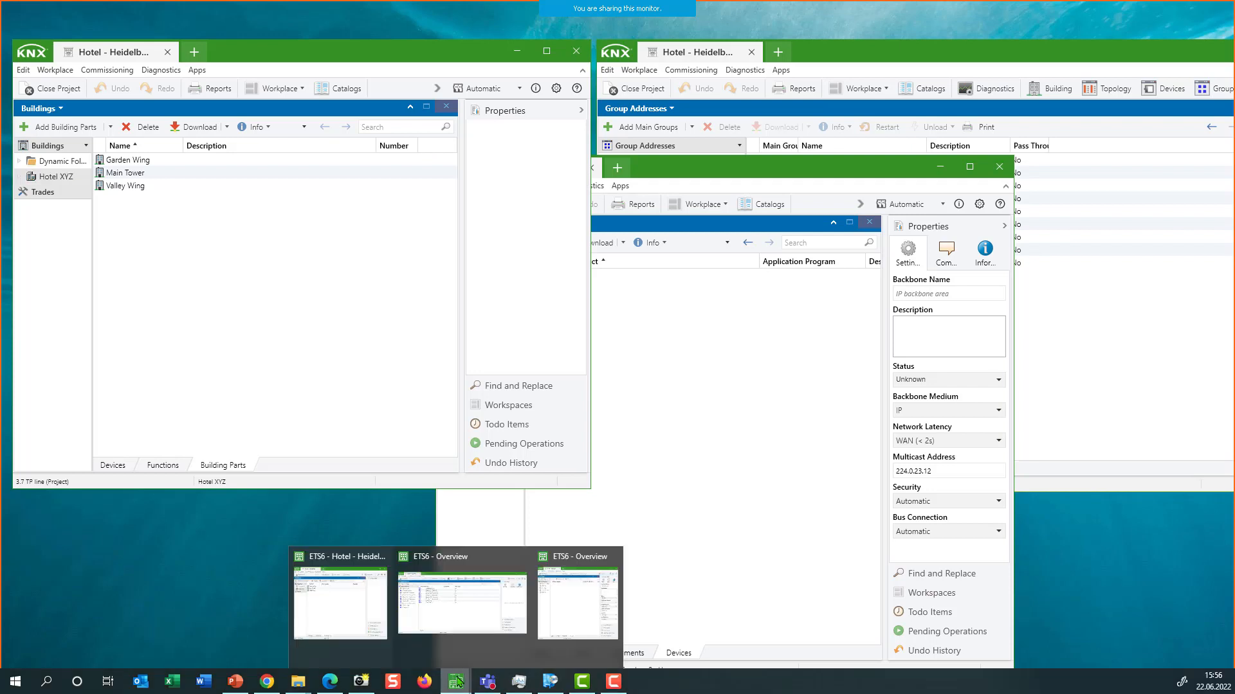
pyautogui.click(586, 605)
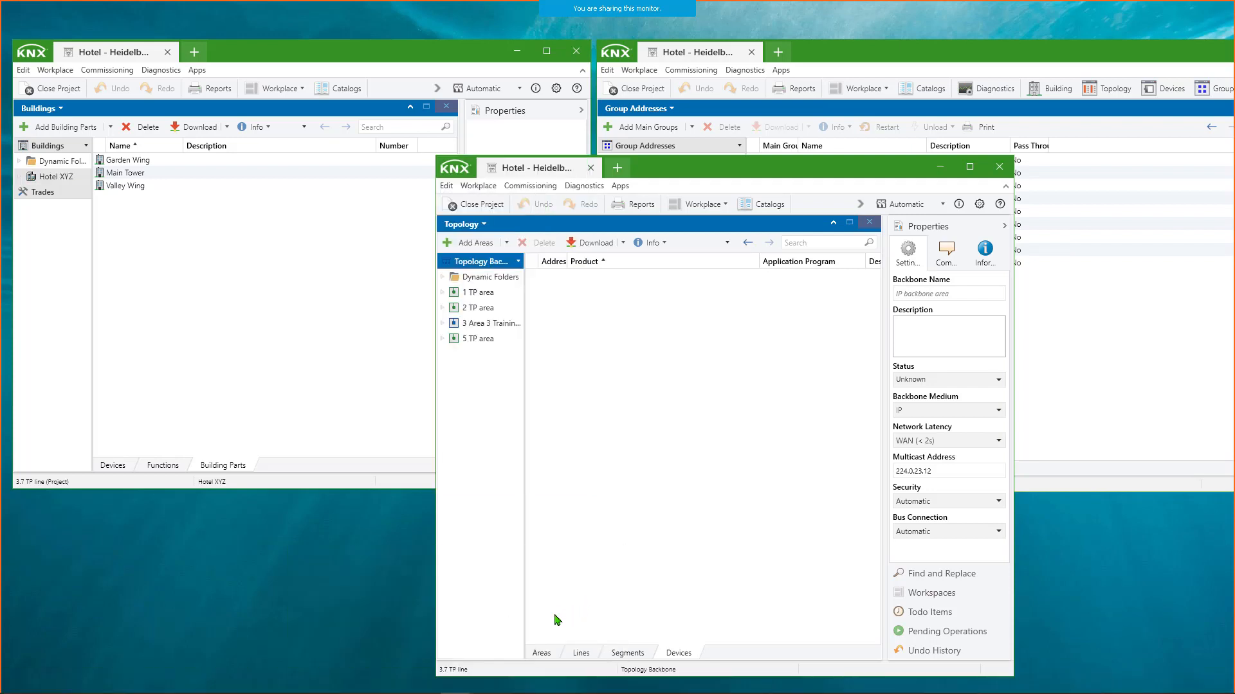
pyautogui.moveTo(475, 692)
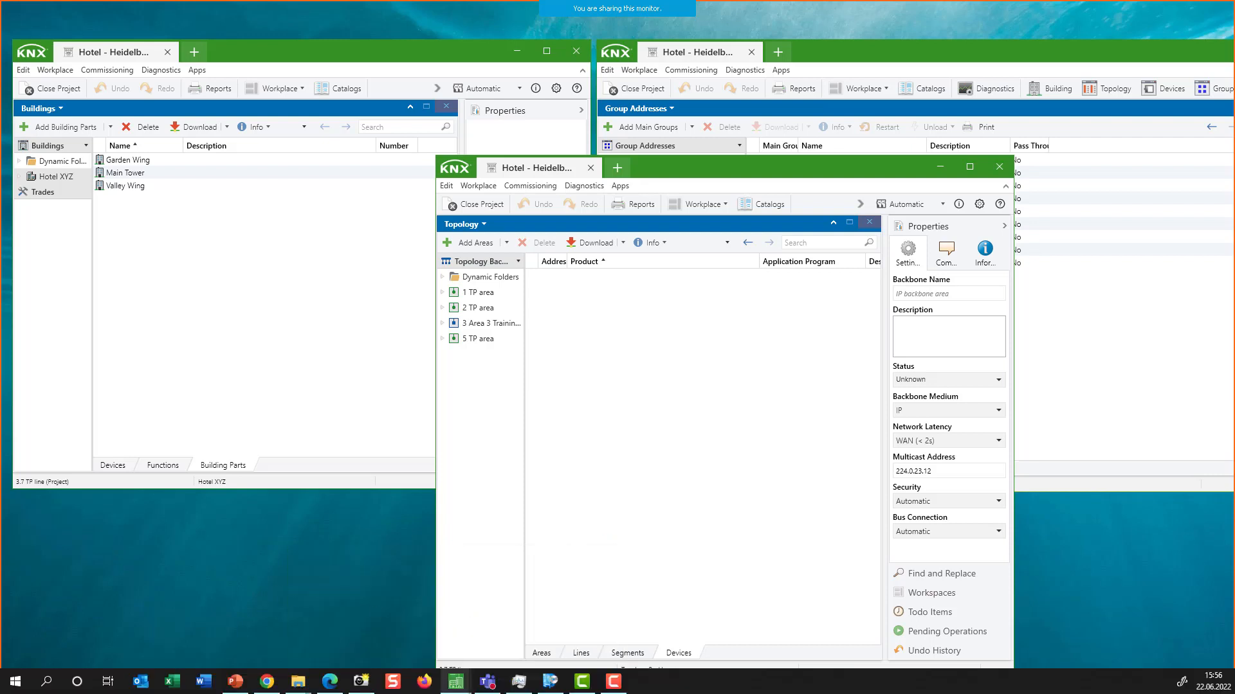
pyautogui.rightClick(458, 685)
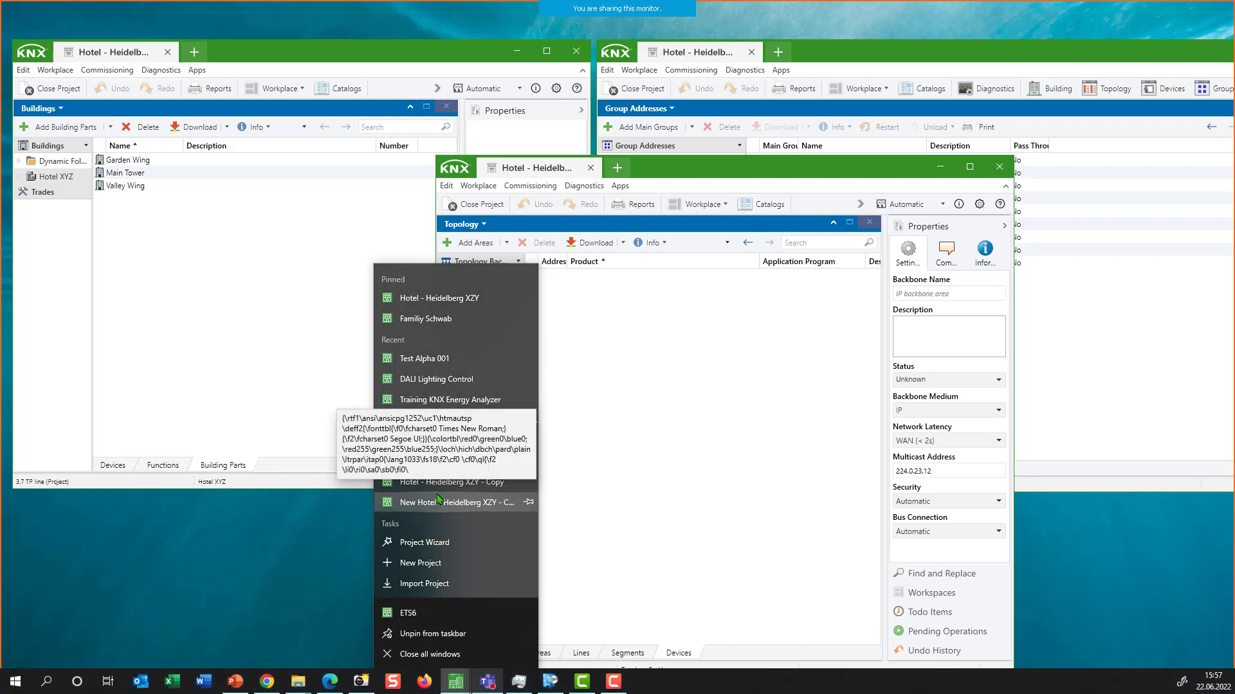
# - Close all three ETS6 windows to return to the desktop
pyautogui.click(576, 50)
pyautogui.click(998, 166)
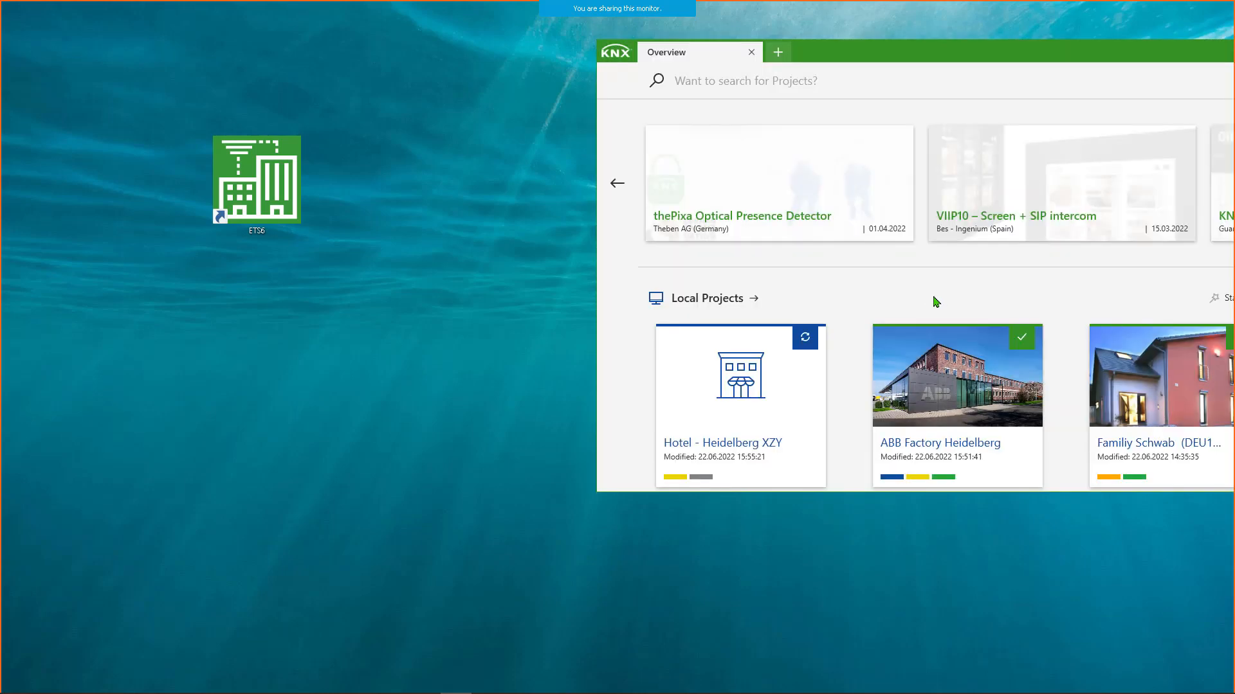
pyautogui.click(751, 52)
# - Start ETS6 directly with the pinned project Hotel - Heidelberg XZY from the taskbar and maximize its window
pyautogui.moveTo(365, 690)
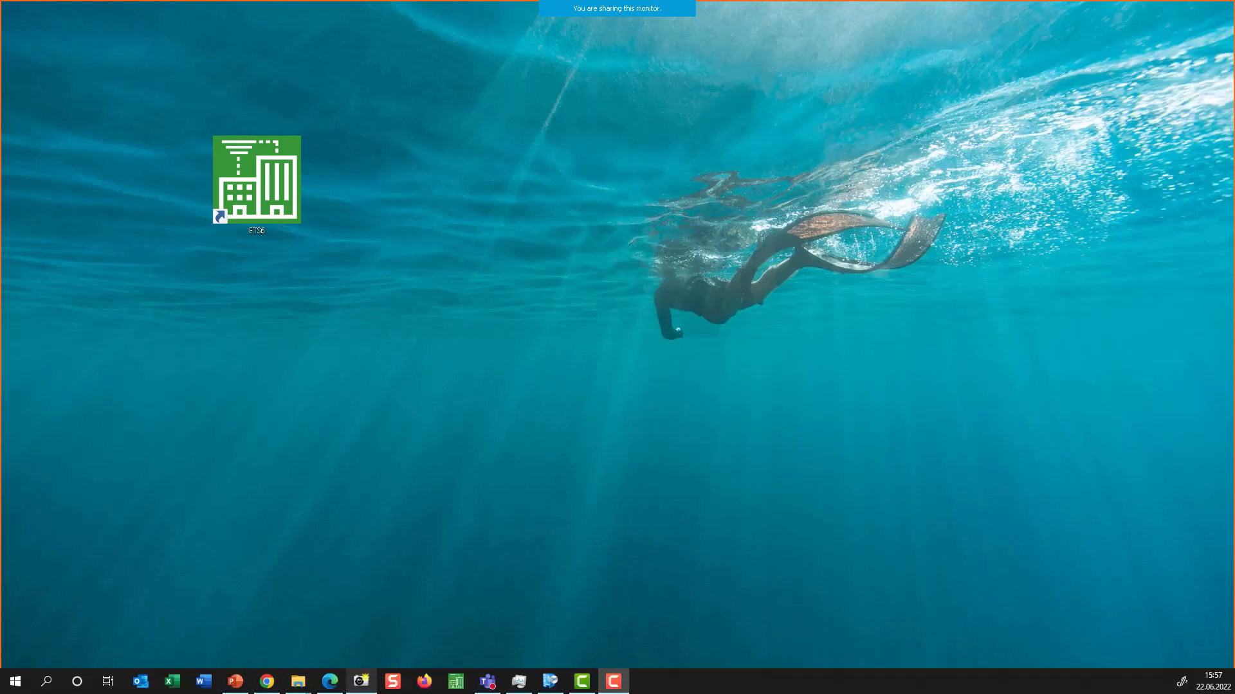
pyautogui.rightClick(460, 687)
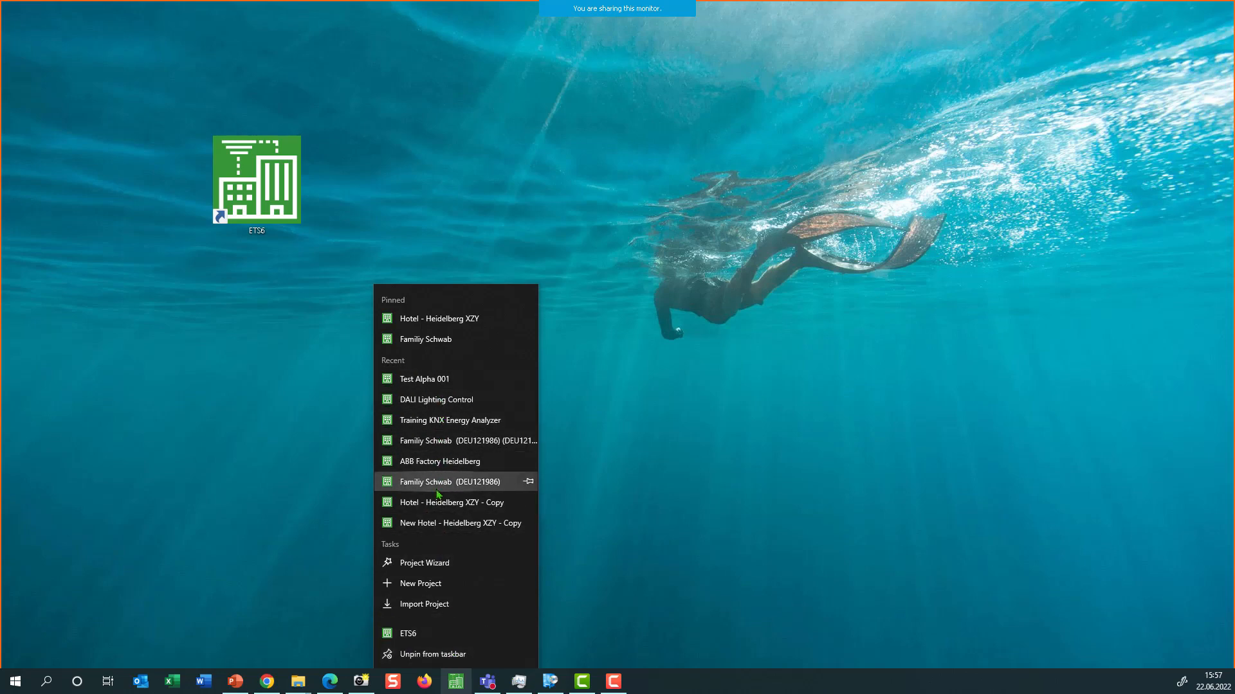
pyautogui.click(436, 319)
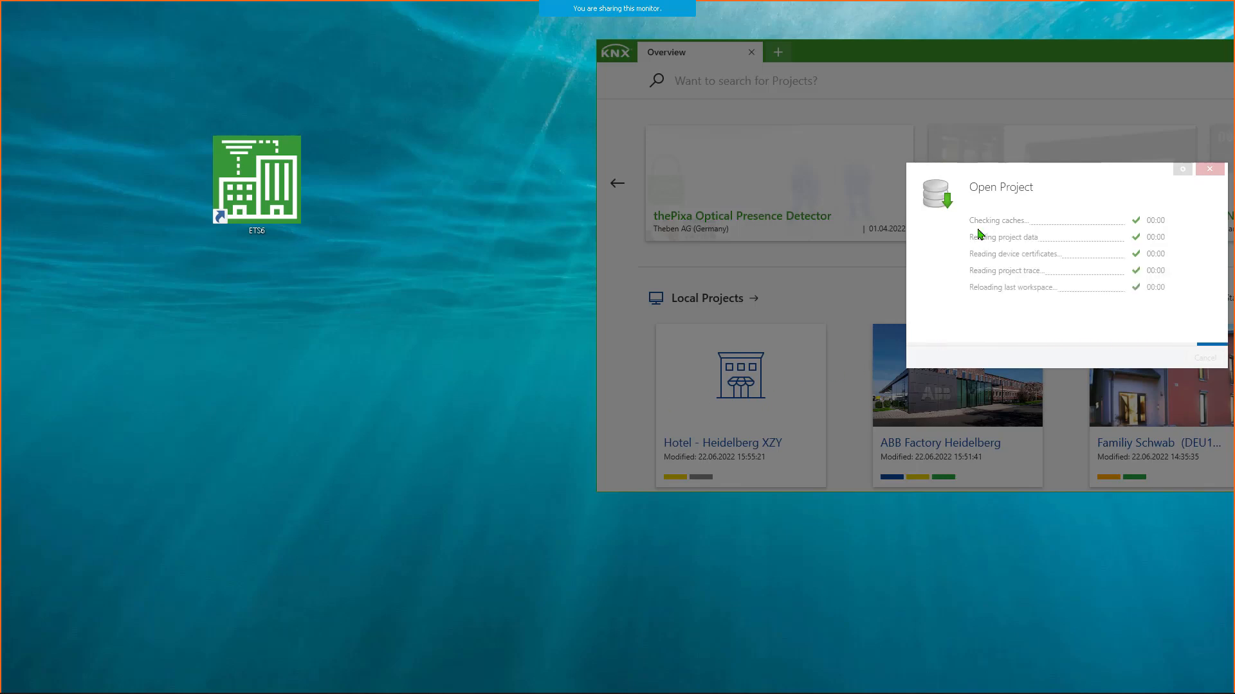
pyautogui.doubleClick(936, 51)
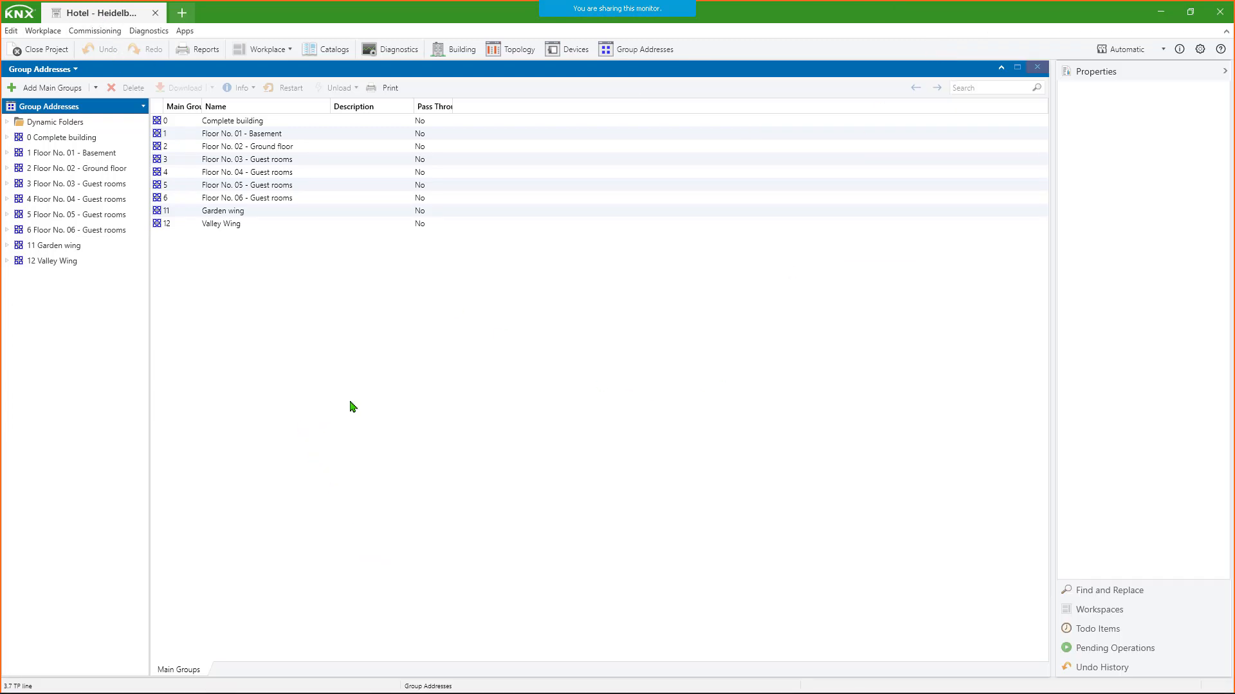
# - Open Hotel - Heidelberg XZY in a second tab and alternate between its Group Addresses and Buildings tabs
pyautogui.click(182, 15)
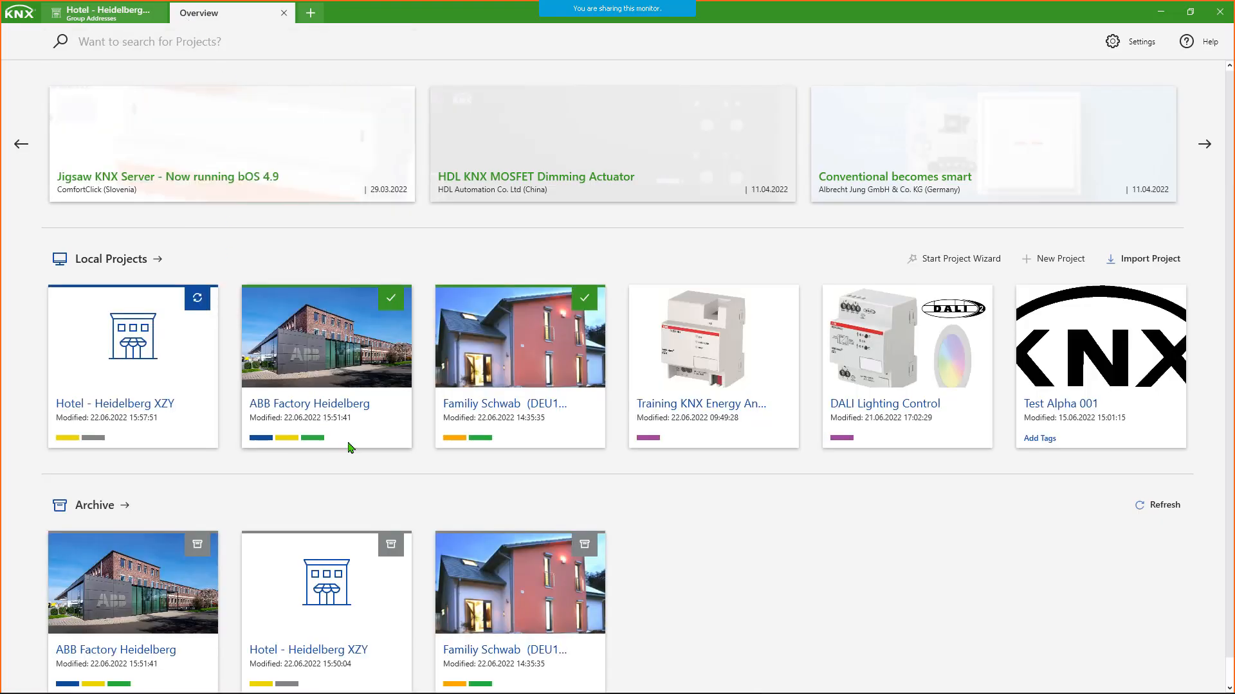
pyautogui.moveTo(298, 413)
pyautogui.moveTo(160, 367)
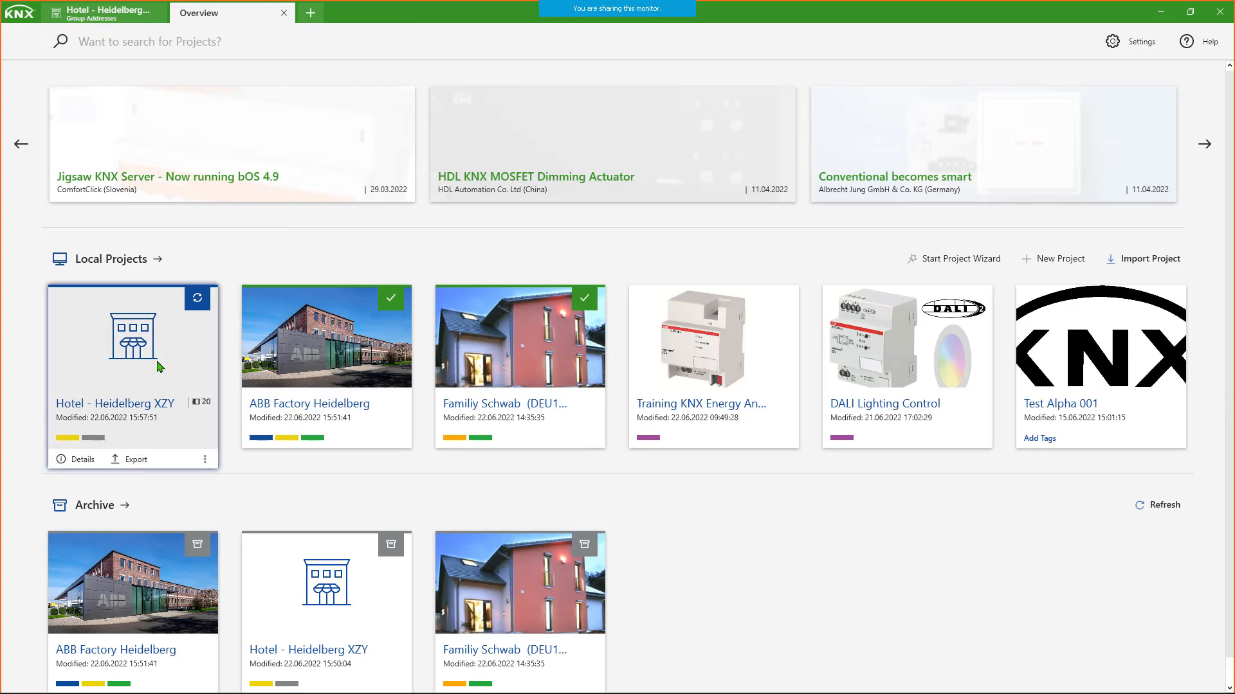
pyautogui.click(161, 367)
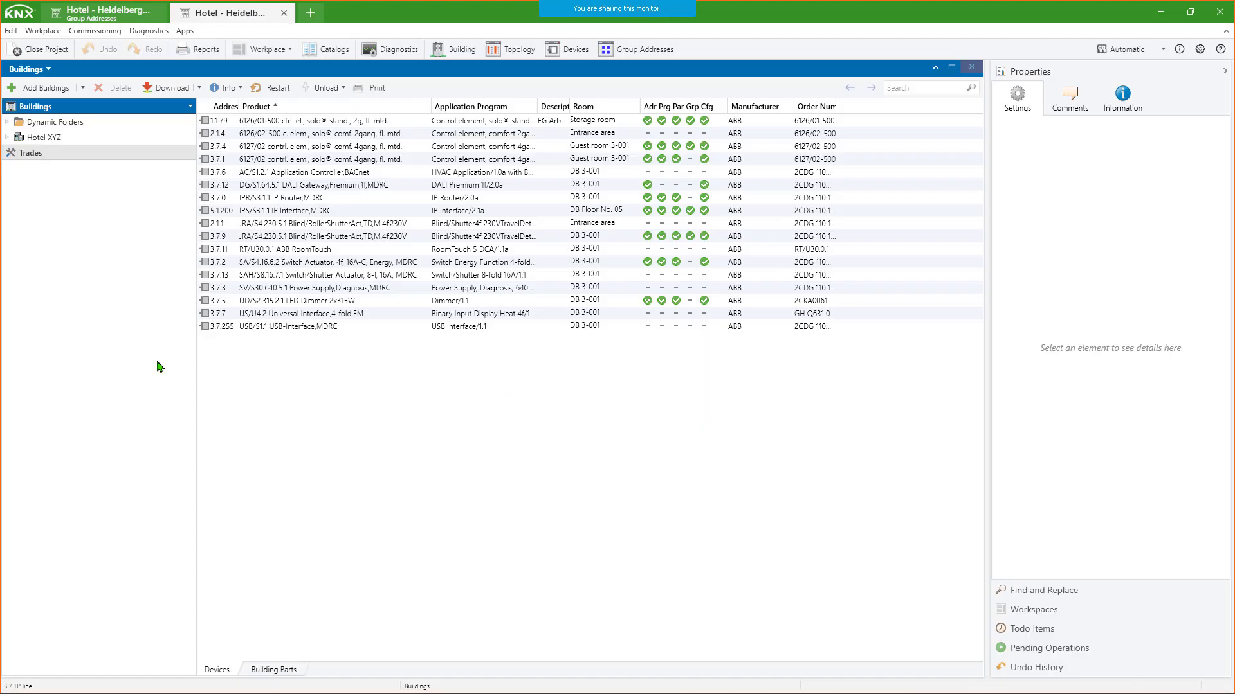
pyautogui.click(102, 12)
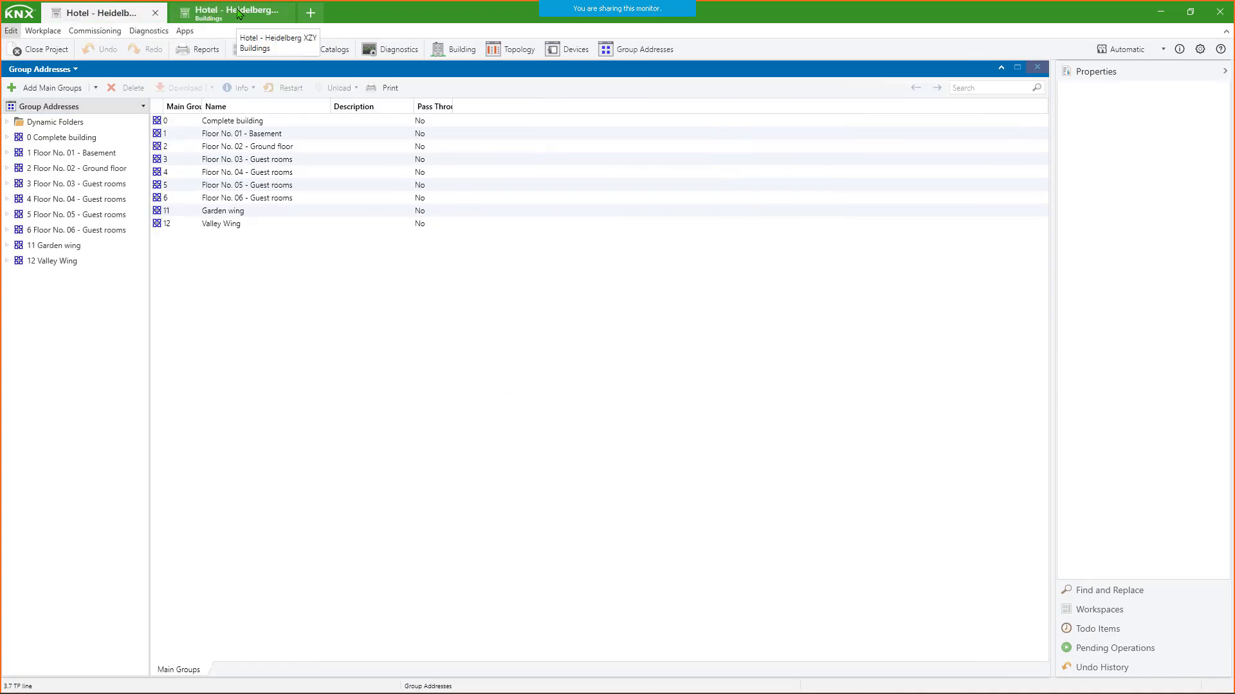
pyautogui.click(237, 12)
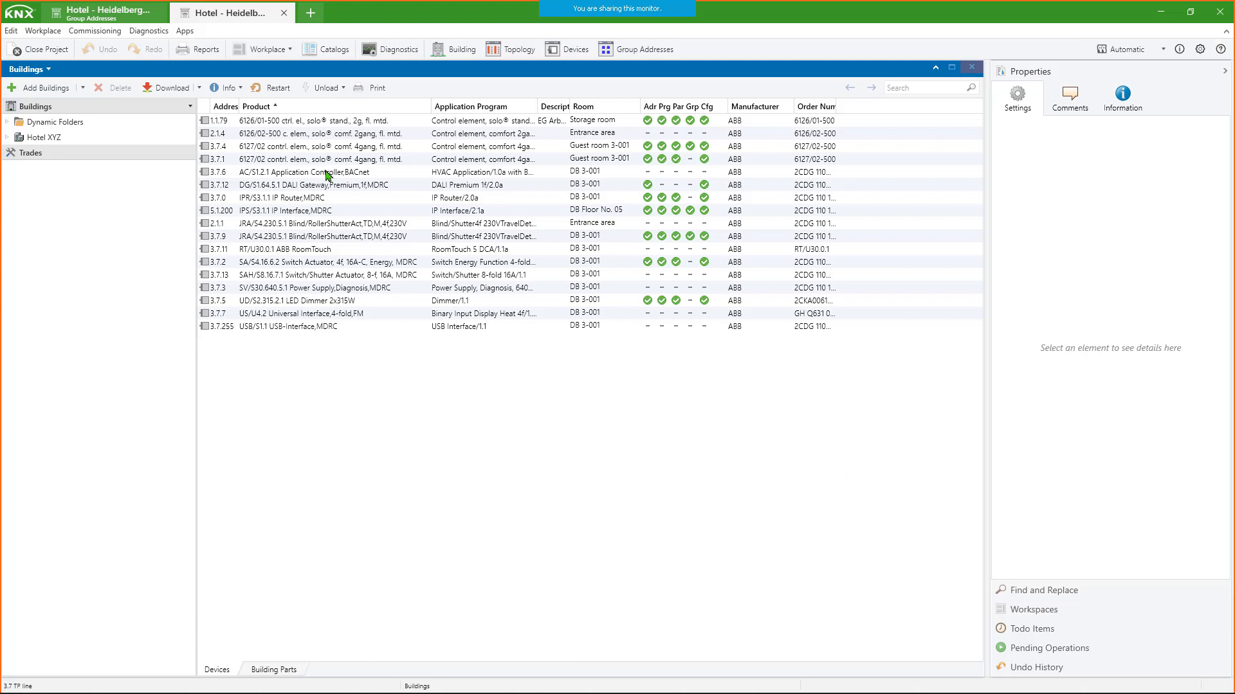
# - Load the saved workspace Work 1 for the project, and switch to the Diagnostic workspace
pyautogui.click(1036, 610)
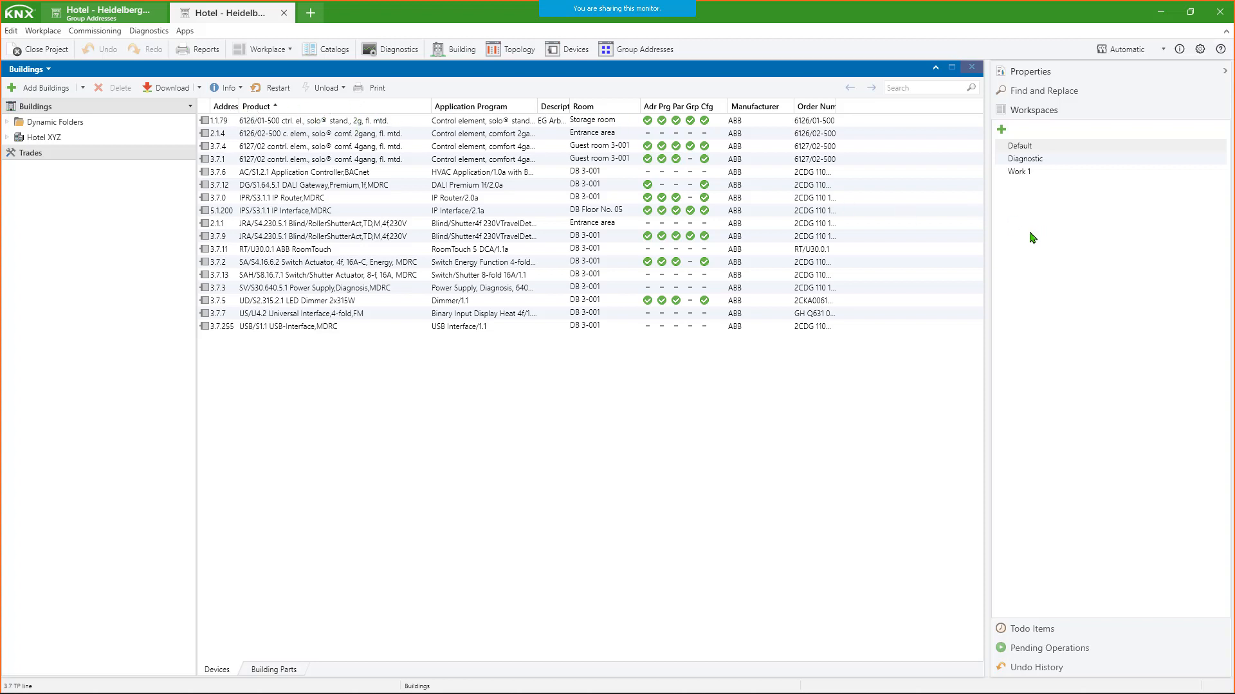
pyautogui.click(1016, 173)
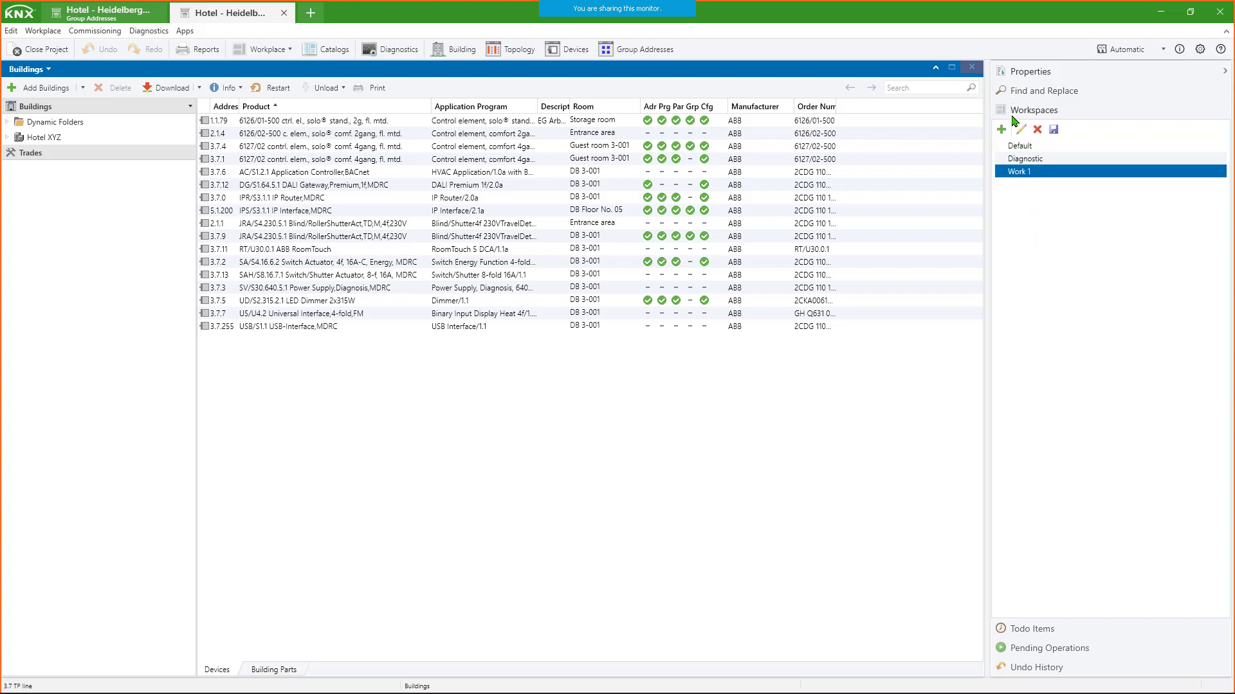
pyautogui.click(1013, 174)
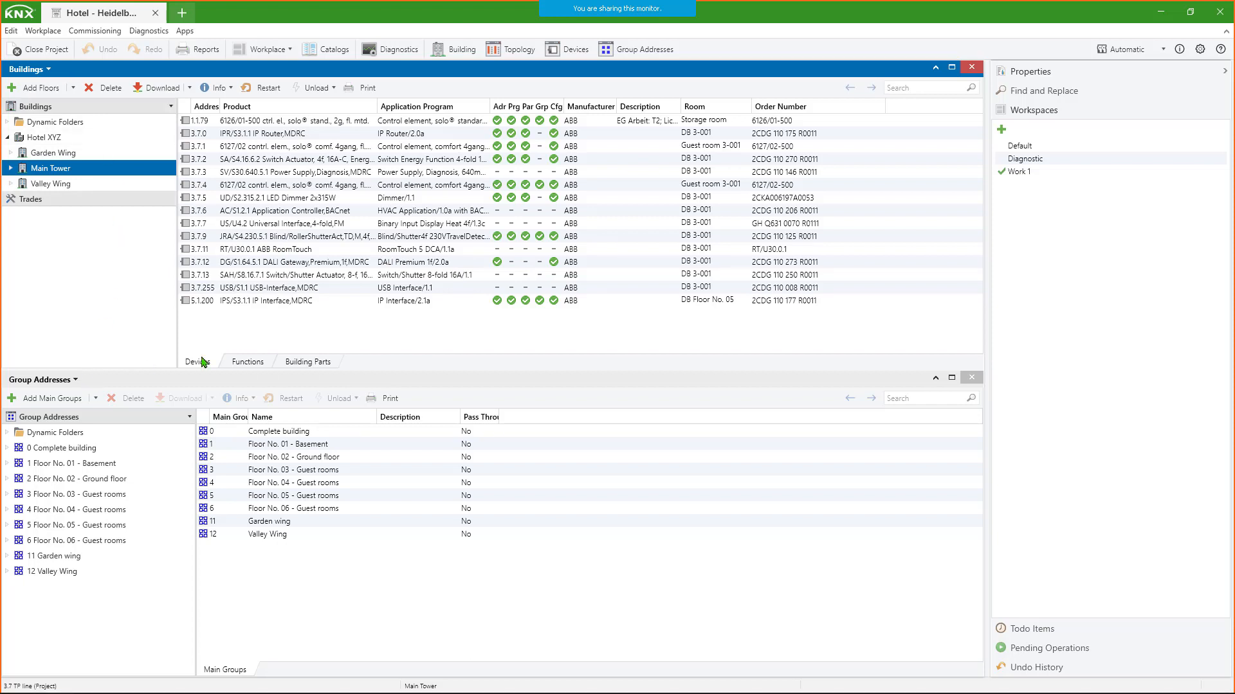
pyautogui.click(1003, 161)
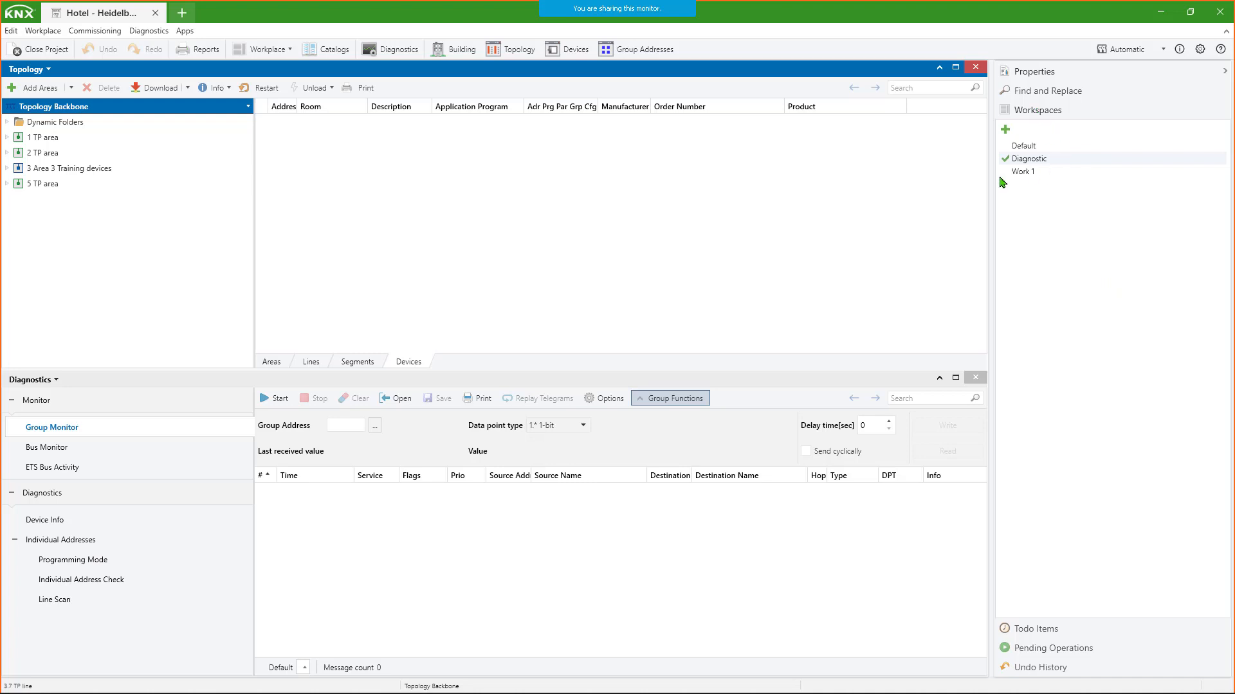
# - Switch the project from the Diagnostic workspace back to the saved workspace Work 1
pyautogui.click(1050, 159)
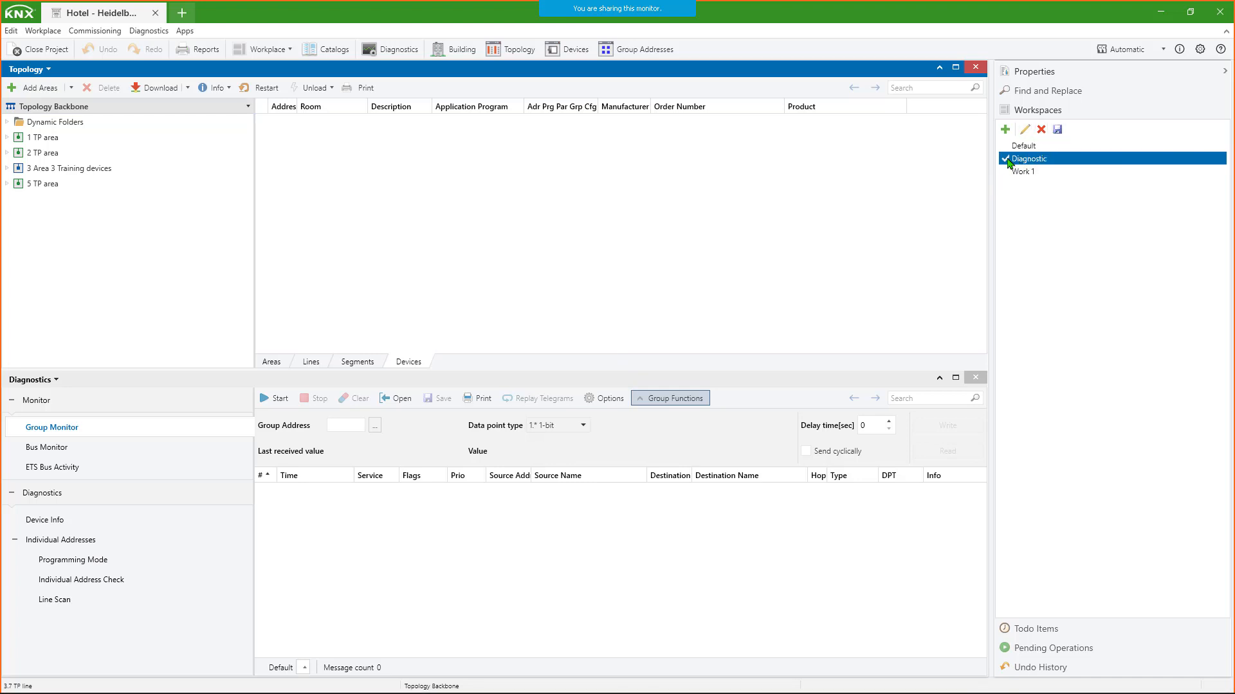
pyautogui.click(308, 325)
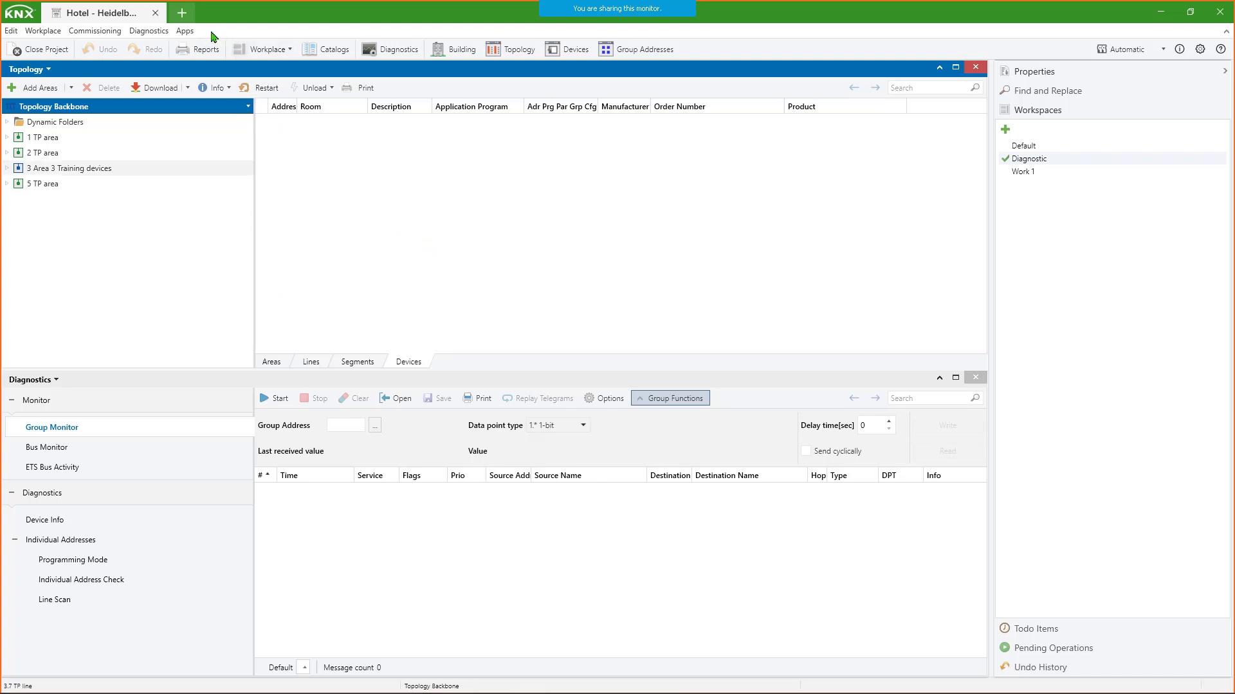
pyautogui.click(1014, 147)
pyautogui.click(1015, 173)
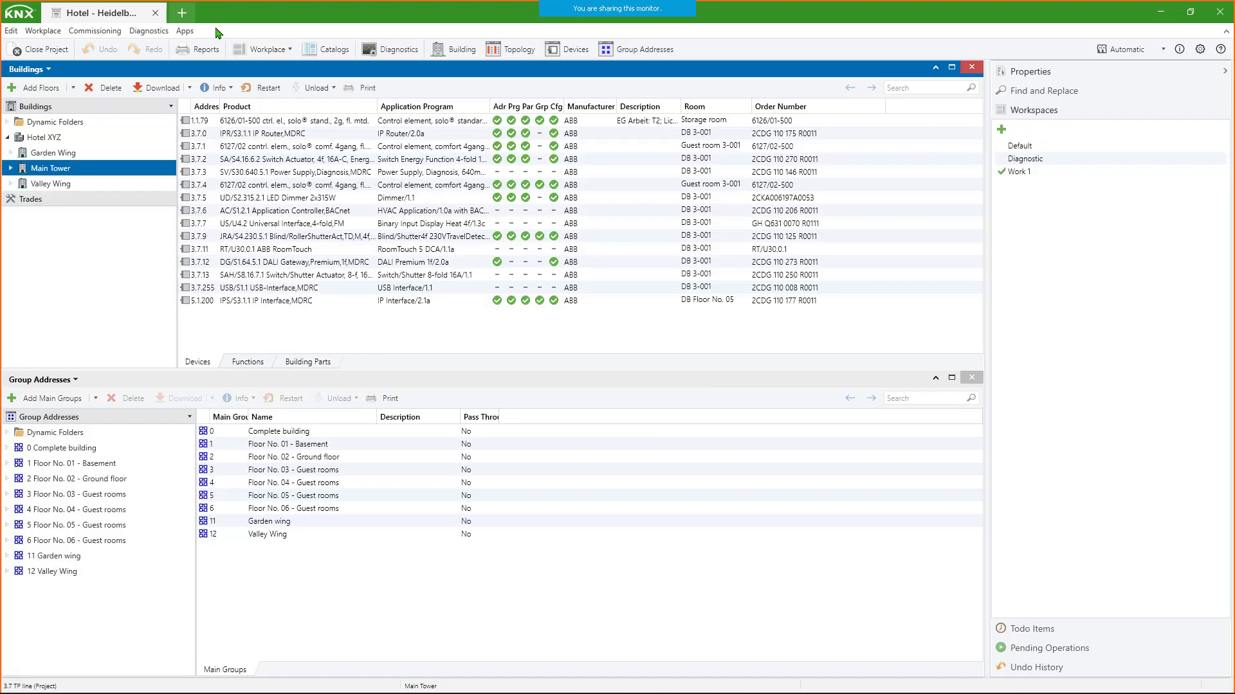
# - Open Hotel - Heidelberg XZY in a second tab and detach that tab into its own window
pyautogui.click(182, 13)
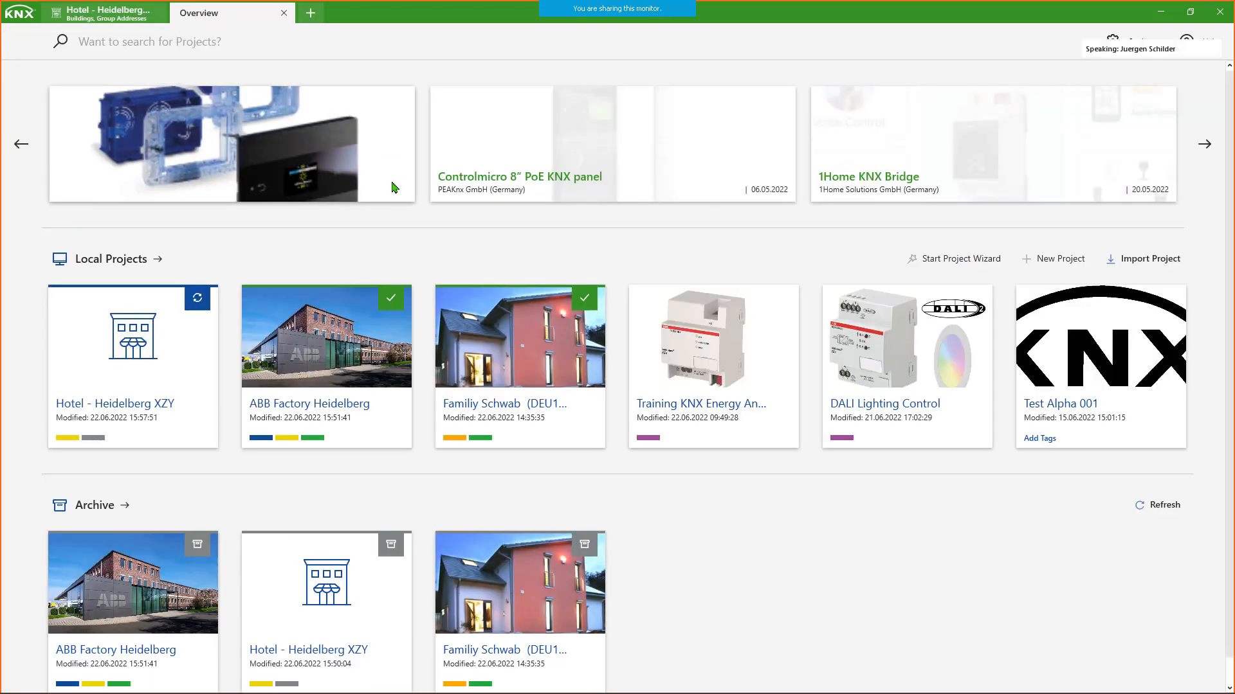
pyautogui.click(146, 355)
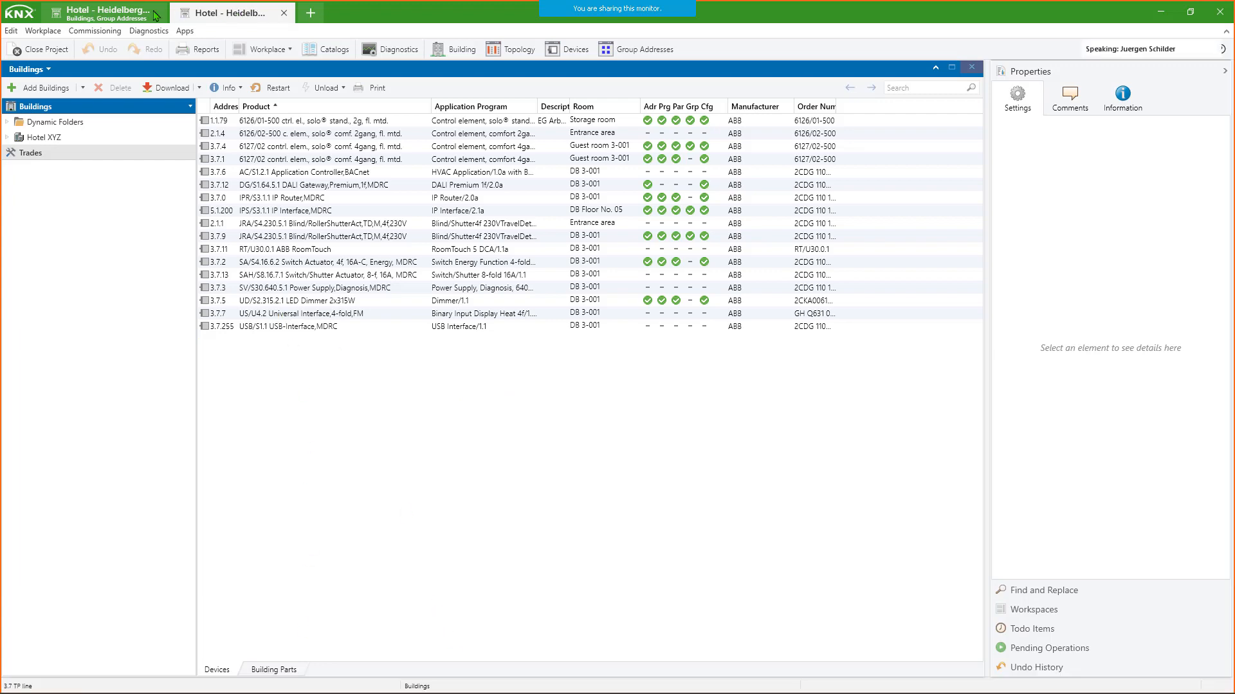
pyautogui.click(119, 15)
pyautogui.moveTo(230, 13); pyautogui.dragTo(359, 98)
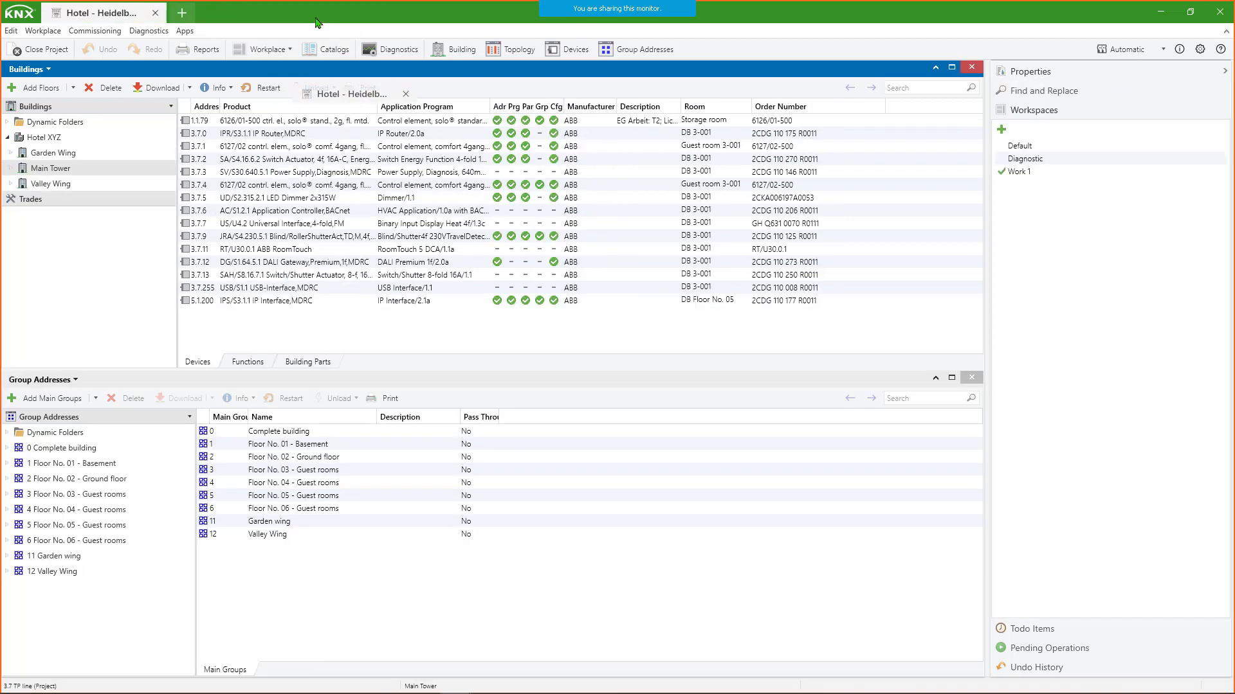
# - Restore the original project window from full screen and arrange both Hotel - Heidelberg XZY windows side by side
pyautogui.moveTo(320, 16); pyautogui.dragTo(320, 159)
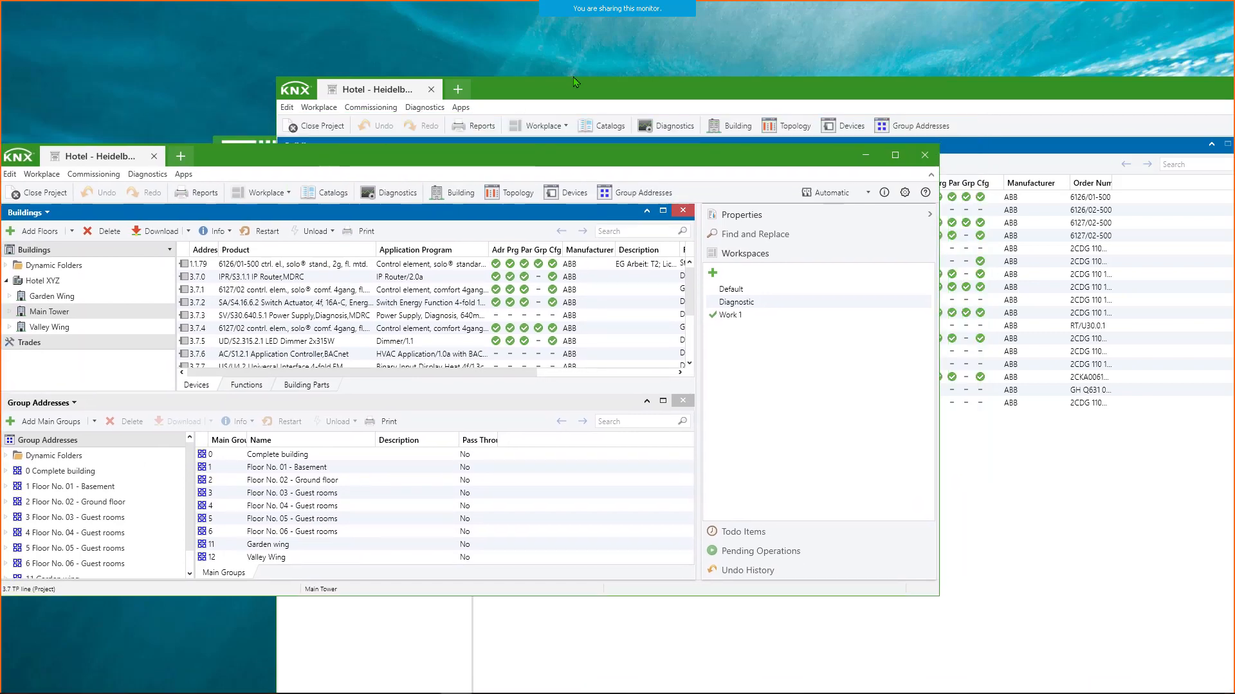
pyautogui.moveTo(576, 94); pyautogui.dragTo(766, 108)
pyautogui.moveTo(356, 154); pyautogui.dragTo(358, 65)
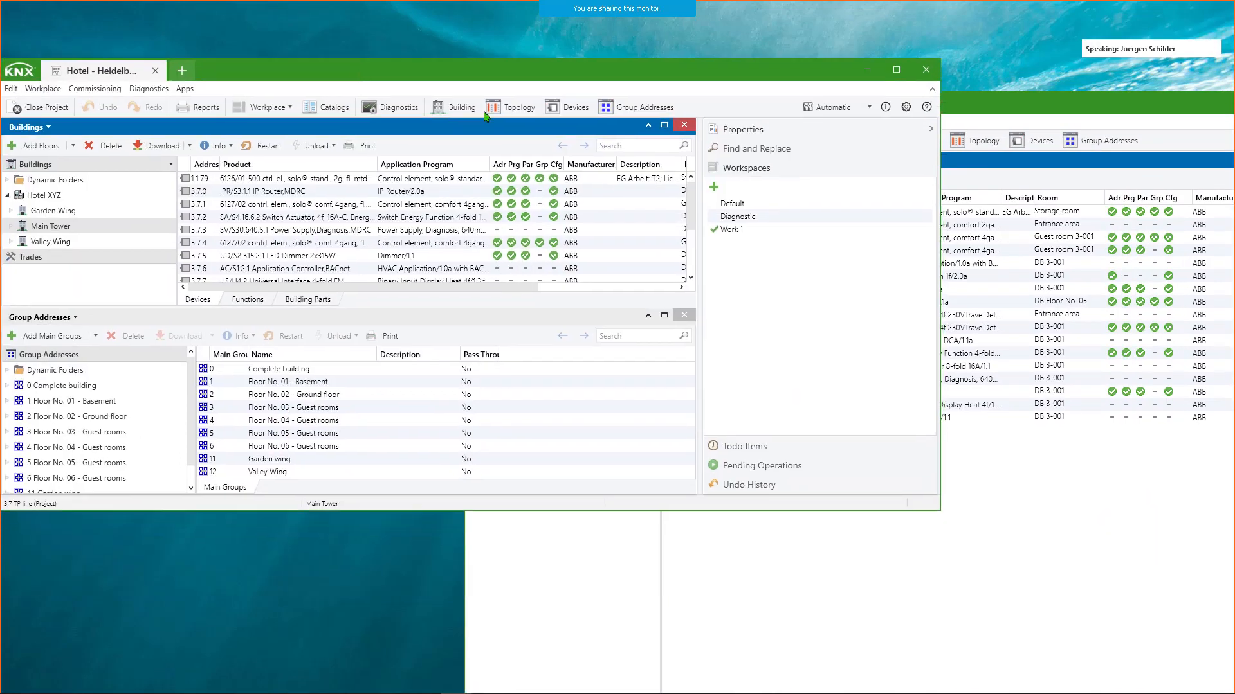
pyautogui.click(942, 509)
pyautogui.moveTo(465, 368); pyautogui.dragTo(711, 338)
pyautogui.moveTo(976, 109); pyautogui.dragTo(1012, 69)
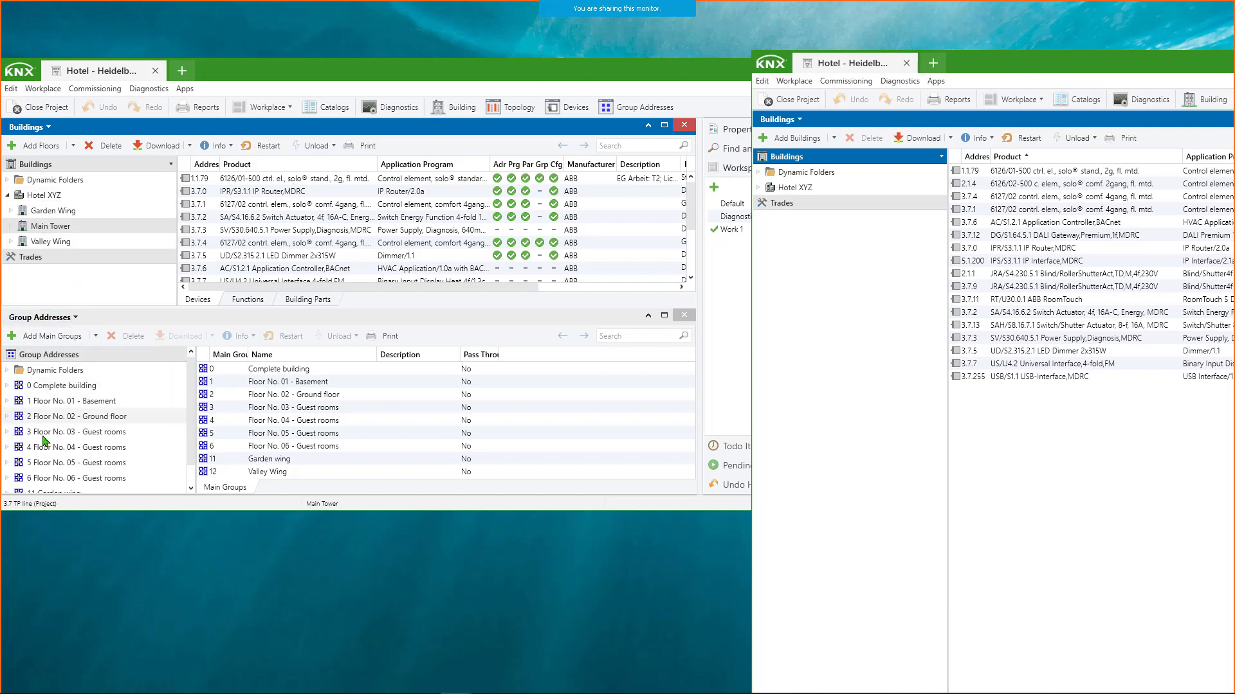
# - Expand 11 Garden wing in the original window's group addresses and show the contents of 11/1 Lighting
pyautogui.scroll(-1, 50, 442)
pyautogui.click(15, 473)
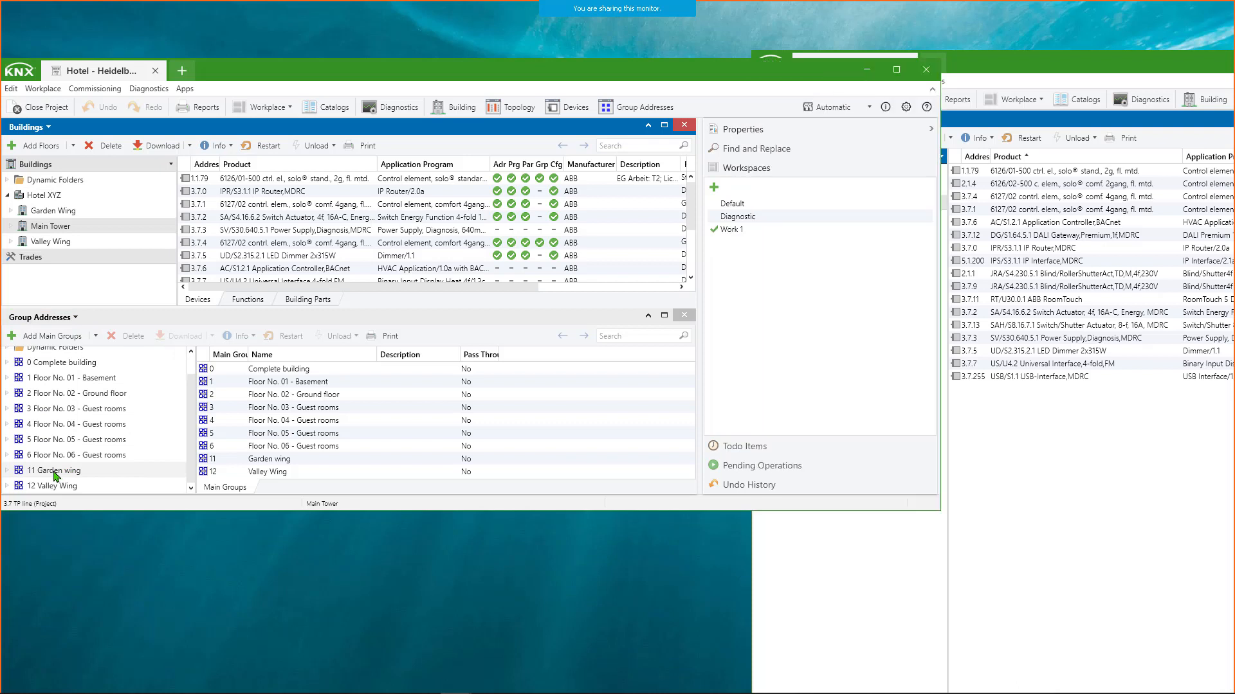
pyautogui.doubleClick(43, 475)
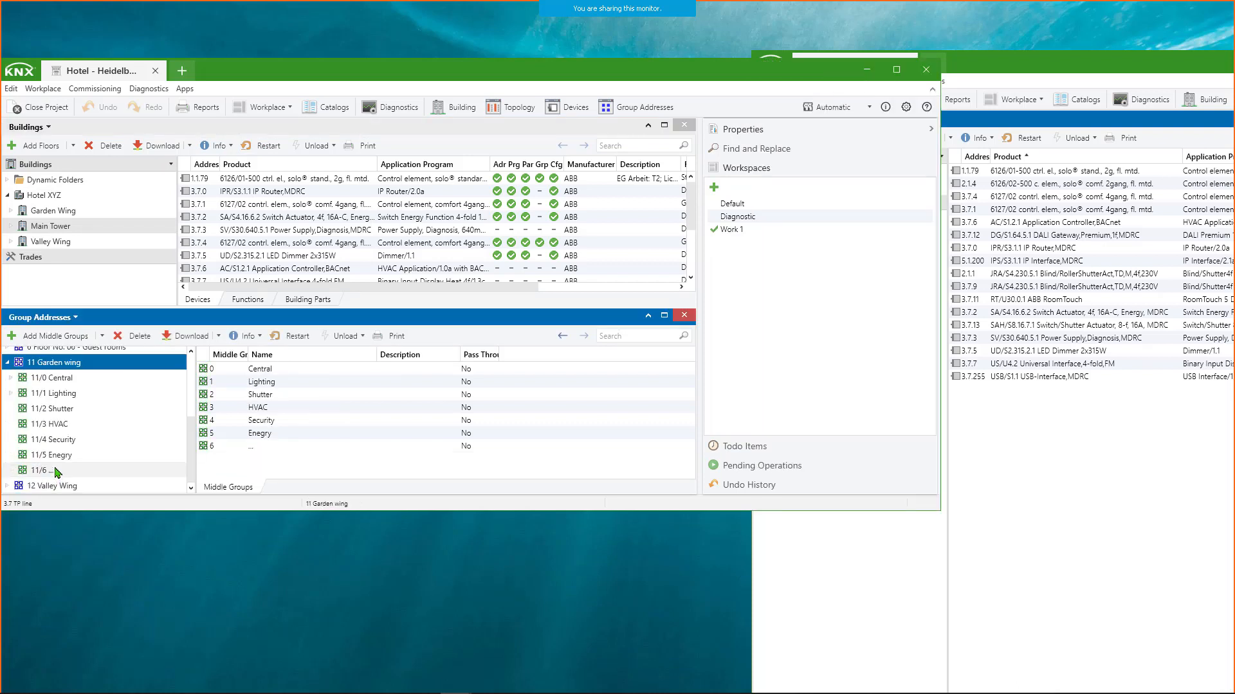
pyautogui.click(64, 394)
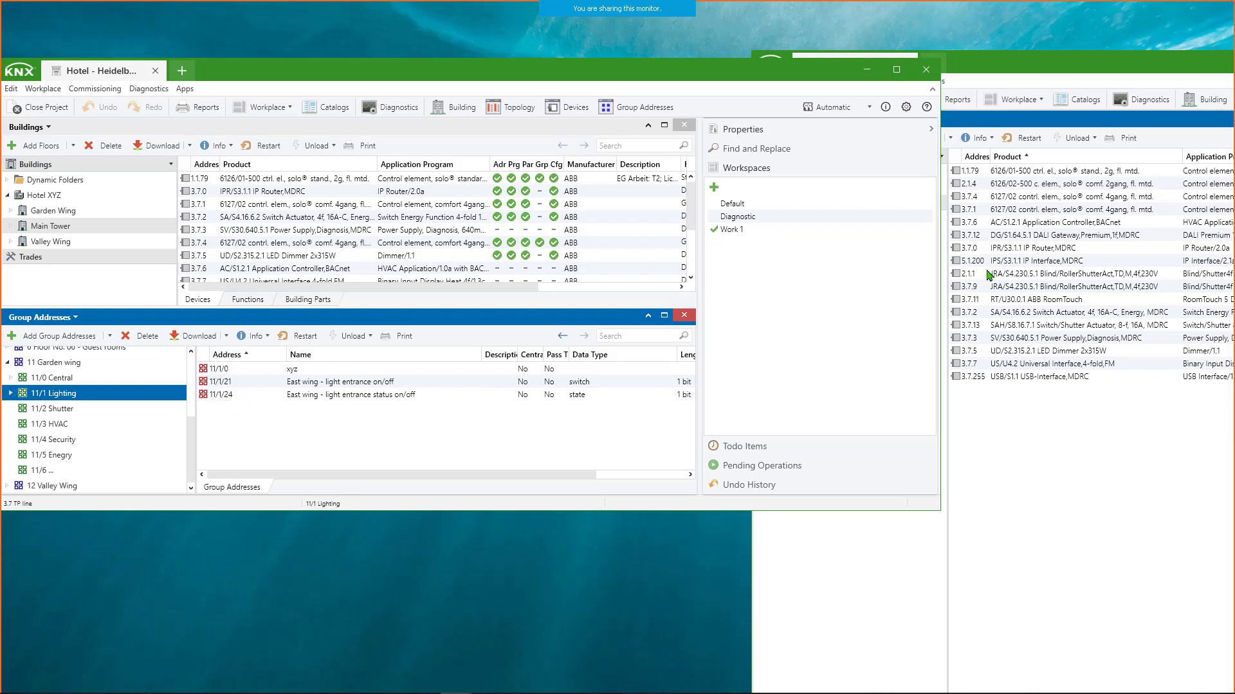
# - Switch the detached window's Buildings view to Group Addresses and show 11/1 Lighting under 11 Garden wing
pyautogui.click(1030, 70)
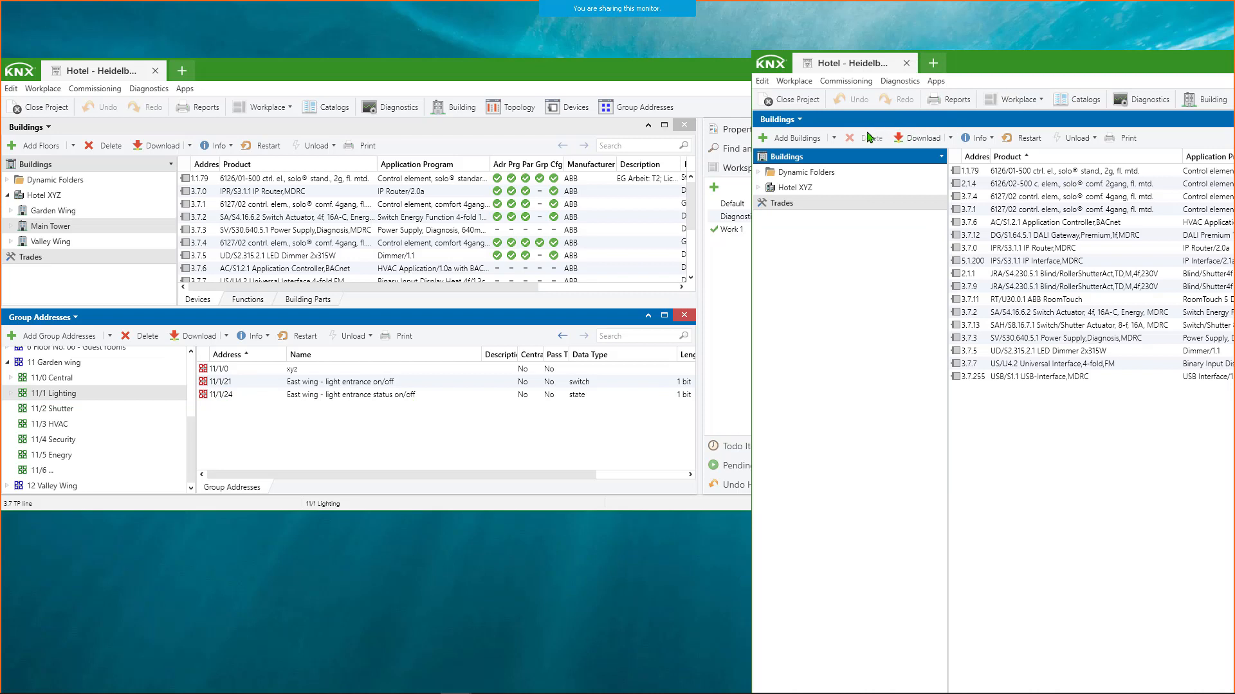
pyautogui.moveTo(1000, 76); pyautogui.dragTo(1014, 86)
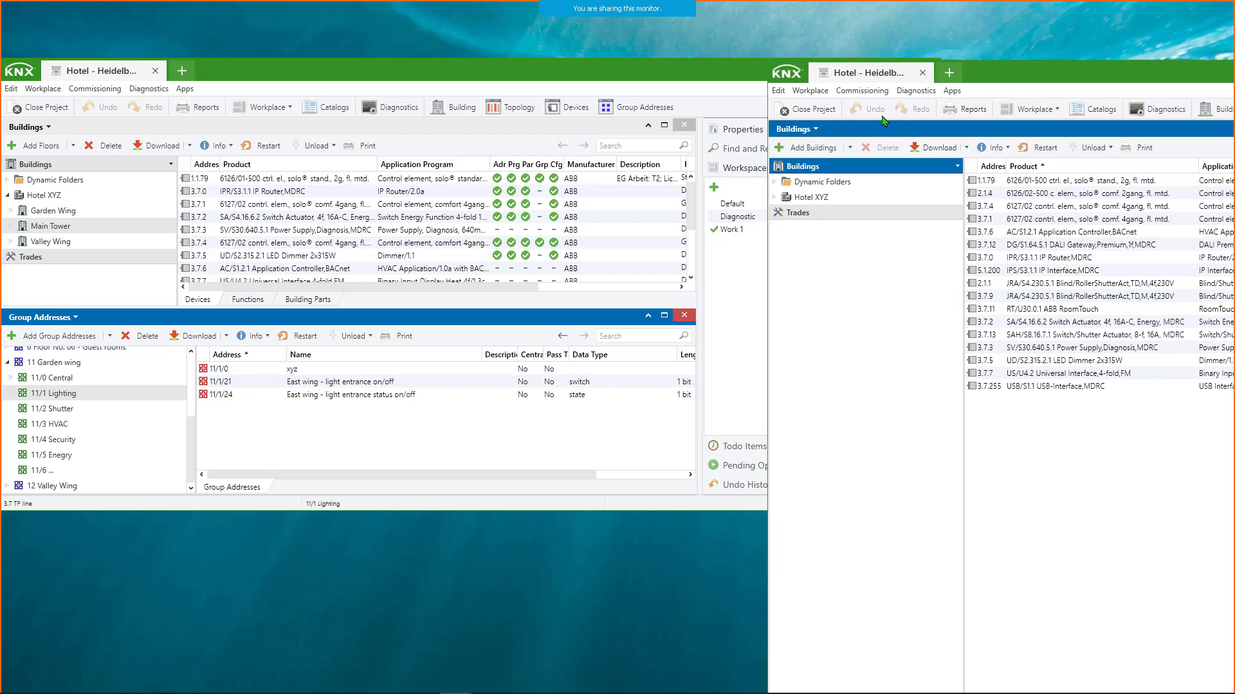
pyautogui.click(815, 130)
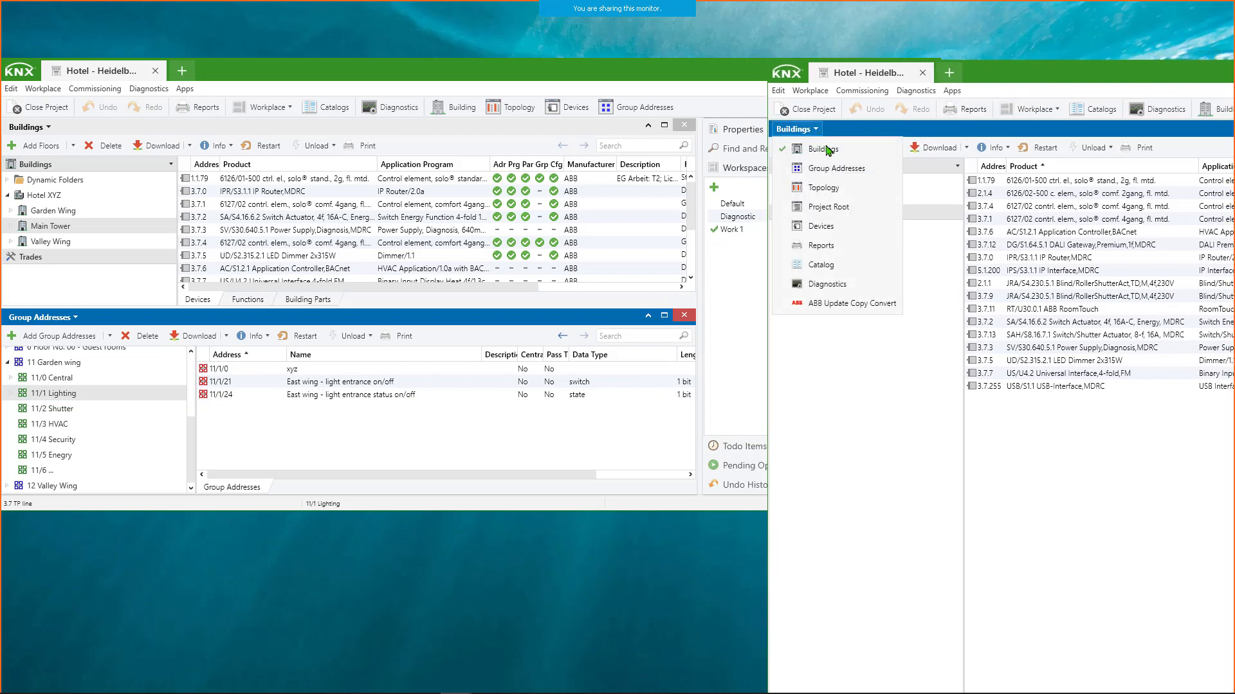
pyautogui.click(831, 169)
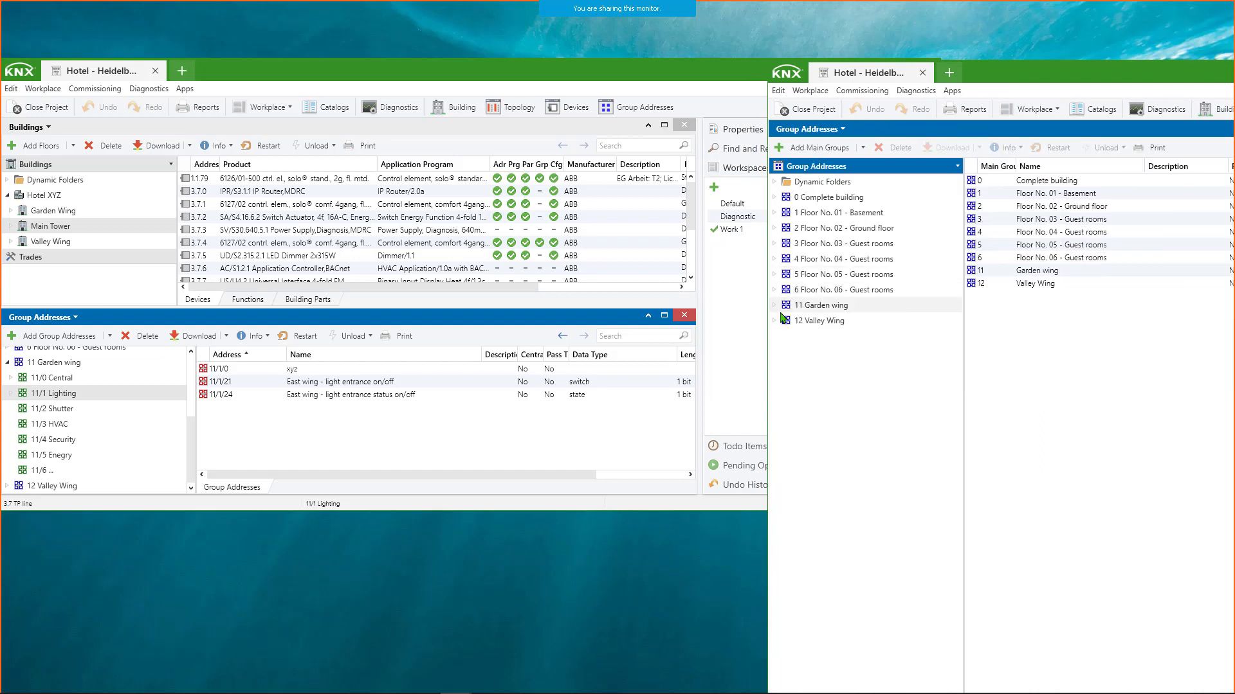
pyautogui.click(784, 309)
pyautogui.click(775, 305)
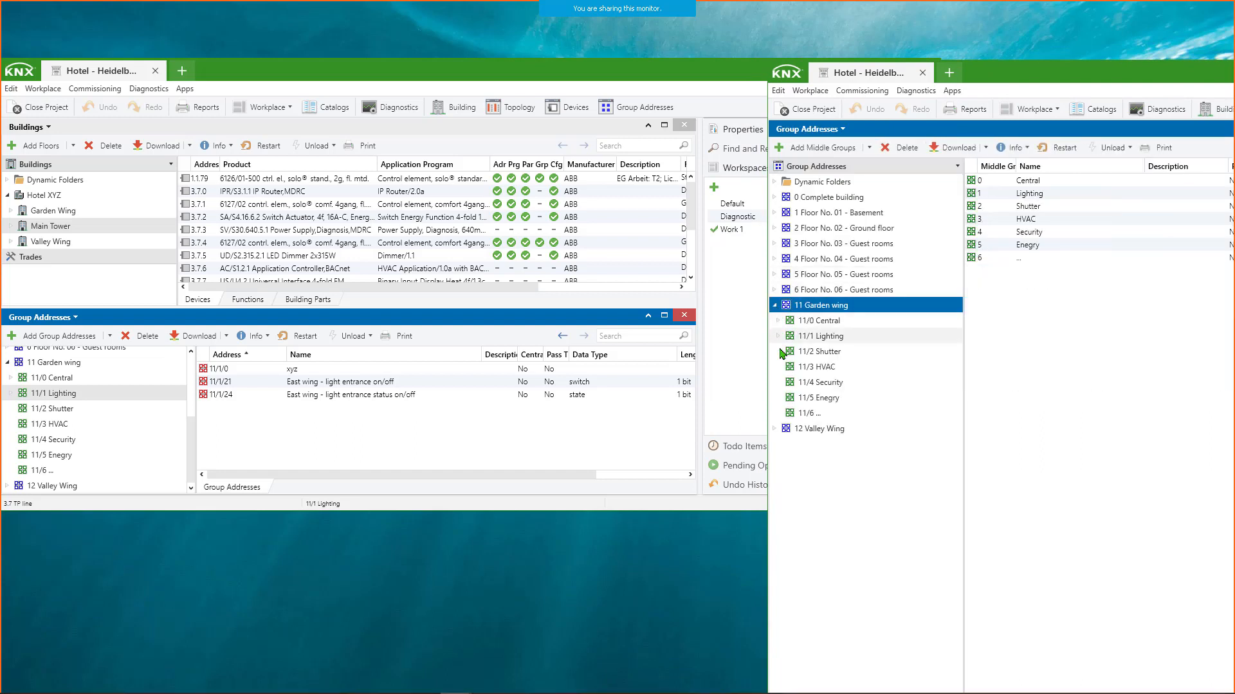
pyautogui.click(778, 336)
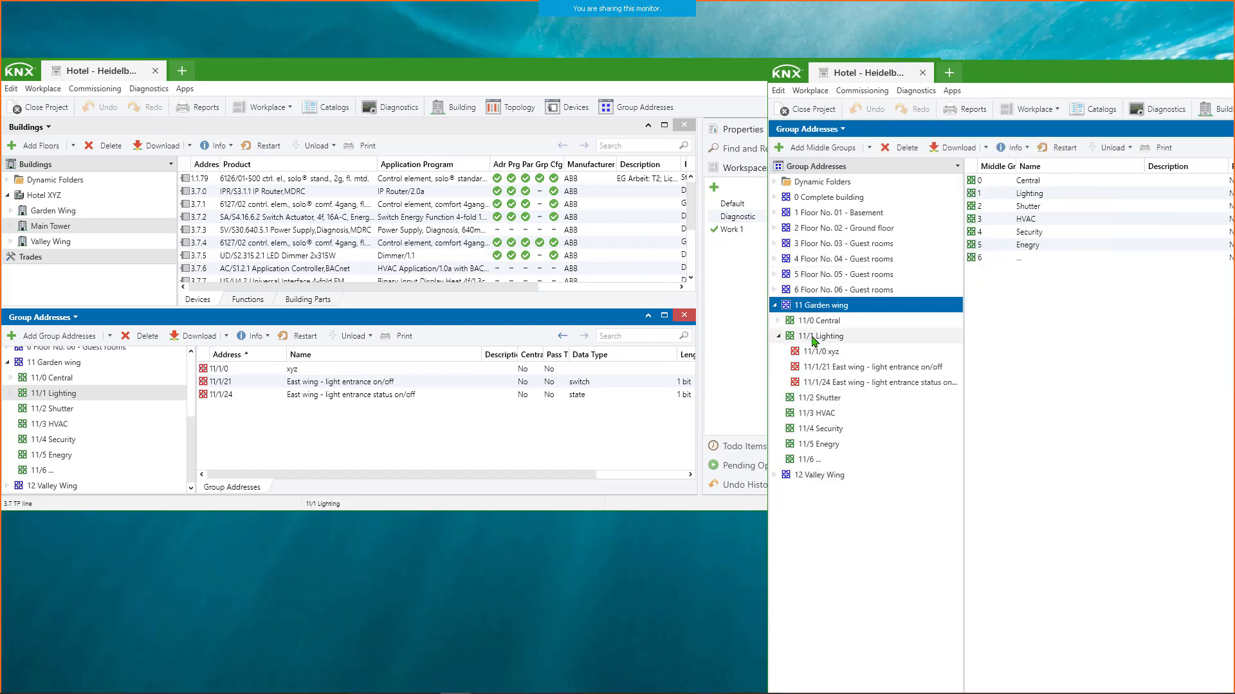
pyautogui.click(822, 337)
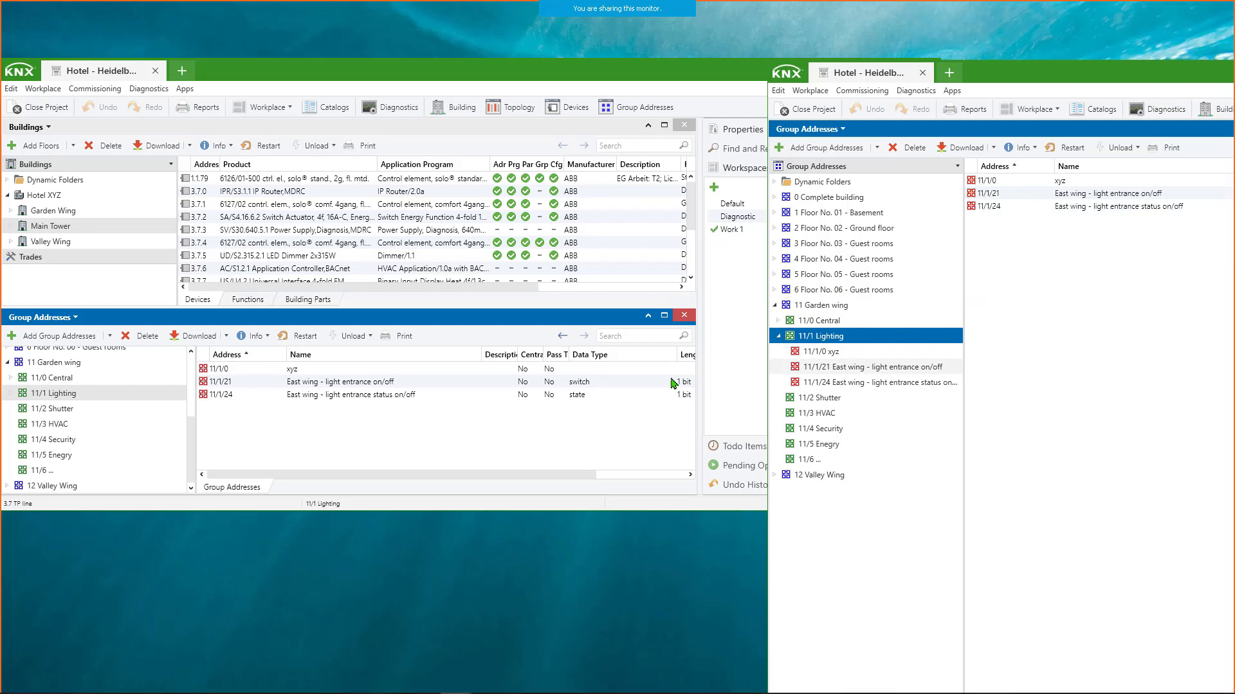
# - Narrow the original window, add group address 11/1/6 named Hello KNX to 11/1 Lighting, and select it in both windows
pyautogui.click(58, 395)
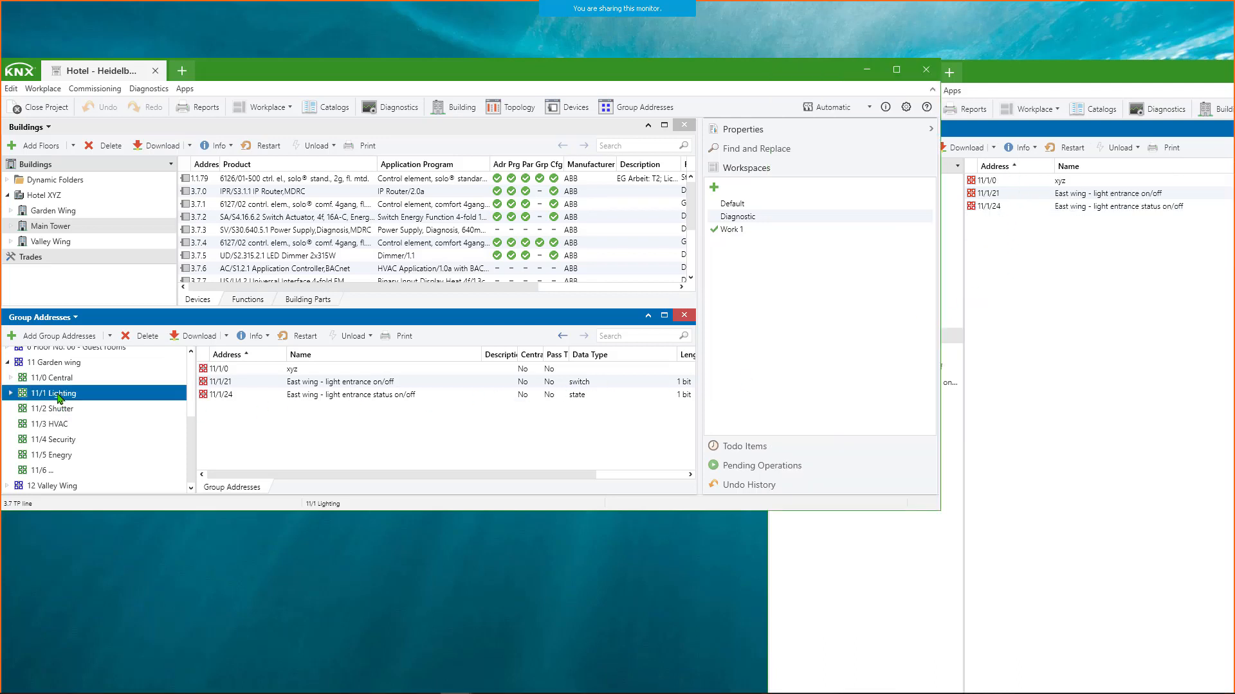
pyautogui.moveTo(940, 348); pyautogui.dragTo(746, 345)
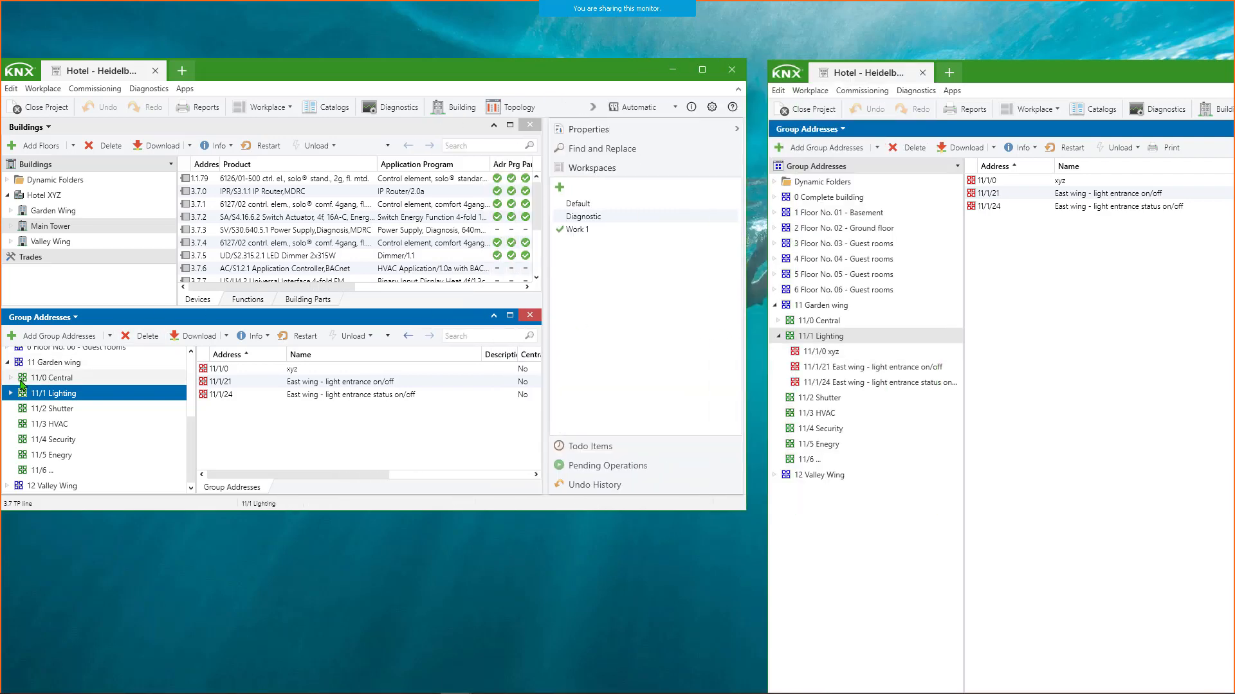
pyautogui.click(66, 336)
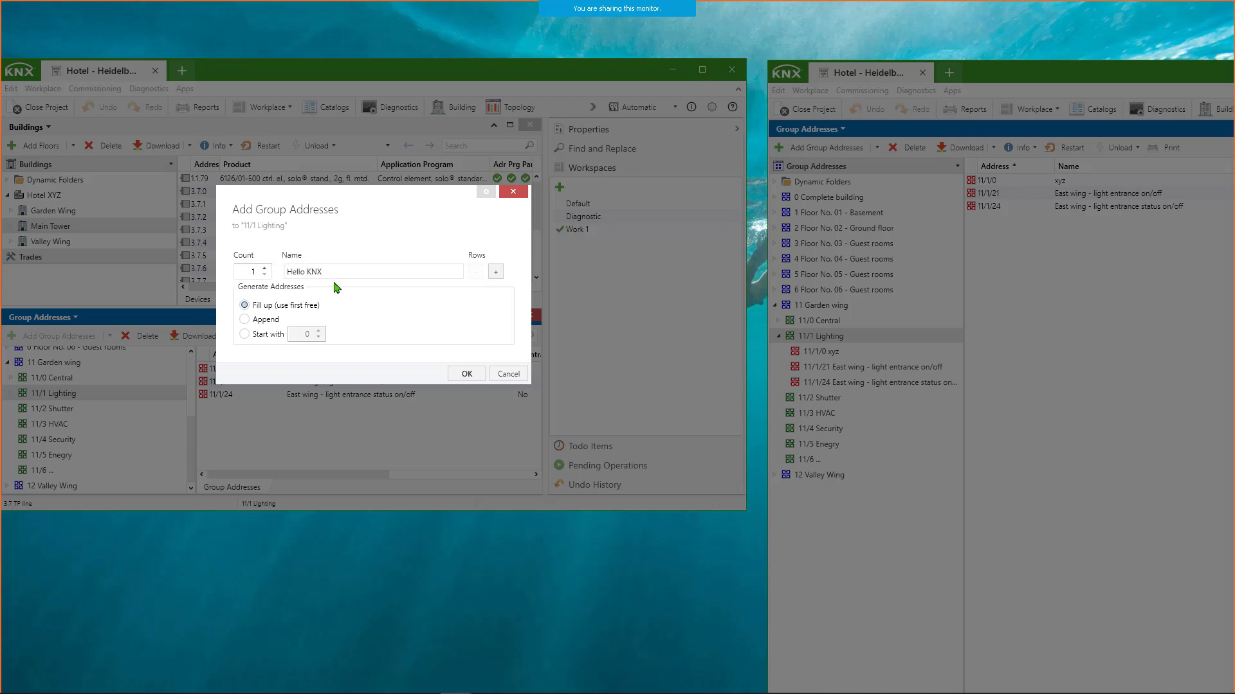
pyautogui.click(256, 335)
pyautogui.hotkey('ctrl', 'a')
pyautogui.click(467, 374)
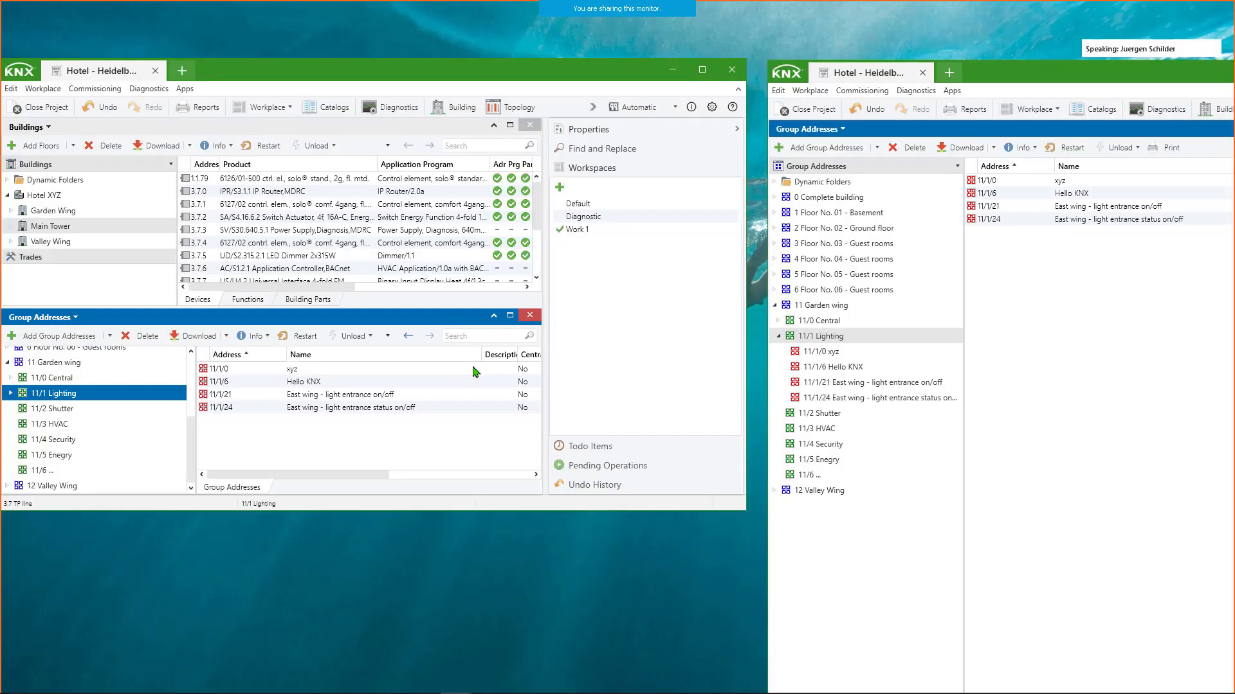
pyautogui.click(252, 384)
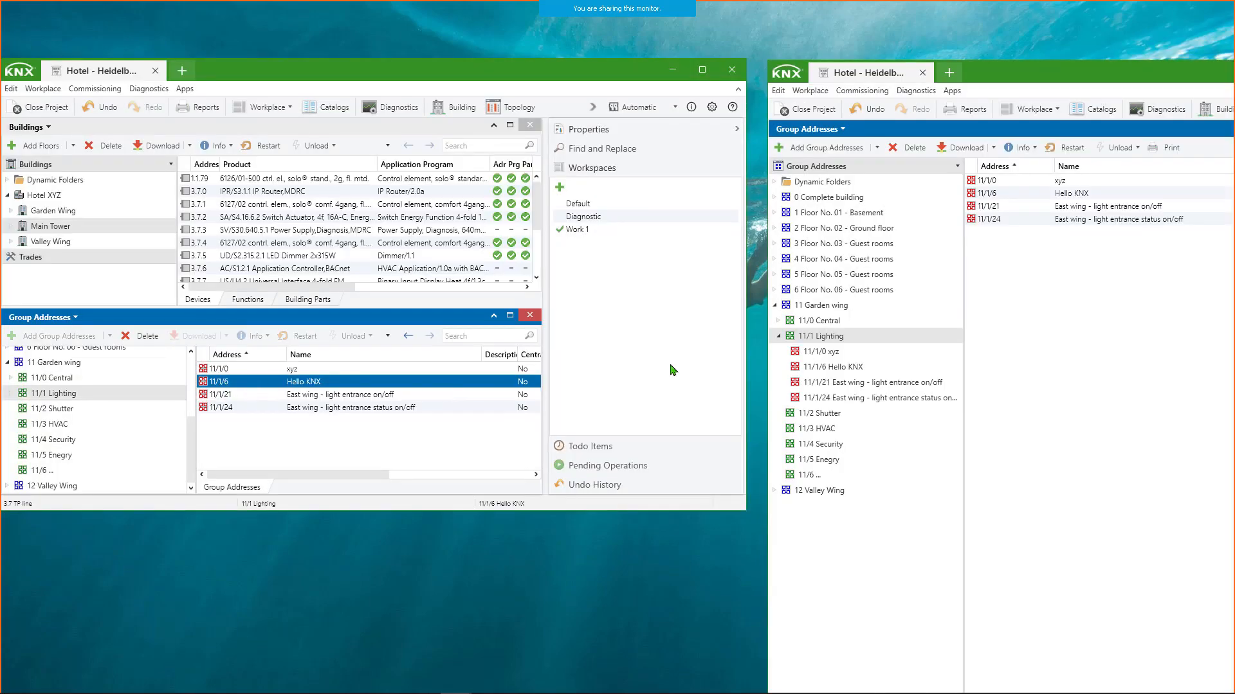
pyautogui.click(1031, 193)
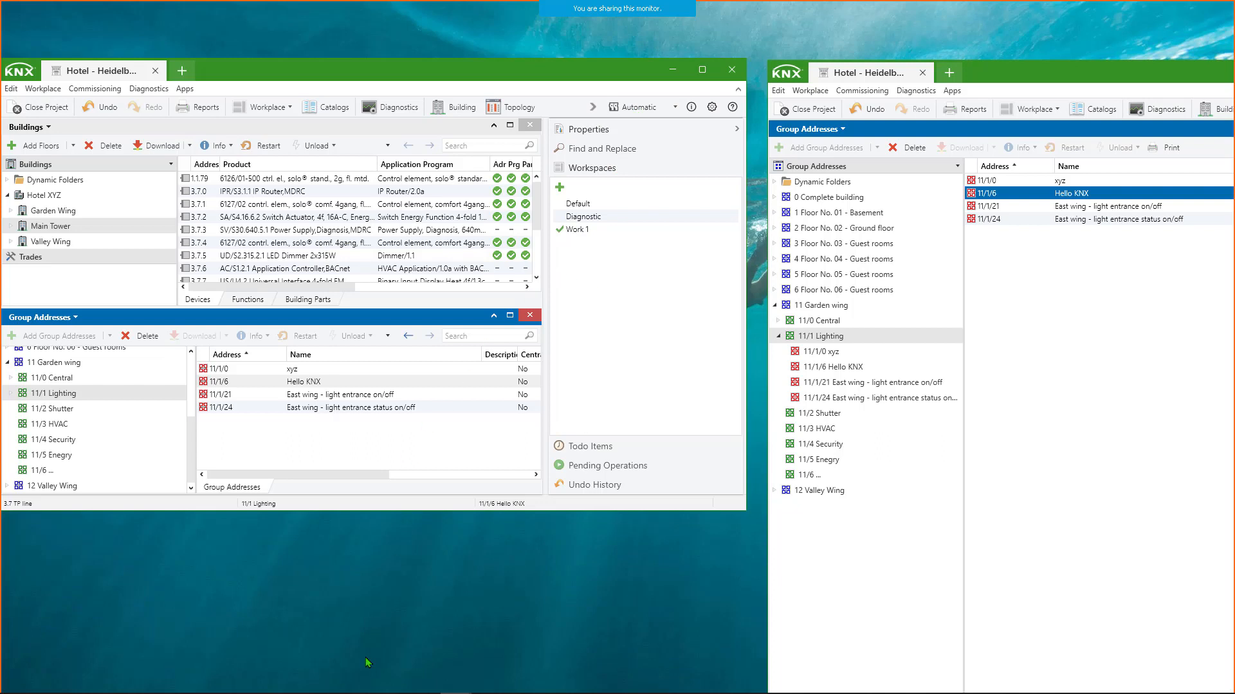
# - Switch to Task Manager, examine which windows run under the ETS6 process, and minimize Task Manager
pyautogui.moveTo(425, 692)
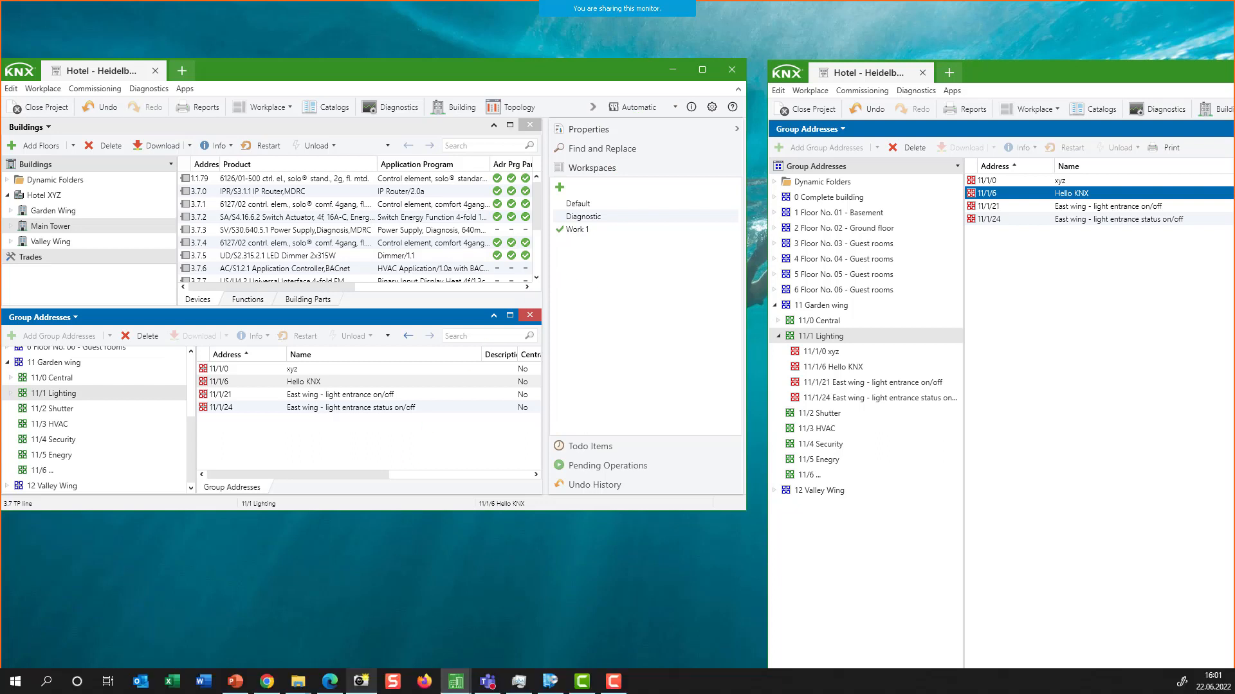
pyautogui.click(519, 682)
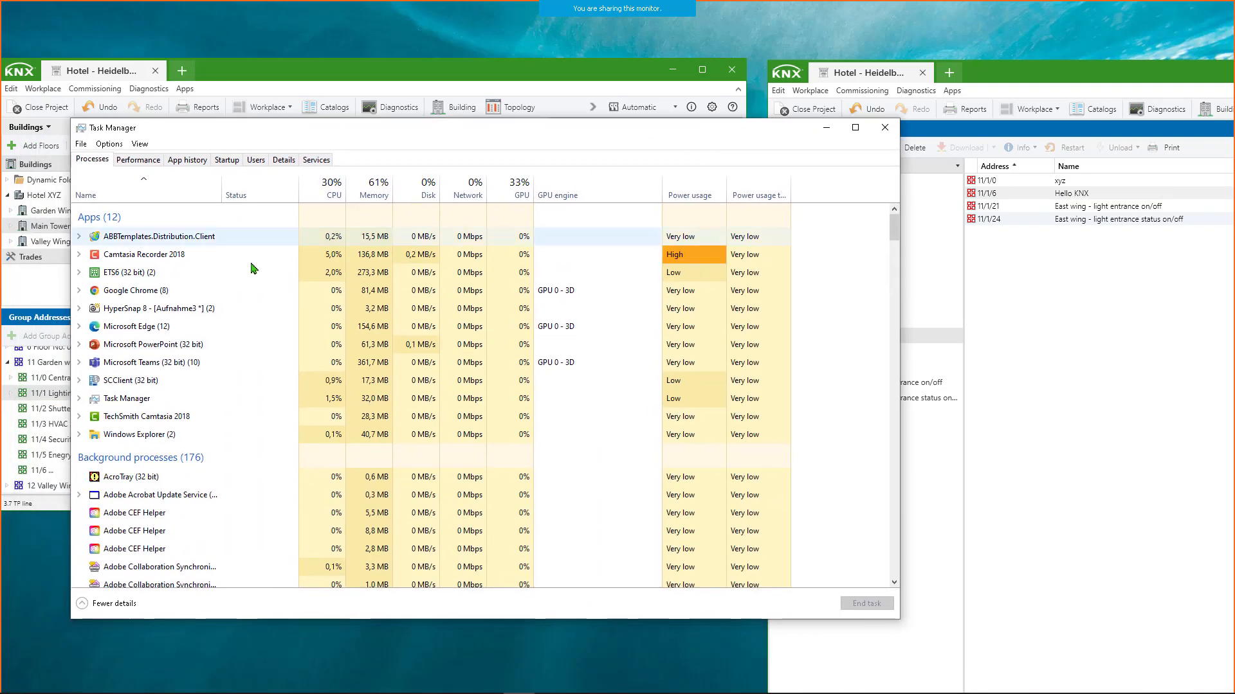
pyautogui.click(141, 275)
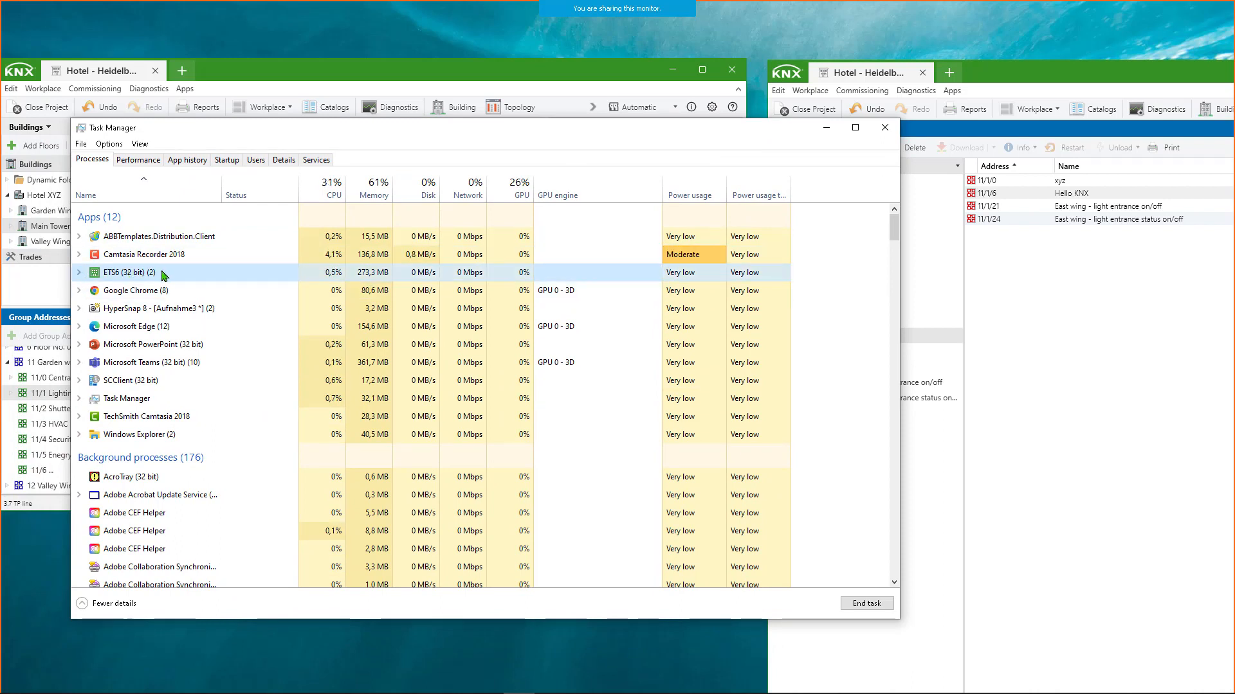
pyautogui.moveTo(333, 134); pyautogui.dragTo(378, 221)
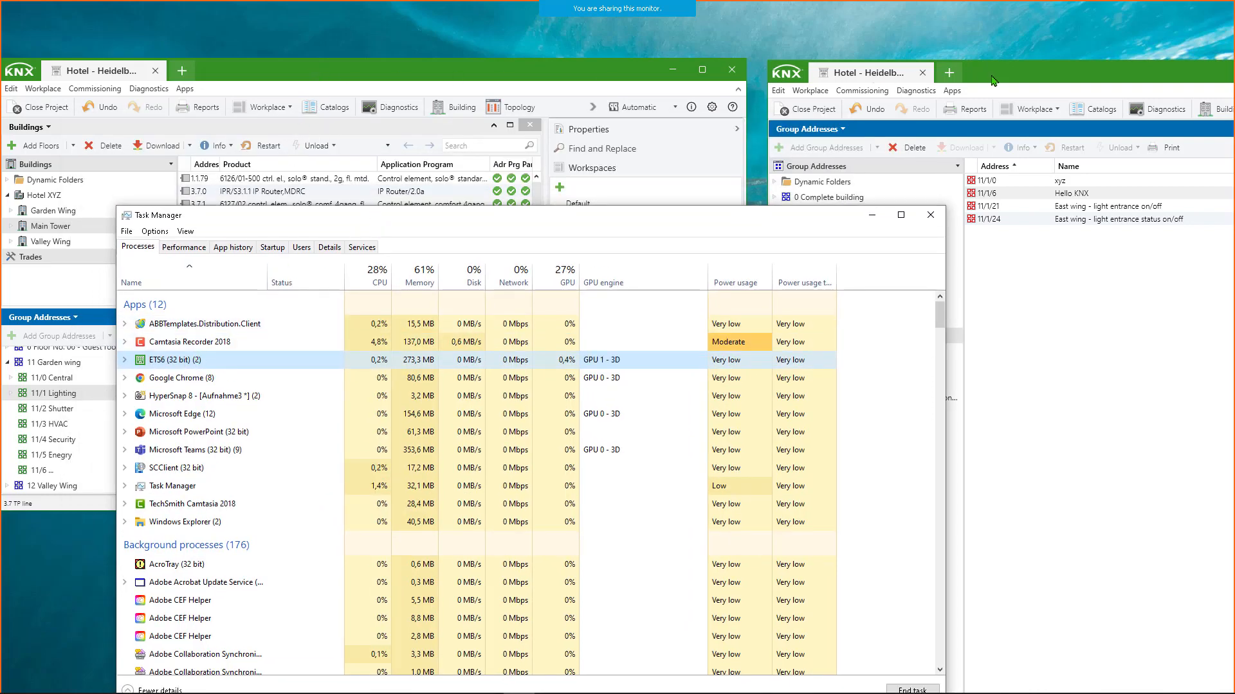
pyautogui.click(126, 361)
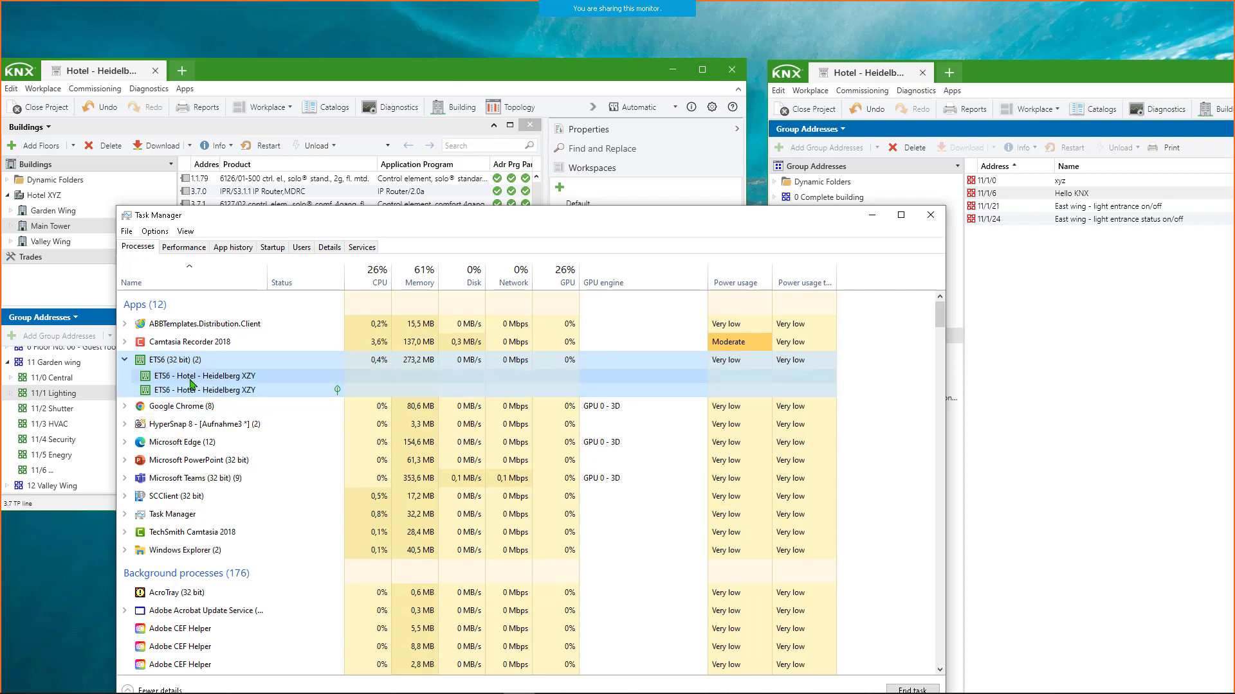
pyautogui.click(194, 378)
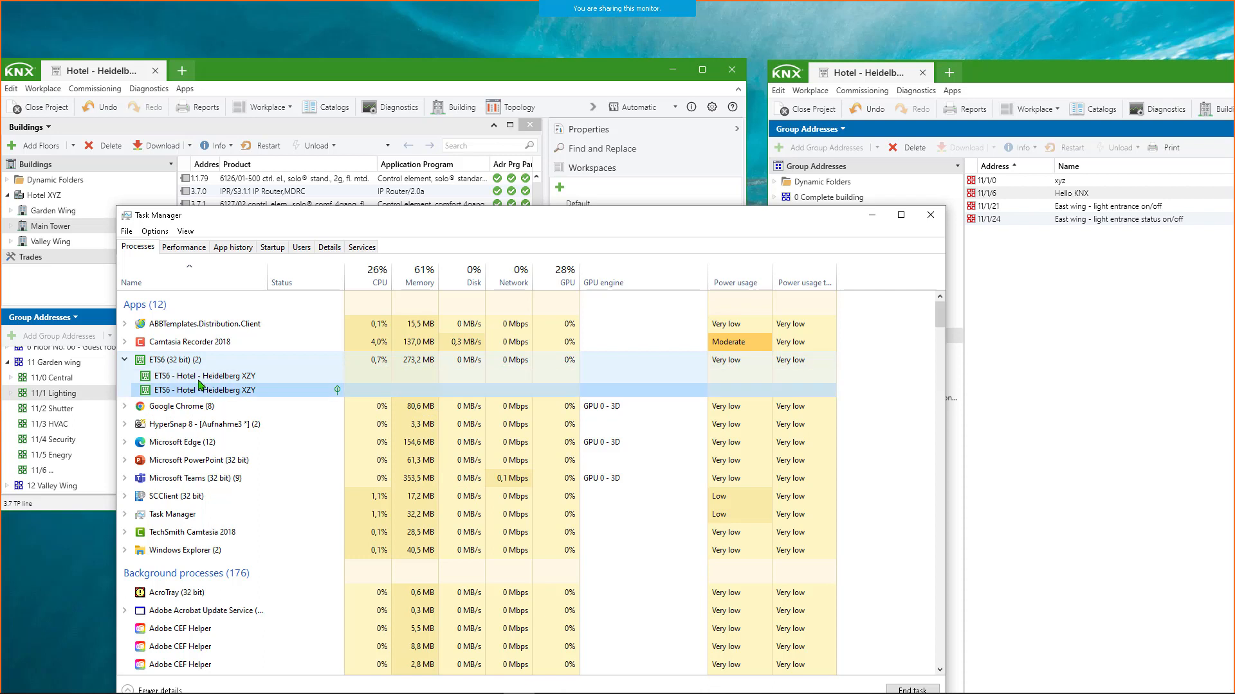
pyautogui.click(131, 364)
pyautogui.click(126, 361)
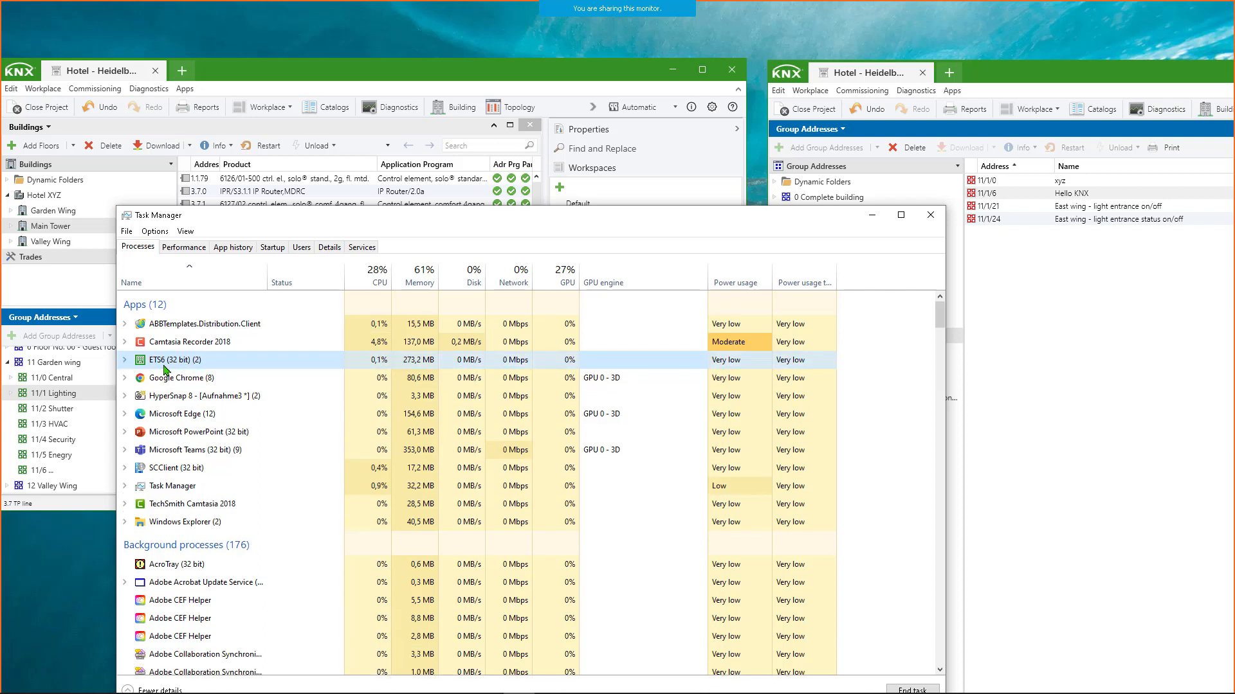
pyautogui.click(872, 215)
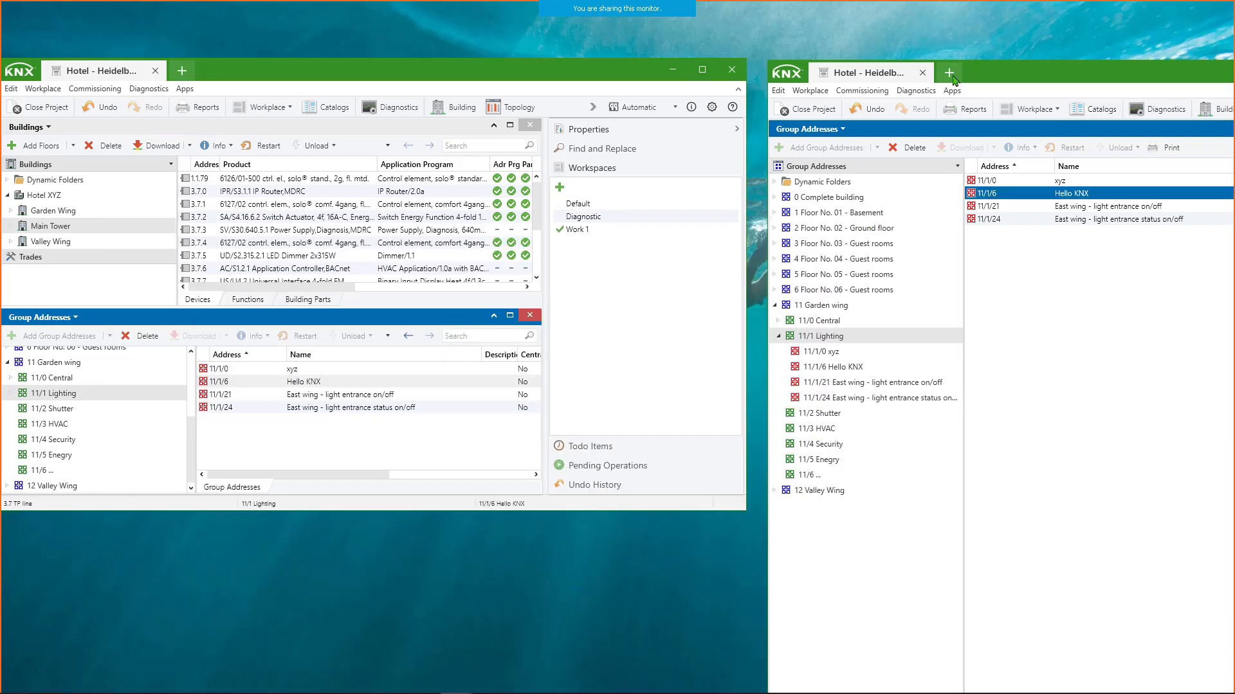
# - Maximize the original project window without its Group Addresses view, and add an Overview tab beside the project
pyautogui.click(702, 69)
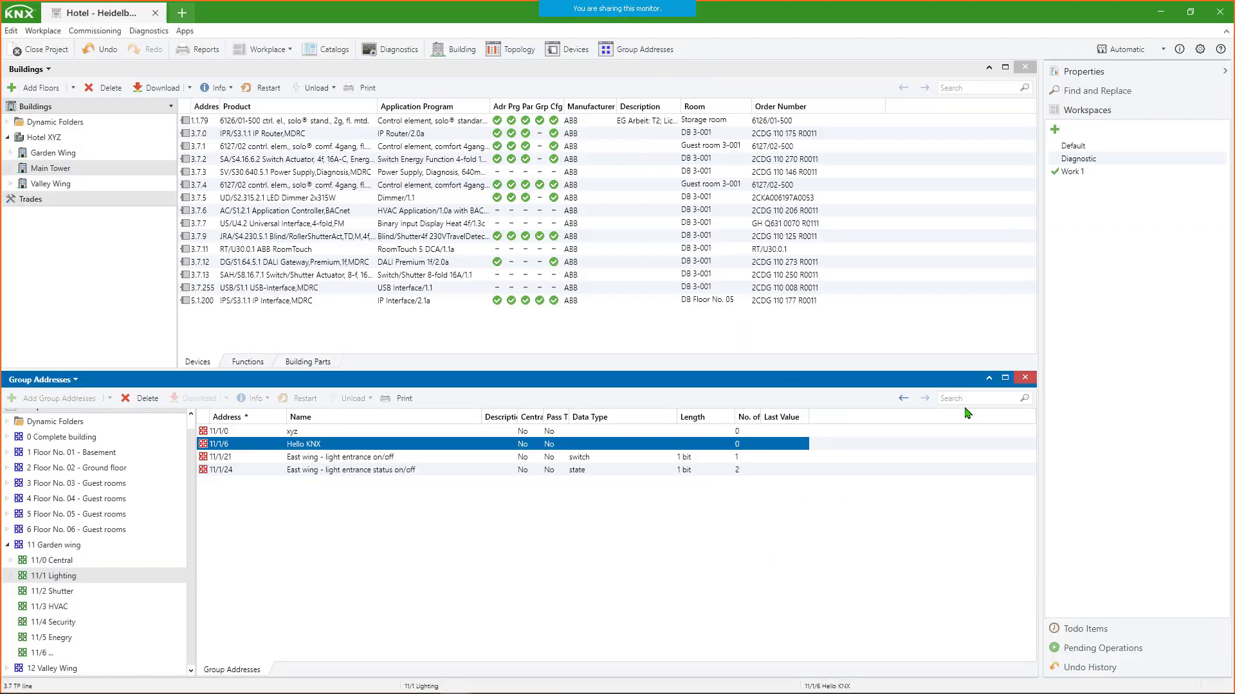
pyautogui.click(1024, 378)
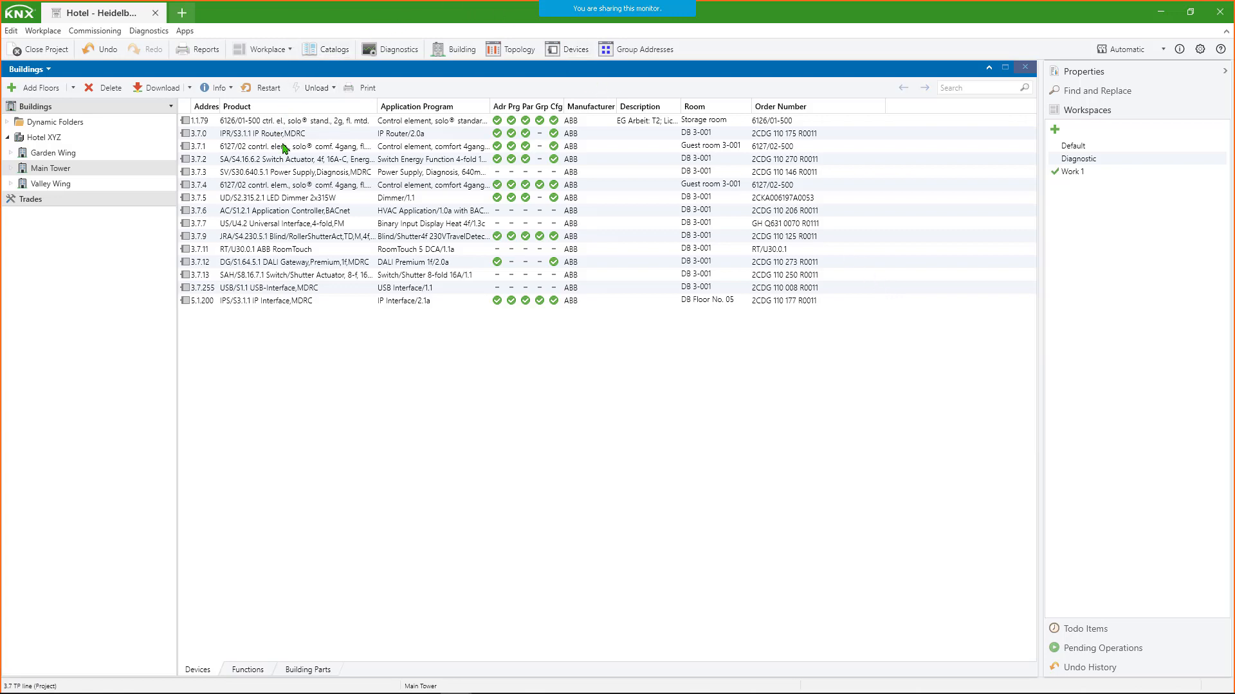
pyautogui.click(188, 14)
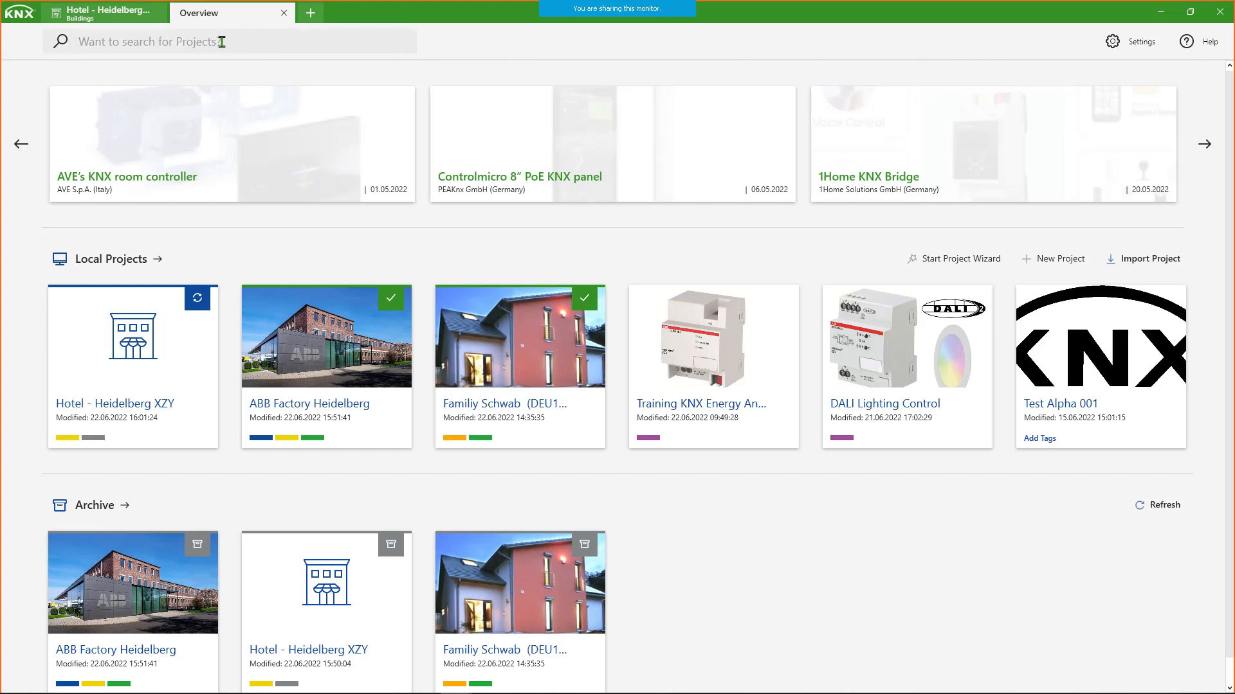
# - Return to the project tab and open the settings of the Automatic bus interface
pyautogui.click(119, 14)
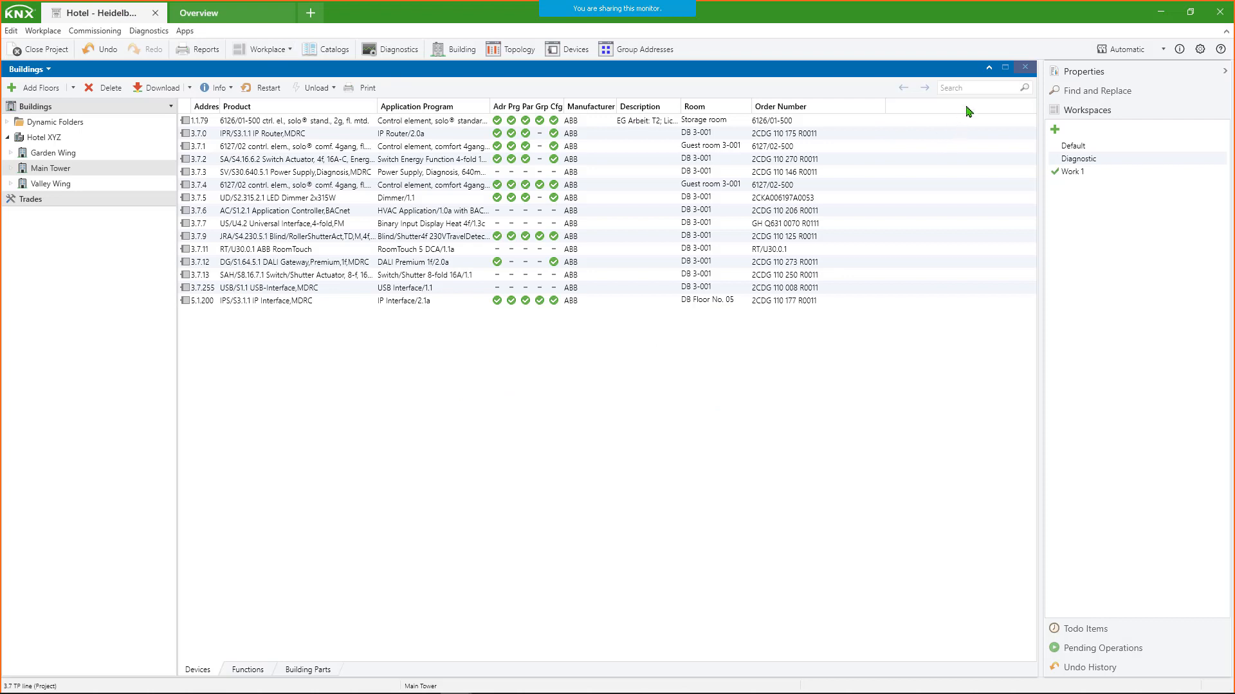
pyautogui.click(1163, 52)
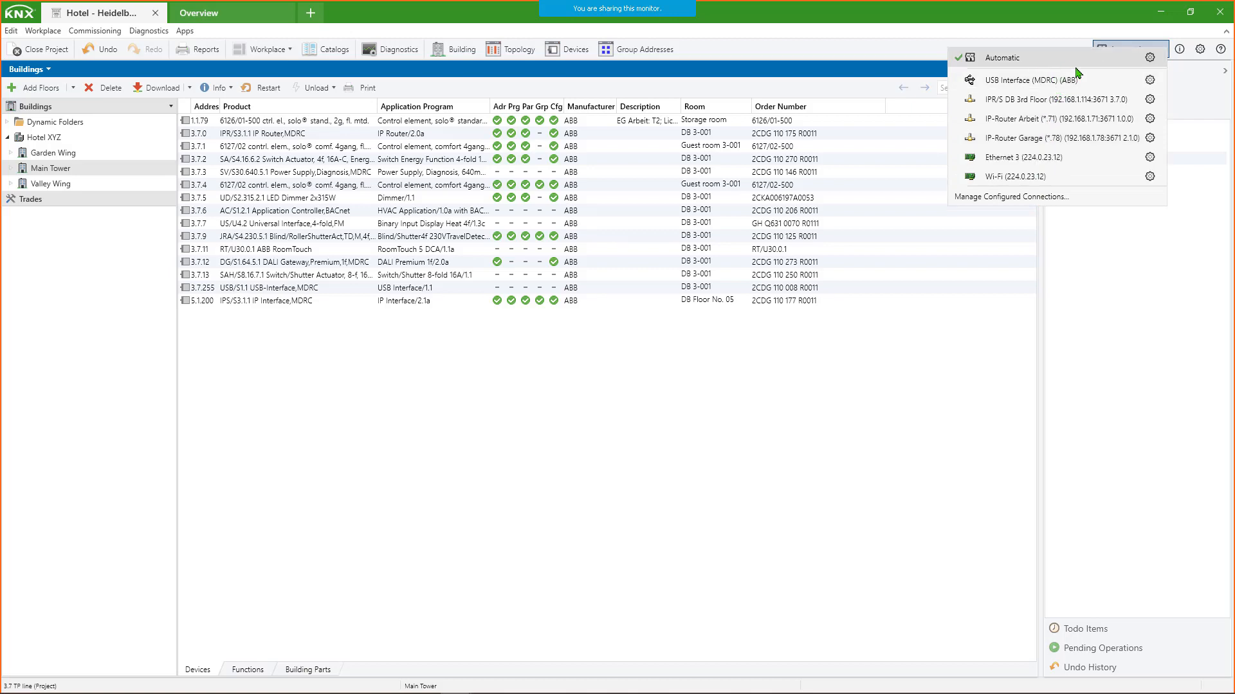
pyautogui.click(1150, 57)
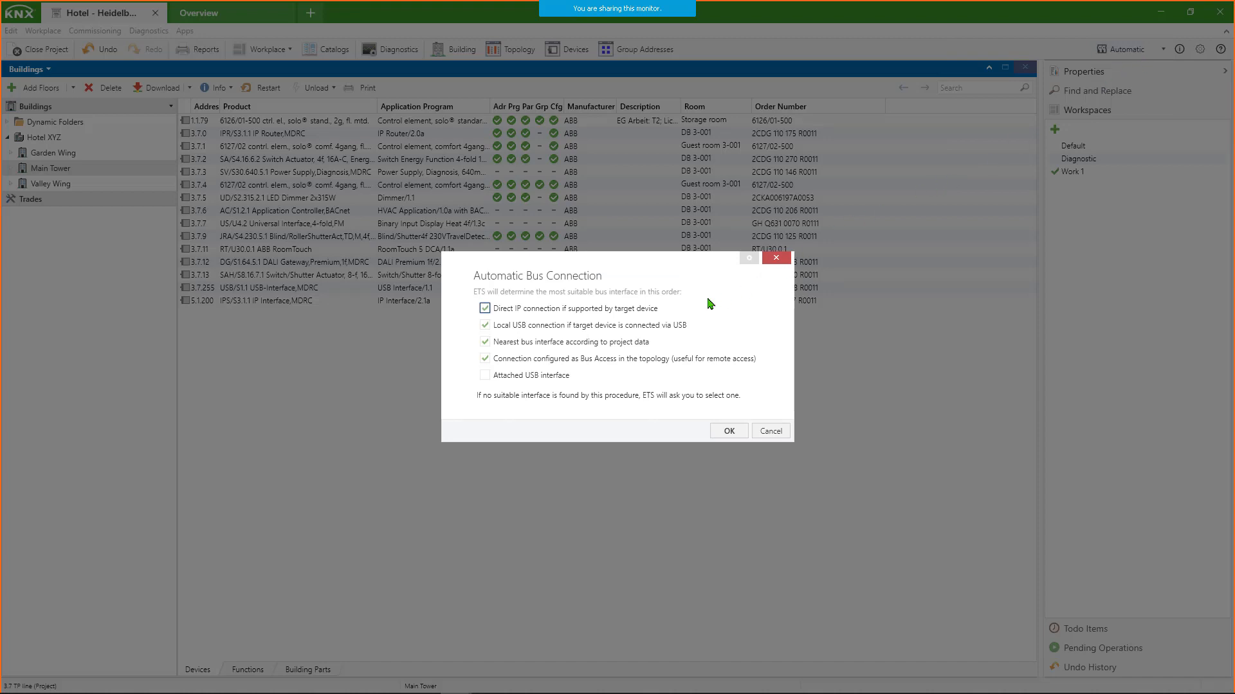
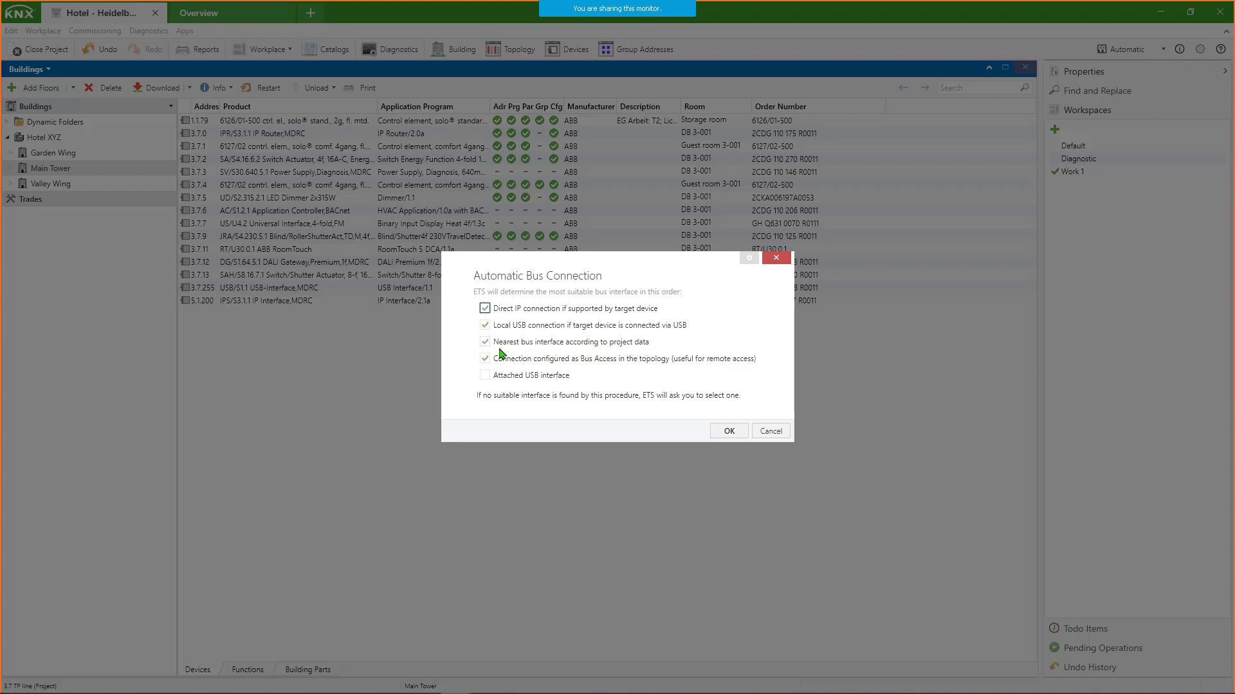
# - Accept the automatic bus connection order and expand the Main Tower tree to the tunnels of IP router 3.7.0 in DB 3-001
pyautogui.click(729, 432)
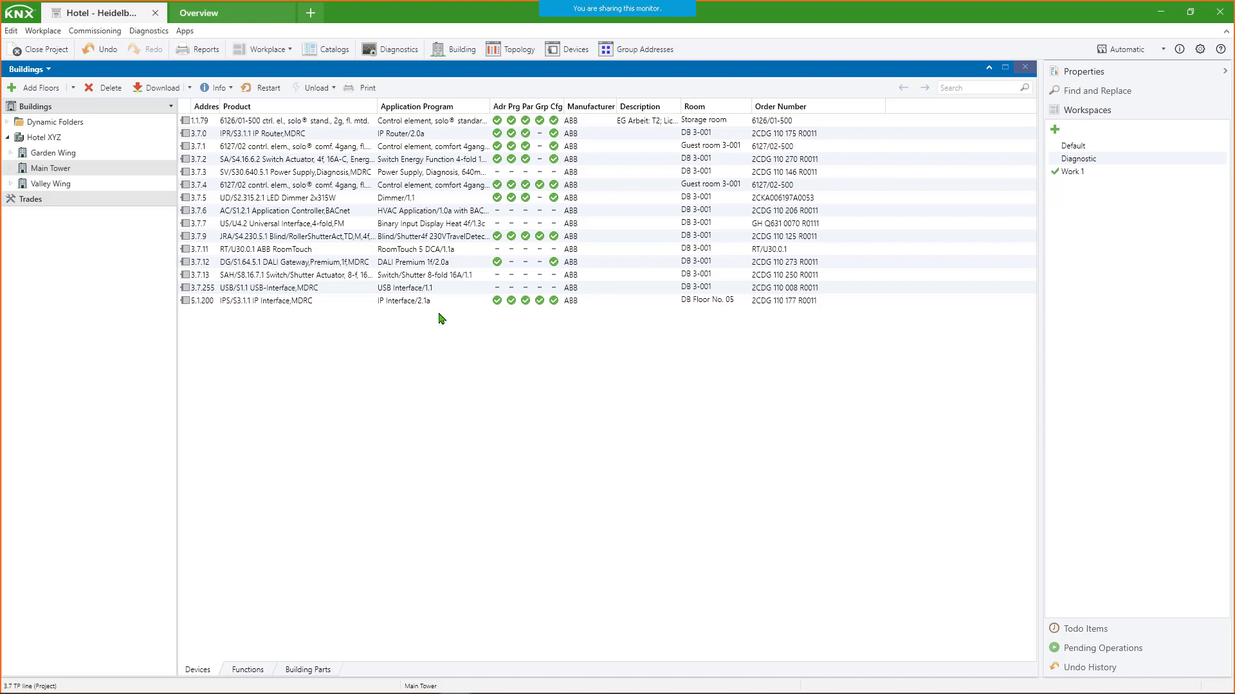
pyautogui.click(232, 161)
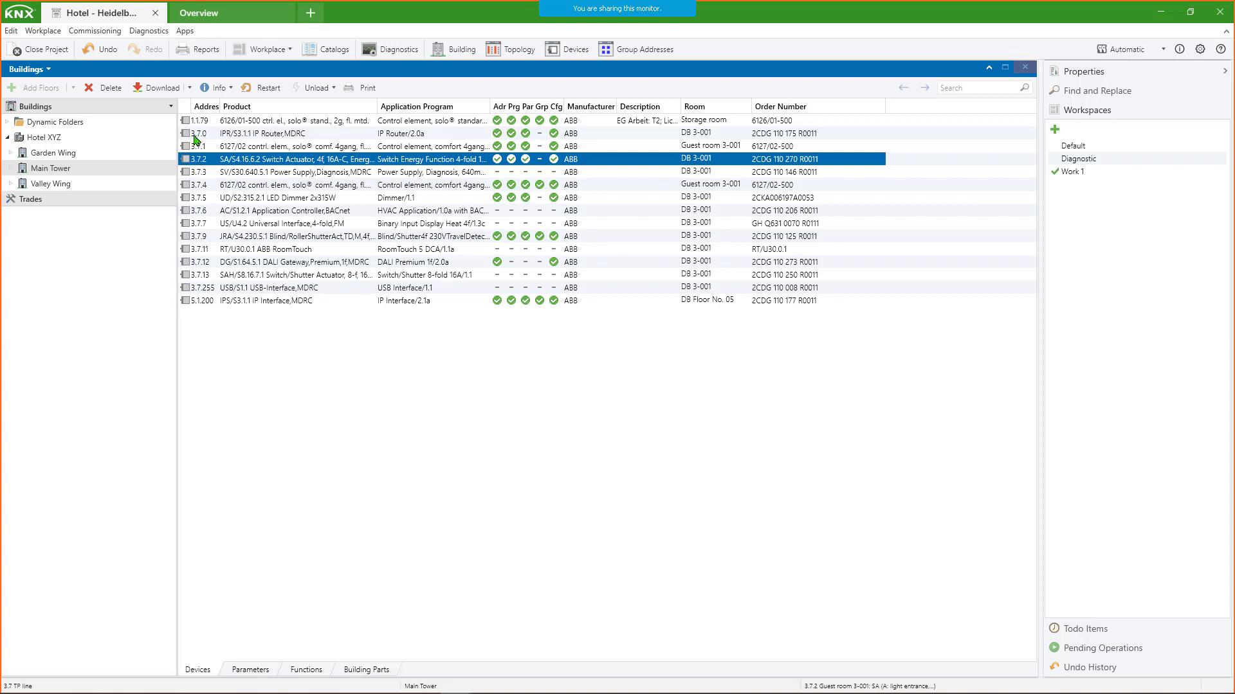
pyautogui.click(11, 169)
pyautogui.click(16, 214)
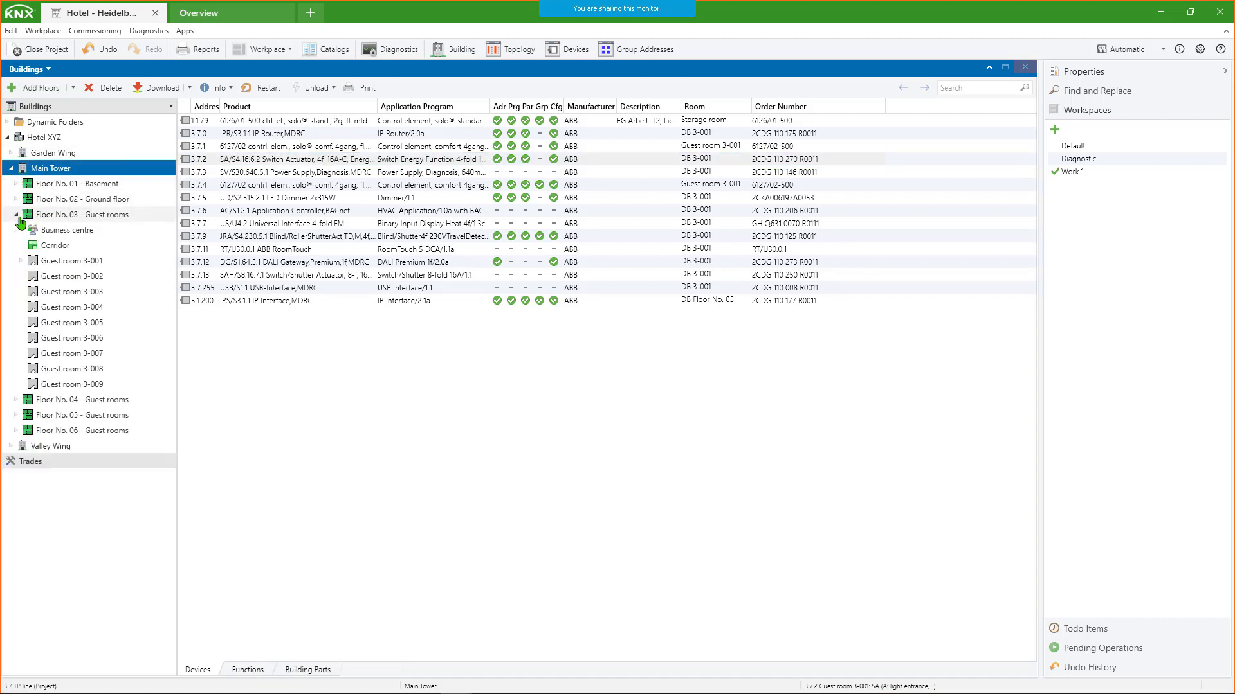
pyautogui.click(21, 261)
pyautogui.click(23, 279)
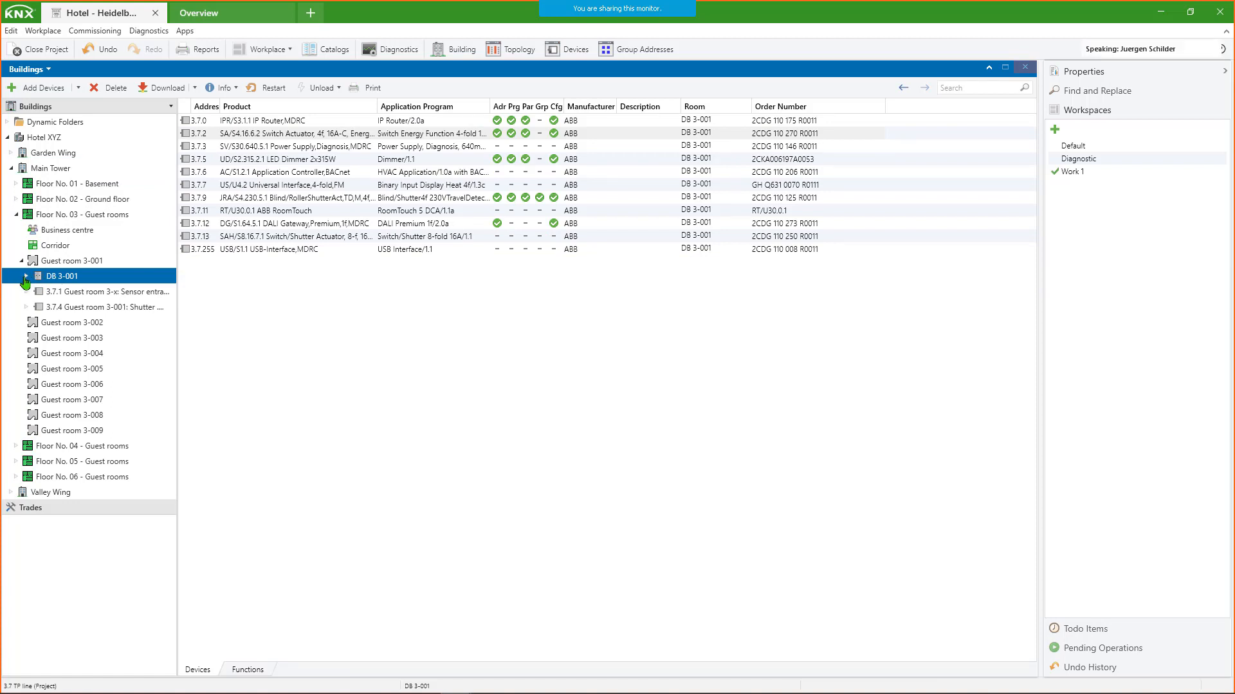
pyautogui.click(25, 277)
pyautogui.click(64, 294)
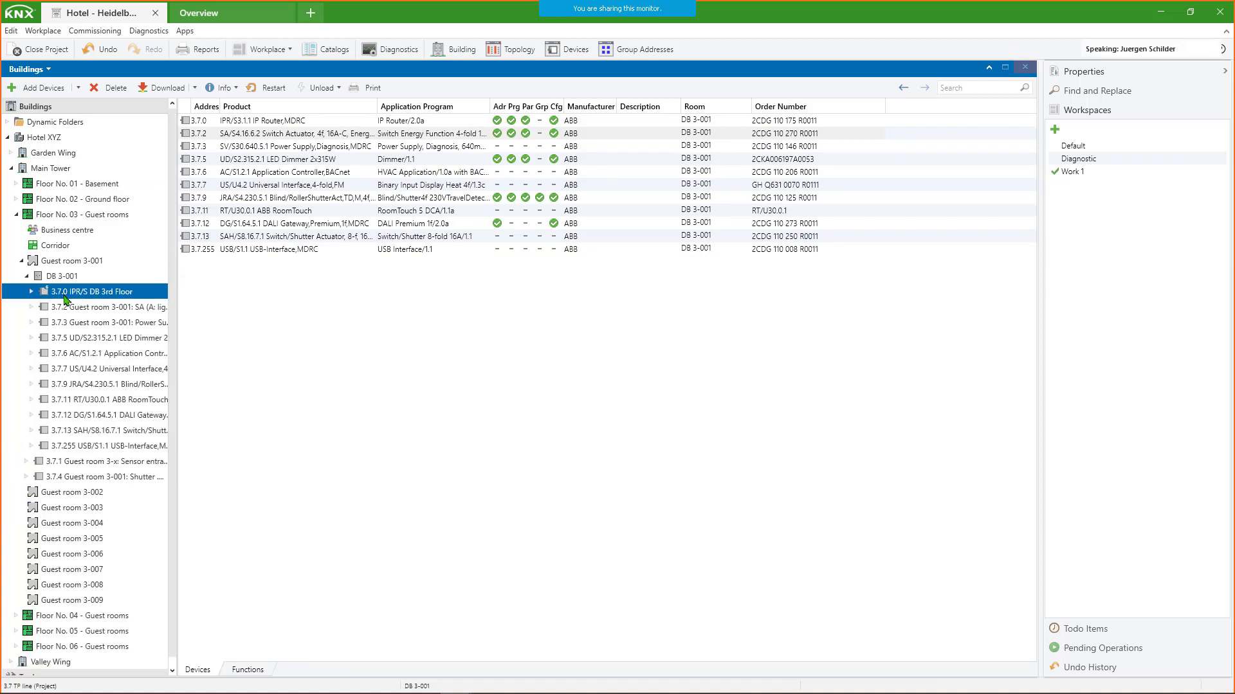
pyautogui.click(31, 292)
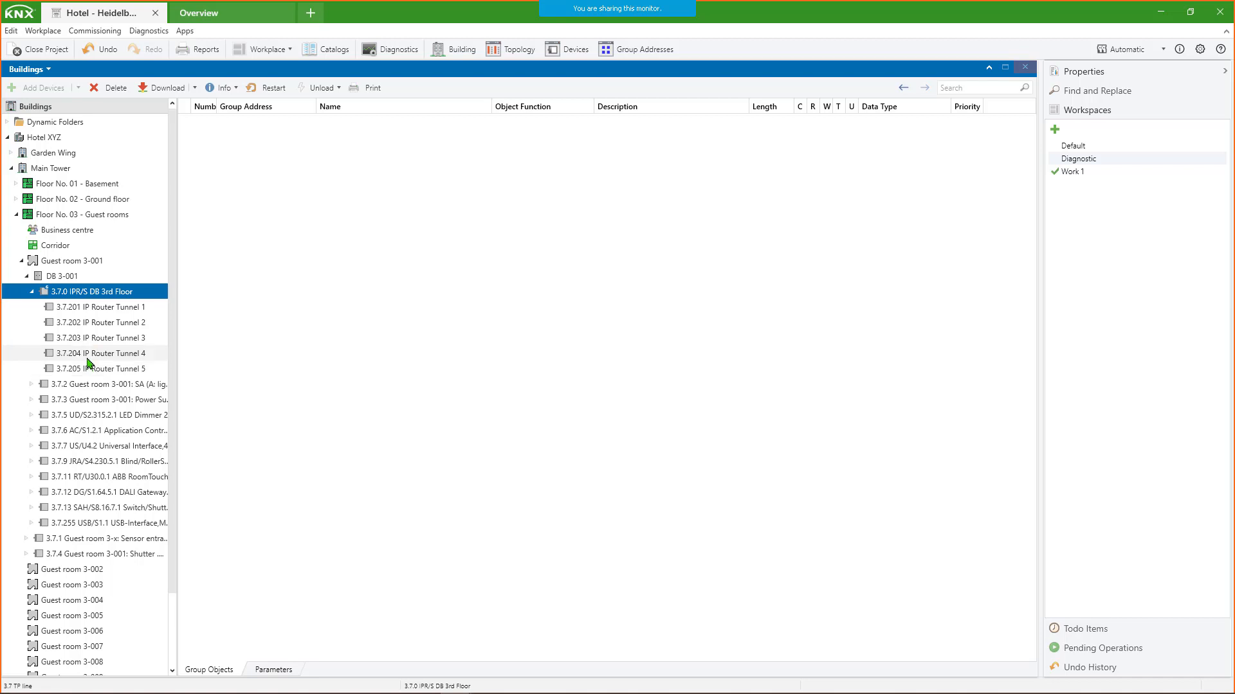
# - List all devices of Guest room 3-001 with DB 3-001 collapsed, and review the available bus interfaces
pyautogui.click(45, 261)
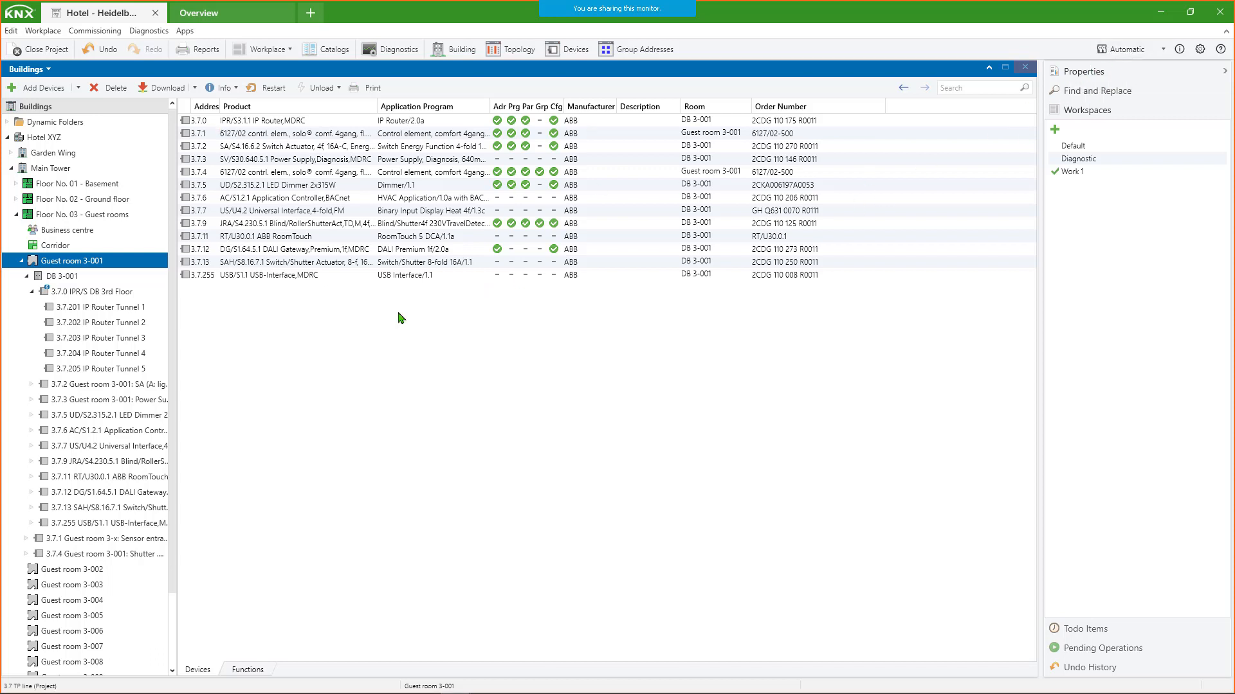
pyautogui.click(27, 276)
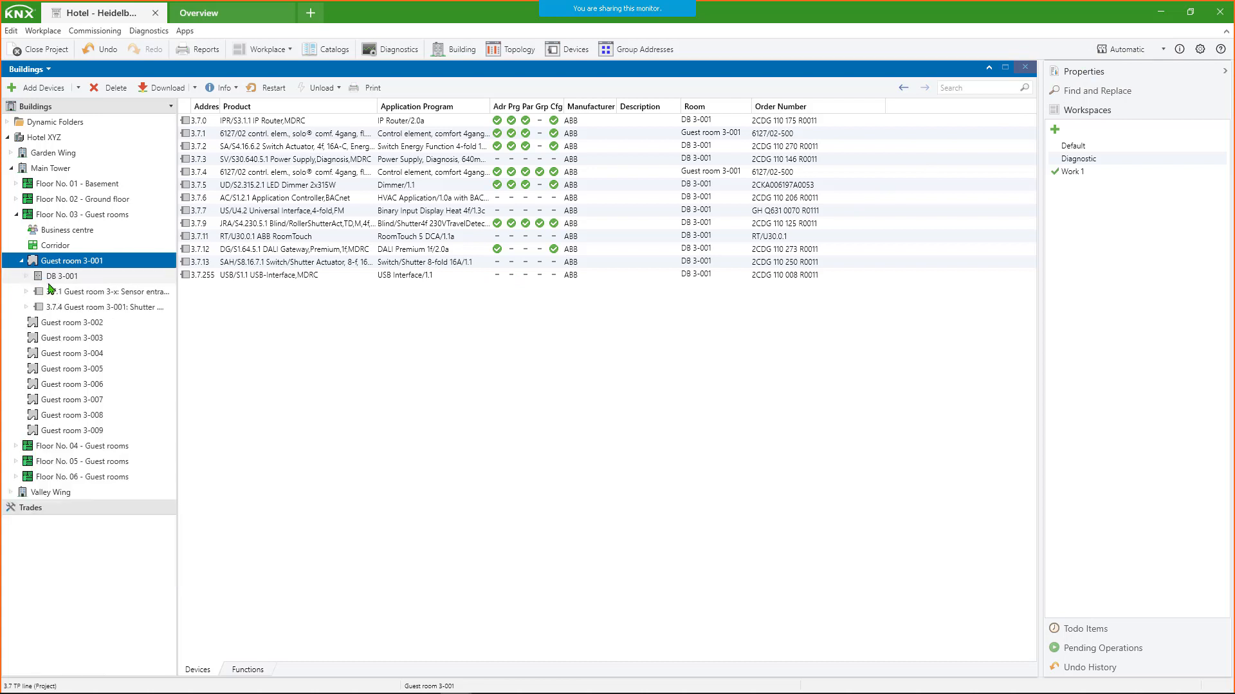
pyautogui.click(1161, 52)
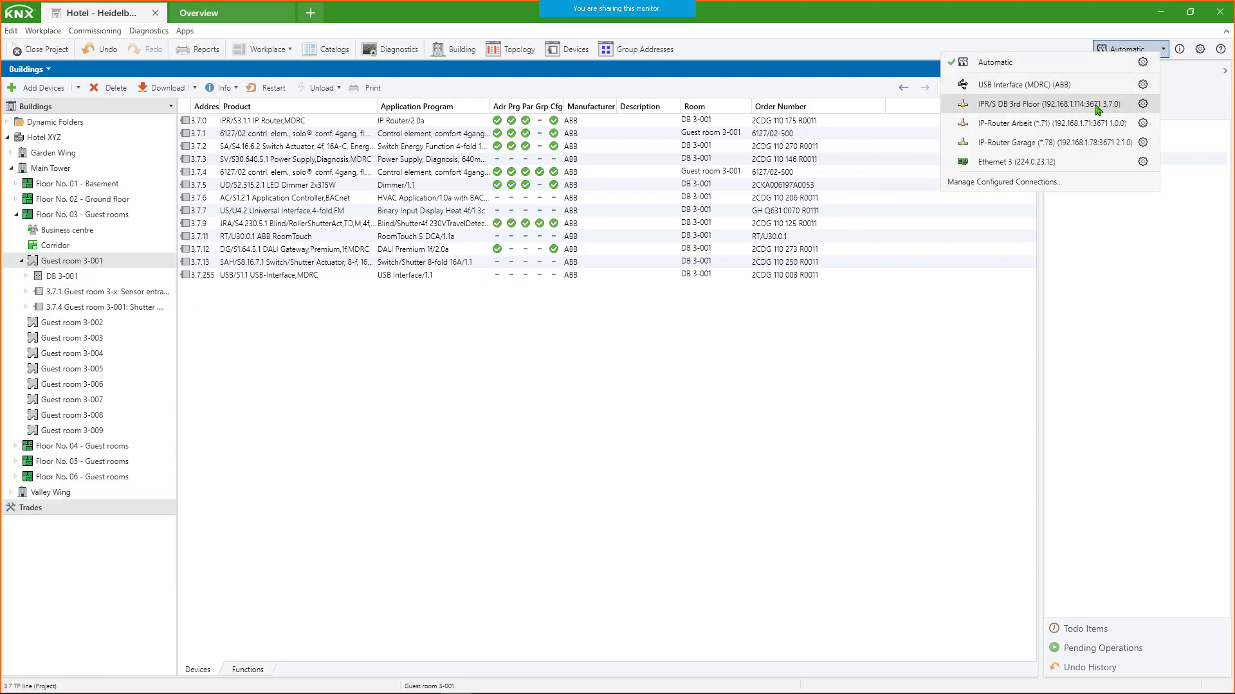
pyautogui.click(1009, 25)
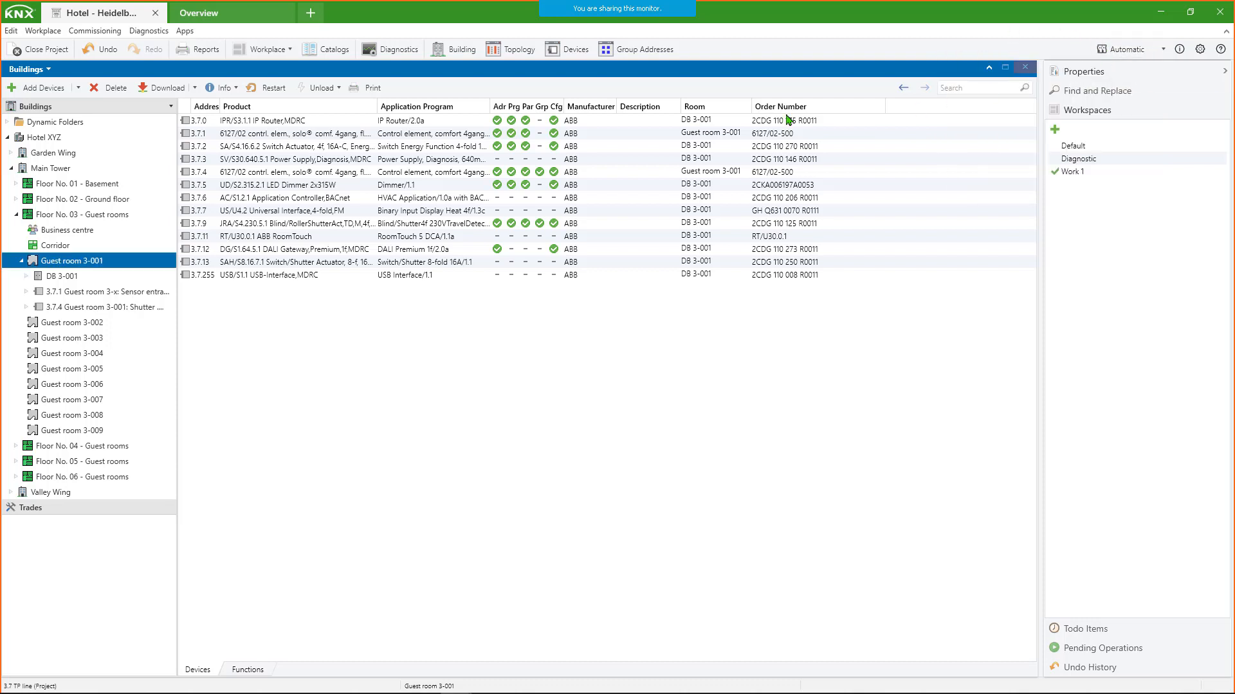
# - Download the application to switch actuator 3.7.2 in Guest room 3-001 and inspect the details of the pending operation
pyautogui.click(213, 147)
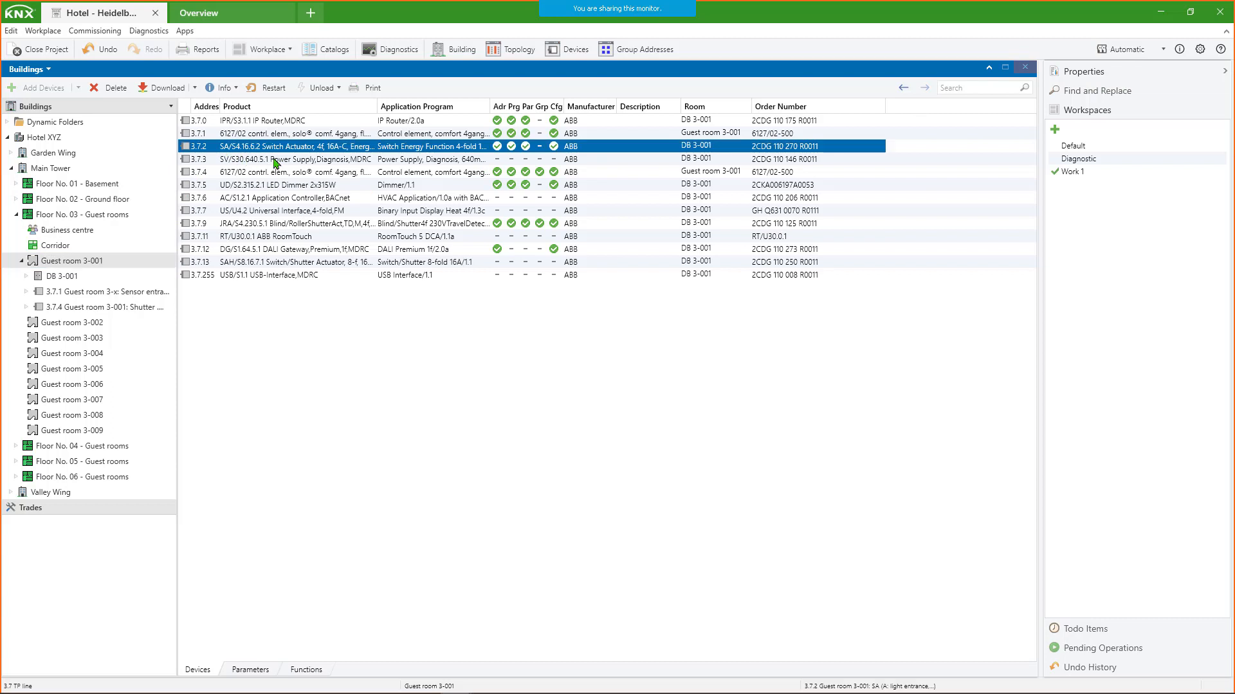
pyautogui.click(194, 88)
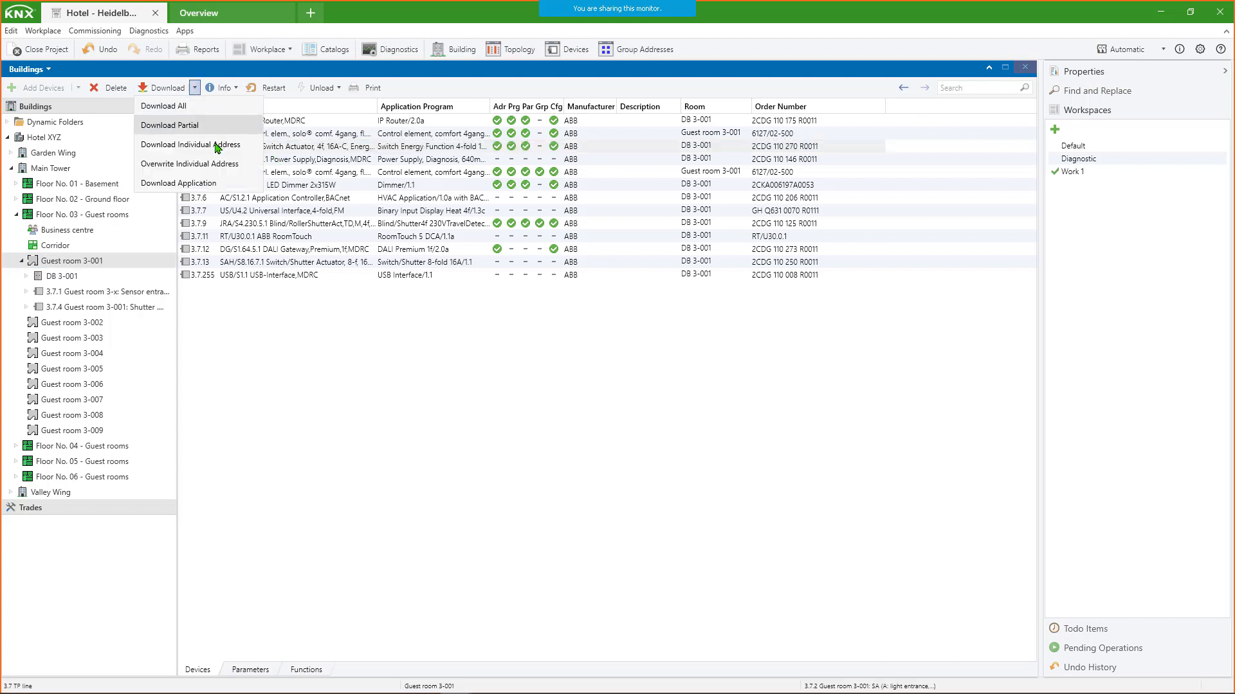
pyautogui.click(194, 185)
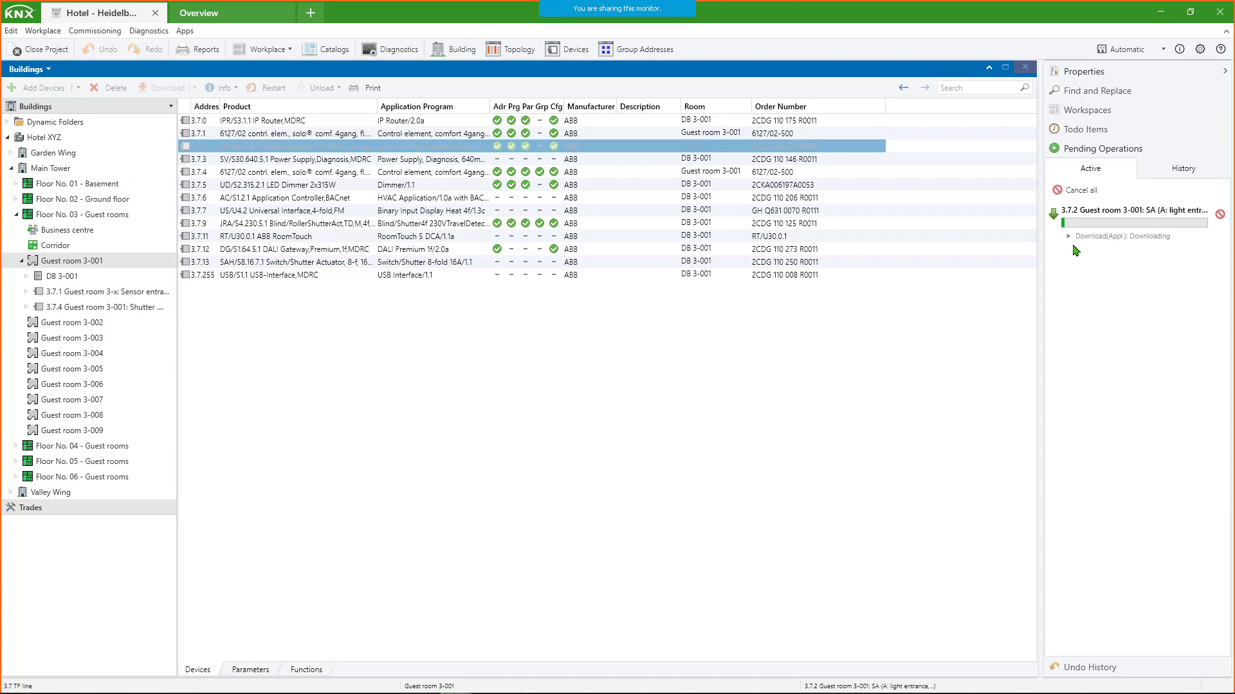
pyautogui.click(1068, 236)
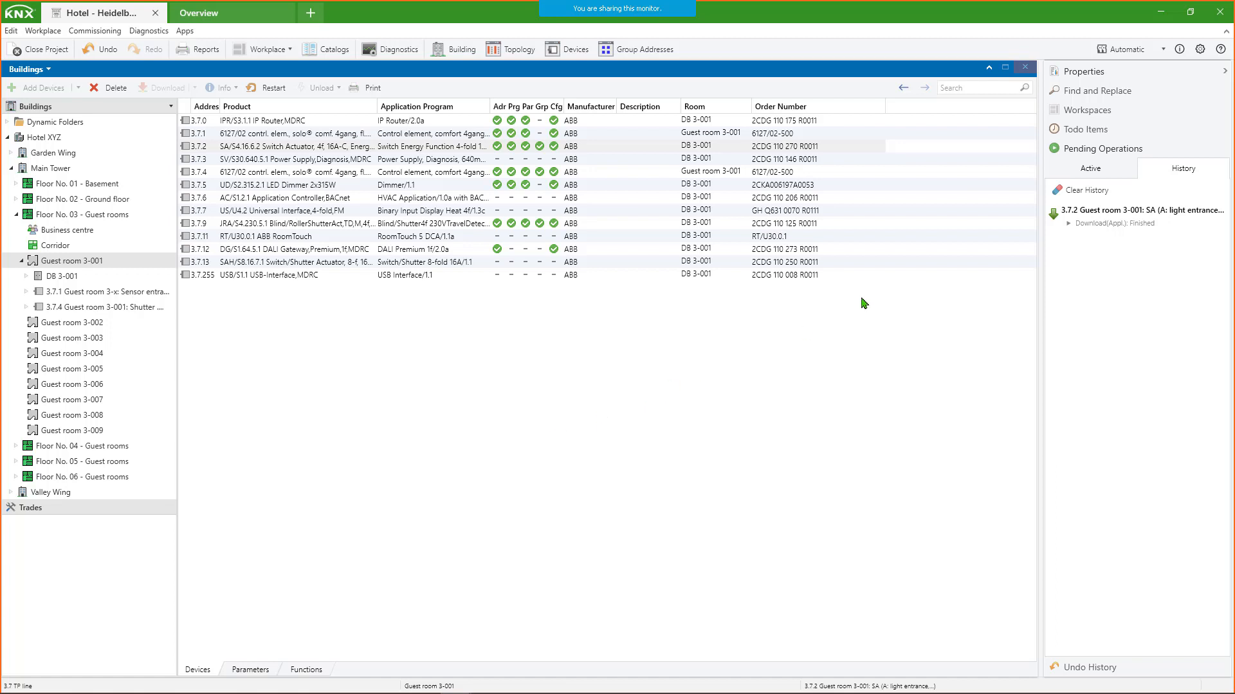
# - Select the IPR/S DB 3rd Floor bus interface to examine its IP tunneling settings, and restore the Automatic selection
pyautogui.click(1163, 50)
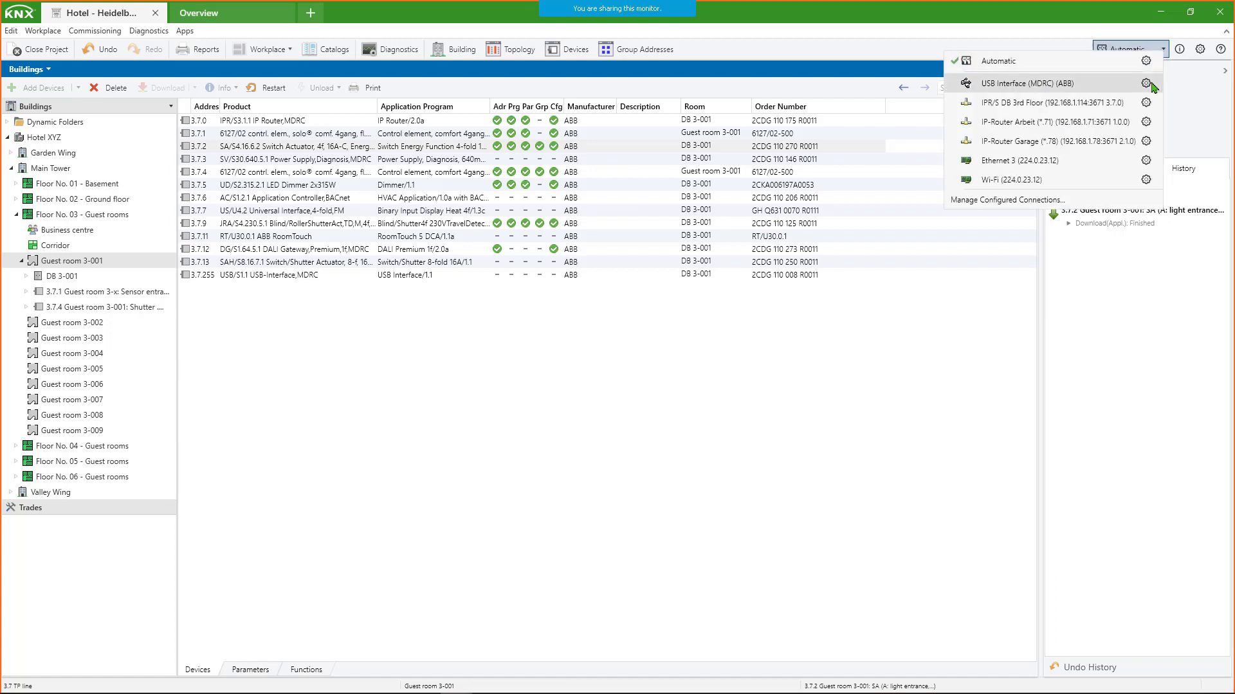
pyautogui.click(985, 105)
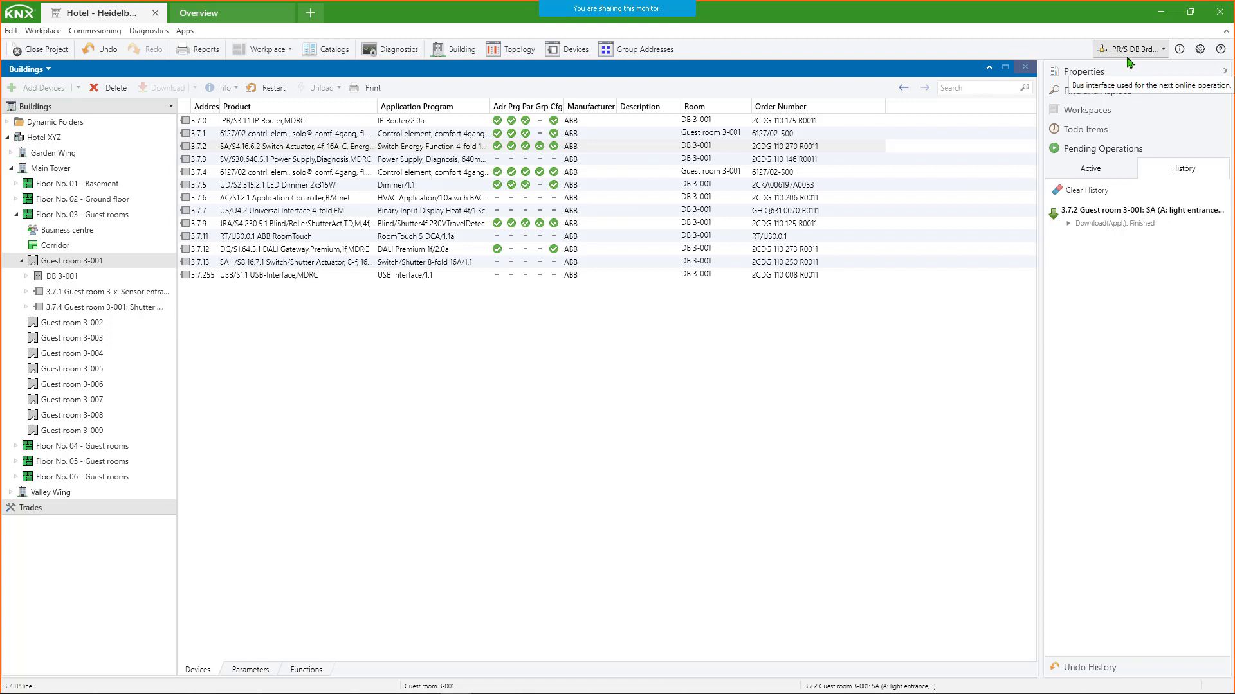
pyautogui.click(1165, 53)
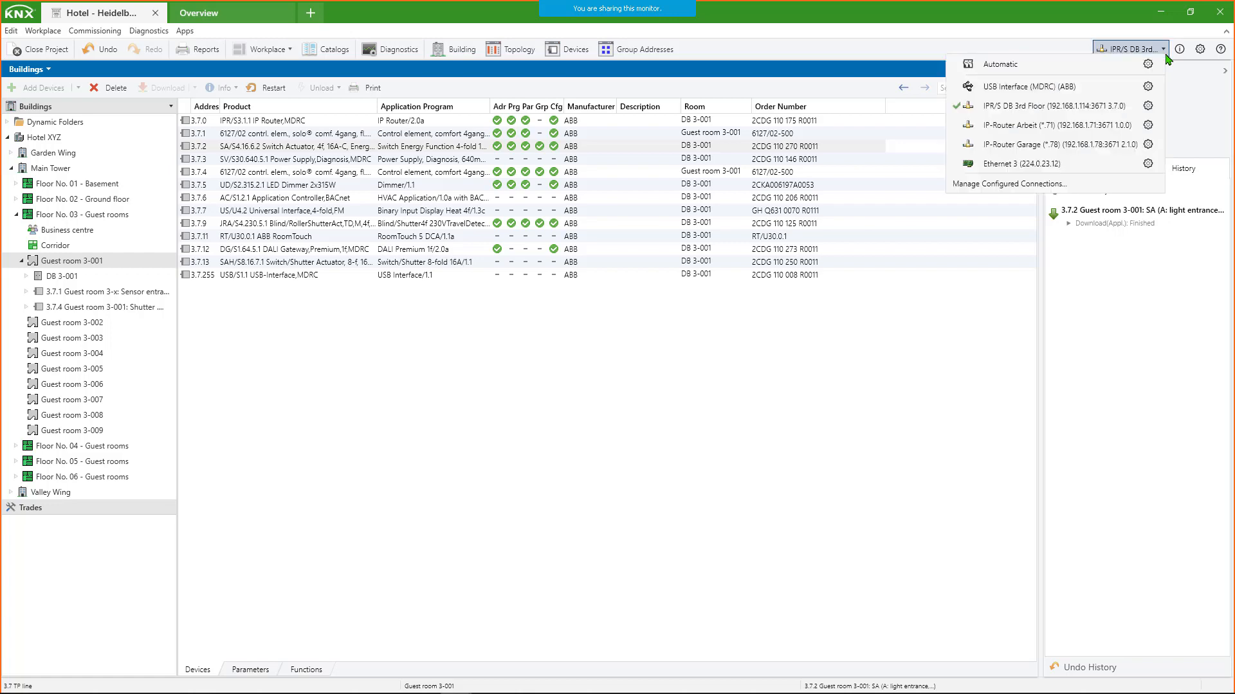
pyautogui.click(1149, 107)
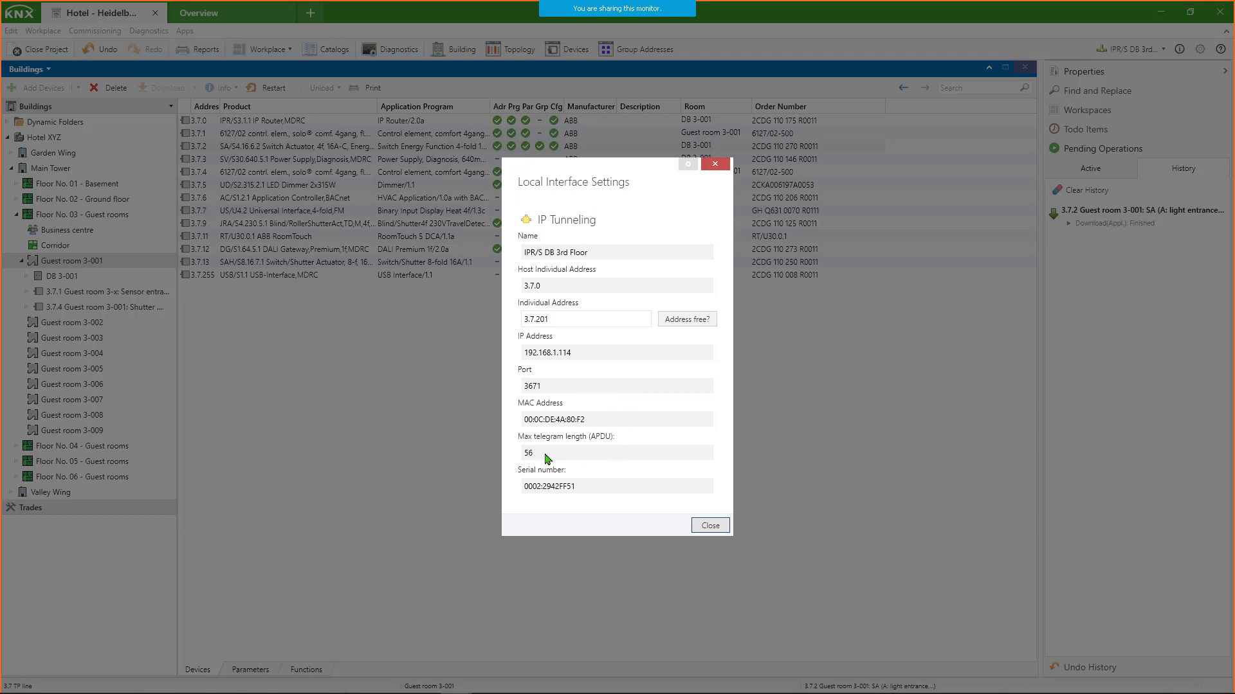
pyautogui.click(712, 525)
pyautogui.click(1163, 49)
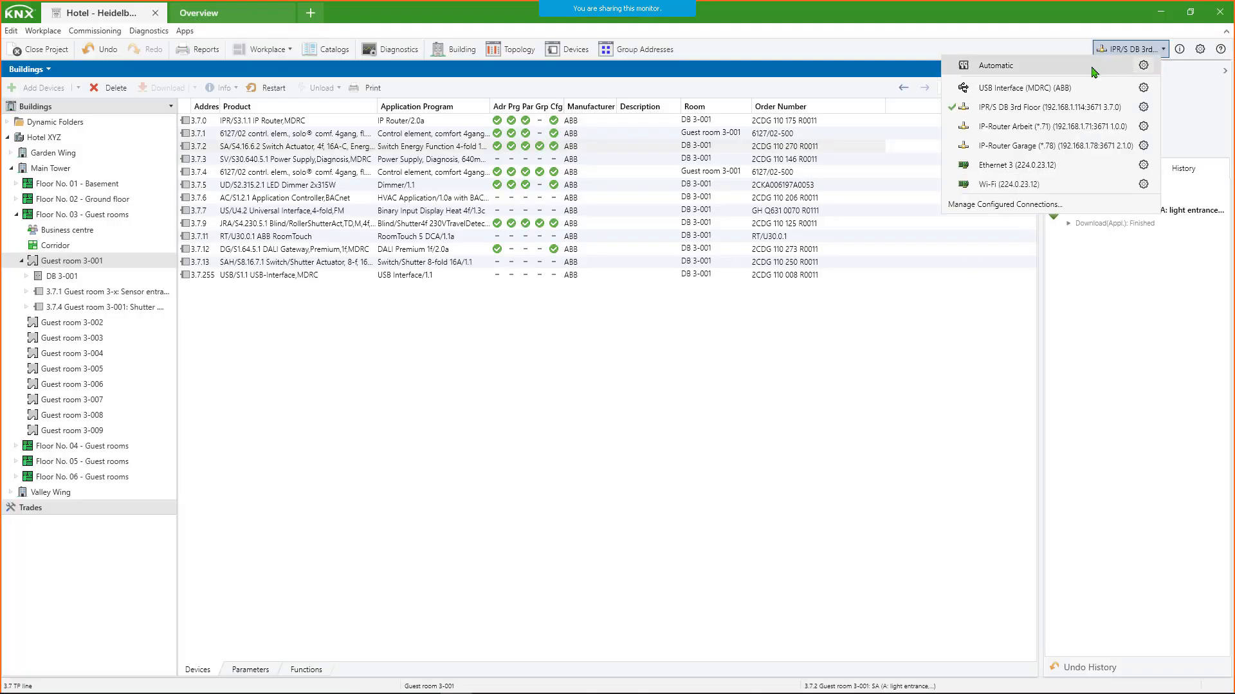
pyautogui.click(973, 66)
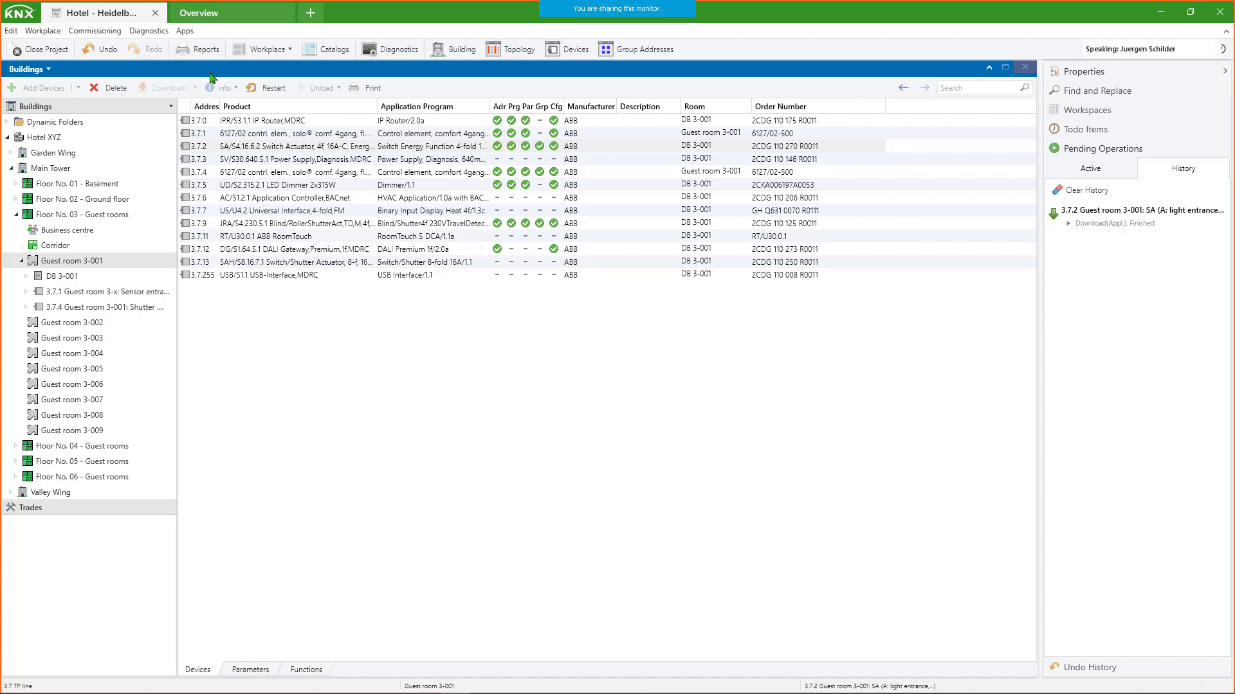
# - Examine the devices' firmware versions and update status in the ABB Firmware-Update 2.0 app, selecting switch actuator 3.7.2, and close the app
pyautogui.click(185, 33)
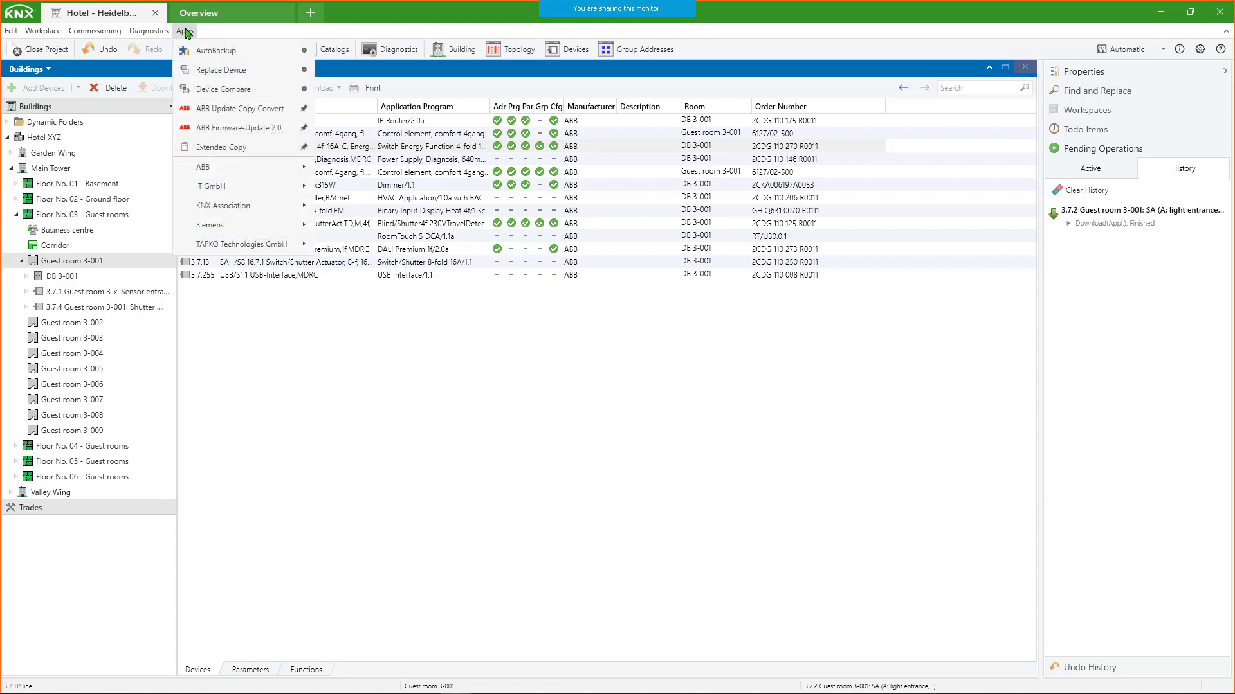
pyautogui.click(241, 131)
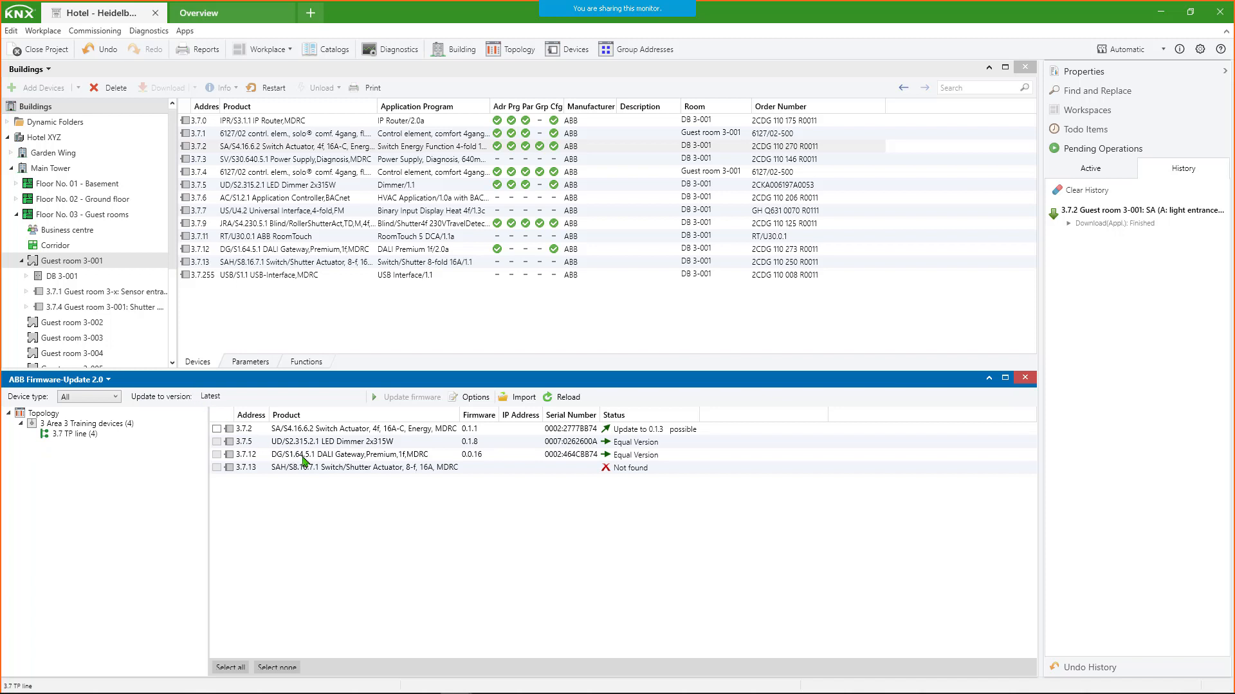
pyautogui.moveTo(627, 448)
pyautogui.click(492, 429)
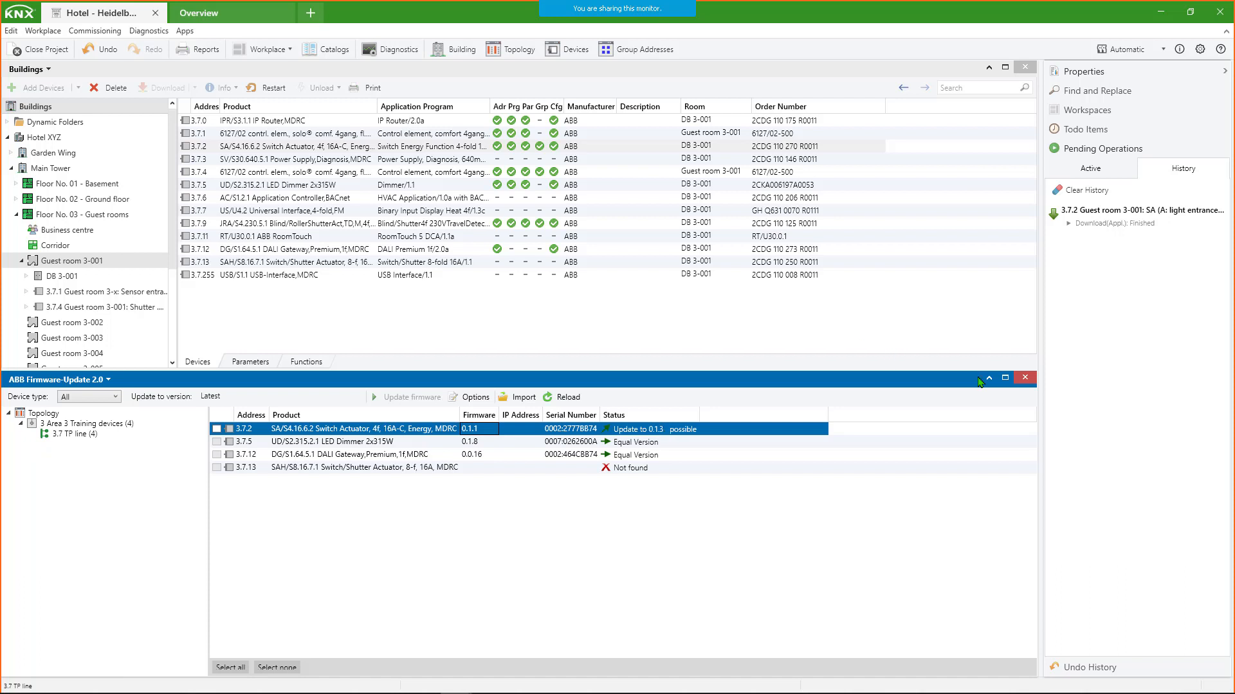
pyautogui.click(1025, 378)
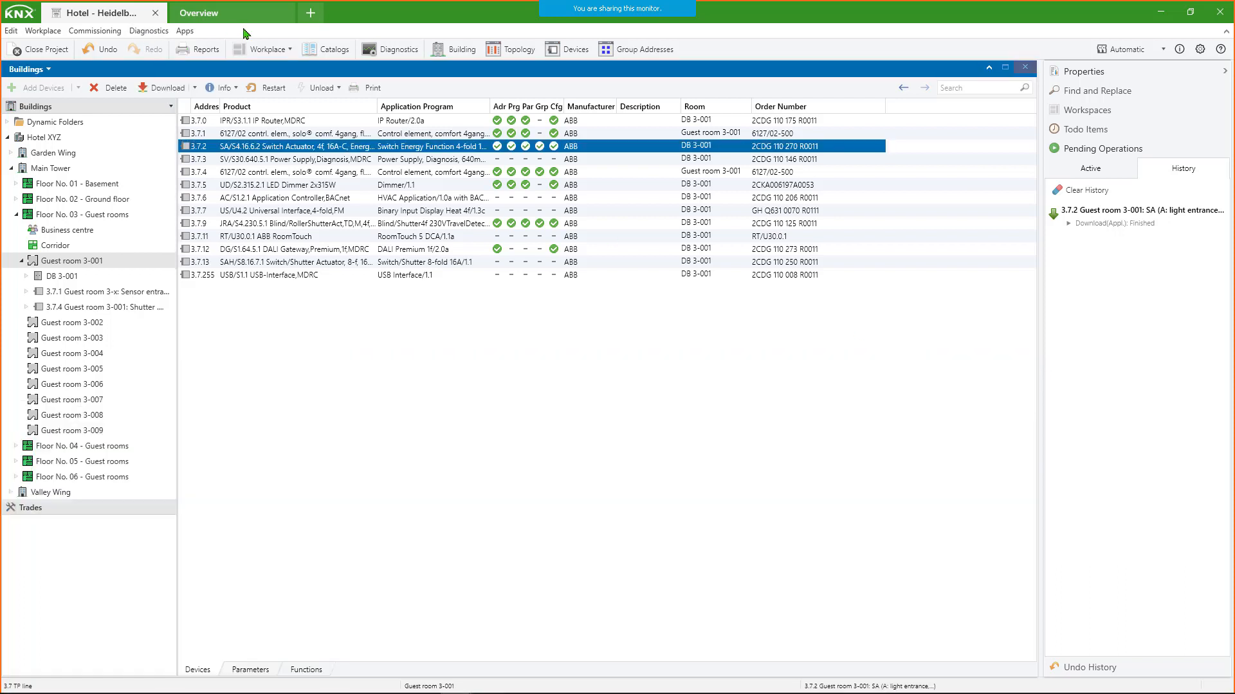
# - Inspect power supply 3.7.3 and switch actuator 3.7.2 in the ABB Update Copy Convert app, and close the app
pyautogui.click(185, 31)
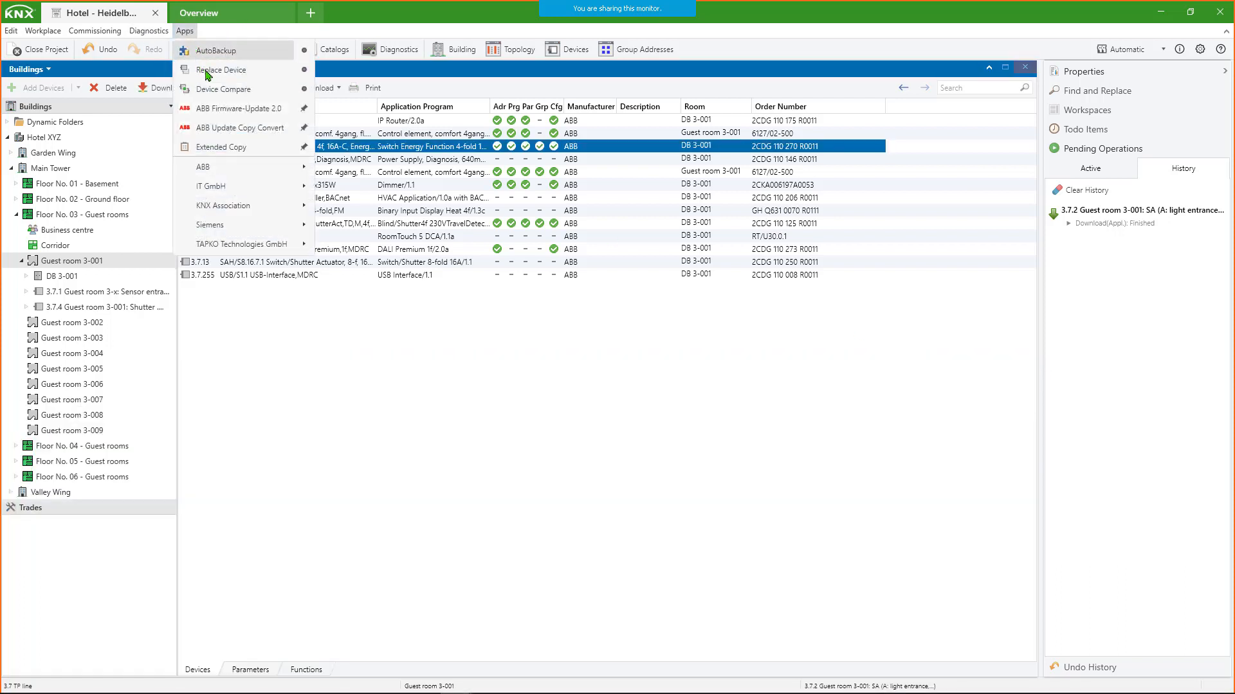
pyautogui.click(235, 128)
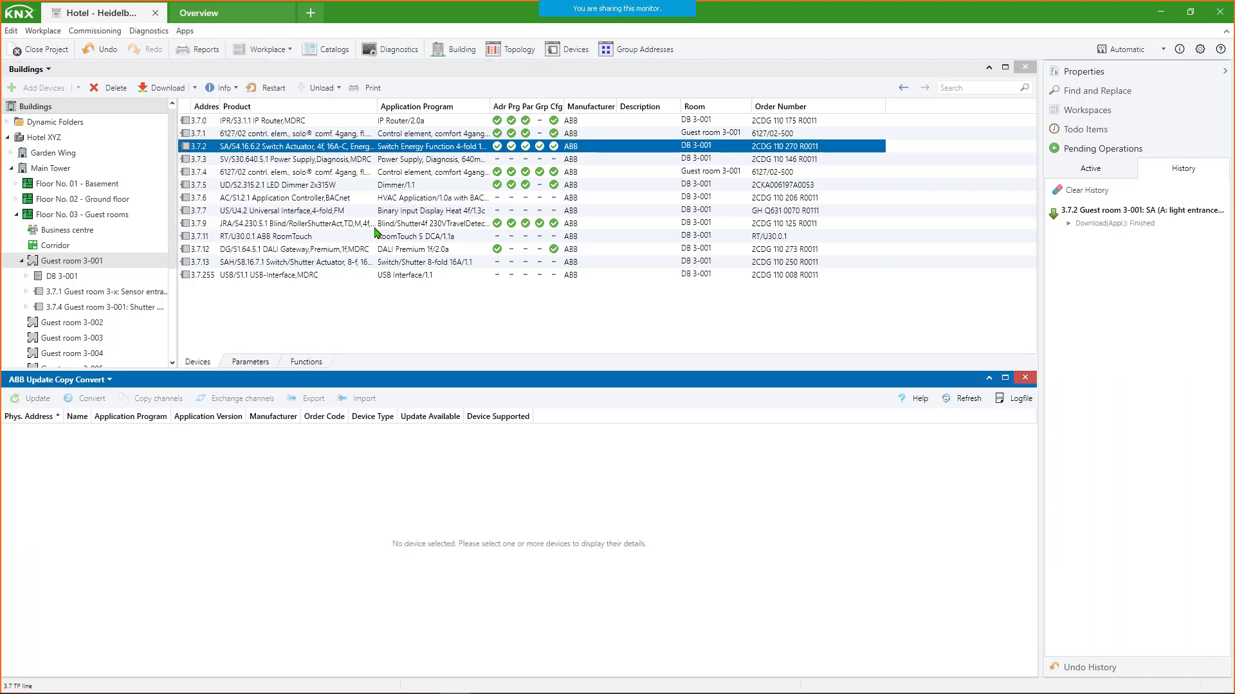
pyautogui.click(710, 401)
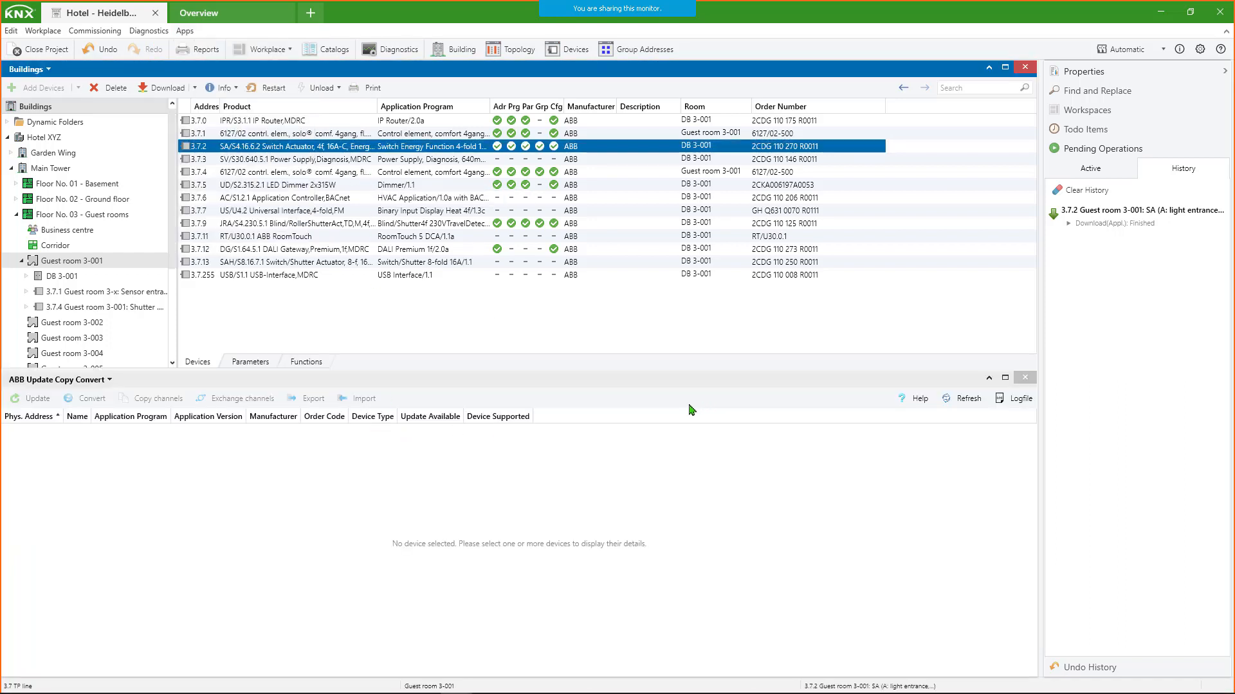
pyautogui.click(223, 159)
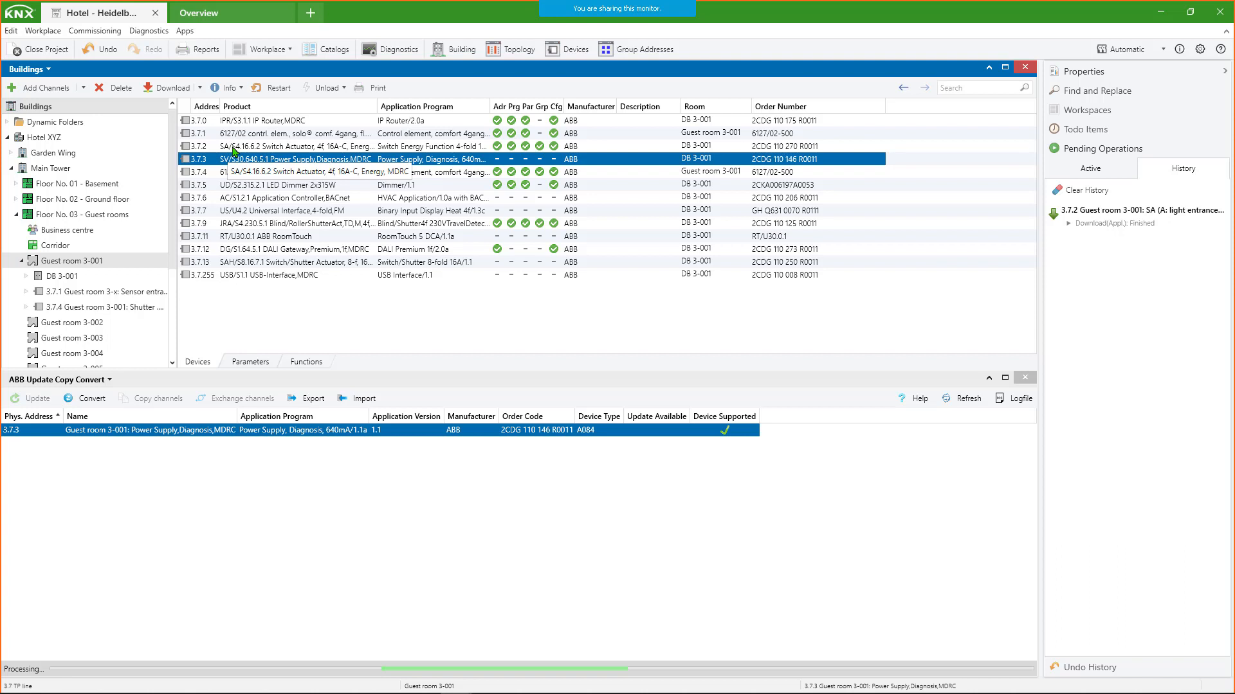
pyautogui.click(234, 146)
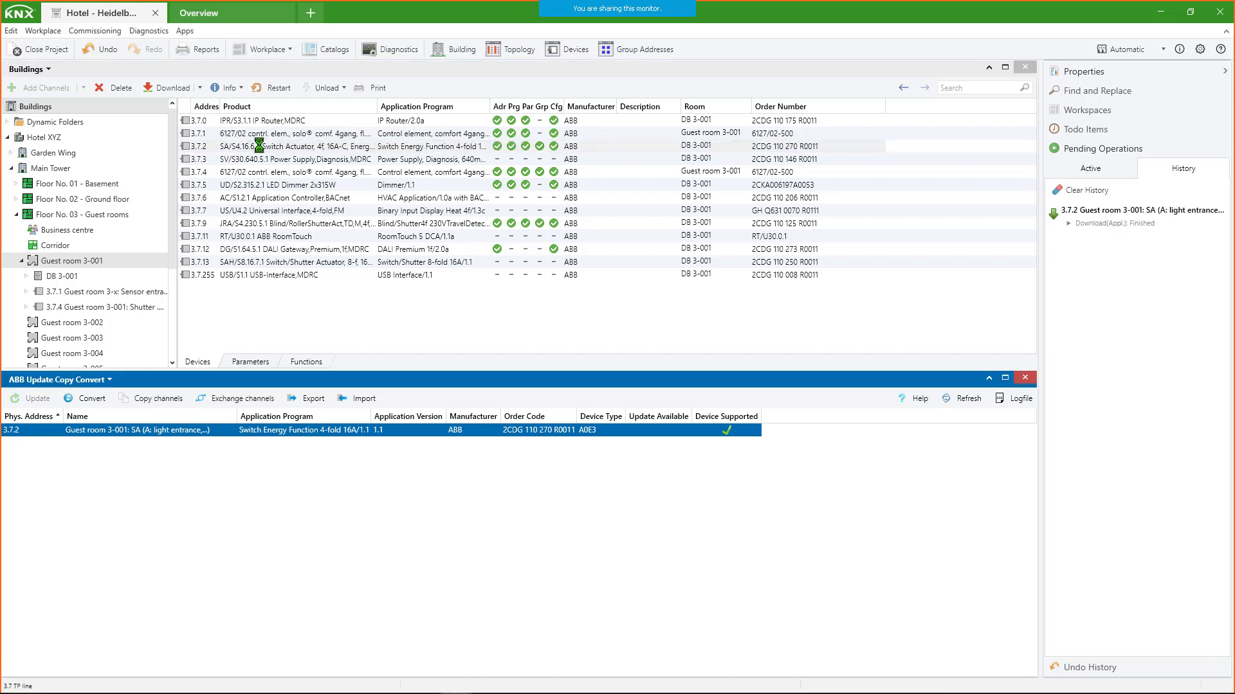
pyautogui.click(261, 150)
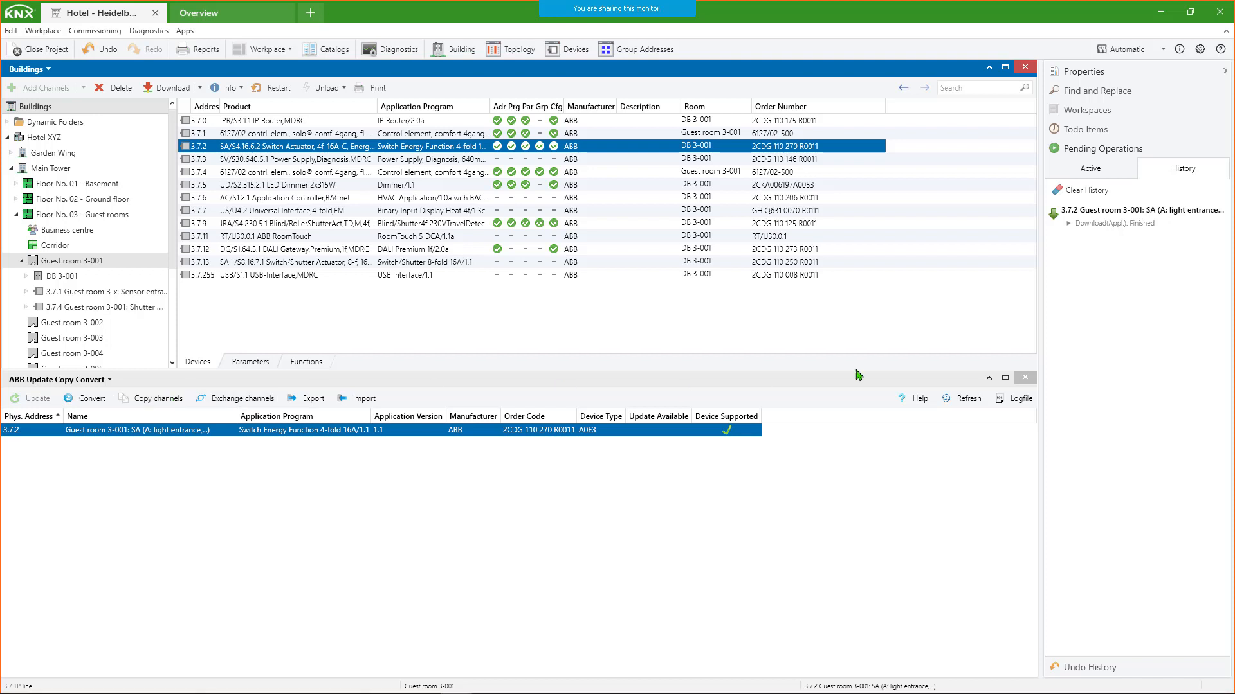
pyautogui.click(1025, 379)
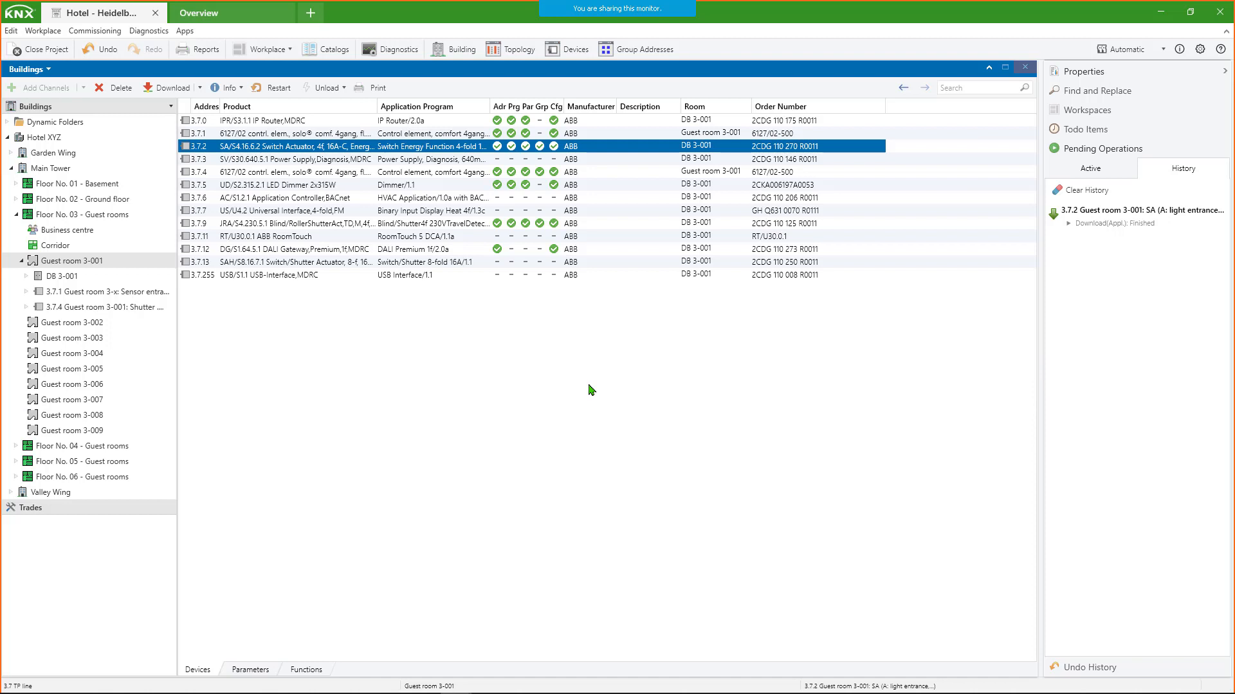
# - Collapse and re-expand Floor No. 03 in the building tree, and browse its guest rooms from 3-001 through 3-008
pyautogui.click(16, 215)
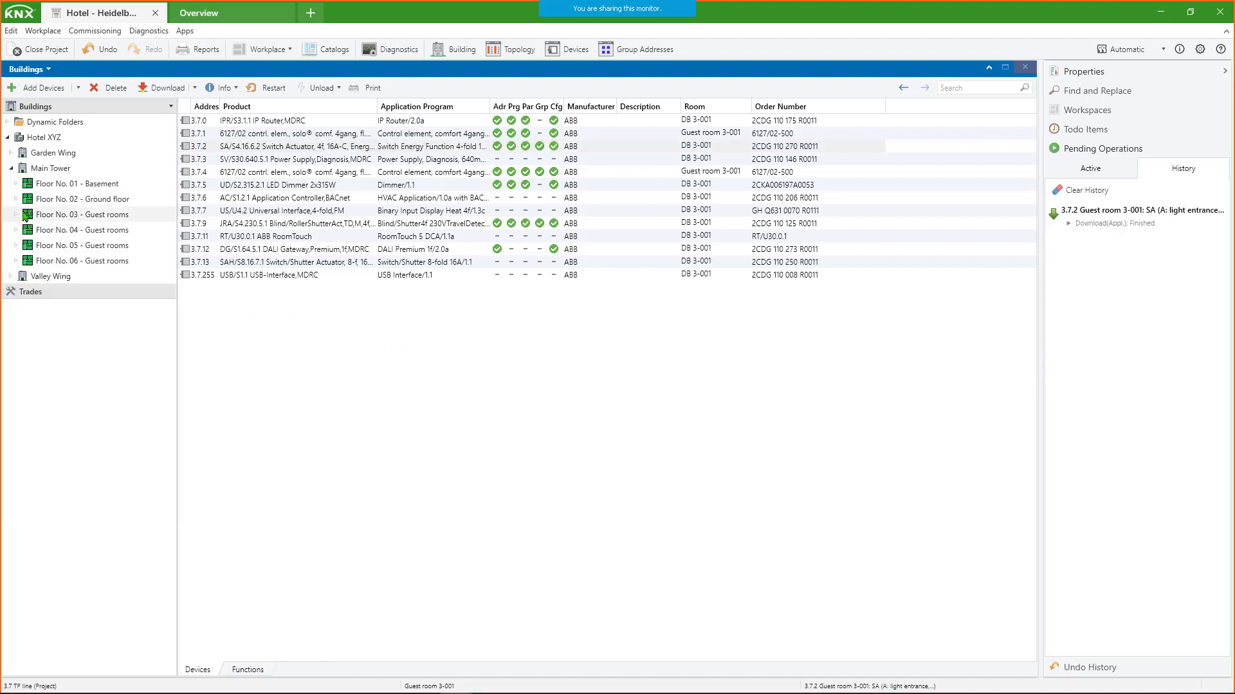
pyautogui.click(16, 215)
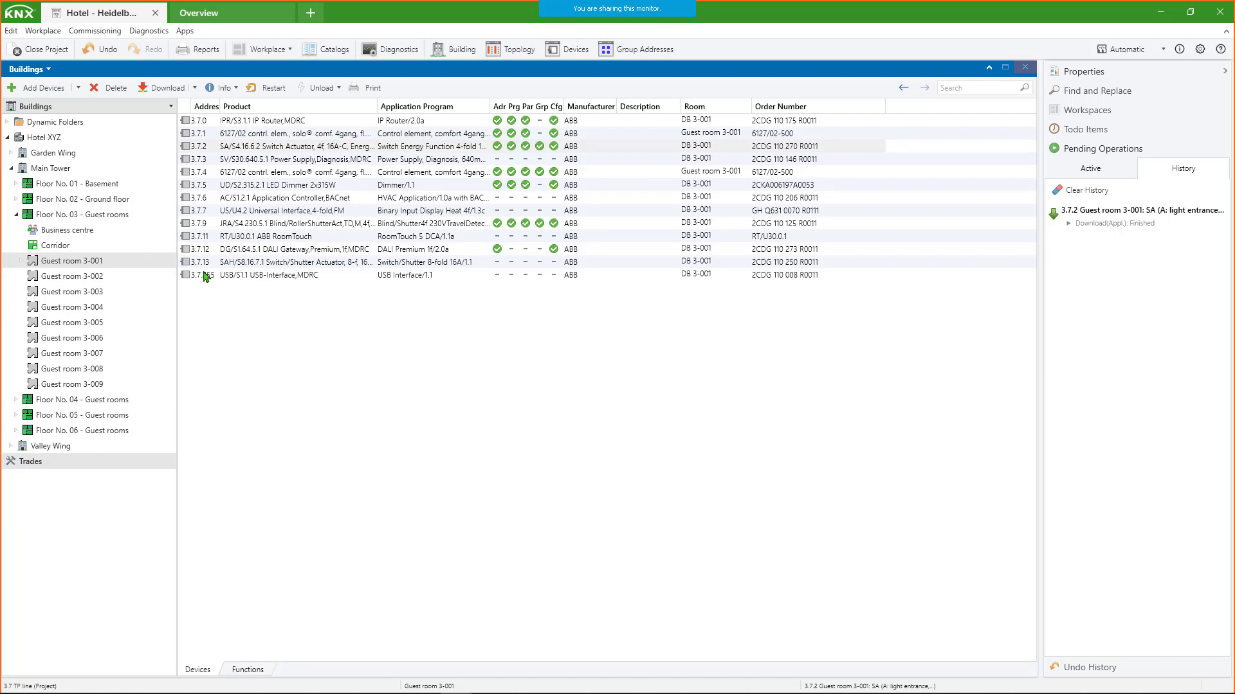
pyautogui.click(107, 260)
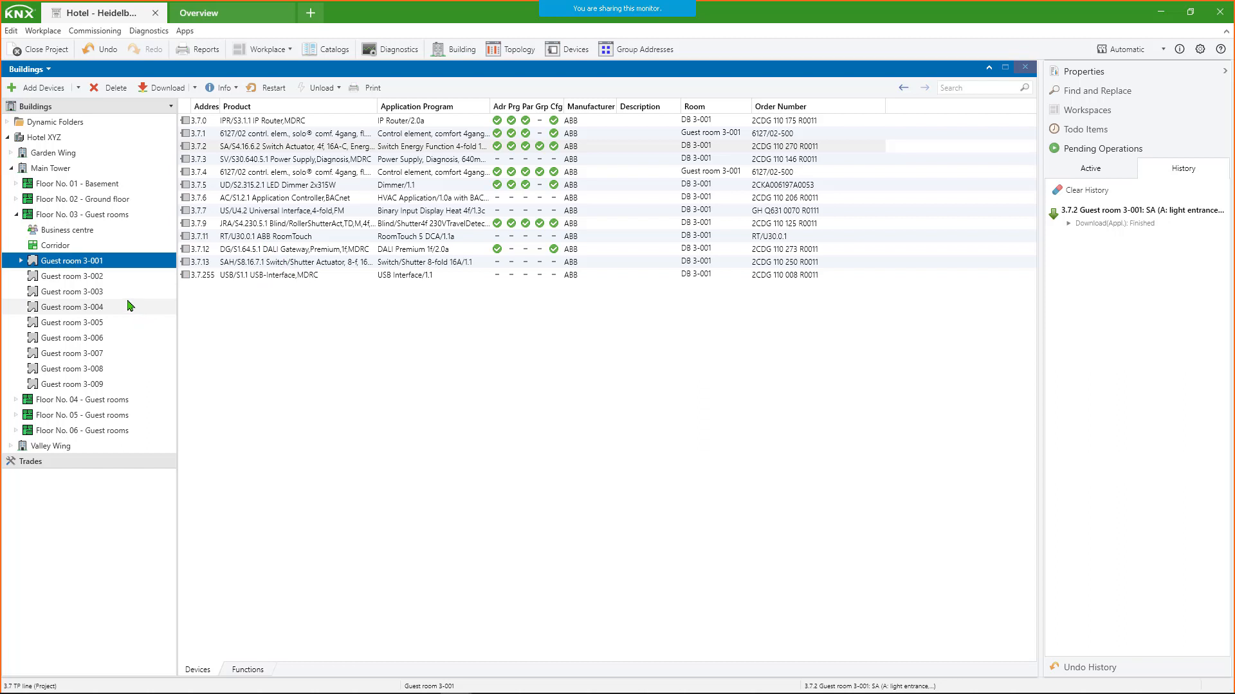
pyautogui.click(108, 277)
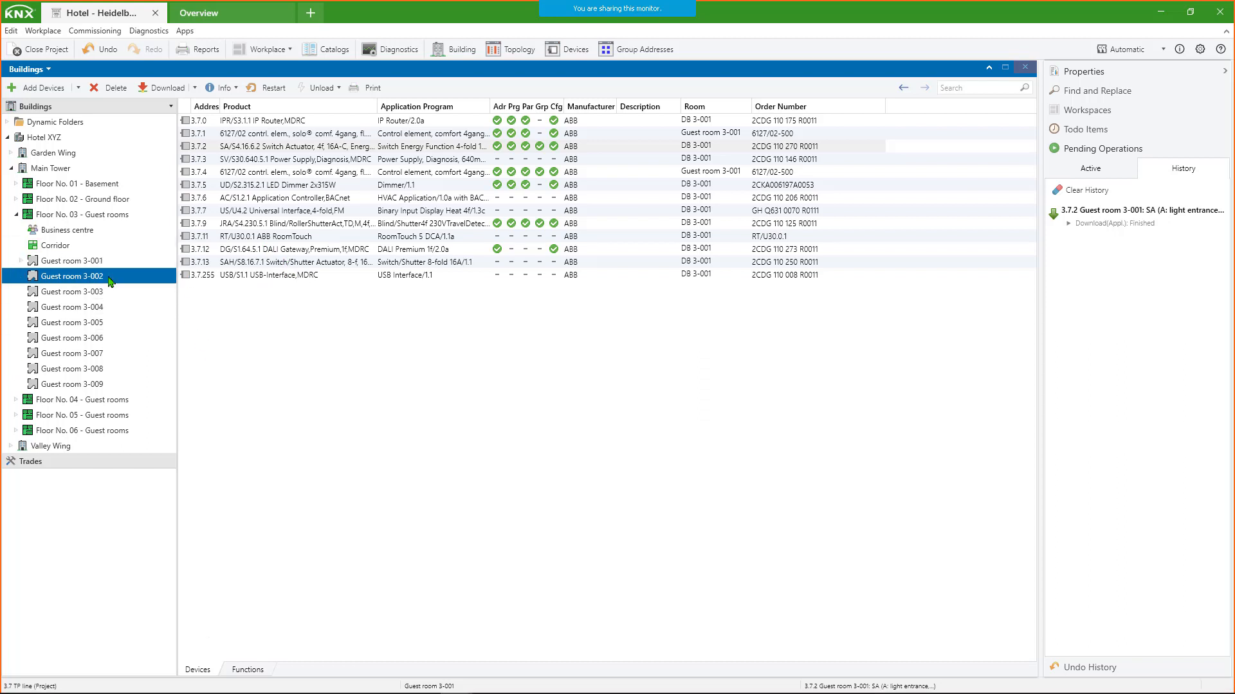
pyautogui.click(114, 292)
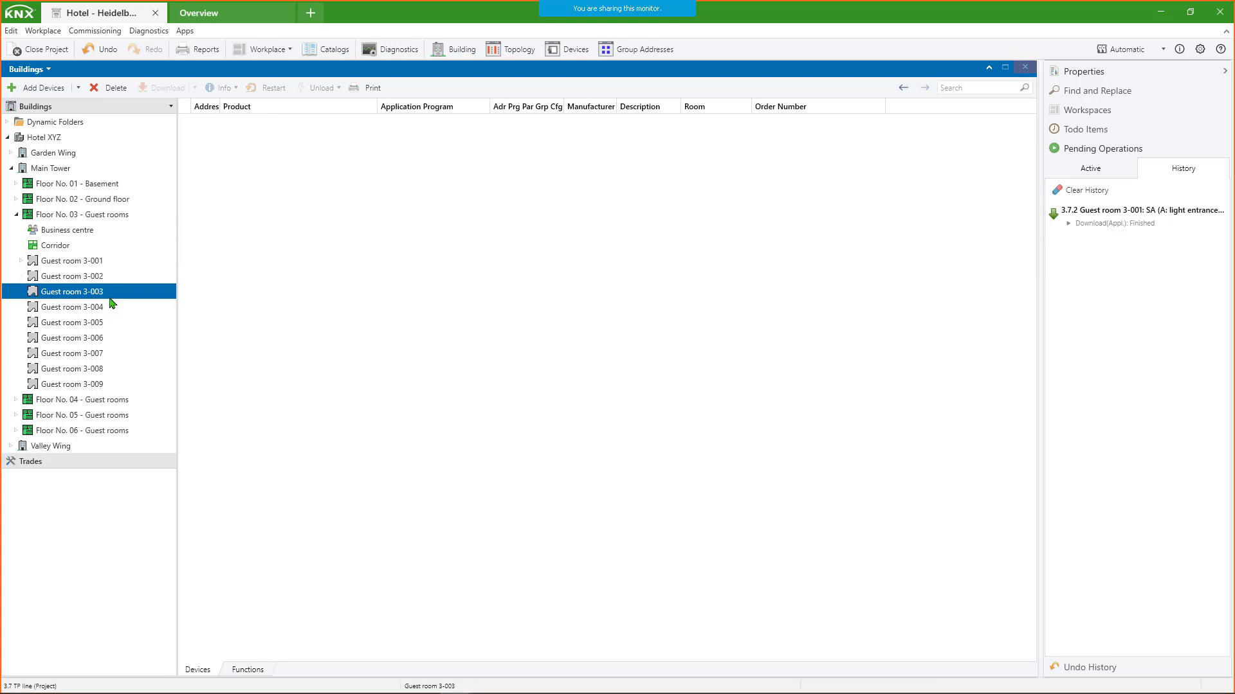
pyautogui.click(101, 310)
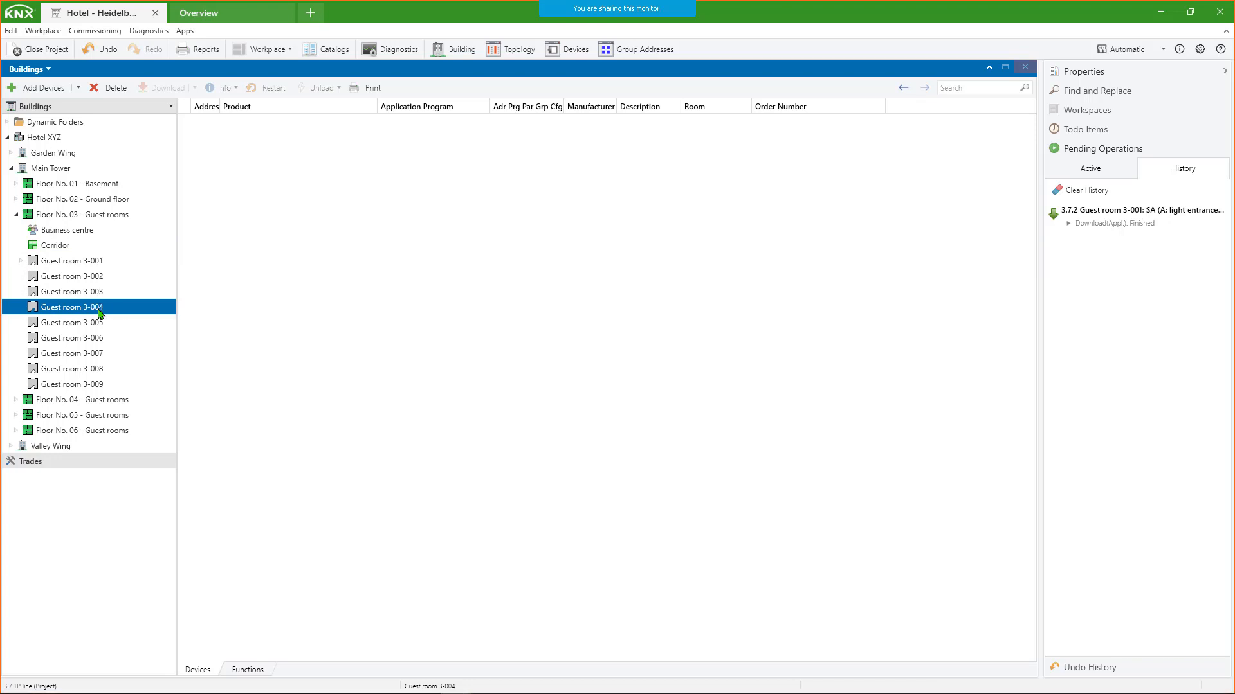
pyautogui.click(100, 324)
pyautogui.click(98, 338)
pyautogui.click(100, 354)
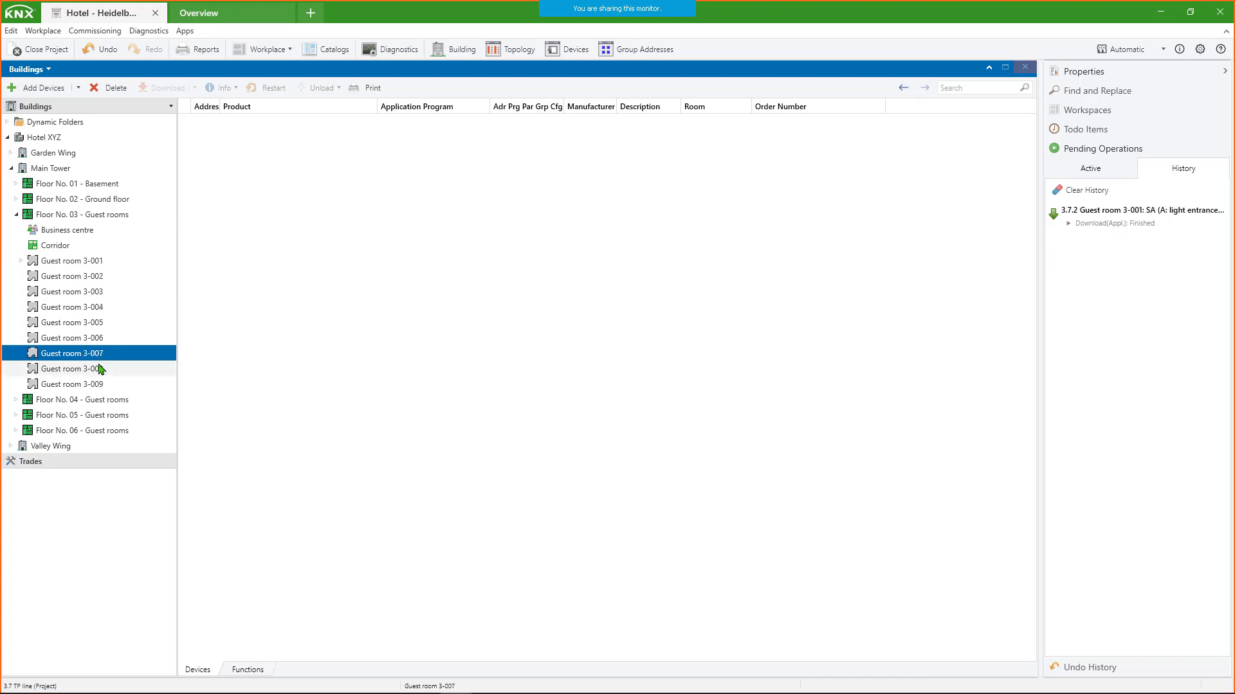
pyautogui.click(103, 369)
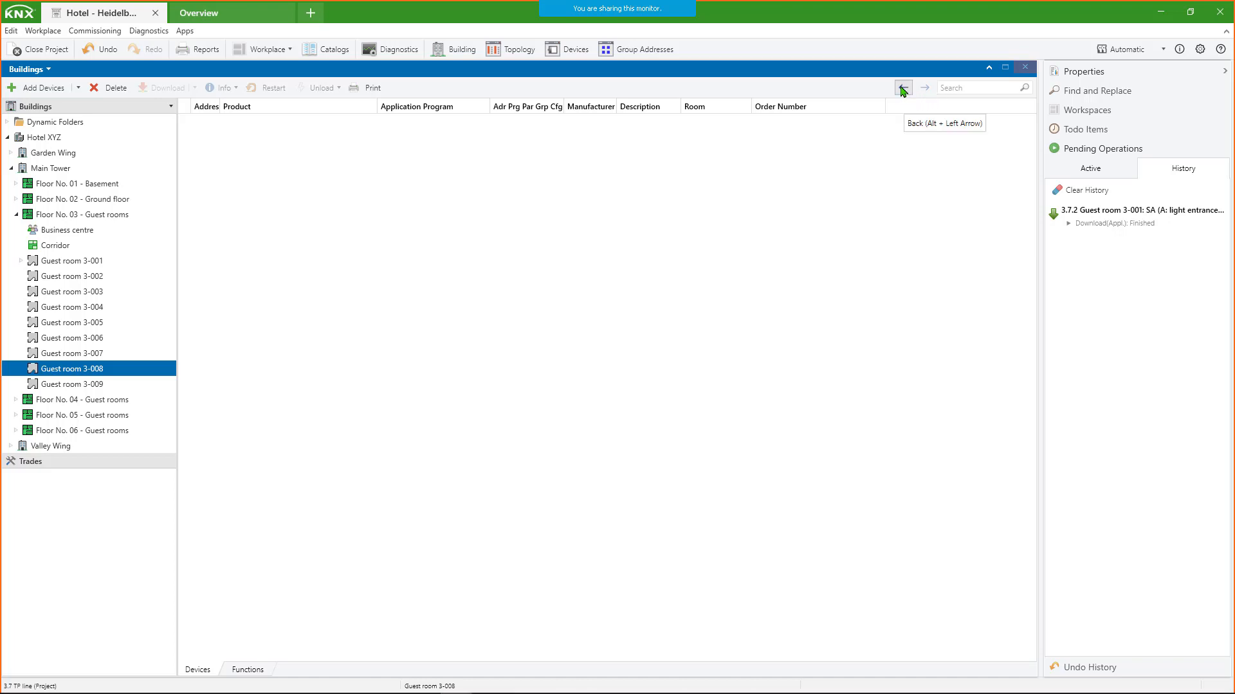
# - Step back through the navigation history from Guest room 3-008 to Guest room 3-002
pyautogui.click(903, 89)
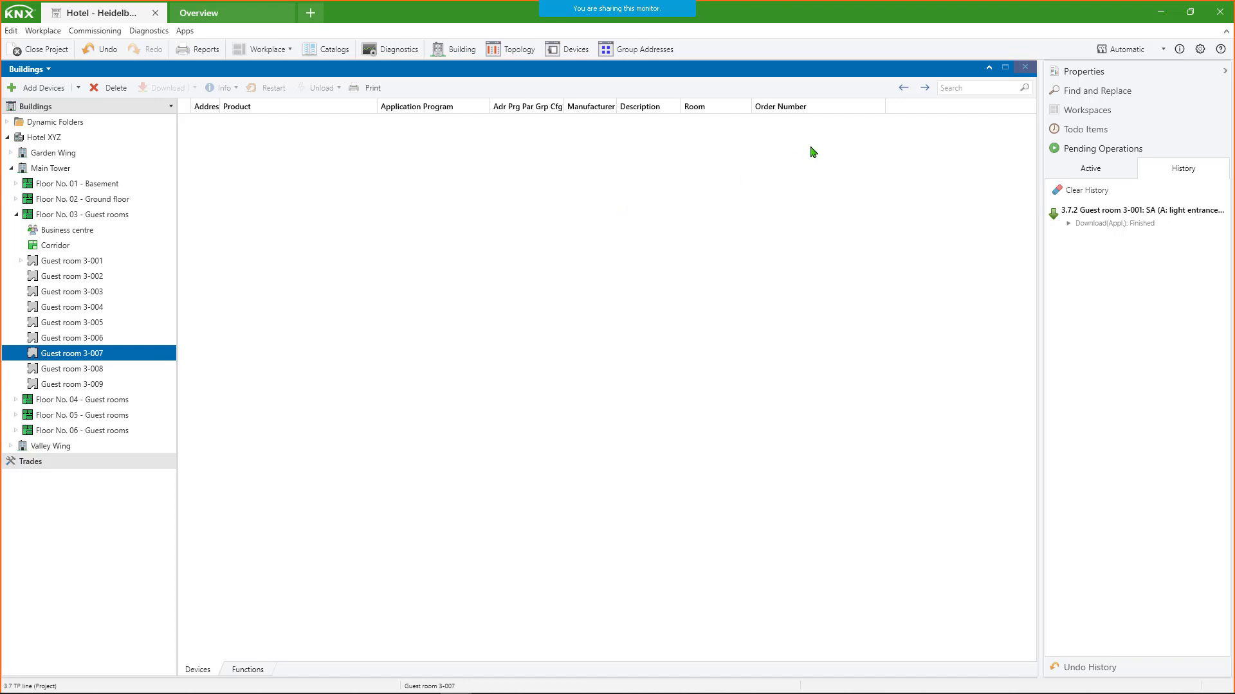
pyautogui.click(903, 89)
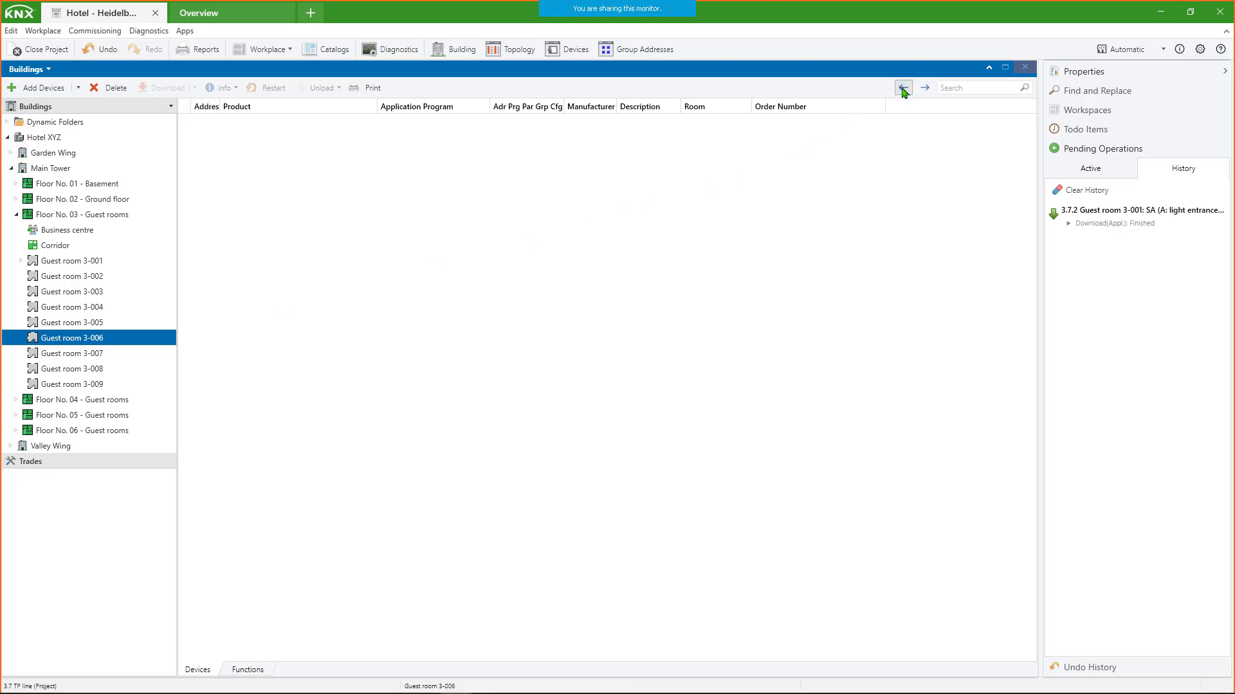
pyautogui.click(903, 90)
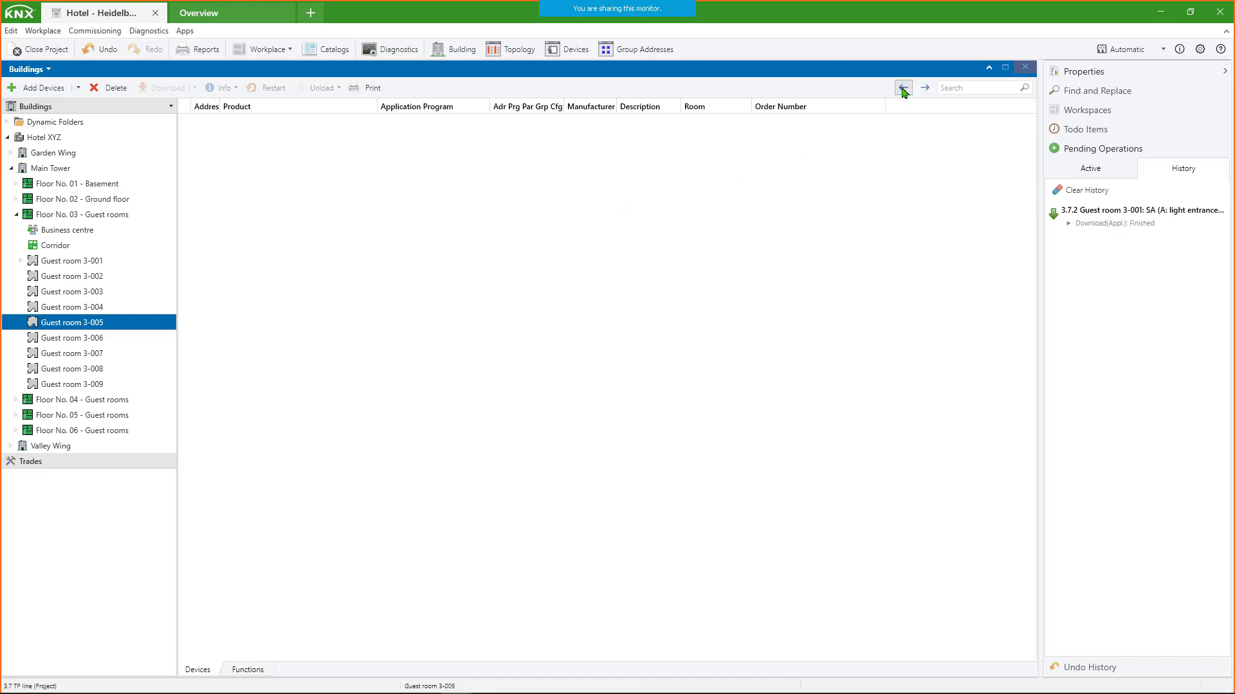
pyautogui.click(904, 90)
pyautogui.click(904, 89)
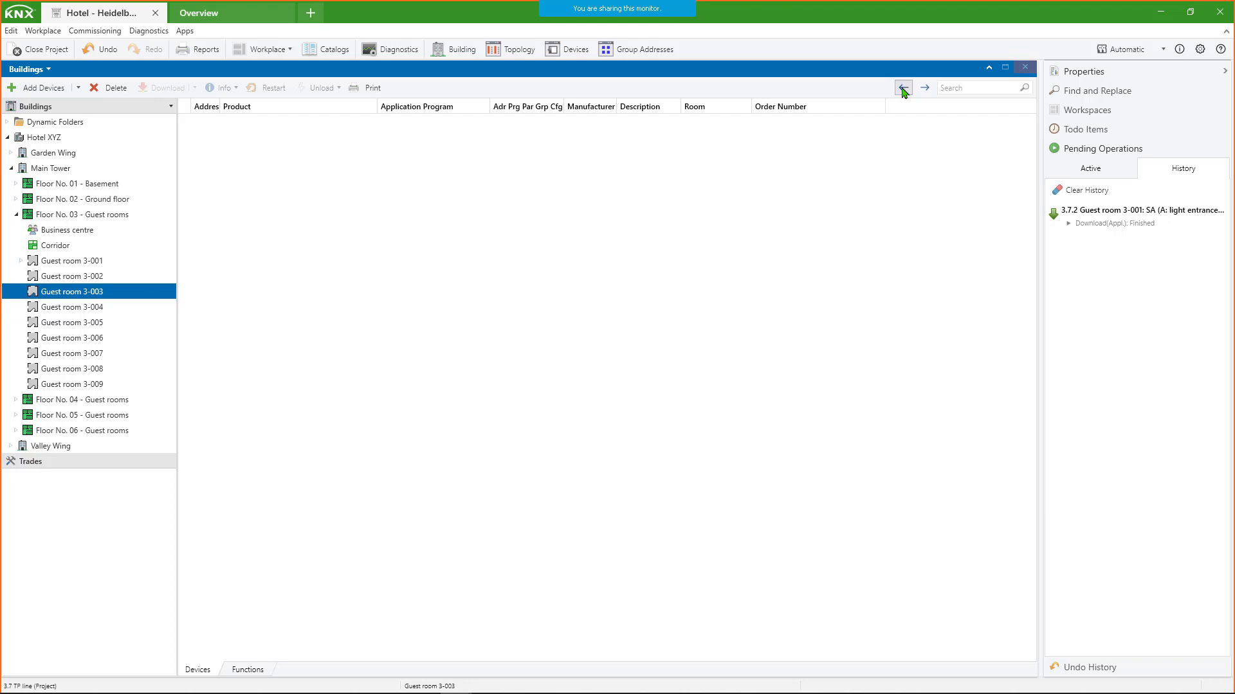
pyautogui.click(904, 90)
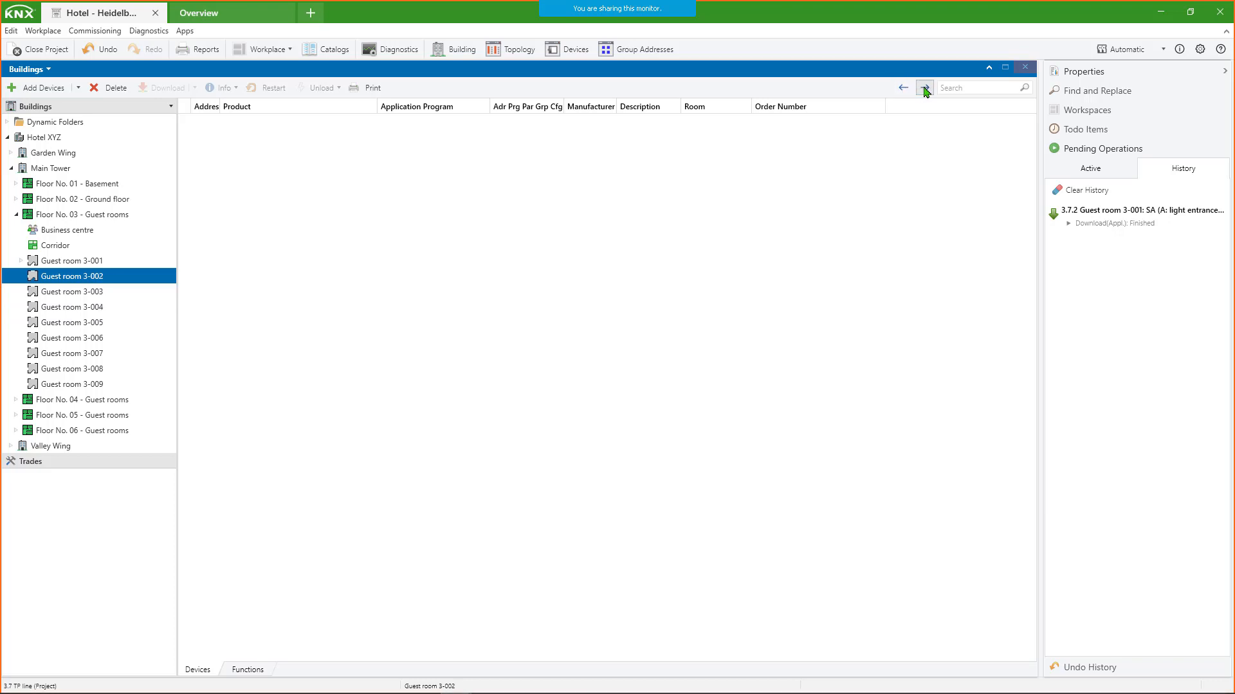
# - Step forward through the navigation history to Guest room 3-007
pyautogui.click(921, 92)
pyautogui.click(923, 94)
pyautogui.click(924, 94)
pyautogui.click(923, 94)
pyautogui.click(924, 93)
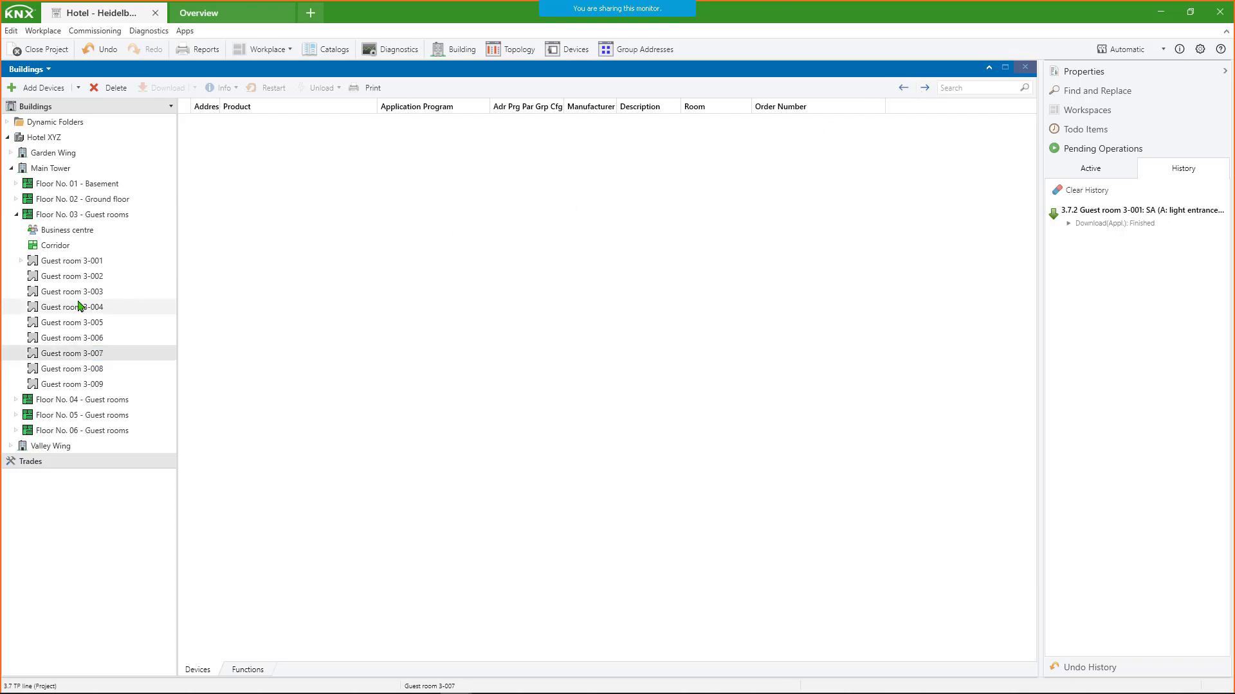
# - Expand Guest room 3-001 and its distribution board DB 3-001, and show the group objects of switch actuator 3.7.2
pyautogui.click(21, 260)
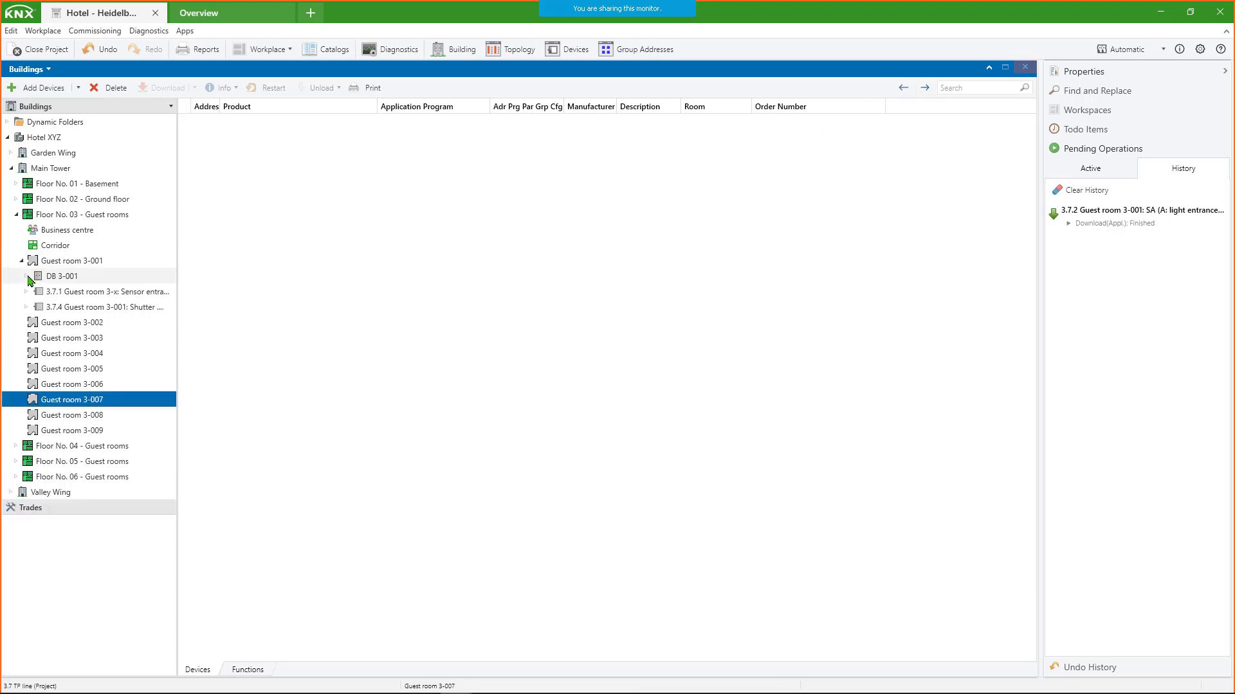
pyautogui.click(26, 276)
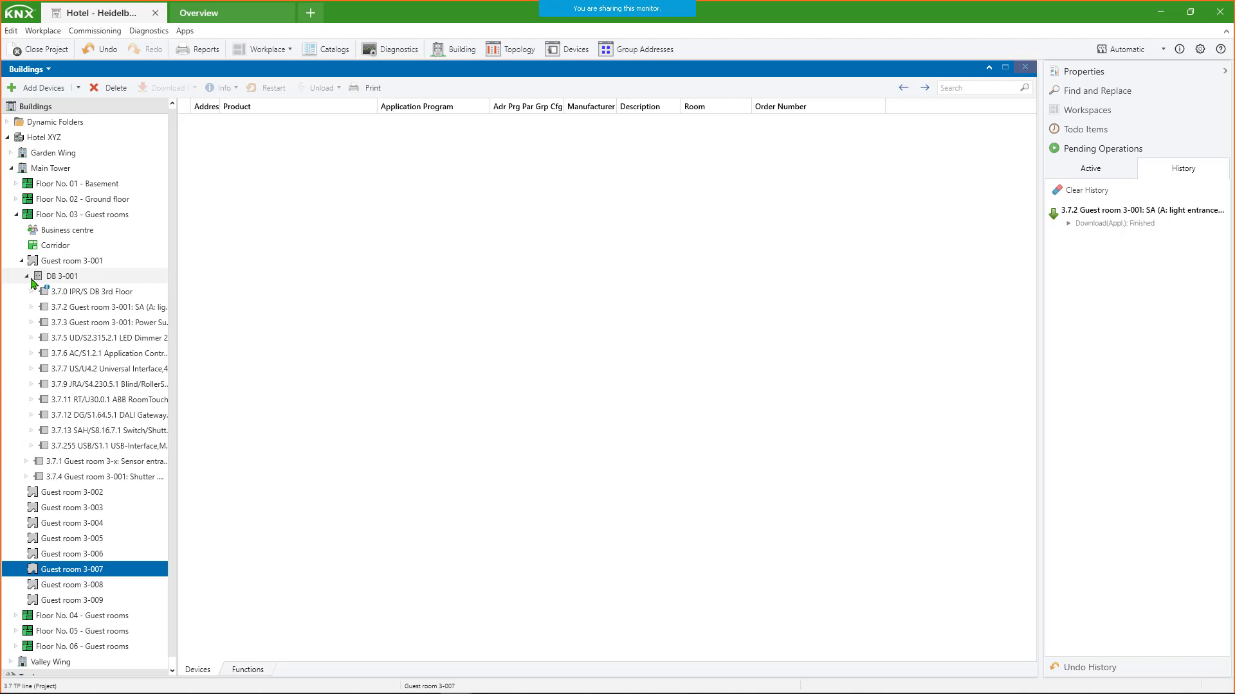
pyautogui.click(67, 312)
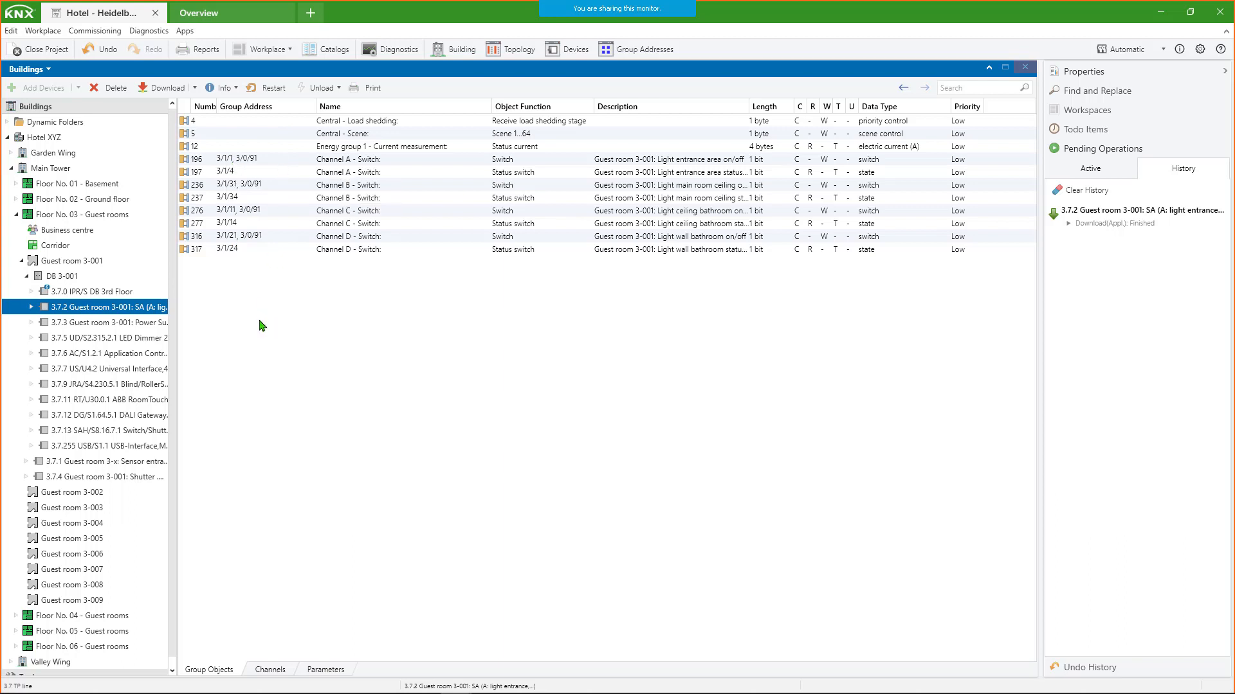
# - Follow the link from the Channel A switch object to group address 3/0/91, and return to the actuator's group objects
pyautogui.click(285, 162)
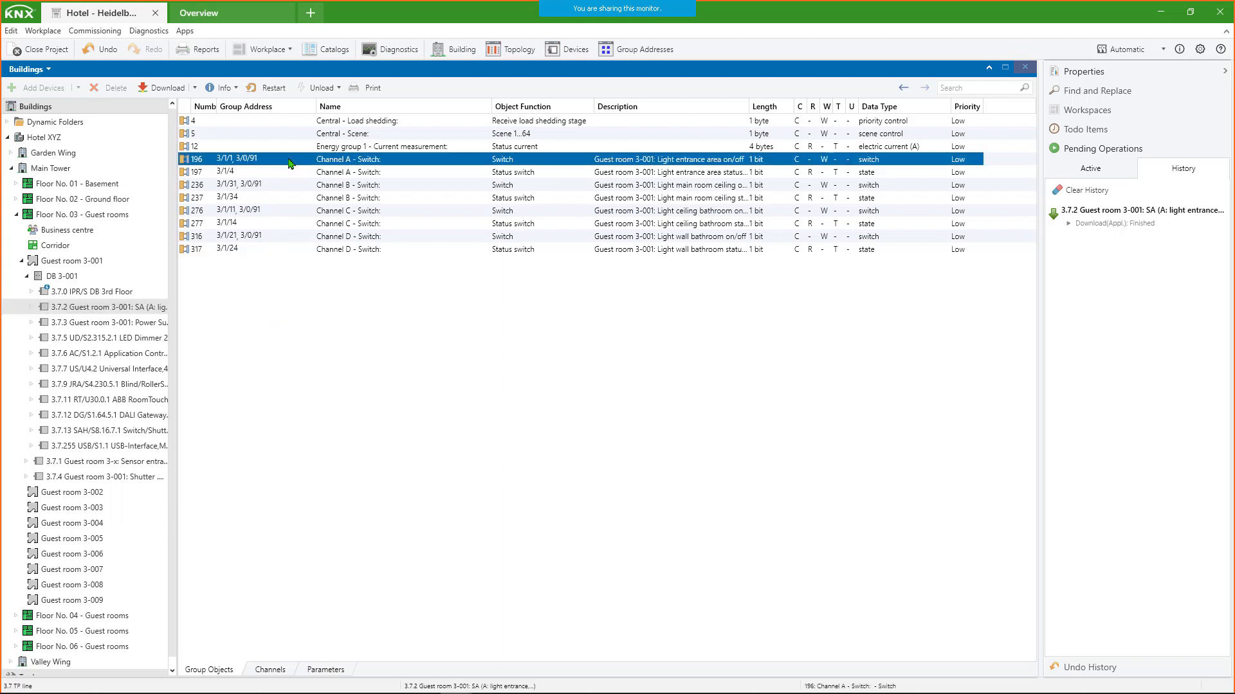
pyautogui.click(265, 160)
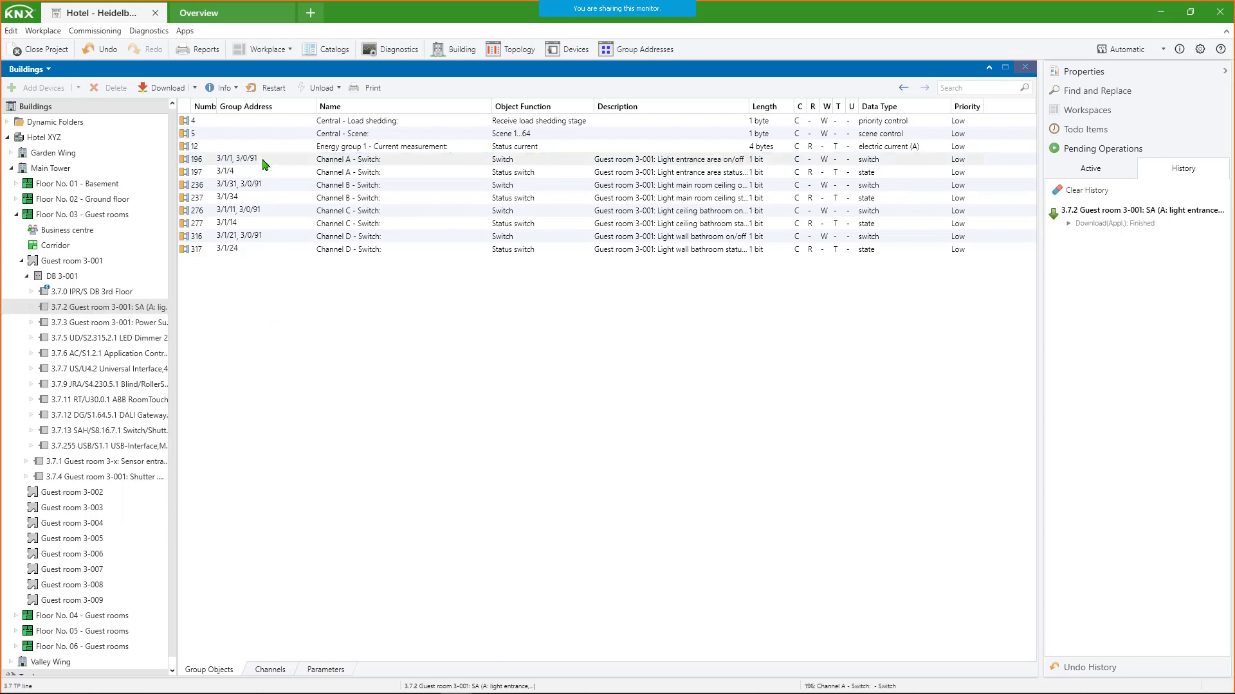
pyautogui.moveTo(252, 161)
pyautogui.click(247, 164)
pyautogui.click(244, 162)
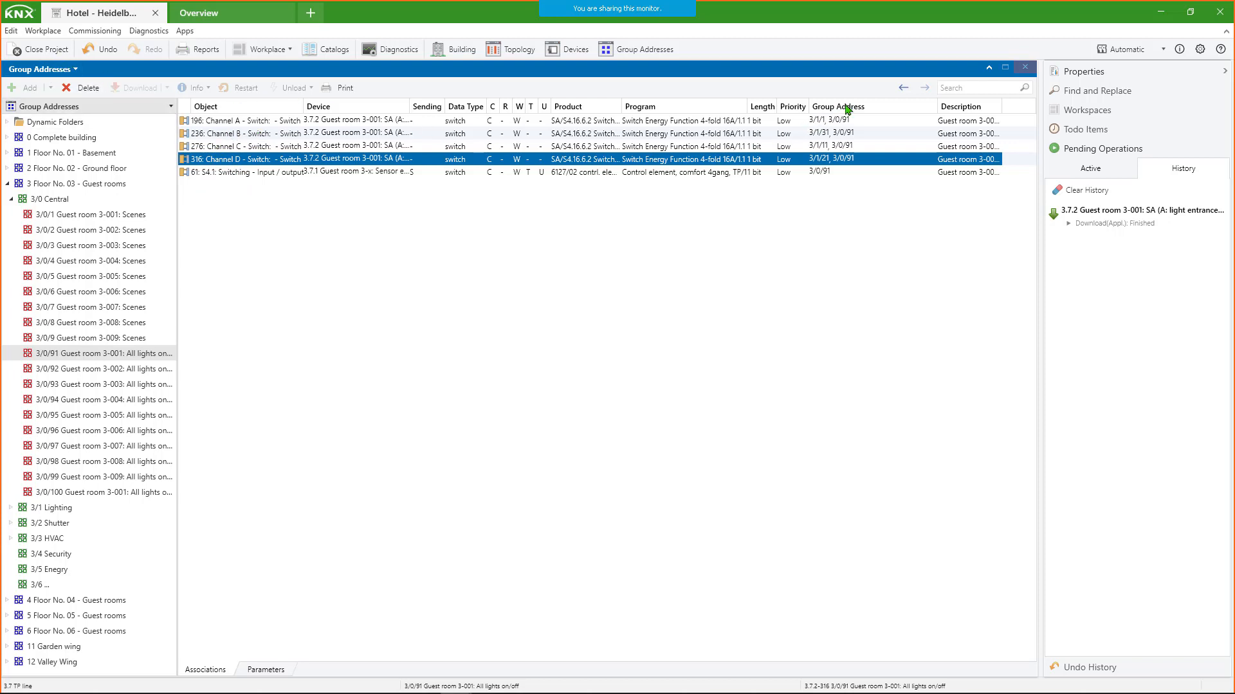
pyautogui.click(904, 90)
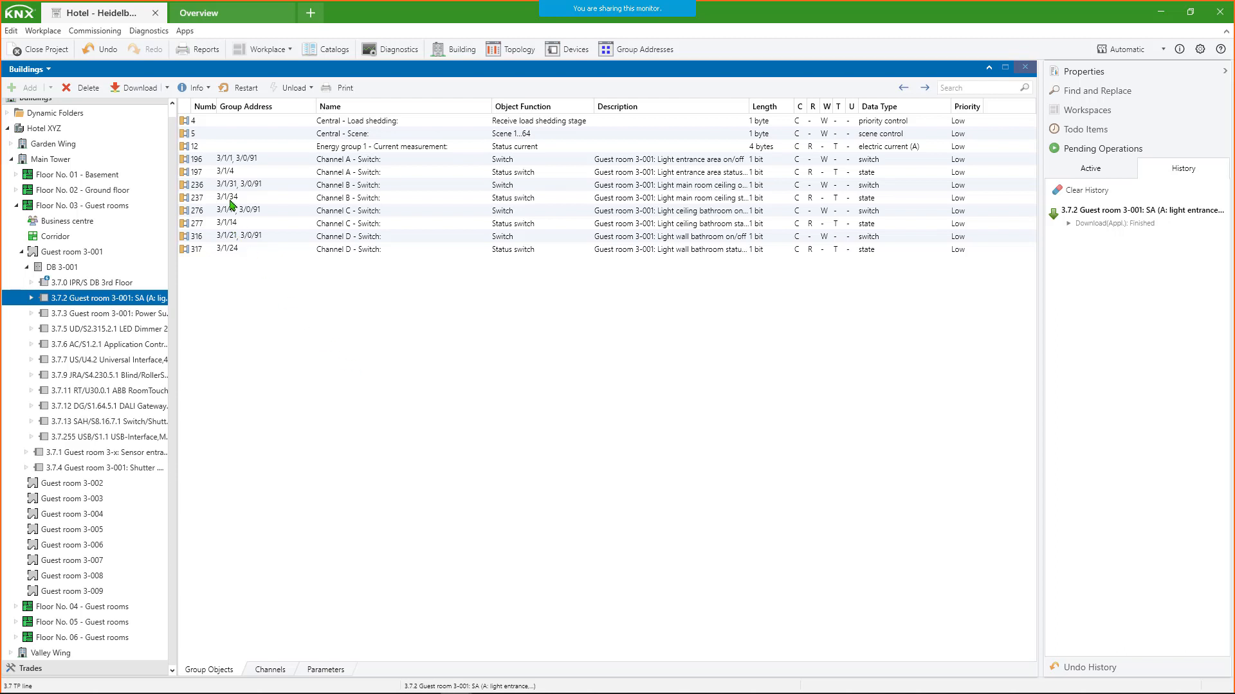
# - Switch the Buildings window to Group Addresses and browse the Lighting, Shutter and Central middle groups of Floor No. 03
pyautogui.click(48, 70)
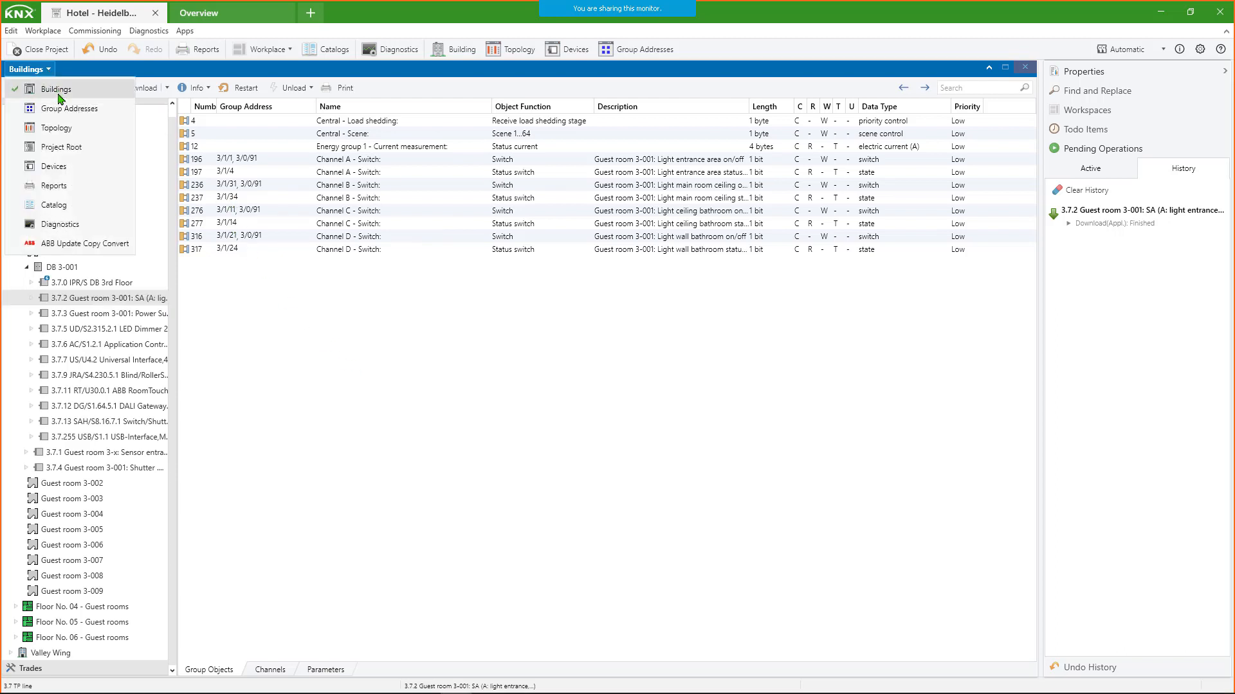
pyautogui.click(63, 107)
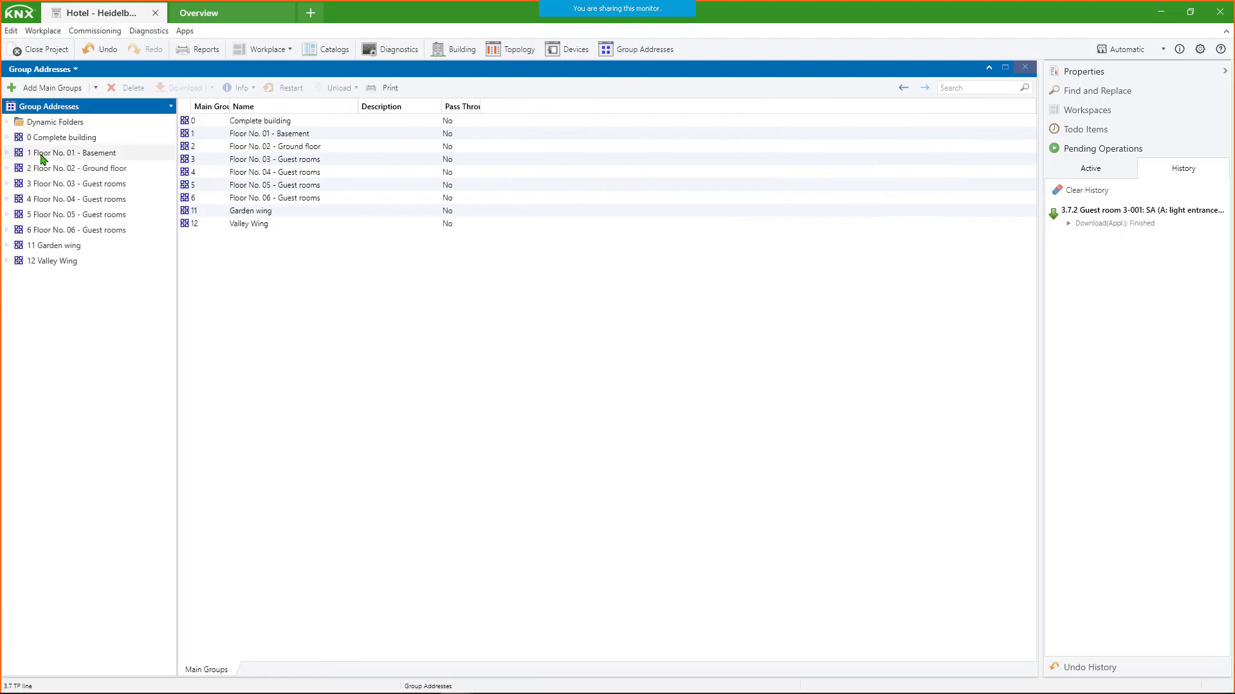
pyautogui.click(7, 183)
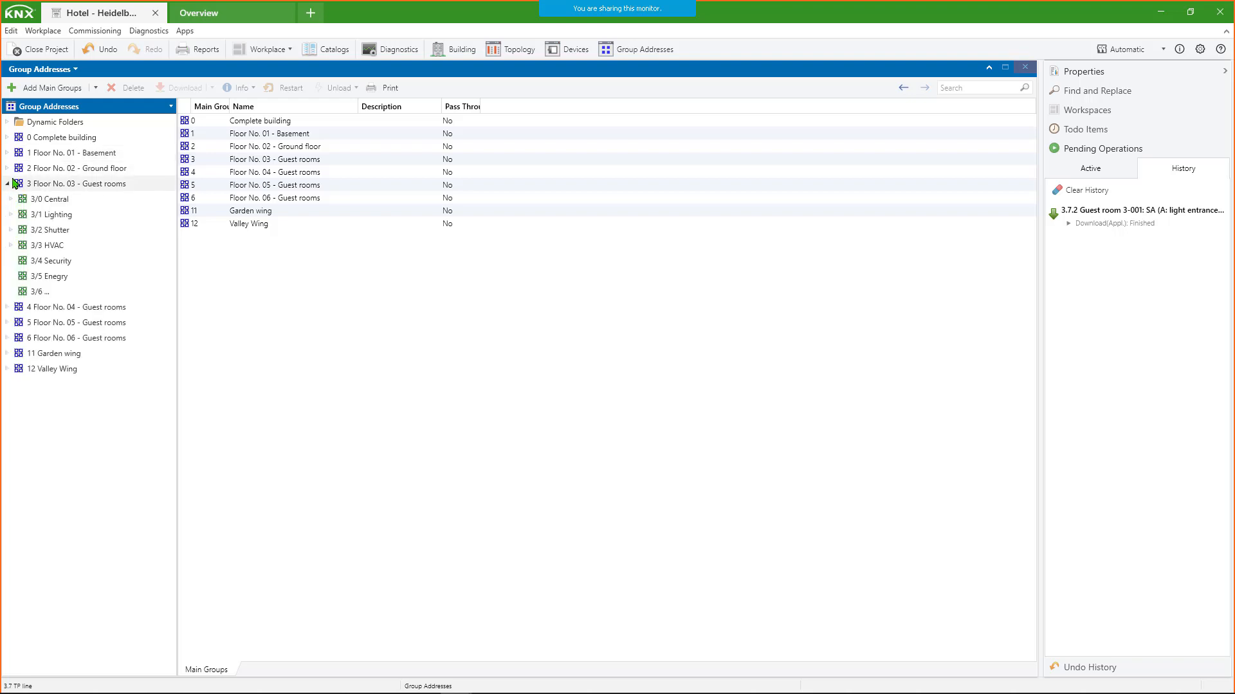
pyautogui.click(51, 215)
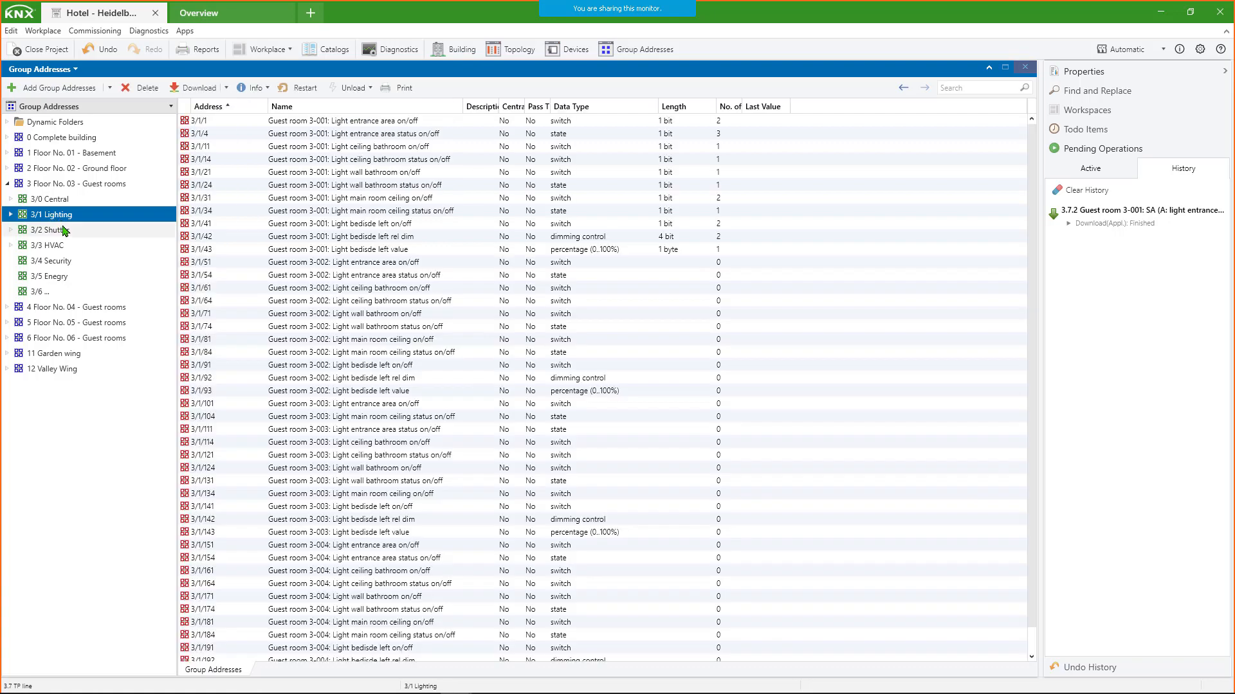
pyautogui.click(64, 231)
pyautogui.click(57, 200)
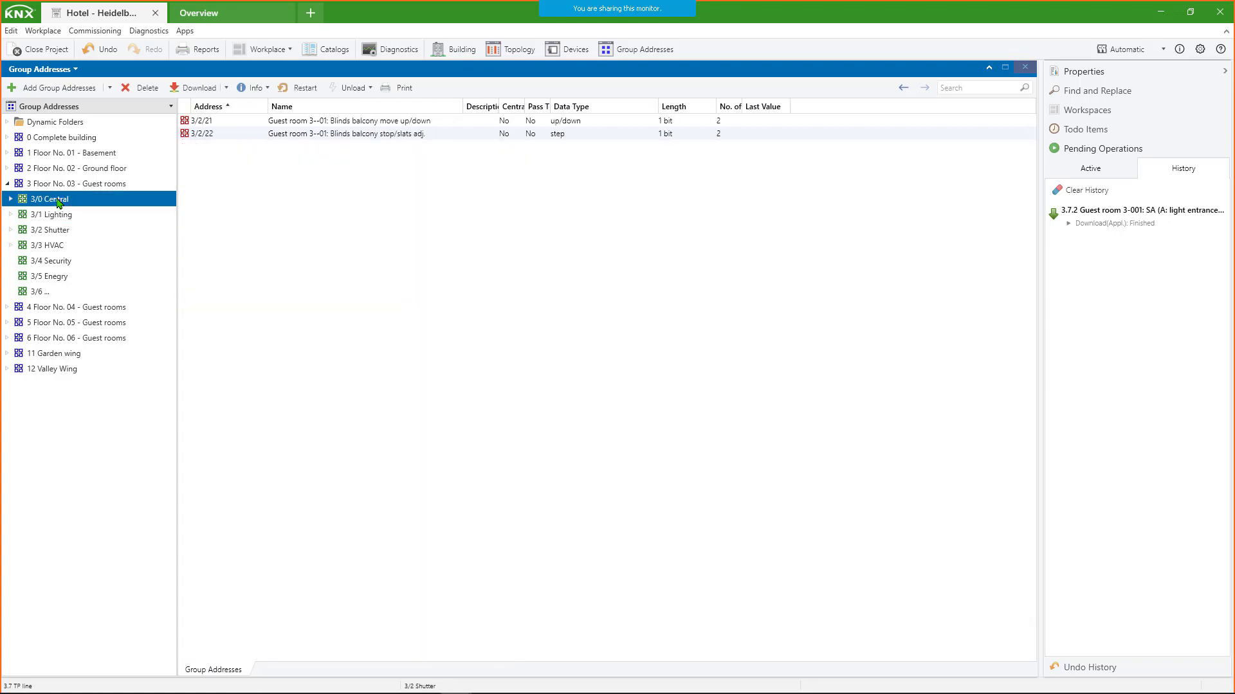
# - Go back through the history to switch actuator 3.7.2, revisit the group address overview, and return to the actuator
pyautogui.click(904, 88)
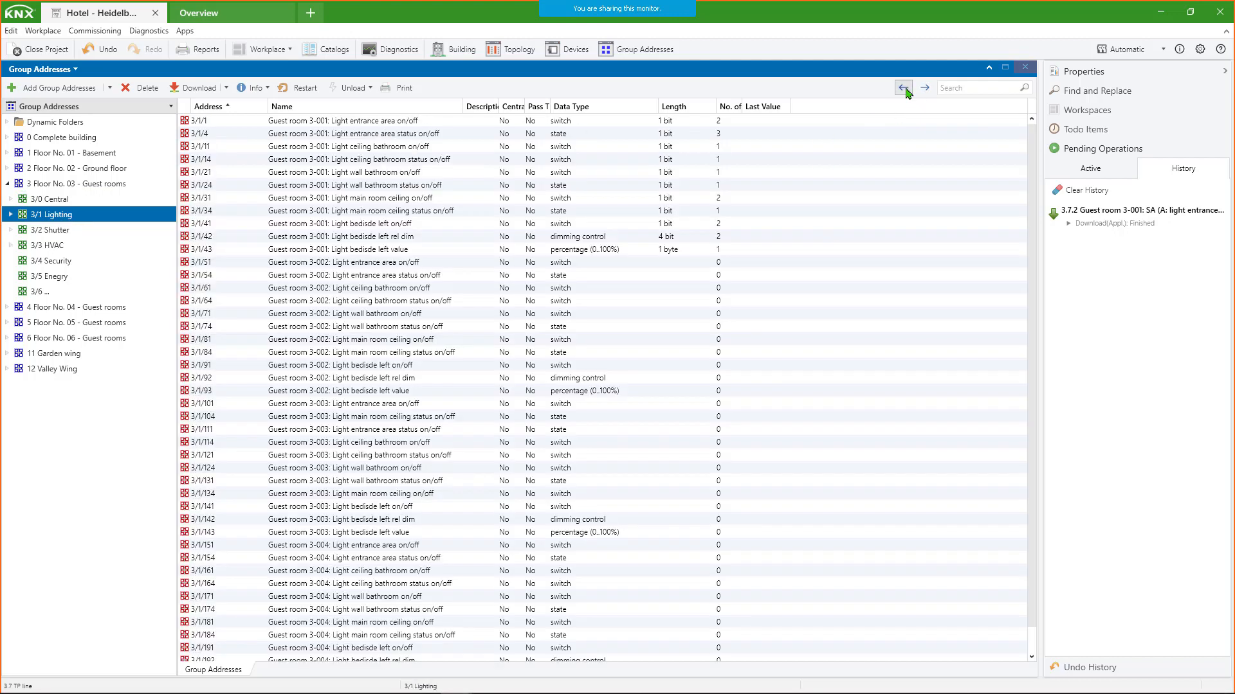
pyautogui.click(904, 88)
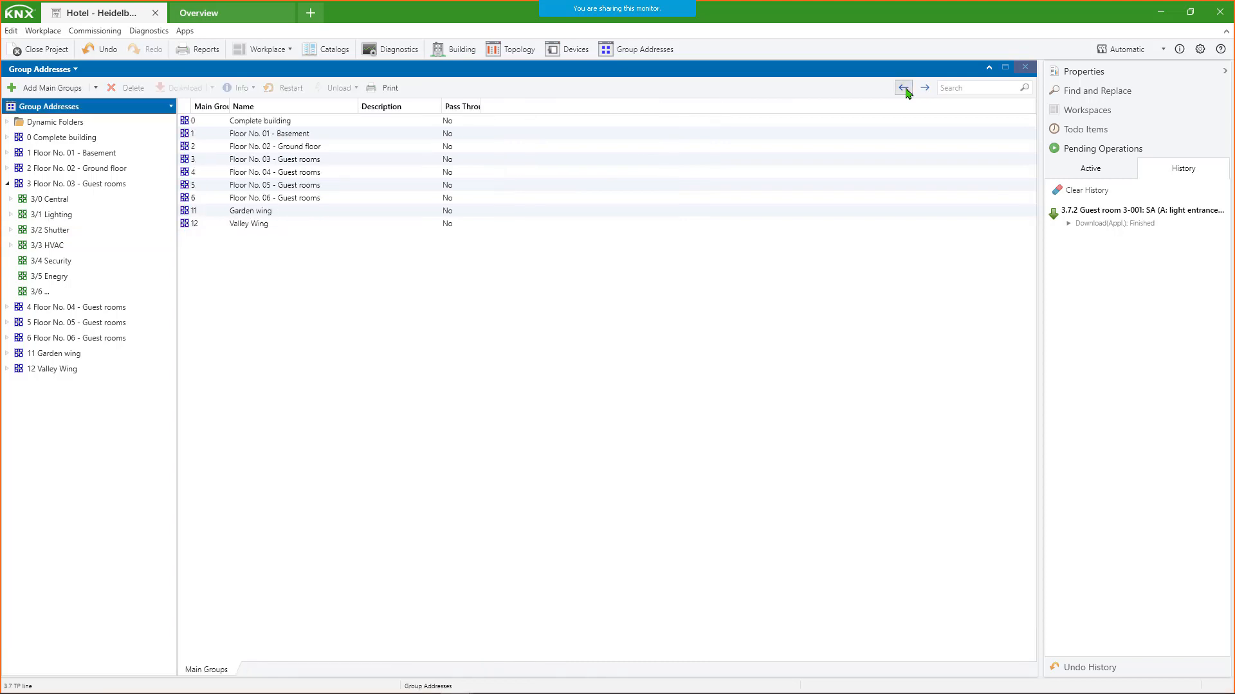
pyautogui.click(904, 88)
pyautogui.click(904, 88)
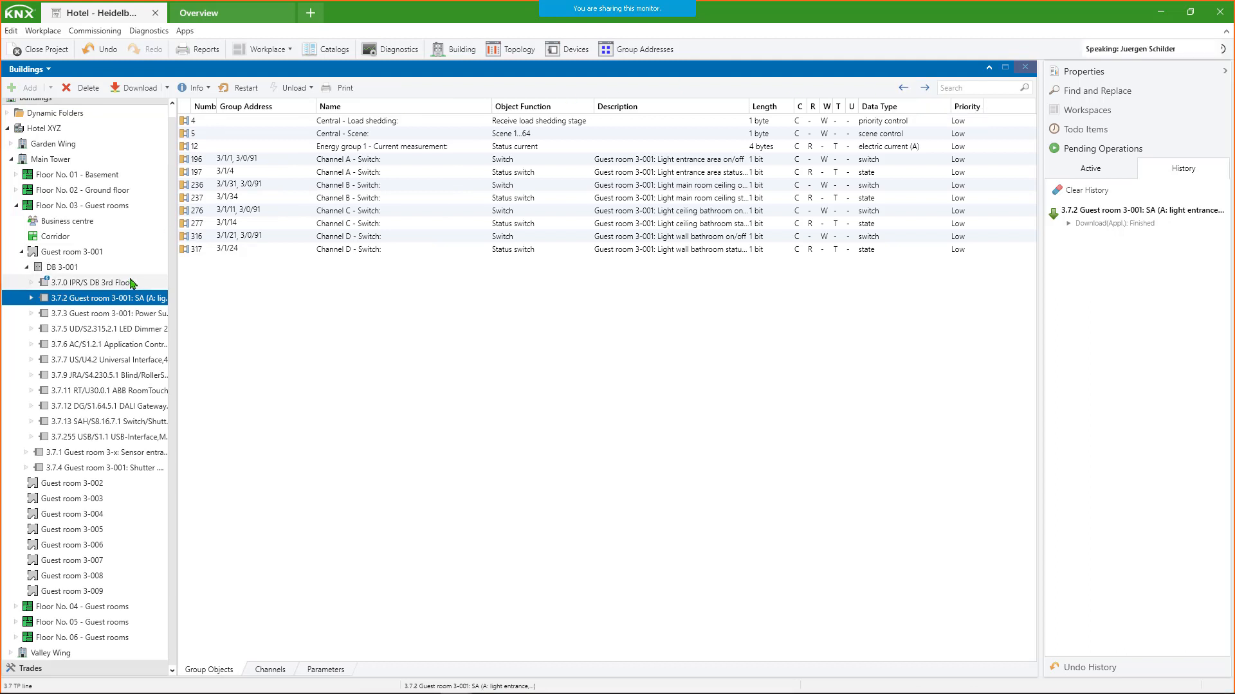
pyautogui.click(924, 88)
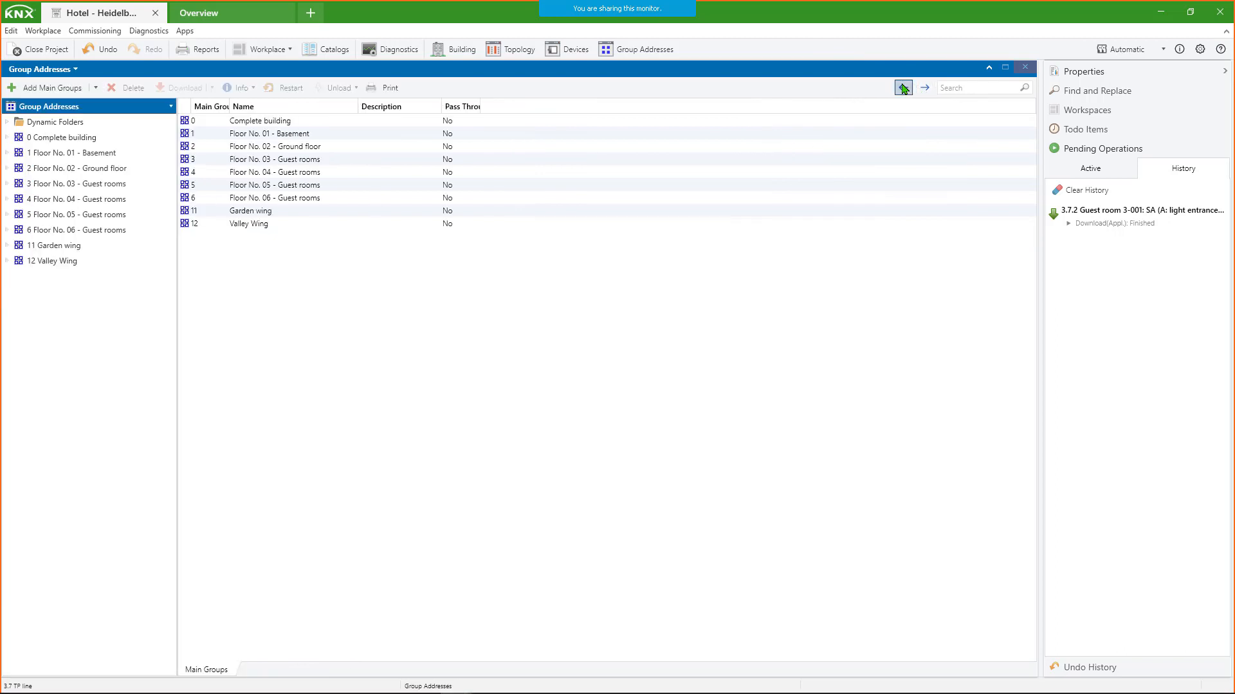
pyautogui.click(903, 90)
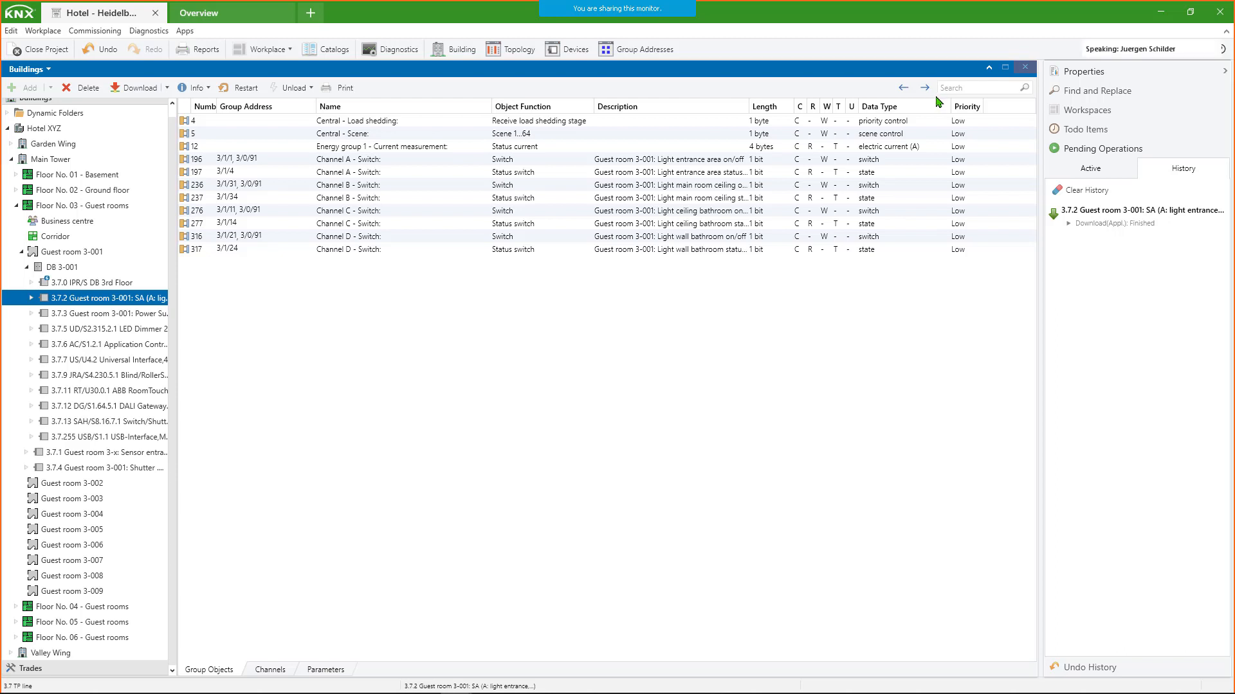
# - Open the group address linking for the Channel A - Switch object (196) and browse the available addresses
pyautogui.click(604, 219)
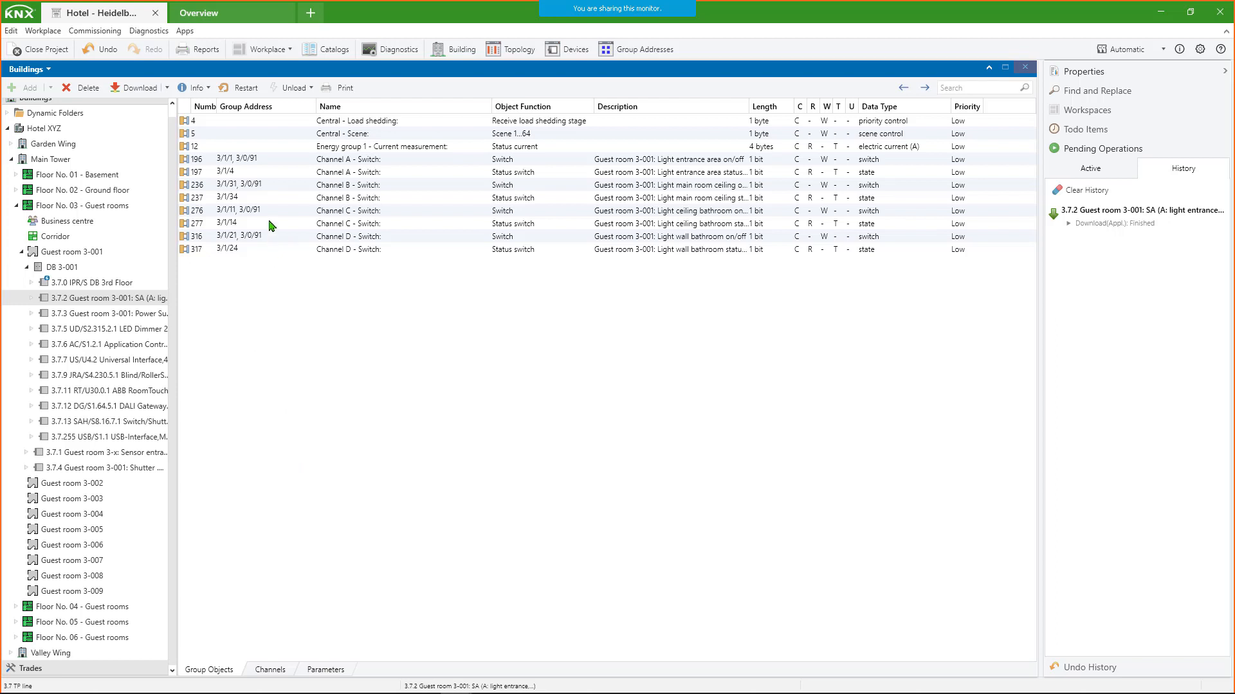
pyautogui.click(284, 159)
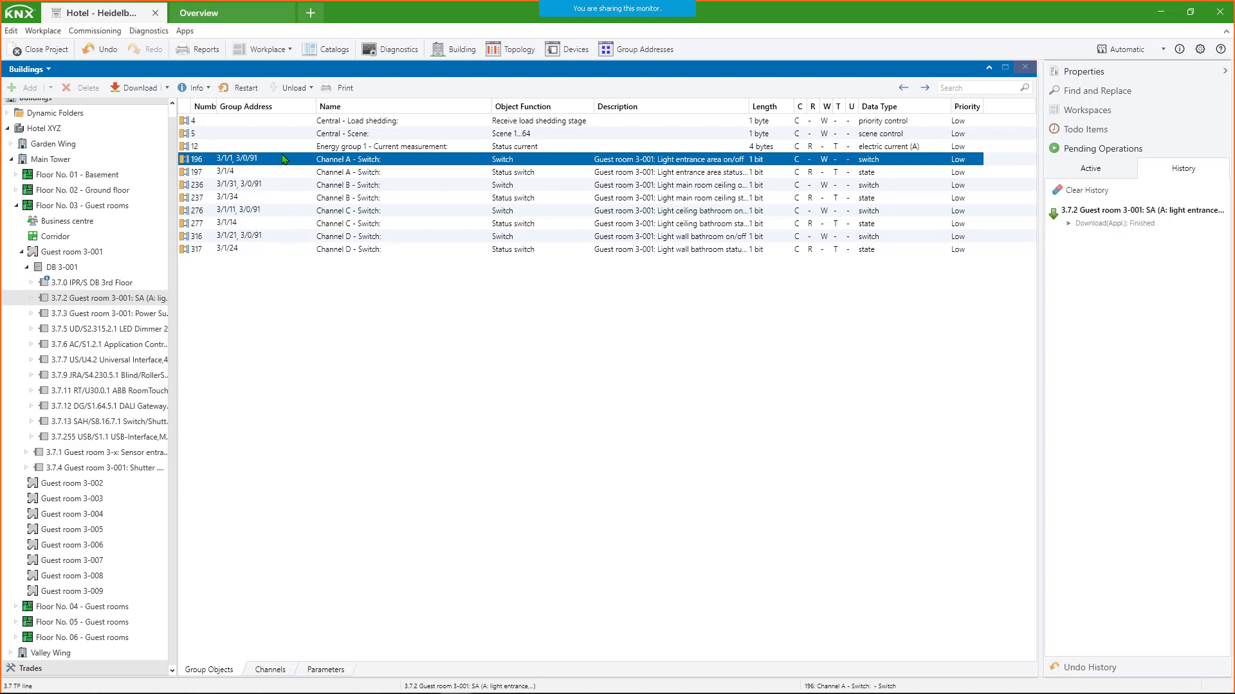
pyautogui.rightClick(284, 158)
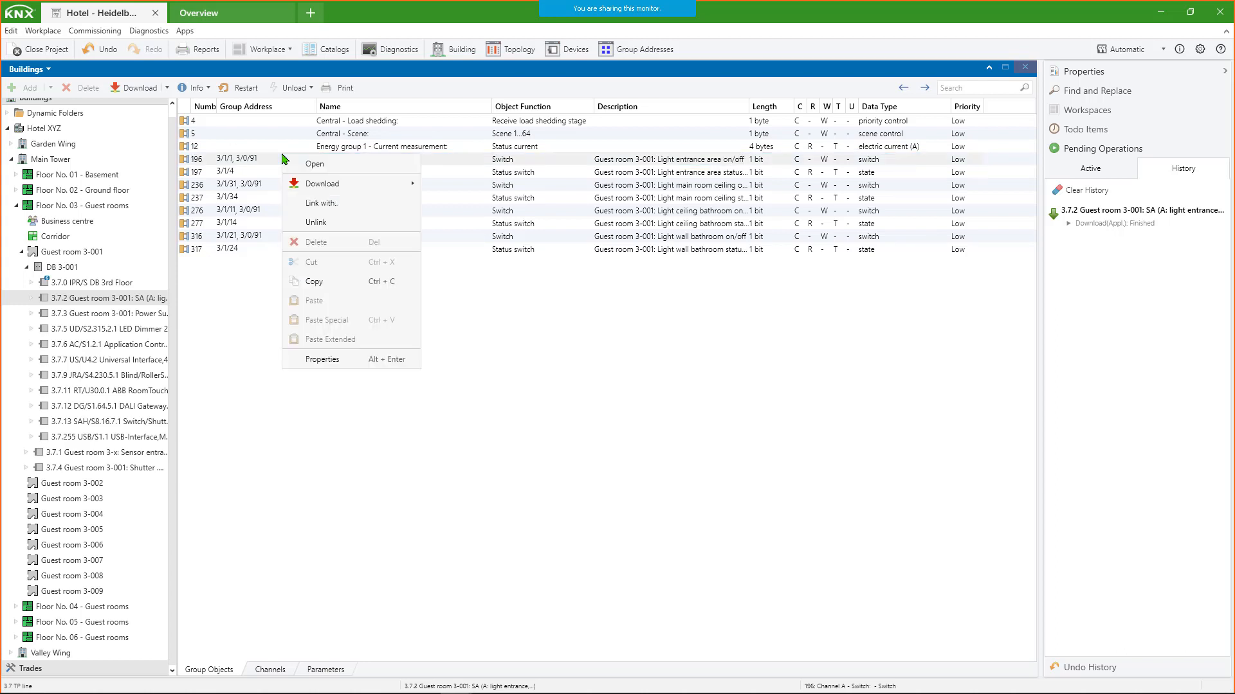
pyautogui.click(332, 204)
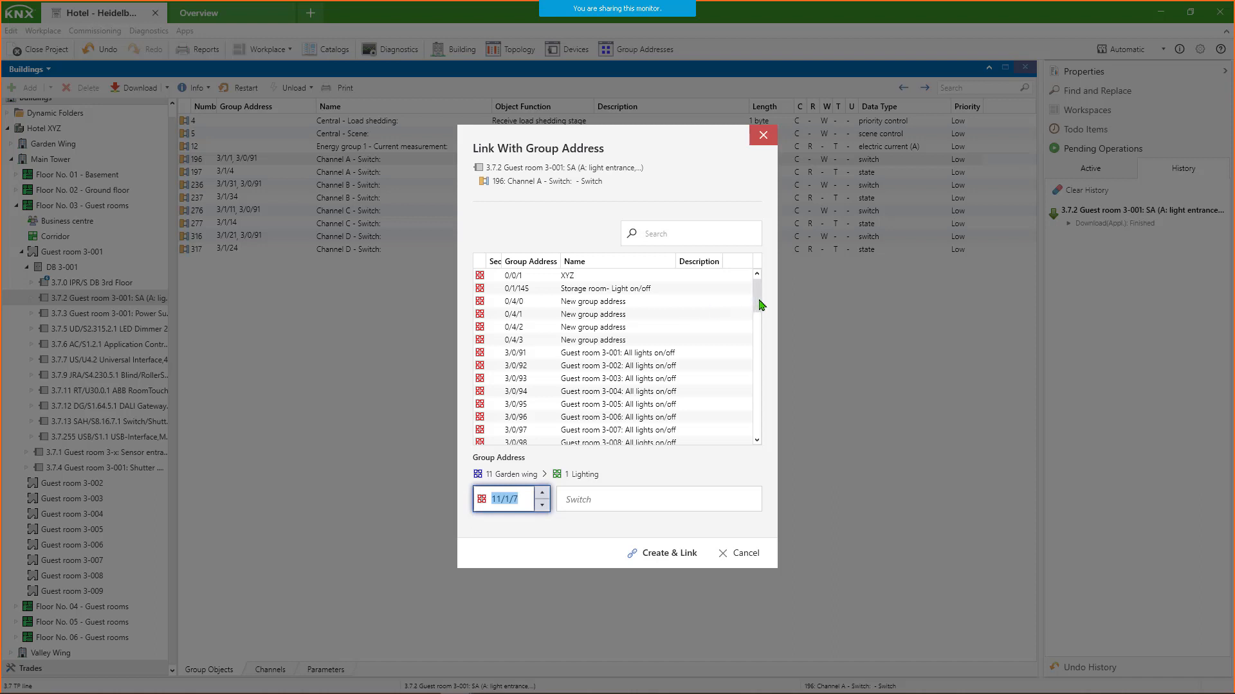
pyautogui.moveTo(760, 305)
pyautogui.mouseDown()
pyautogui.moveTo(763, 440)
pyautogui.moveTo(754, 287)
pyautogui.mouseUp()
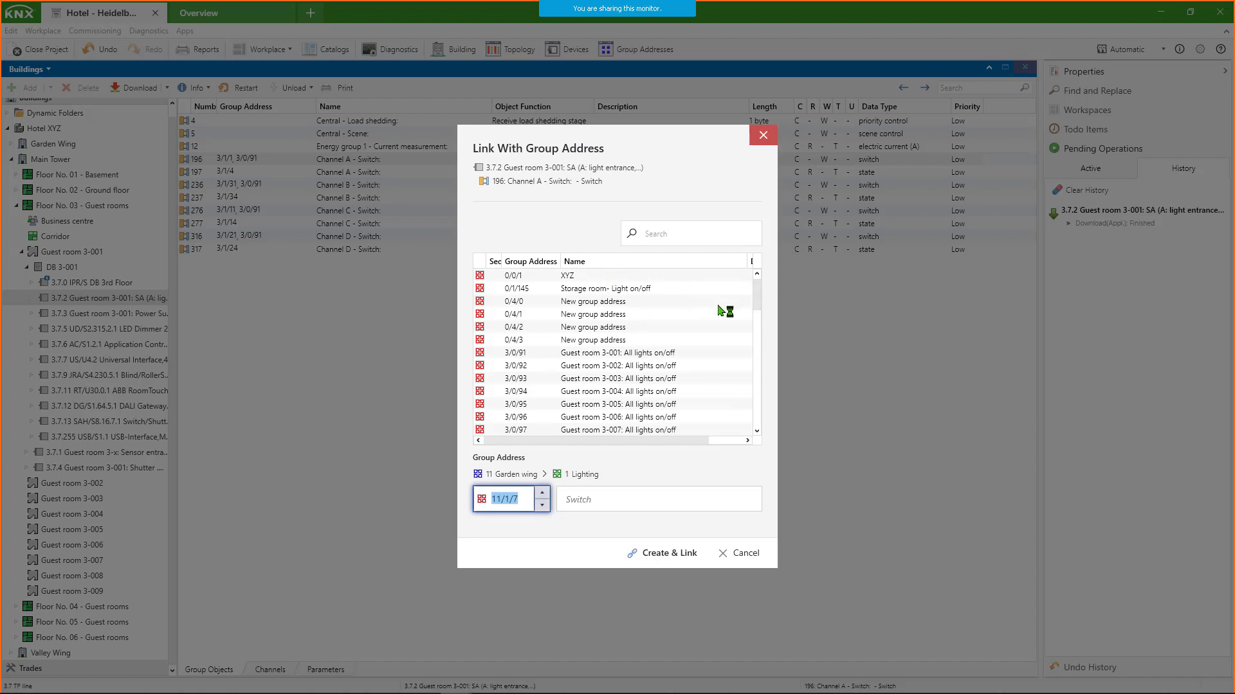
pyautogui.moveTo(756, 288); pyautogui.dragTo(762, 443)
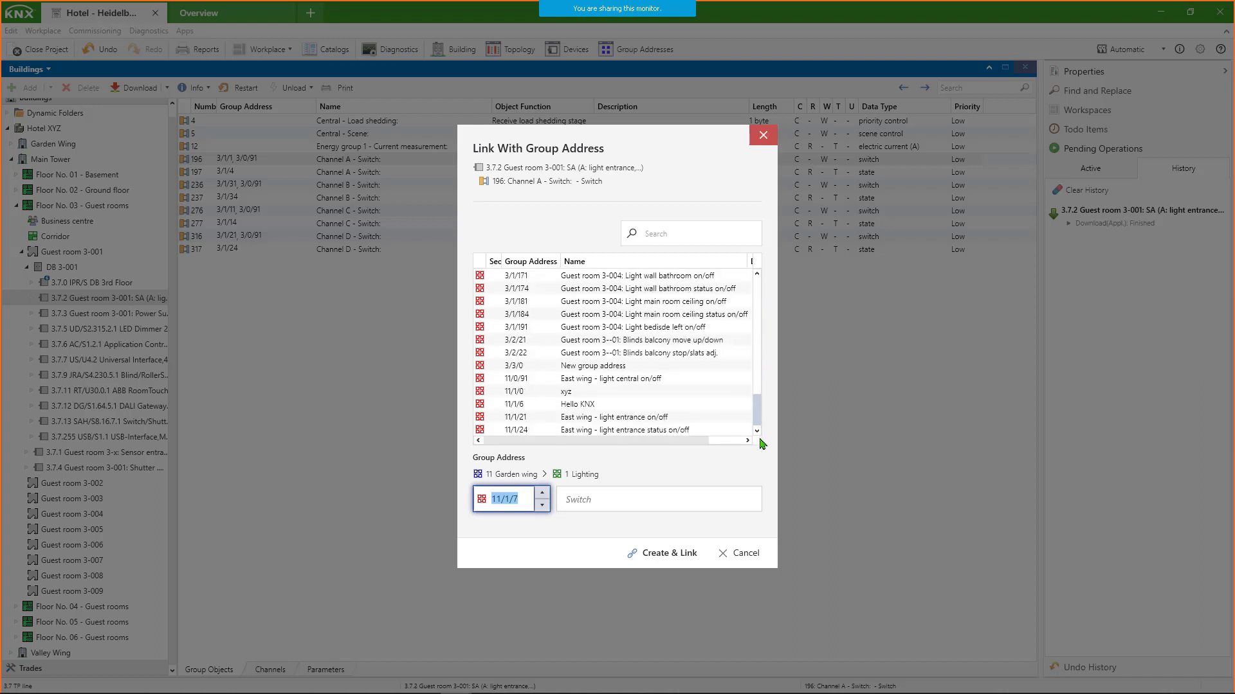
# - Preview addresses 11/1/6 Hello KNX and 3/0/91, then link the Channel A switch object with 0/0/1 XYZ
pyautogui.click(518, 406)
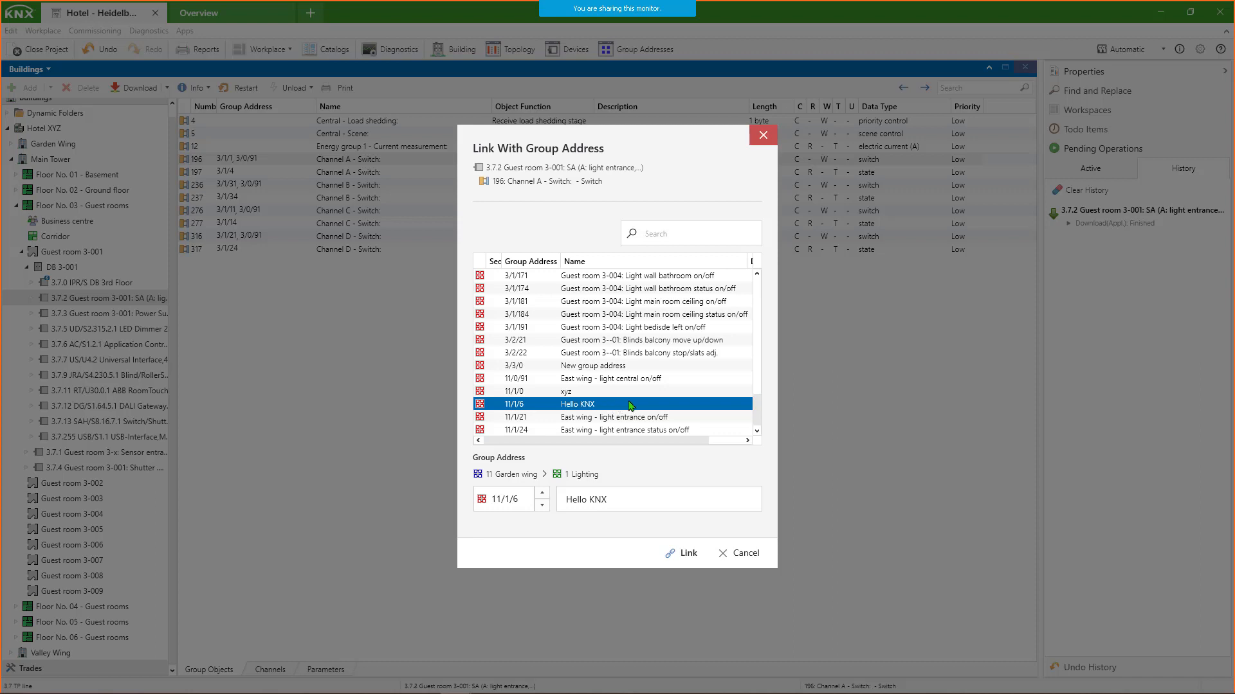
pyautogui.click(760, 375)
pyautogui.click(762, 336)
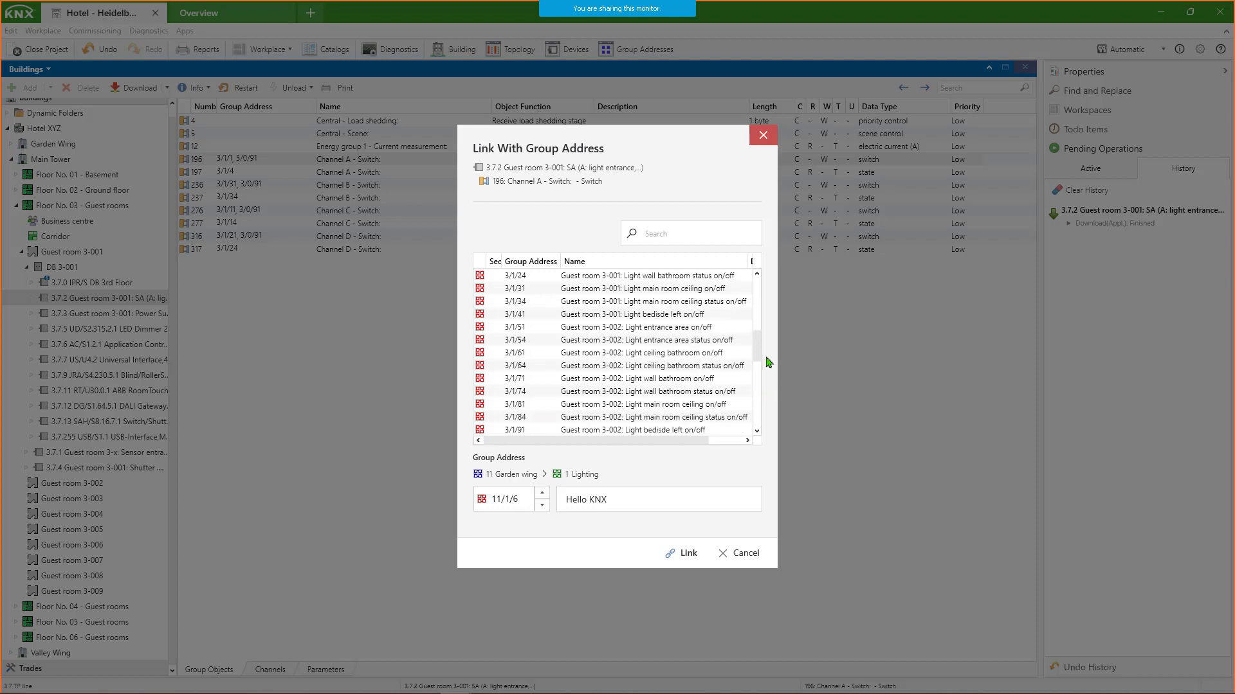
pyautogui.moveTo(762, 351); pyautogui.dragTo(761, 275)
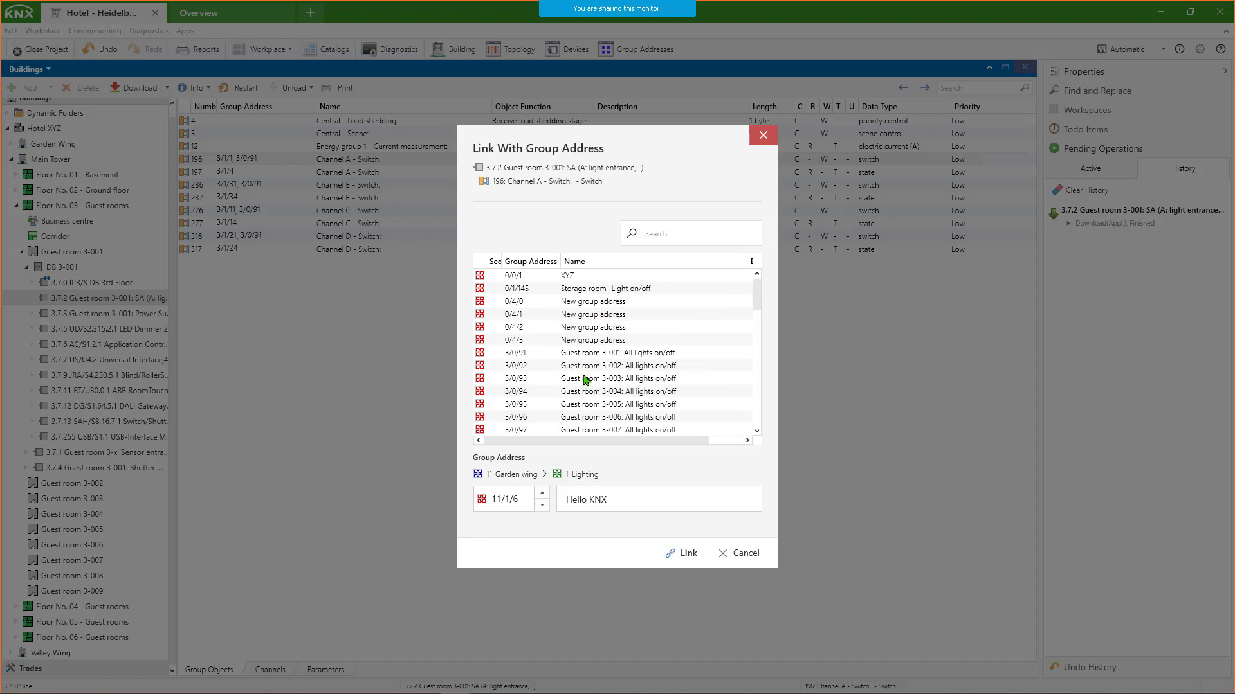
pyautogui.click(586, 354)
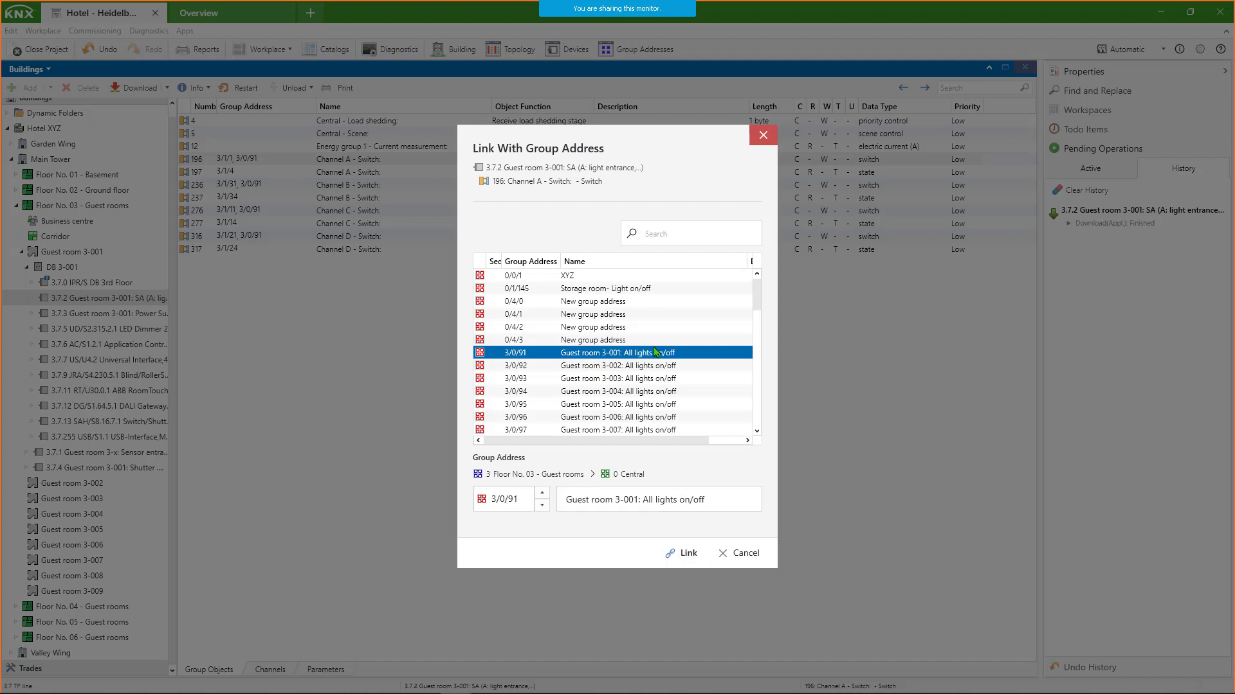
pyautogui.click(583, 278)
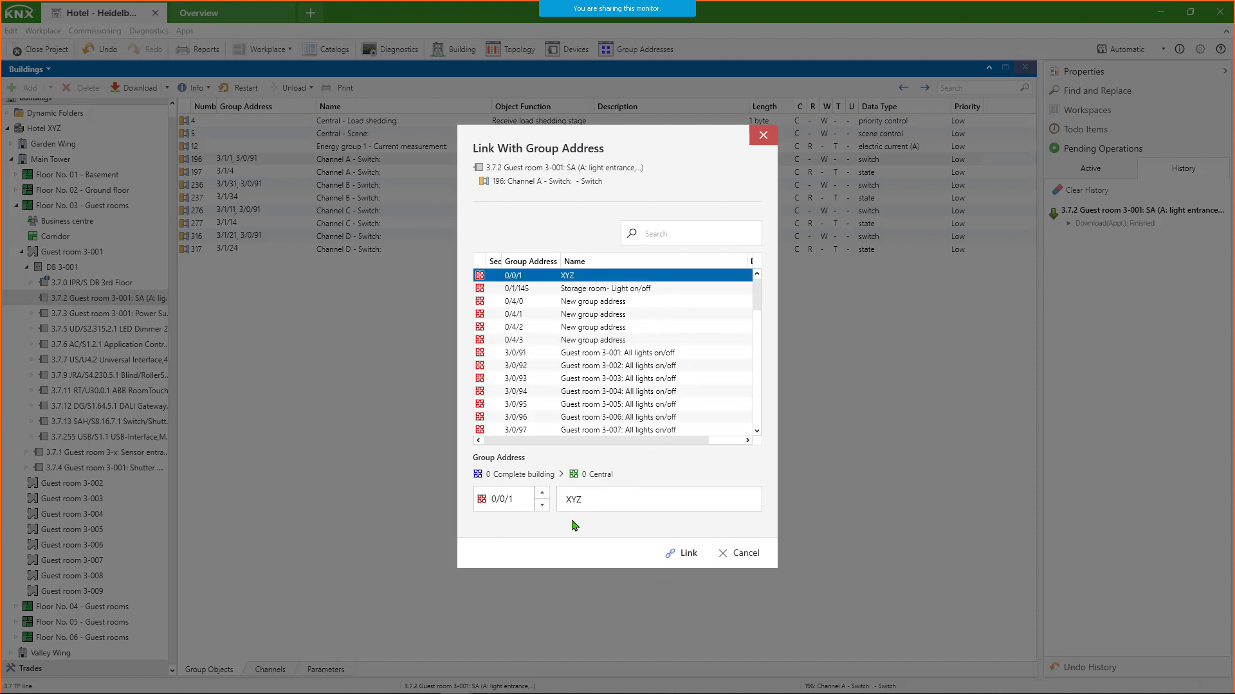
pyautogui.click(685, 555)
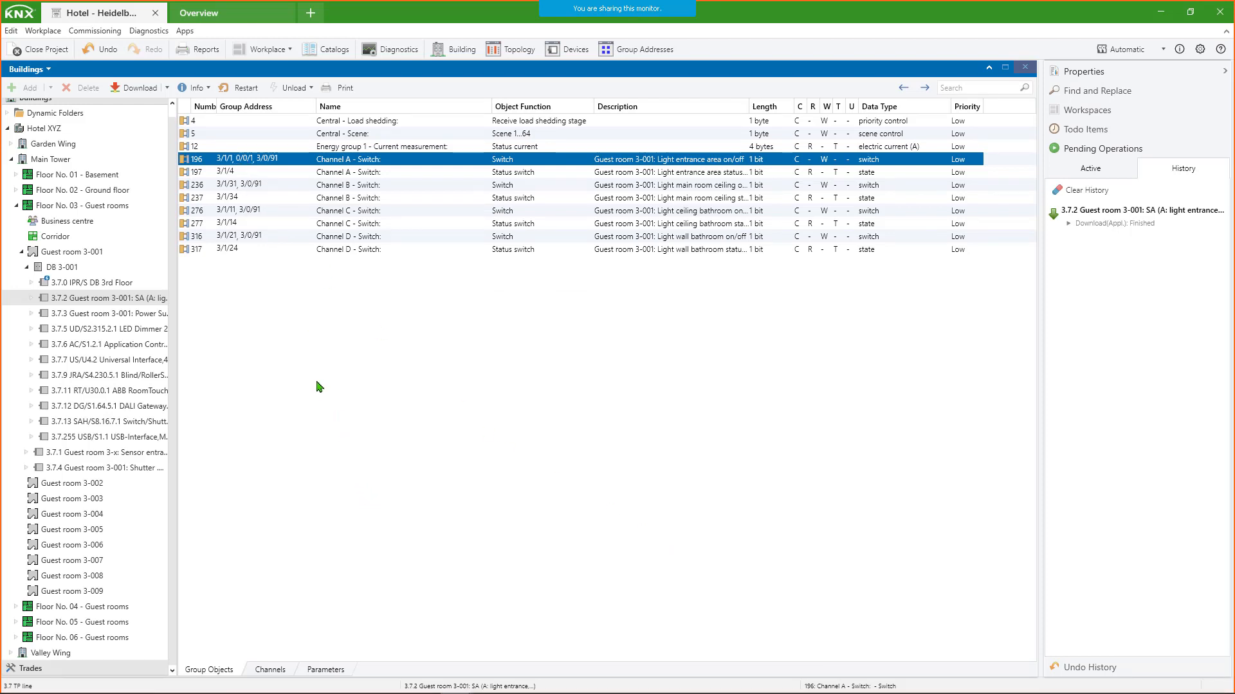
# - Open the group address linking for the Central - Scene object (5) and look through the offered addresses
pyautogui.click(288, 134)
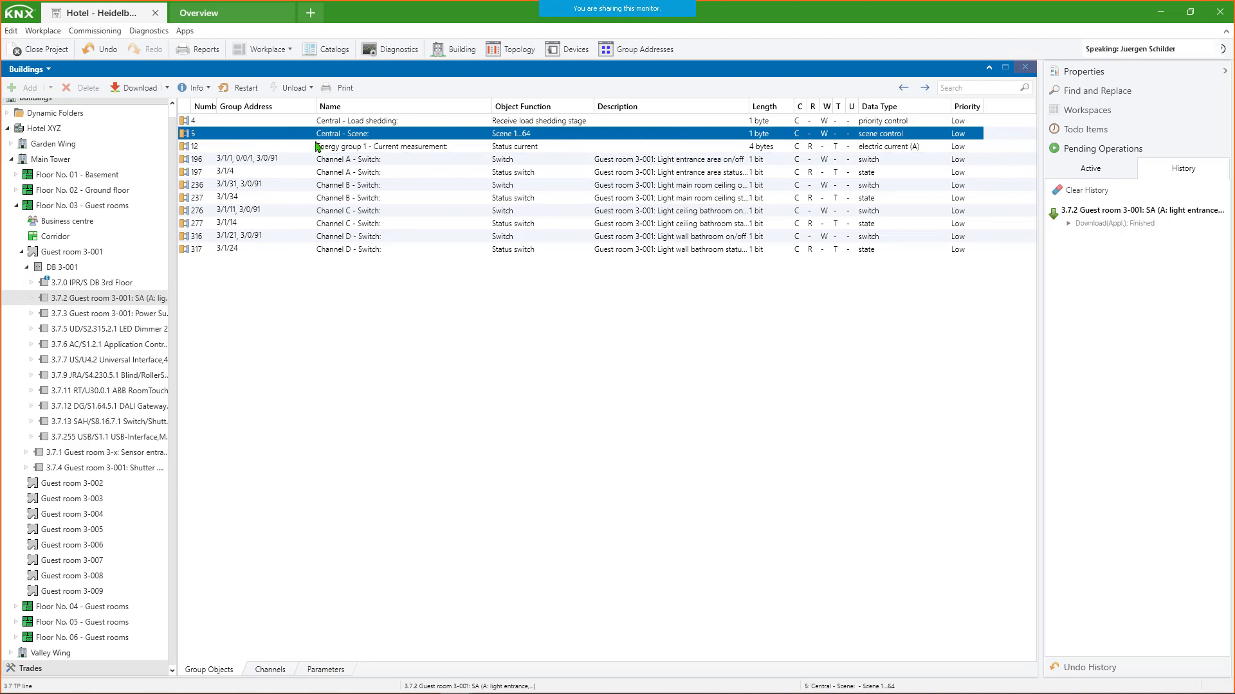
pyautogui.rightClick(251, 138)
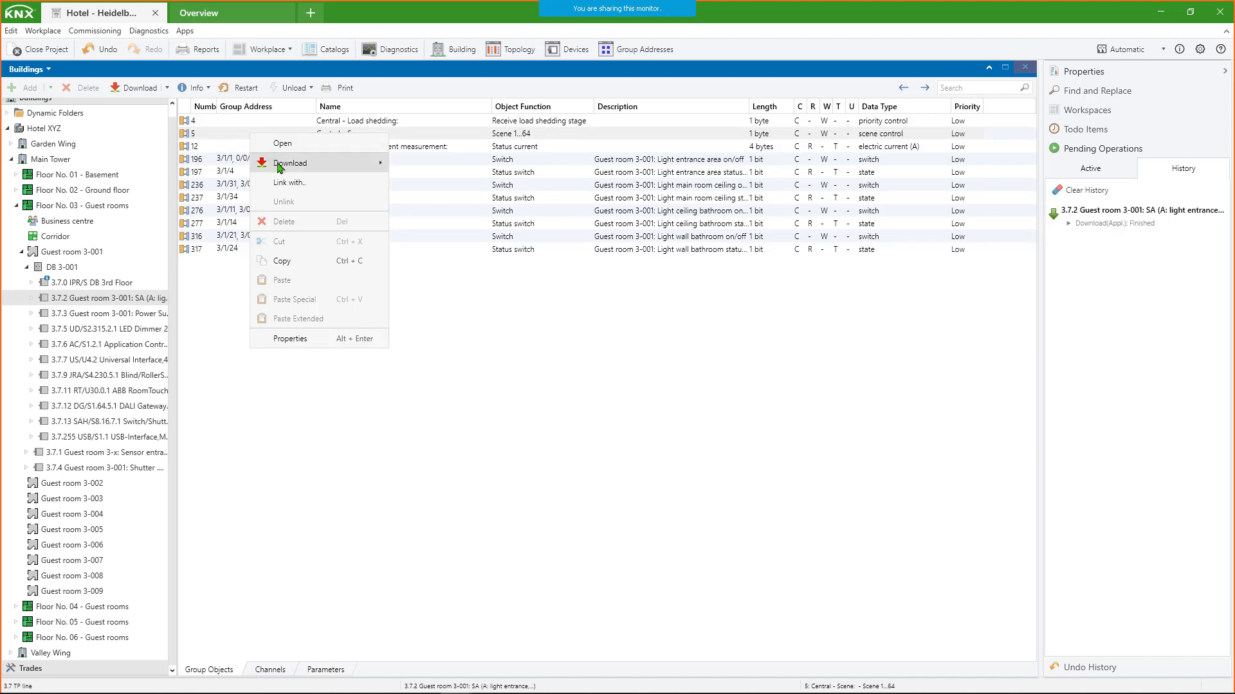
pyautogui.click(289, 183)
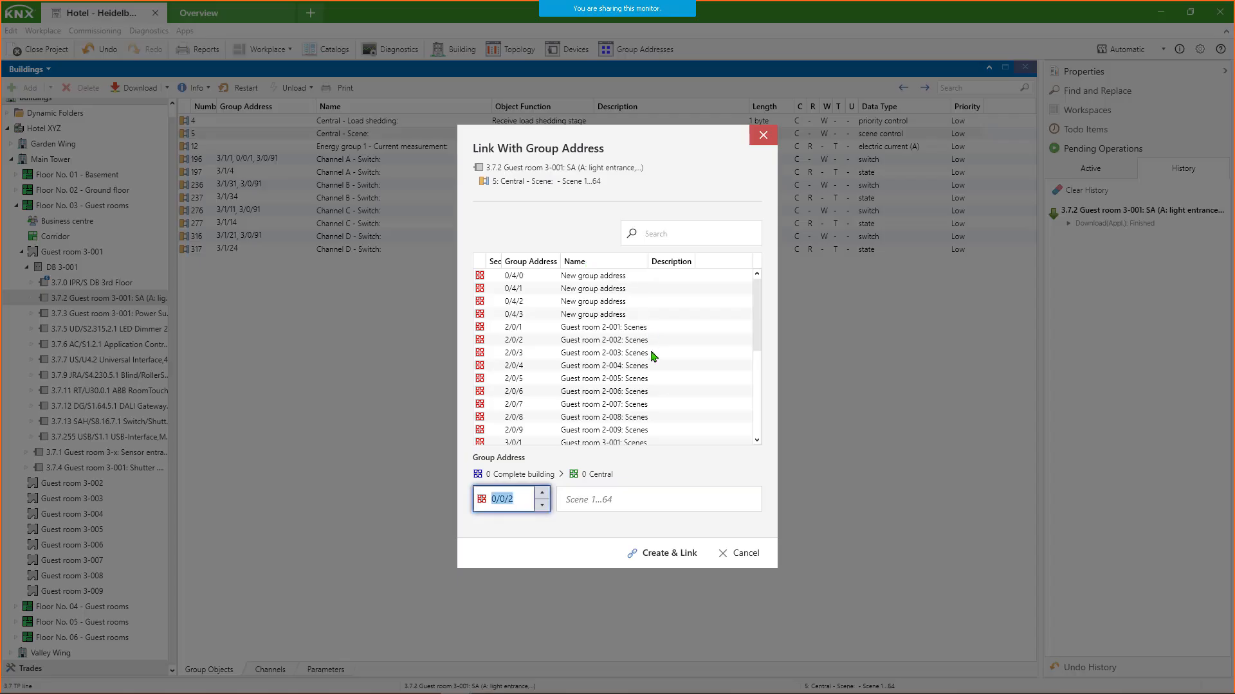
pyautogui.moveTo(760, 307); pyautogui.dragTo(755, 277)
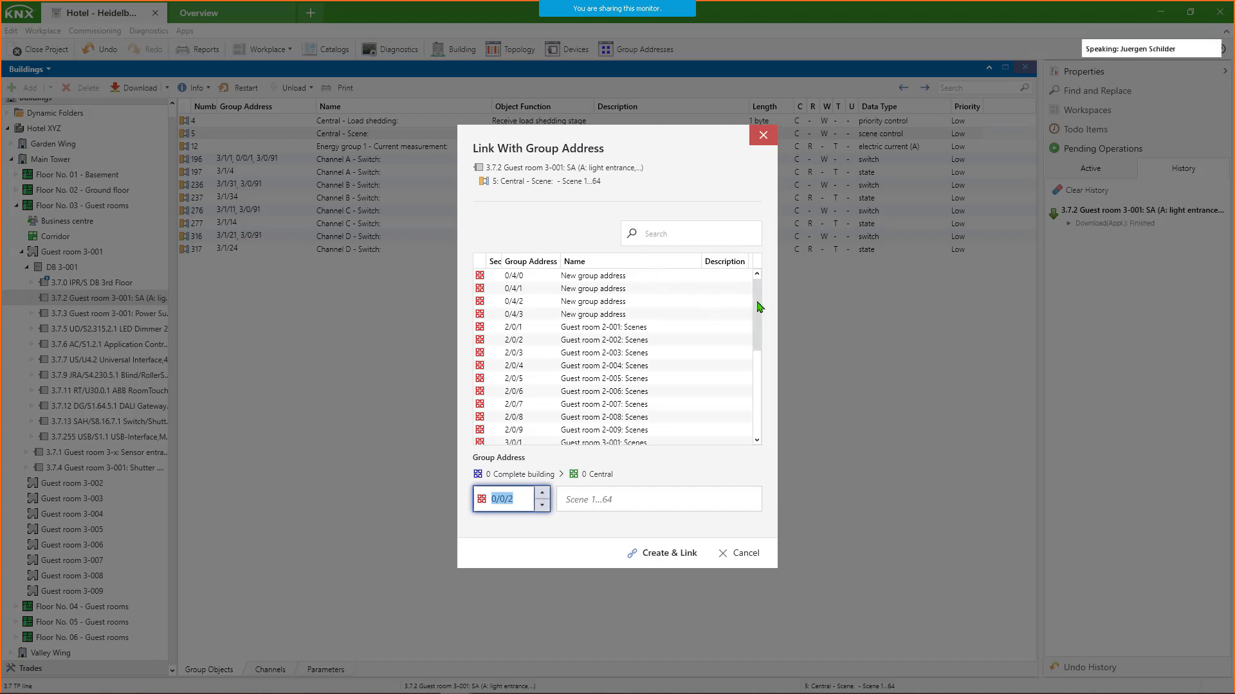
pyautogui.moveTo(760, 307); pyautogui.dragTo(755, 415)
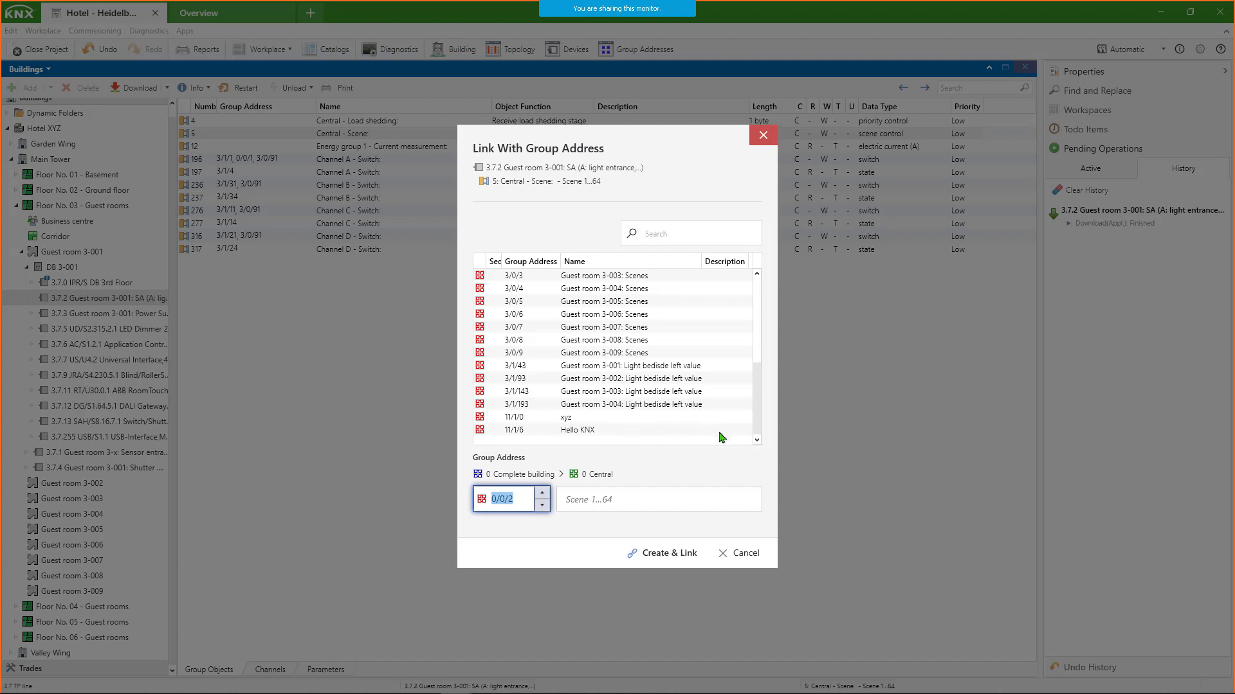
pyautogui.moveTo(757, 405); pyautogui.dragTo(756, 273)
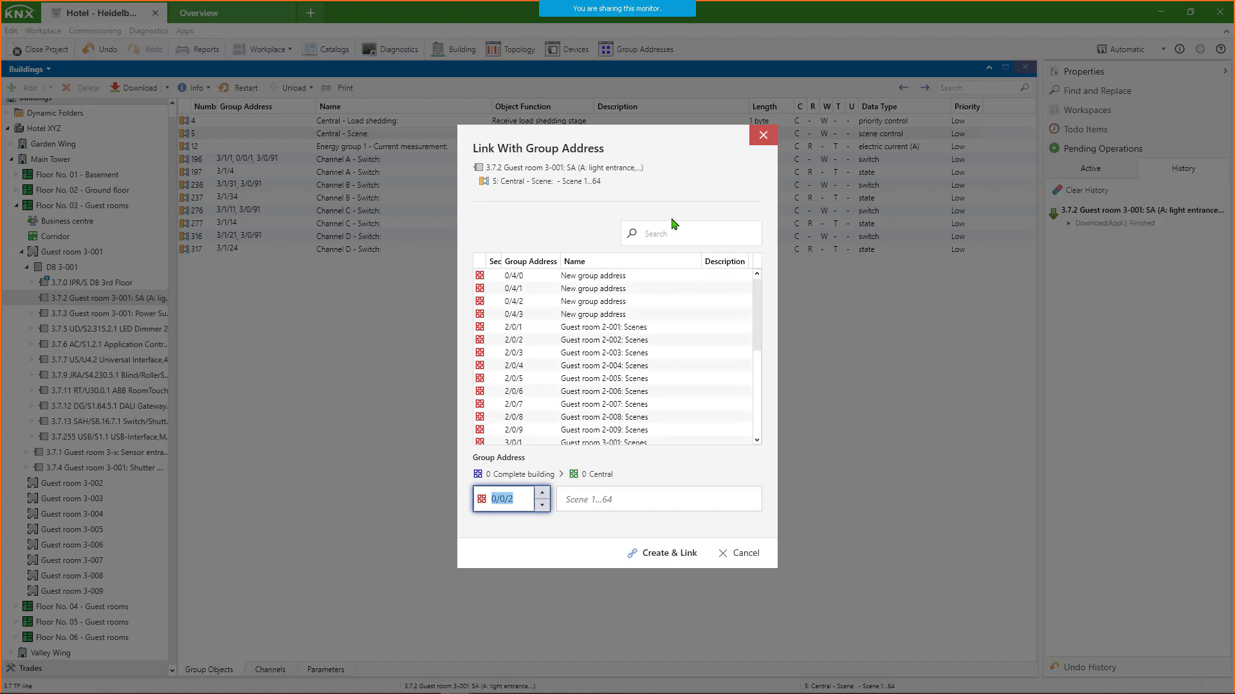
# - Filter the linking list by 3-001 and preview the Light bedside left value (3/1/43) and Scenes (3/0/1) addresses
pyautogui.click(655, 238)
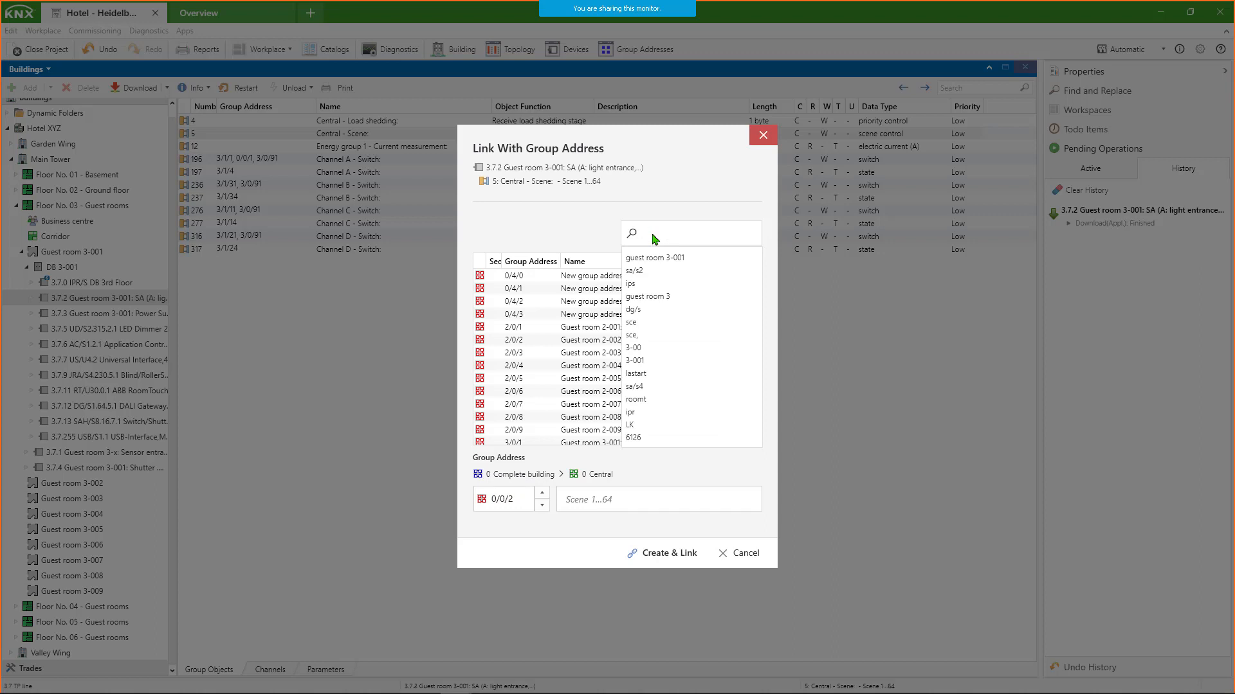
pyautogui.write('3-00')
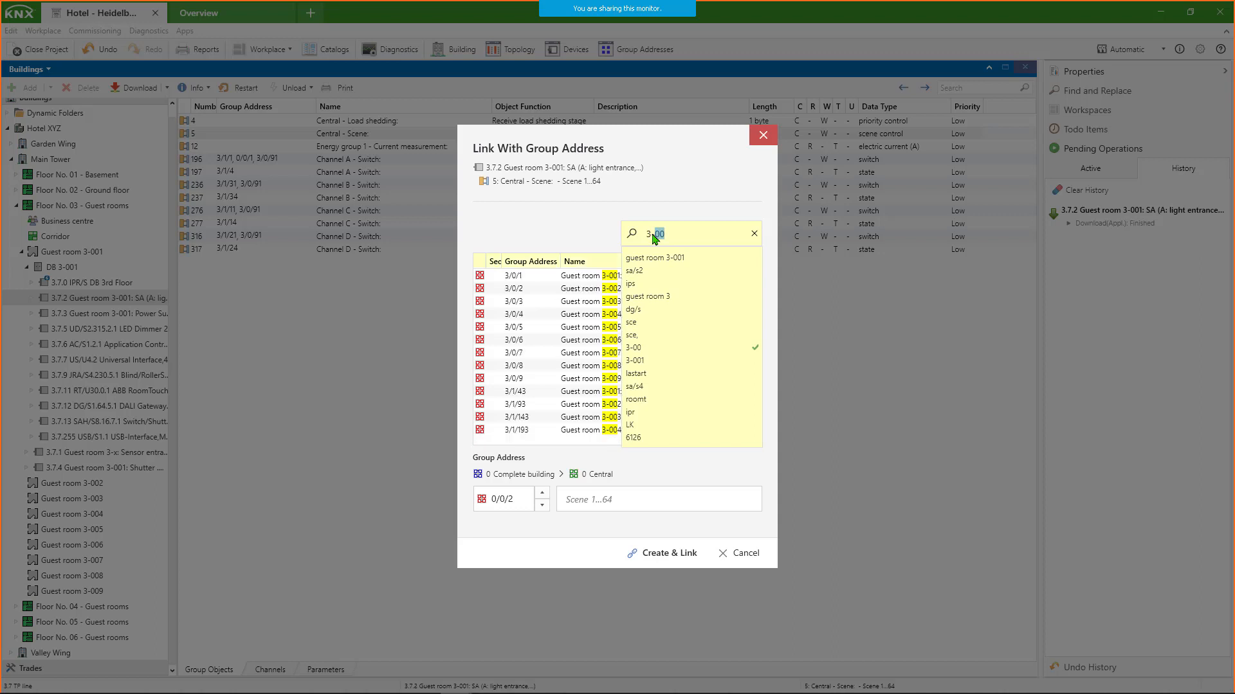
pyautogui.write('1')
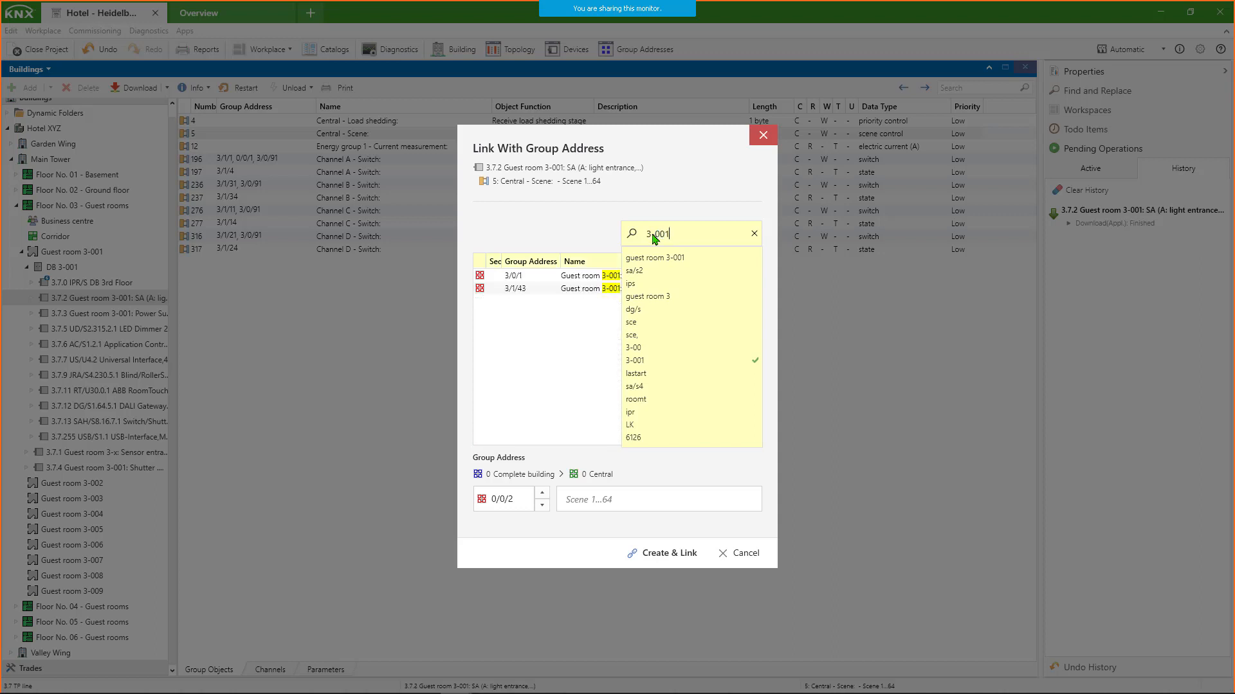
pyautogui.click(610, 224)
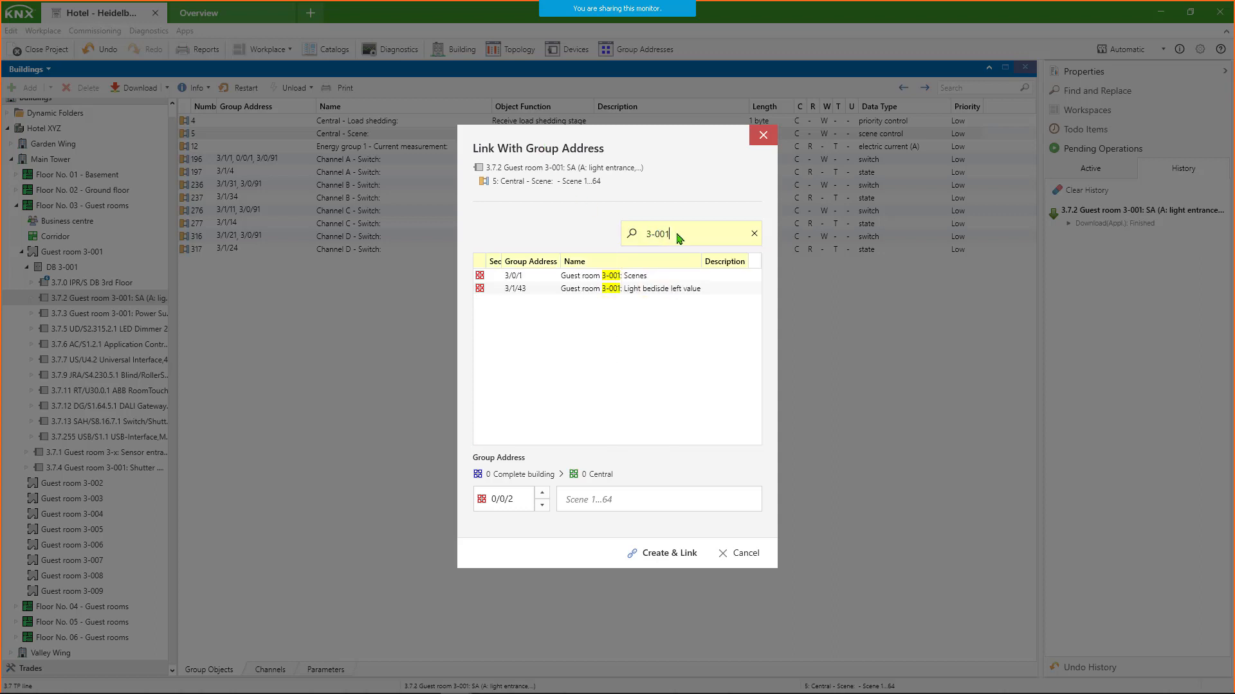
pyautogui.click(671, 294)
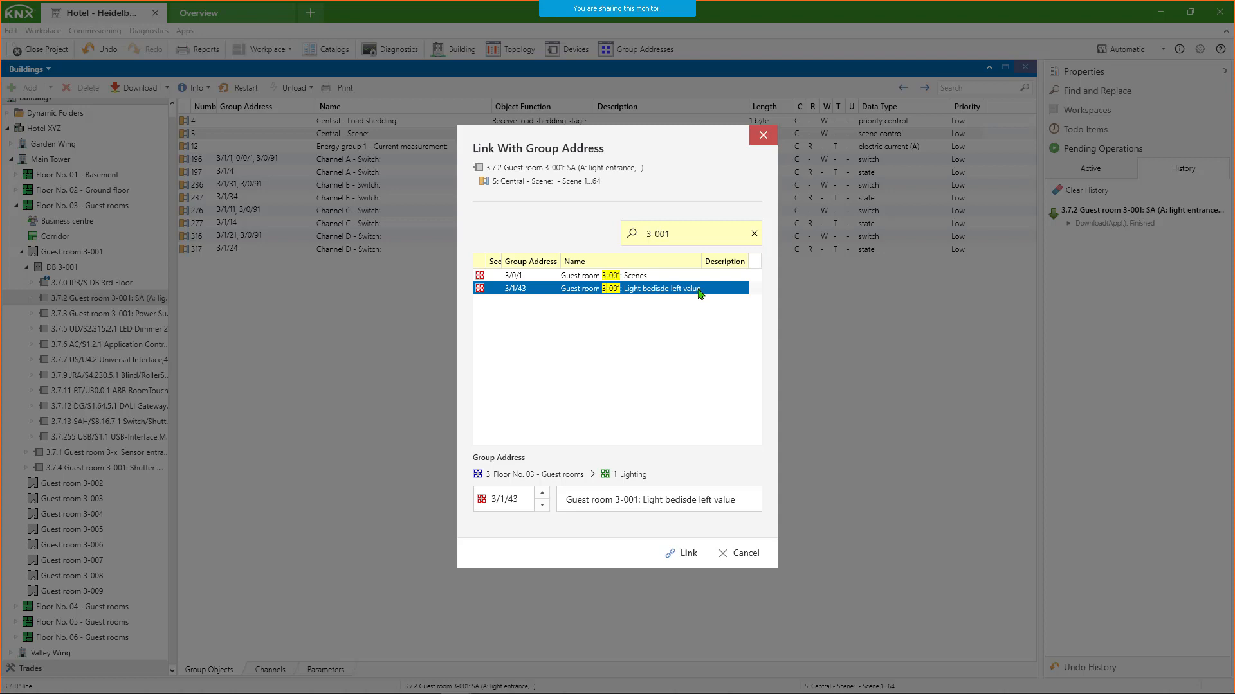
pyautogui.click(648, 278)
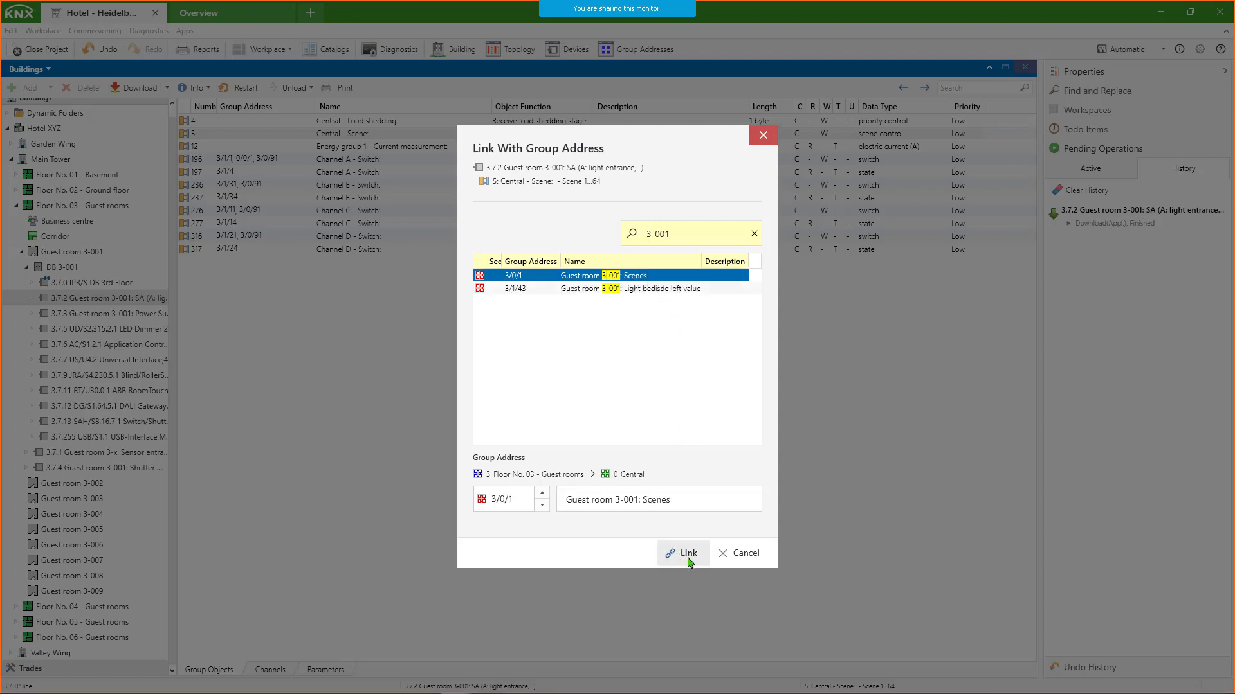
# - Filter the list by address with 3/1 and 3/0/, and link the scene object with 3/0/1 Guest room 3-001: Scenes
pyautogui.click(753, 234)
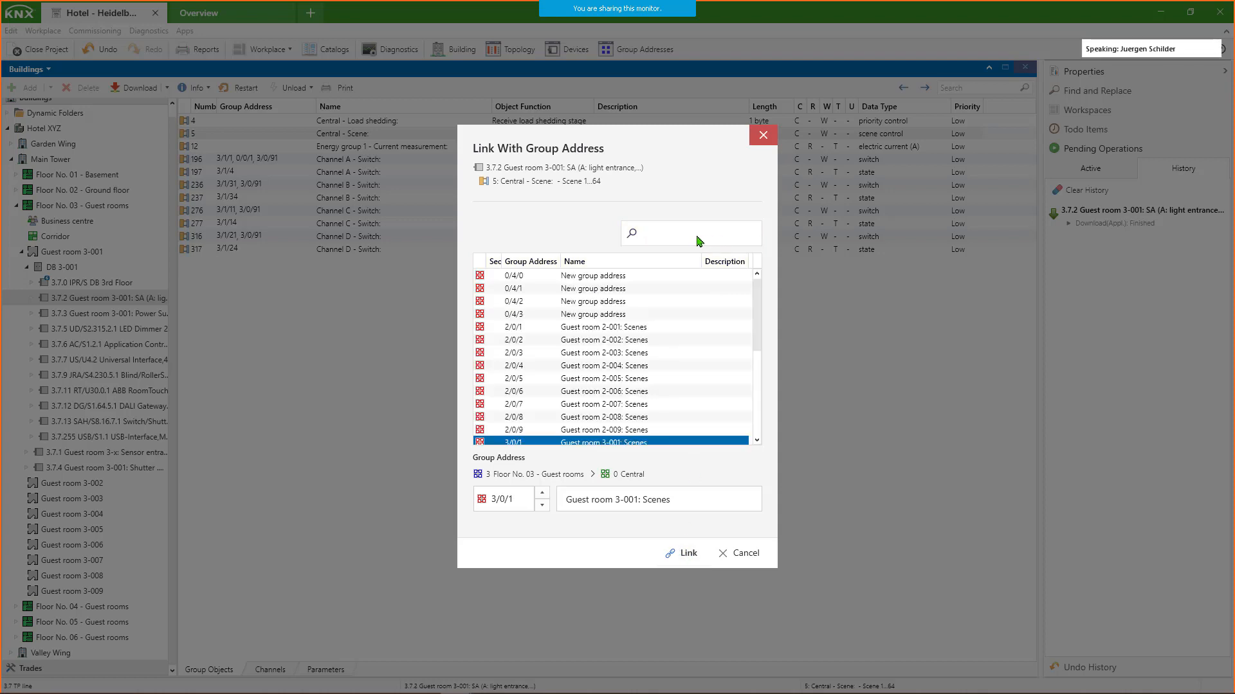
pyautogui.write('3')
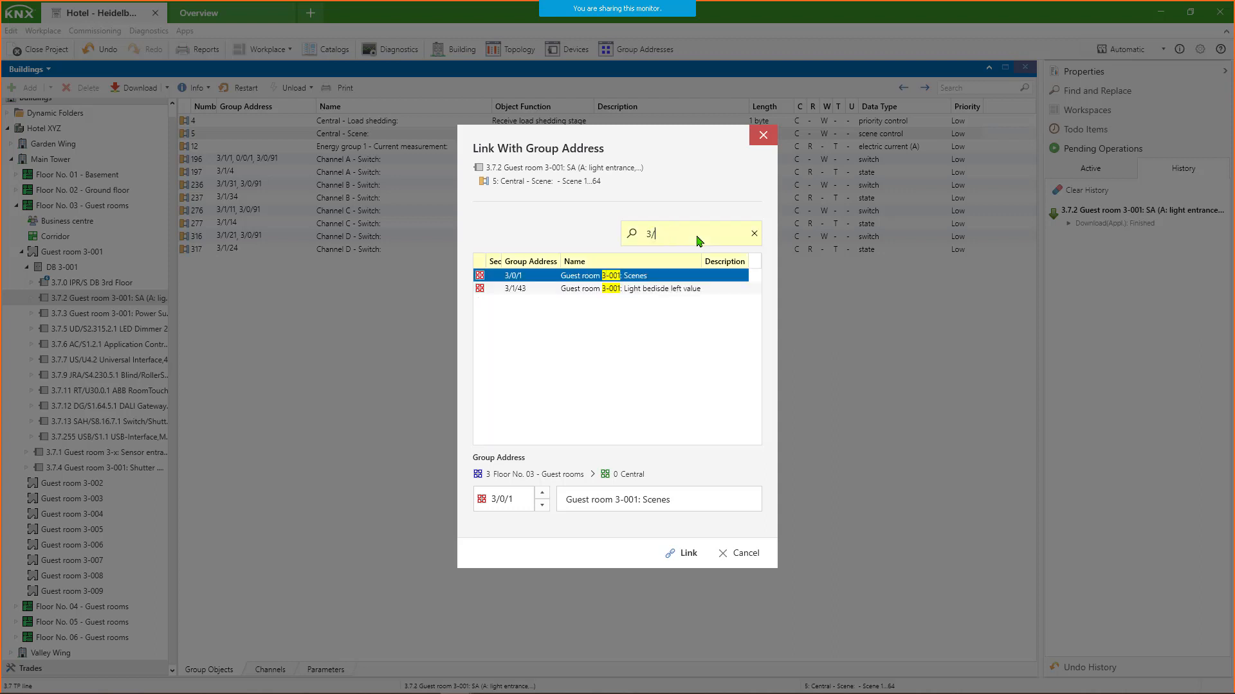
pyautogui.write('/1')
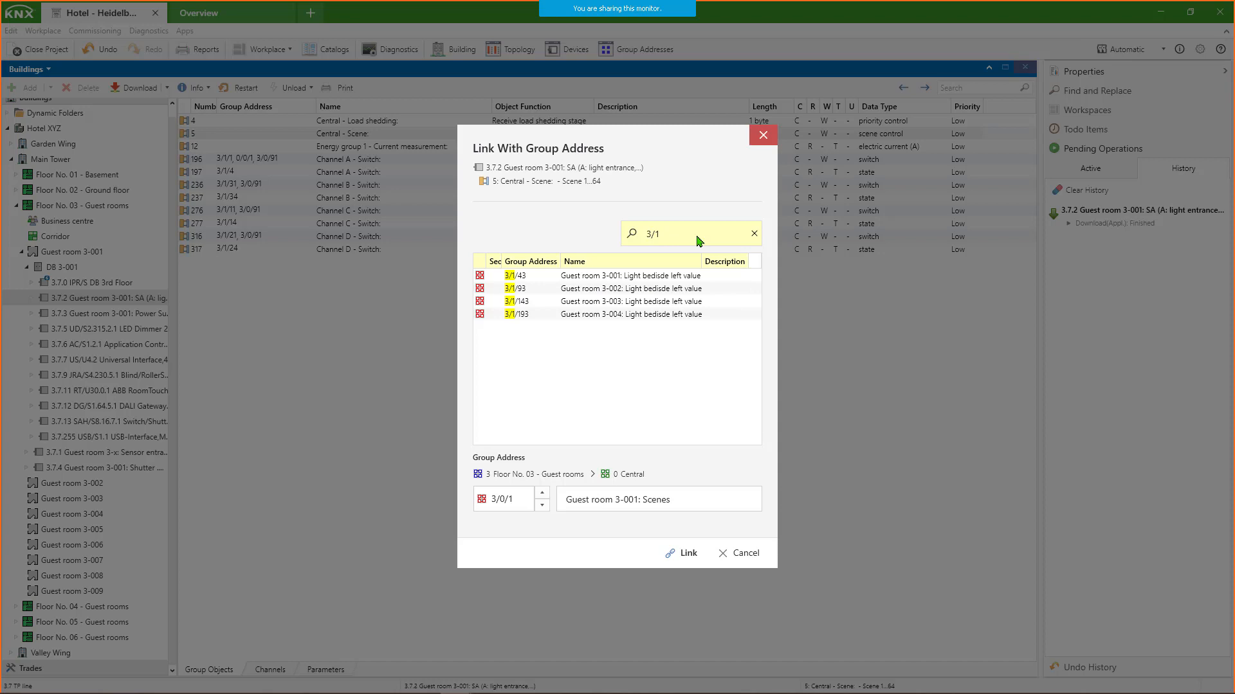
pyautogui.write('0/')
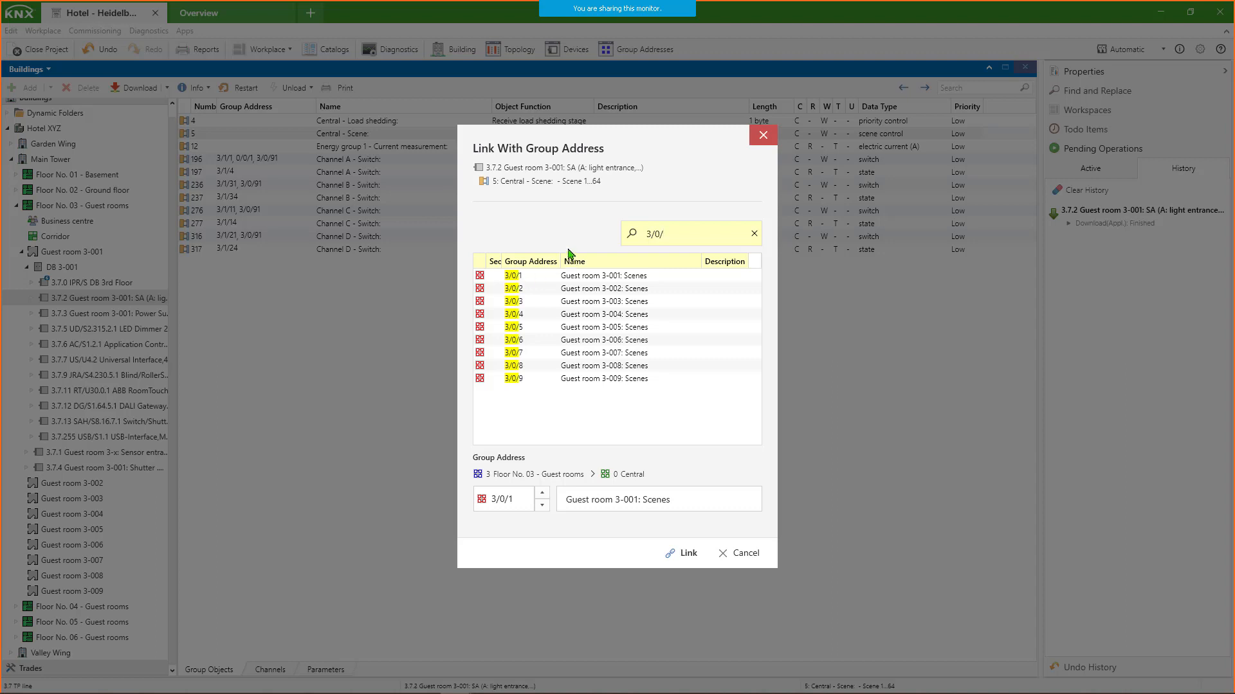
pyautogui.click(601, 281)
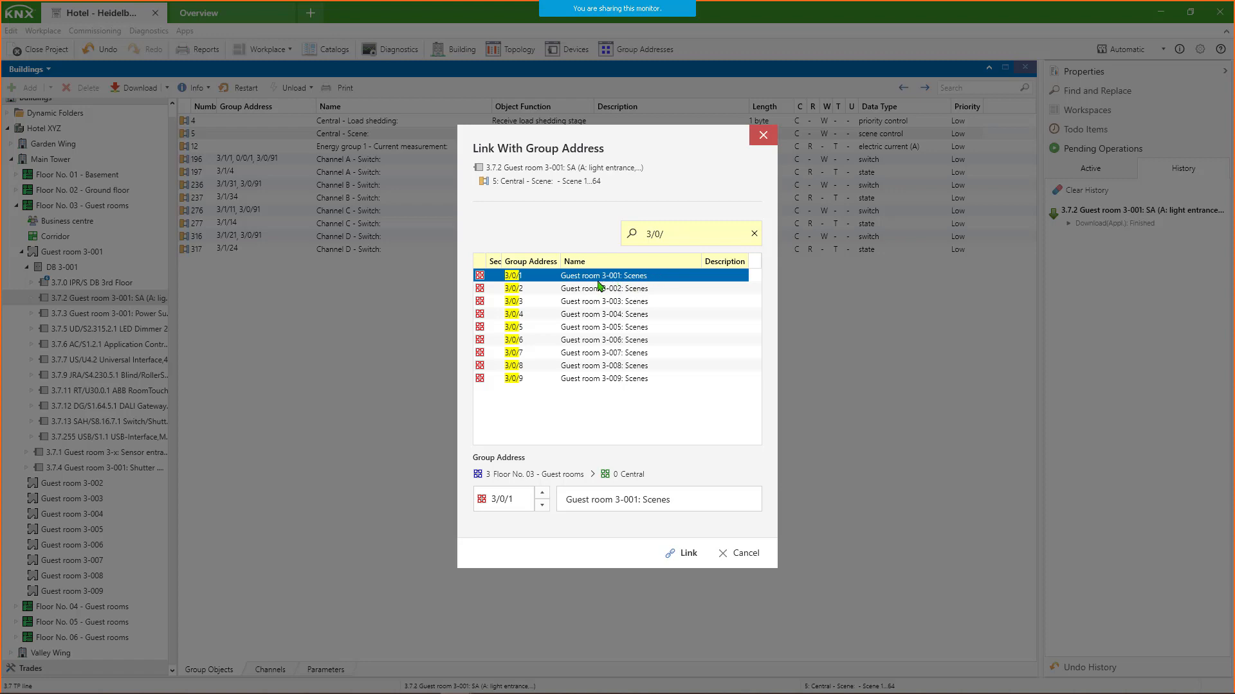
pyautogui.click(686, 553)
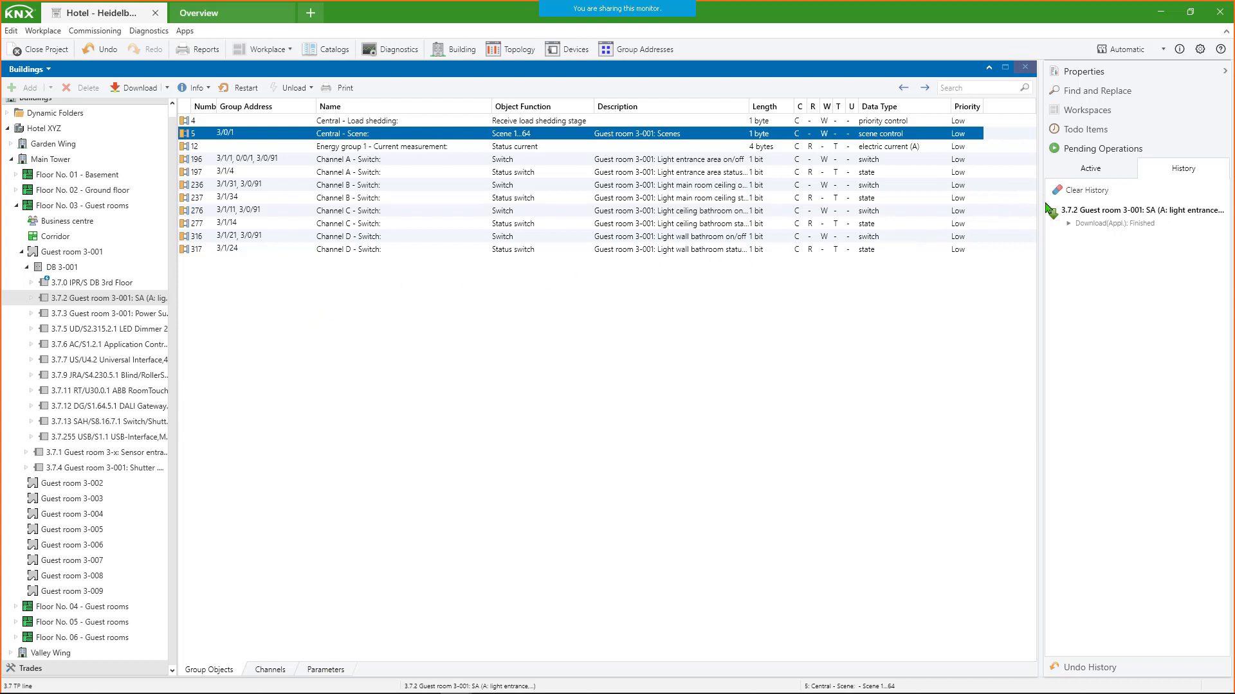
# - Switch to the Diagnostic workspace and maximize its Diagnostics window into a separate tab
pyautogui.click(1061, 113)
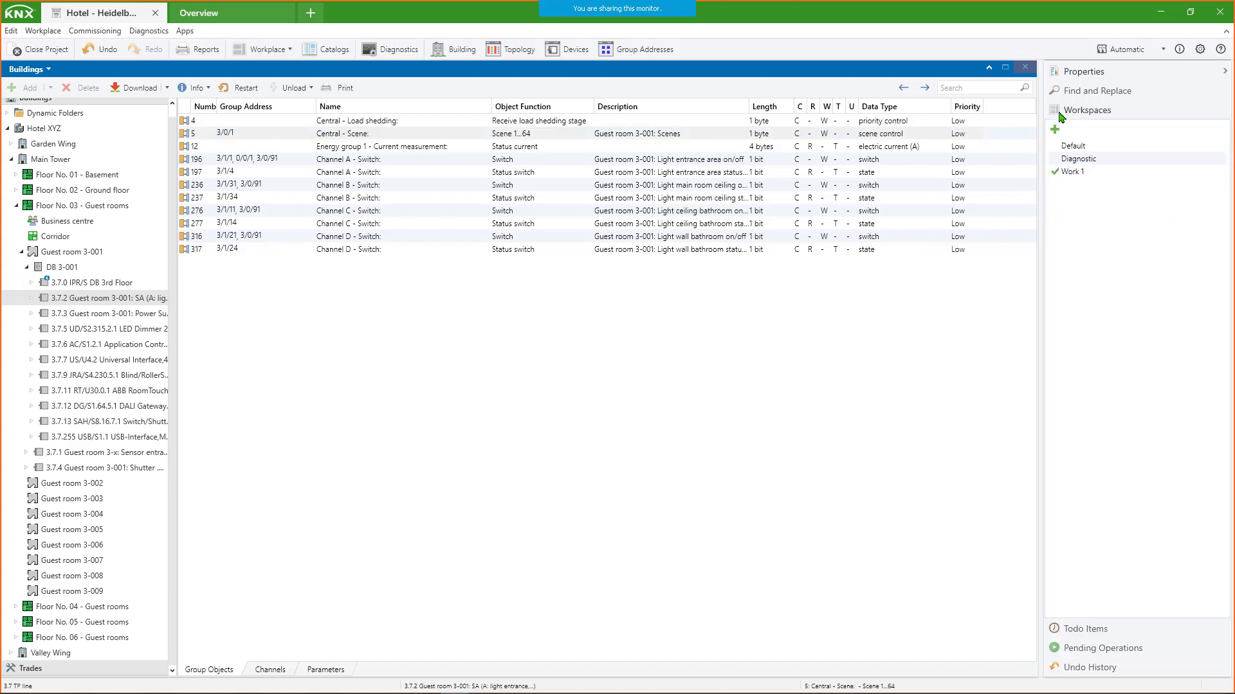
pyautogui.click(1078, 158)
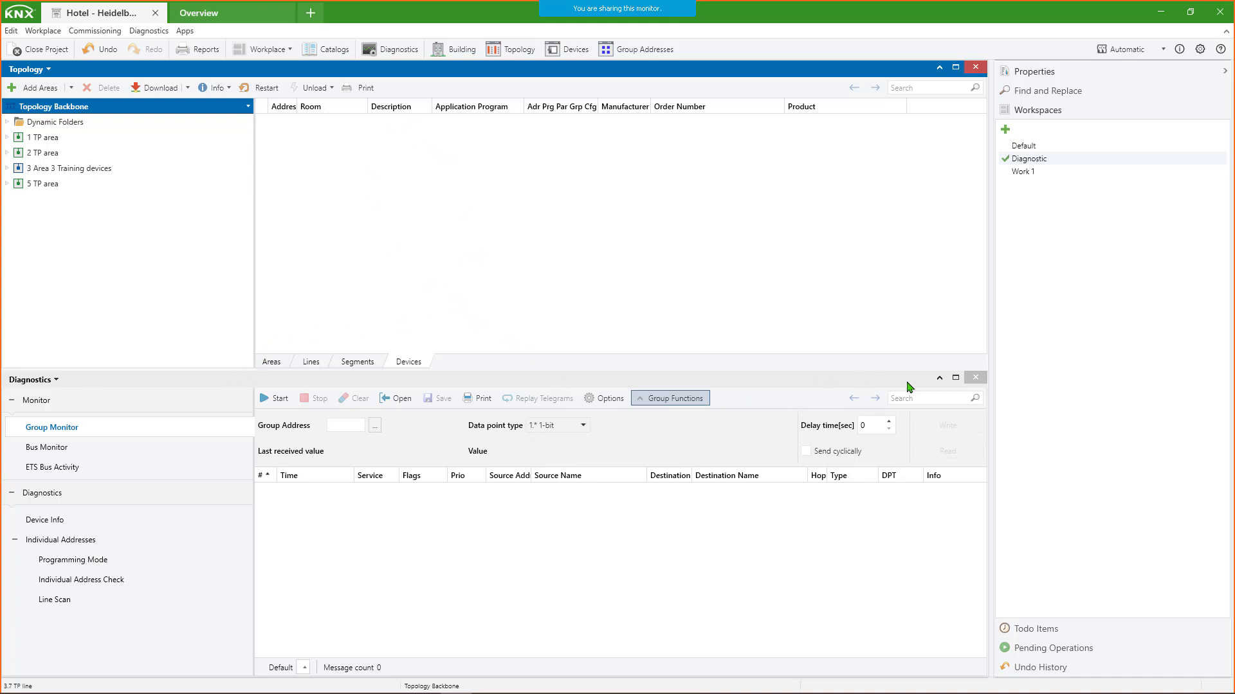
pyautogui.click(955, 379)
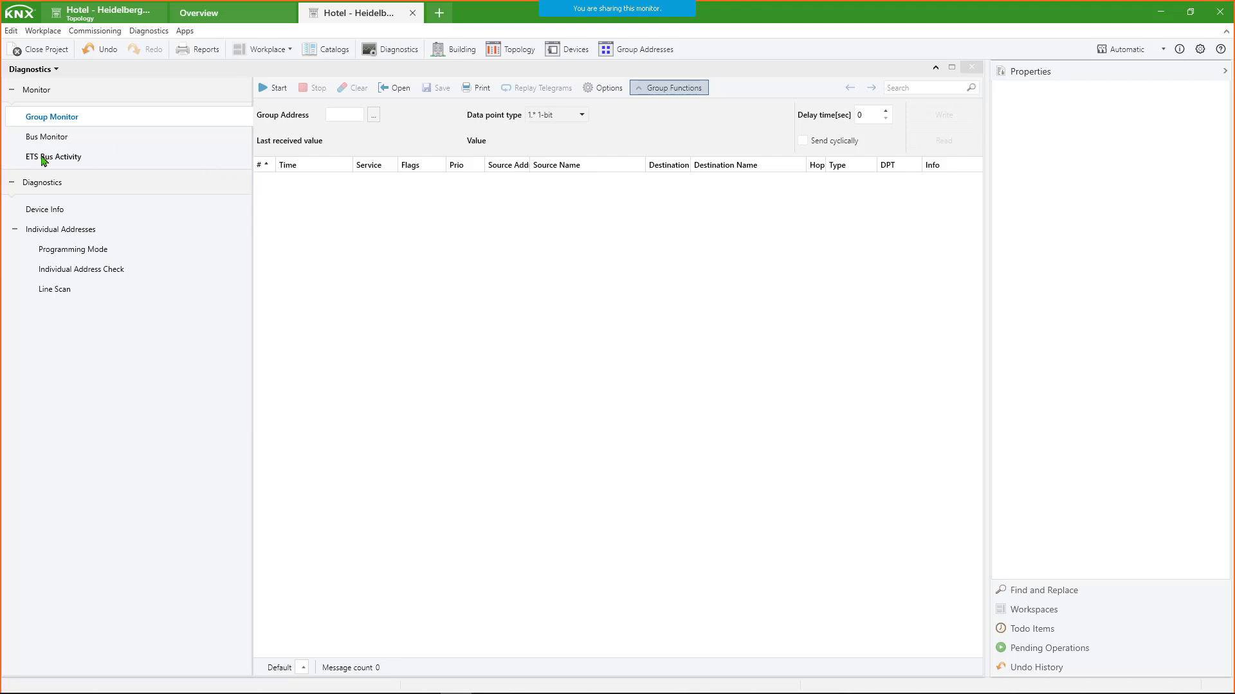
# - Look through the Group Monitor, Bus Monitor, Device Info, Programming Mode, Individual Address Check and Line Scan diagnostics pages
pyautogui.click(71, 121)
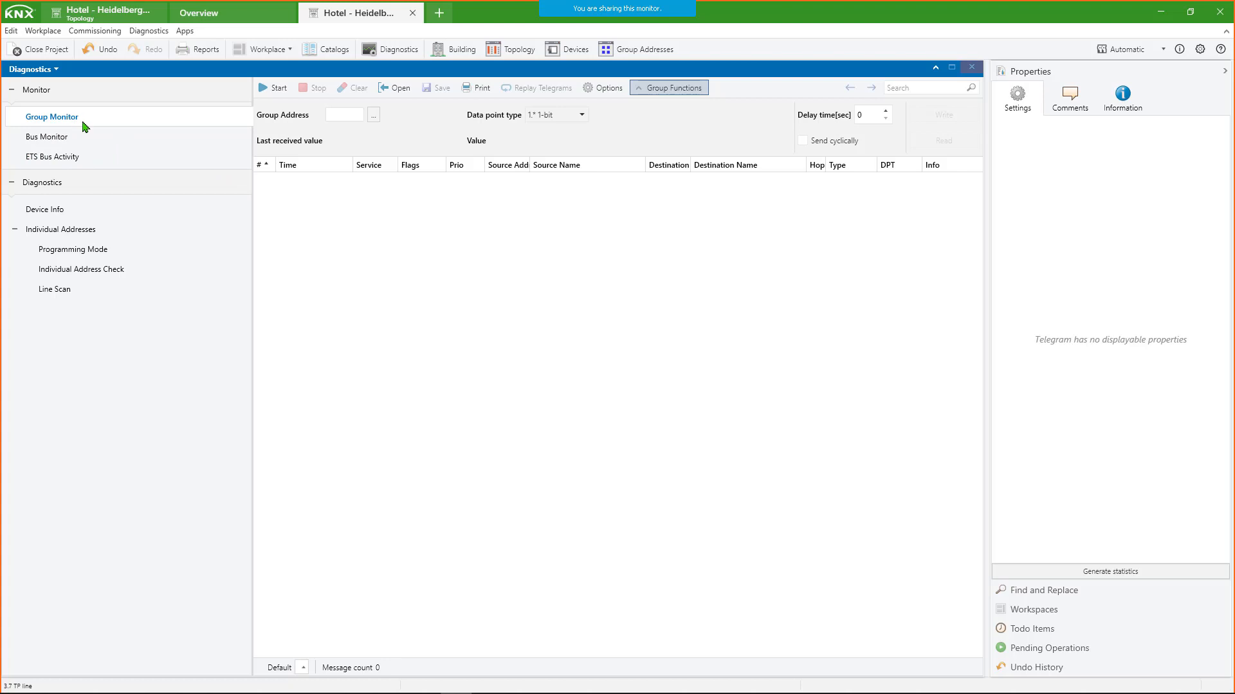
pyautogui.click(79, 140)
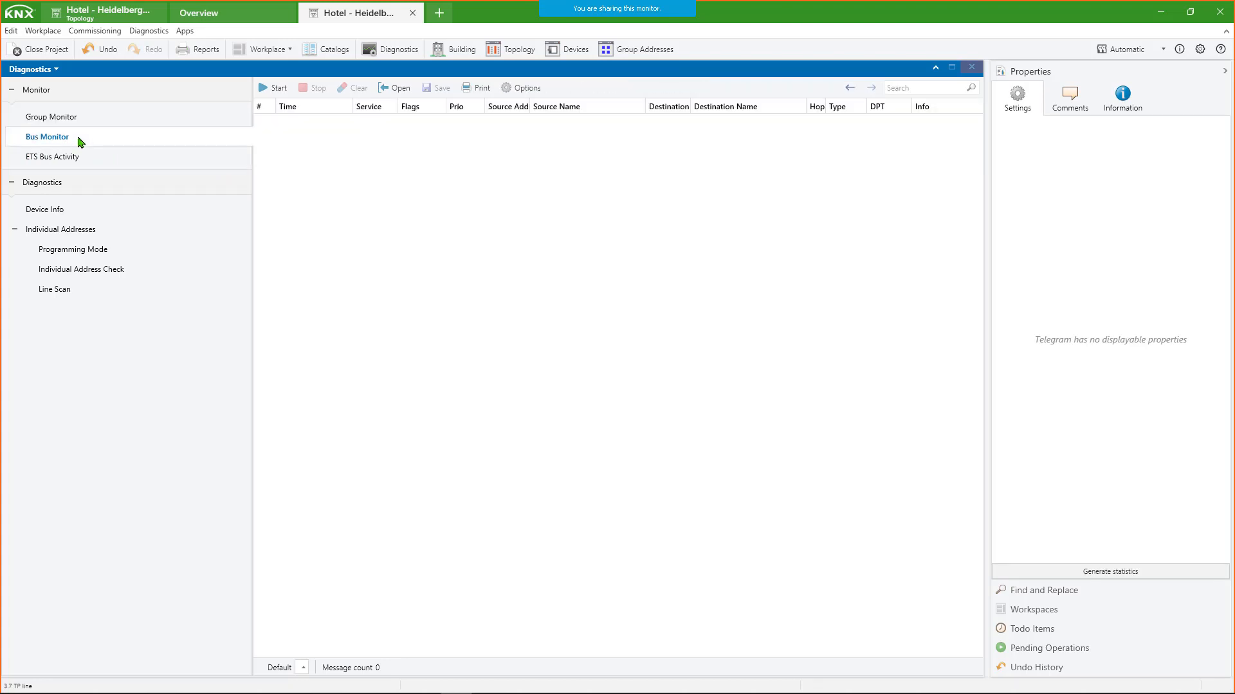
pyautogui.click(64, 210)
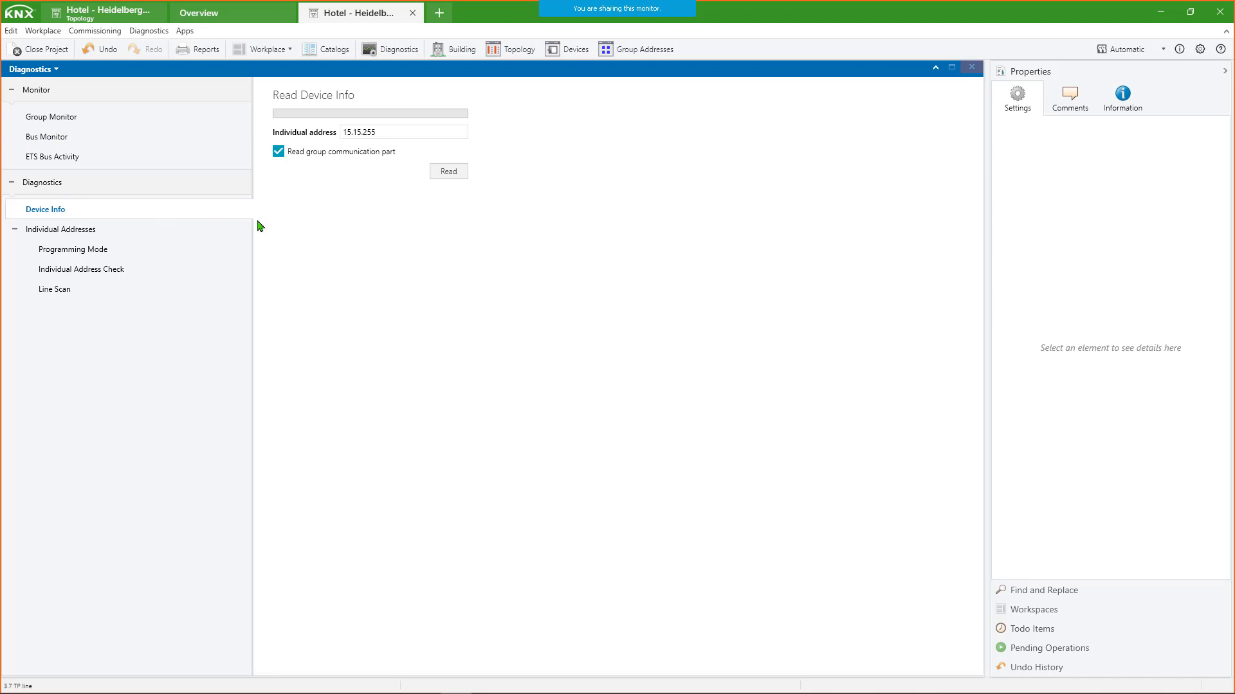
pyautogui.click(91, 250)
pyautogui.click(102, 269)
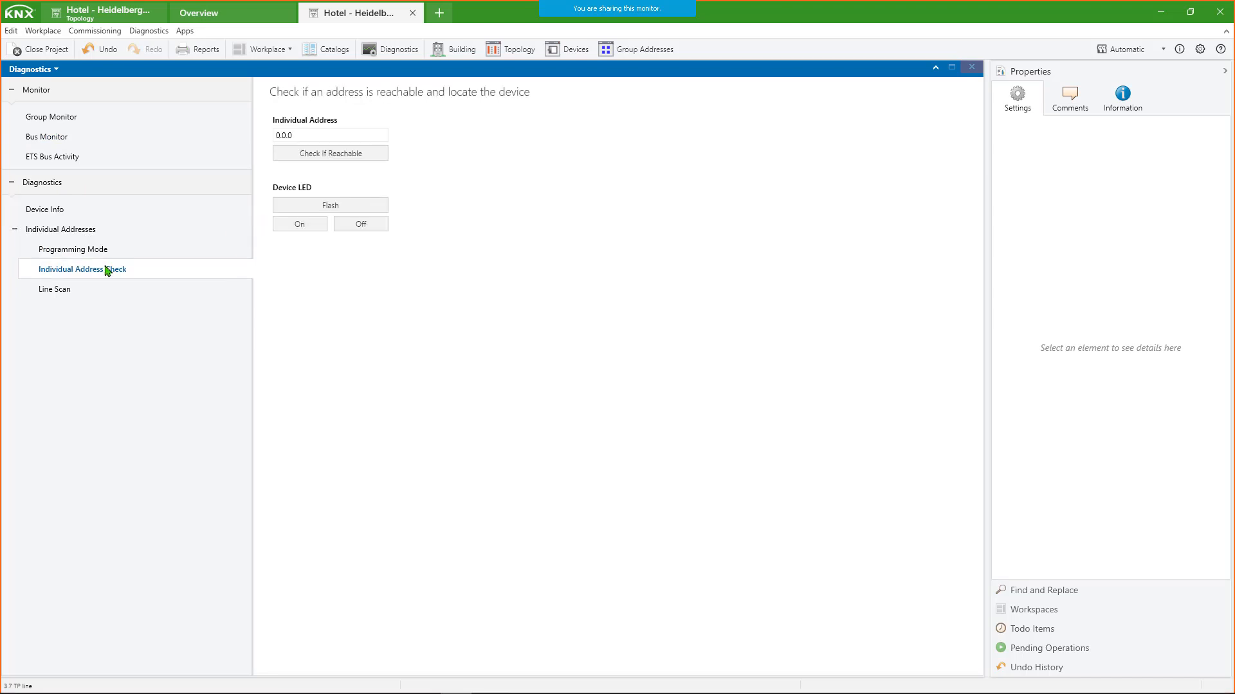
pyautogui.click(81, 297)
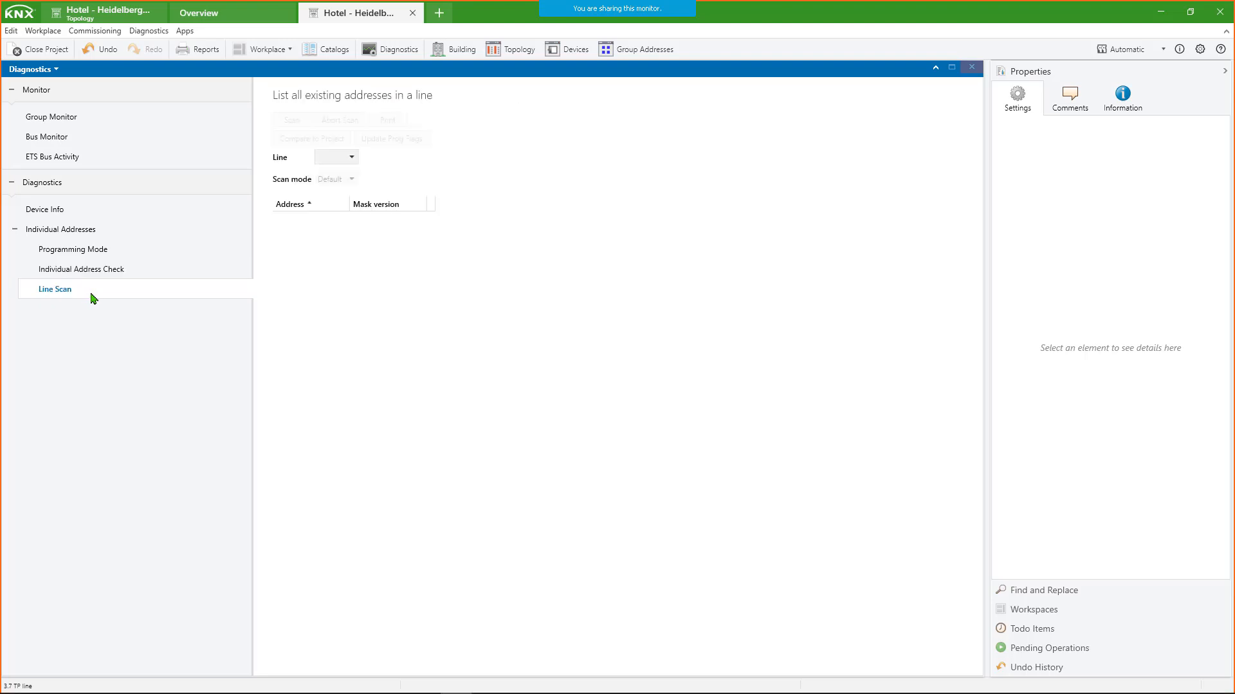
# - Start recording telegrams in the ETS Bus Activity monitor
pyautogui.click(79, 164)
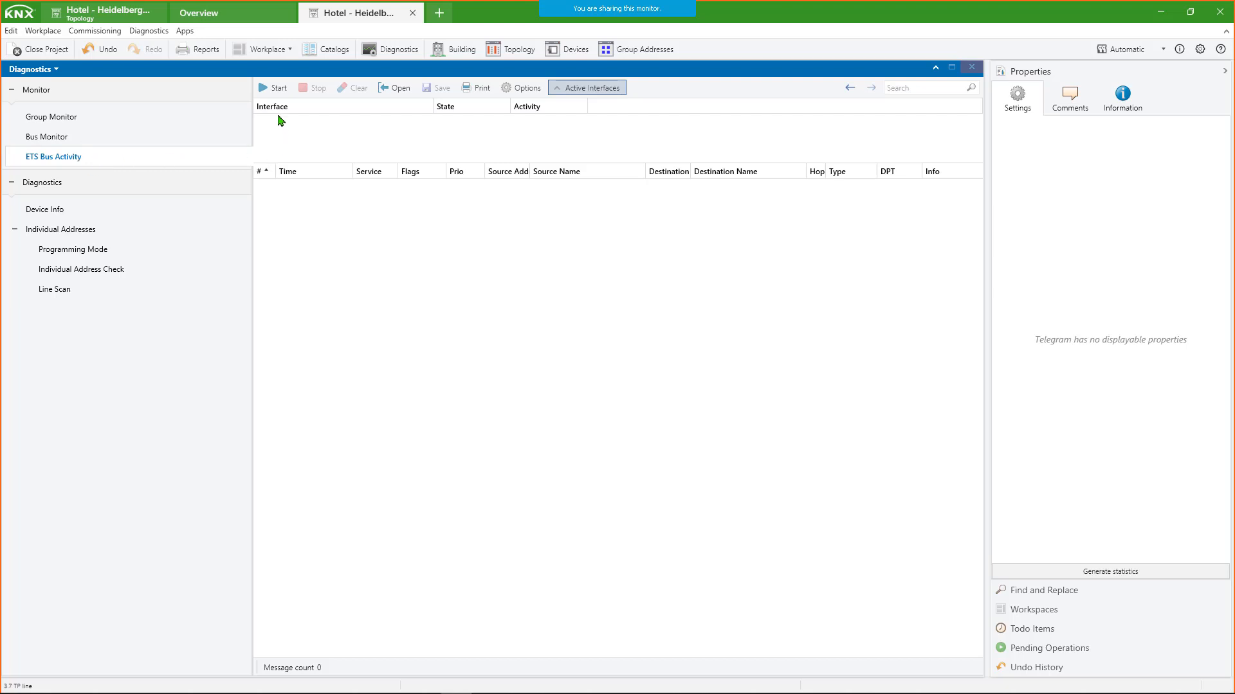
pyautogui.click(278, 90)
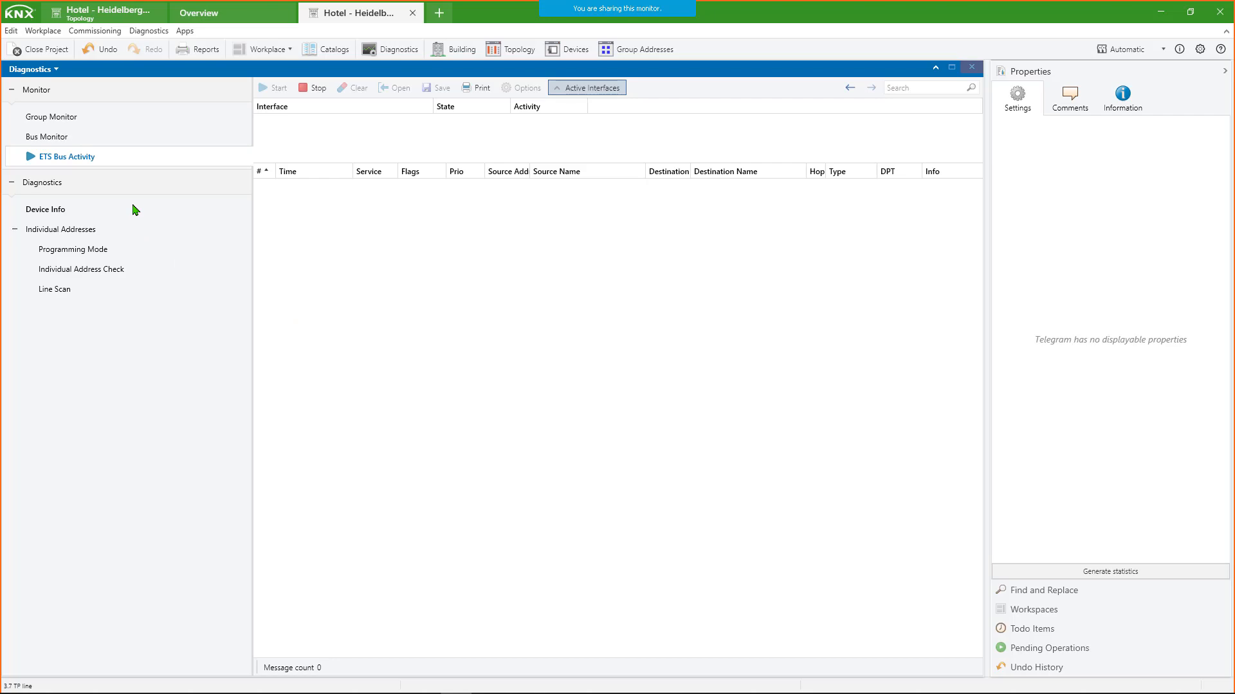
# - Return to the hotel project's Topology tab, change its view to Buildings, and compare it with the running bus activity recording
pyautogui.click(219, 15)
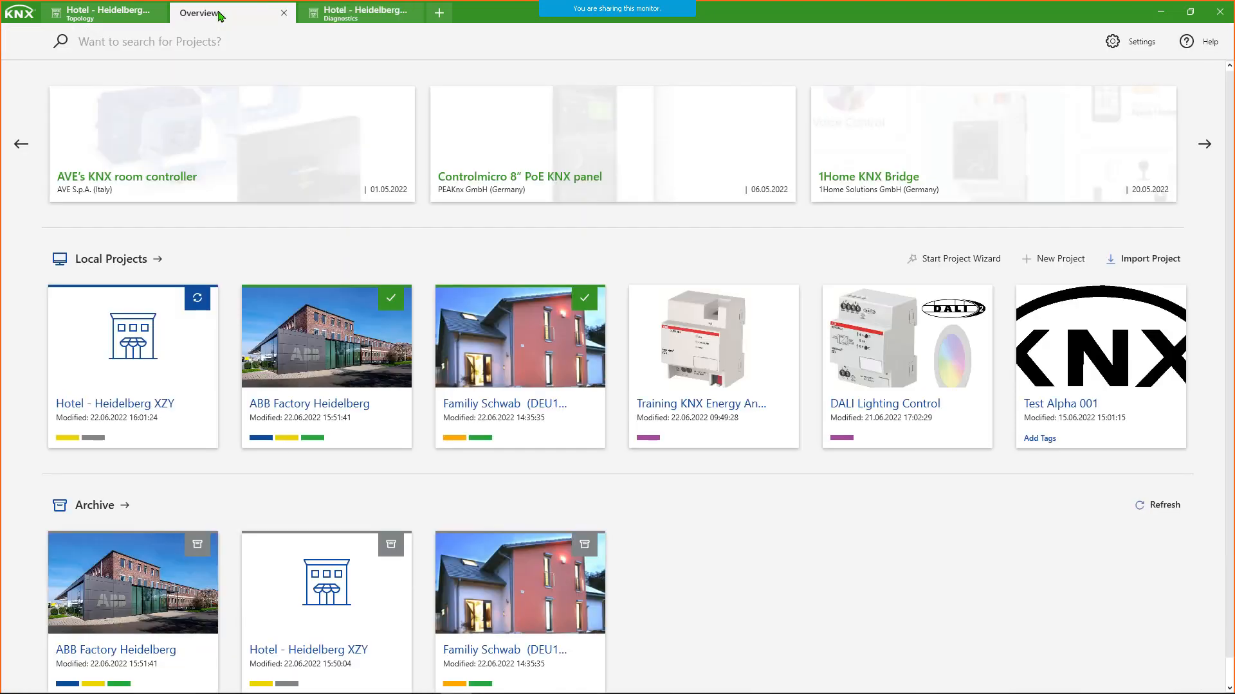
pyautogui.click(103, 12)
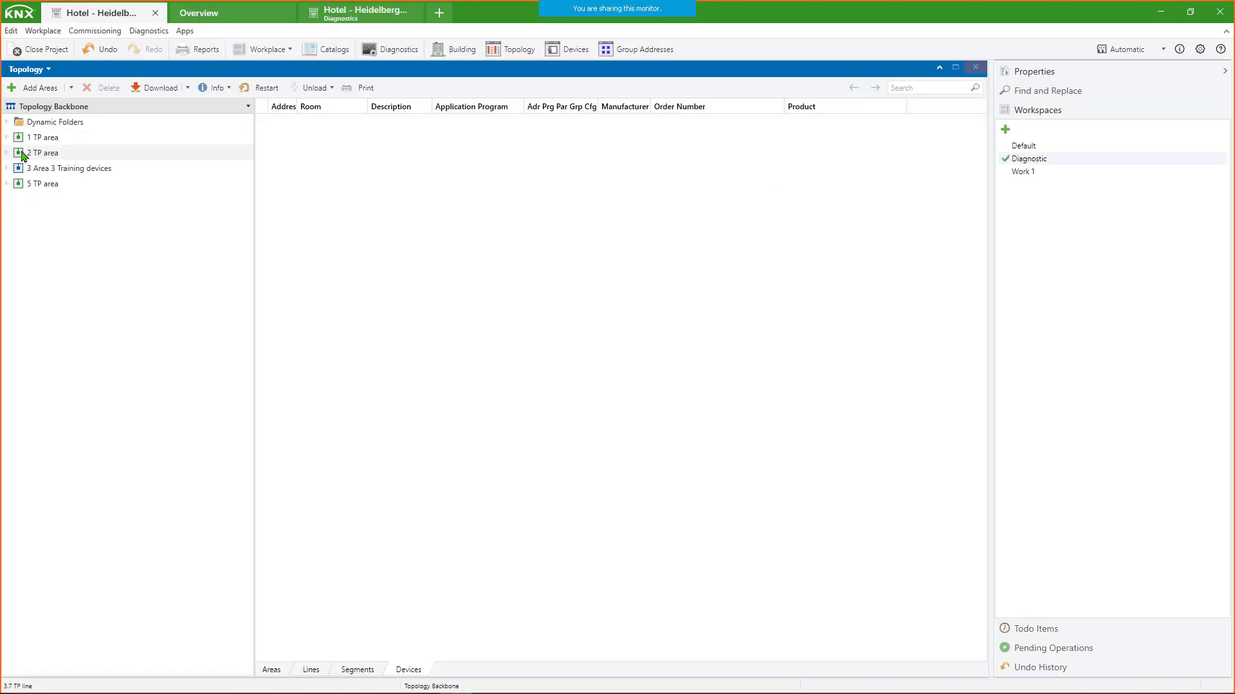
pyautogui.click(45, 70)
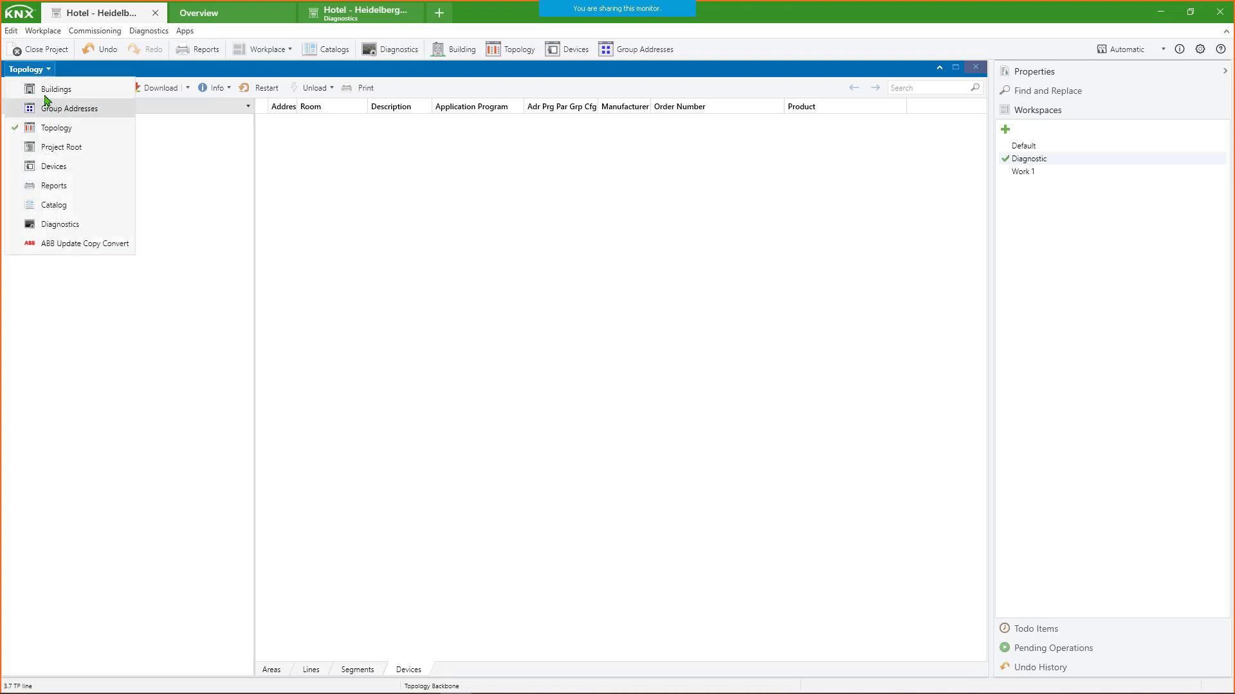
pyautogui.click(51, 97)
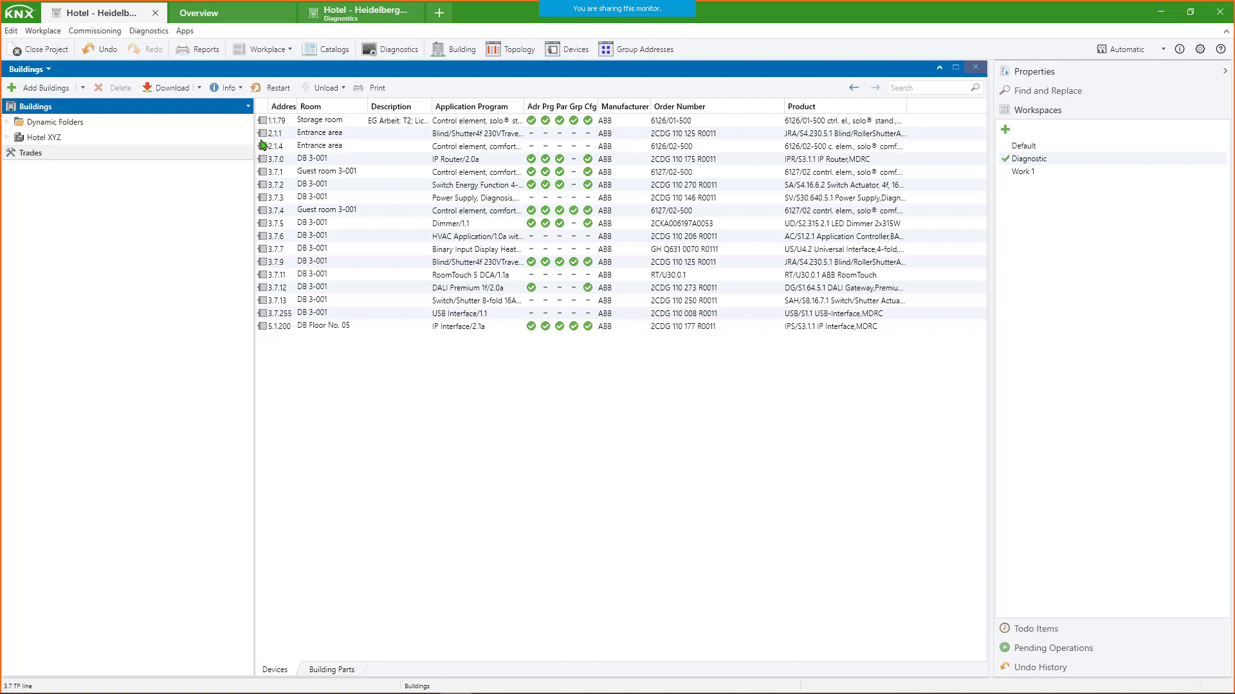
pyautogui.click(298, 188)
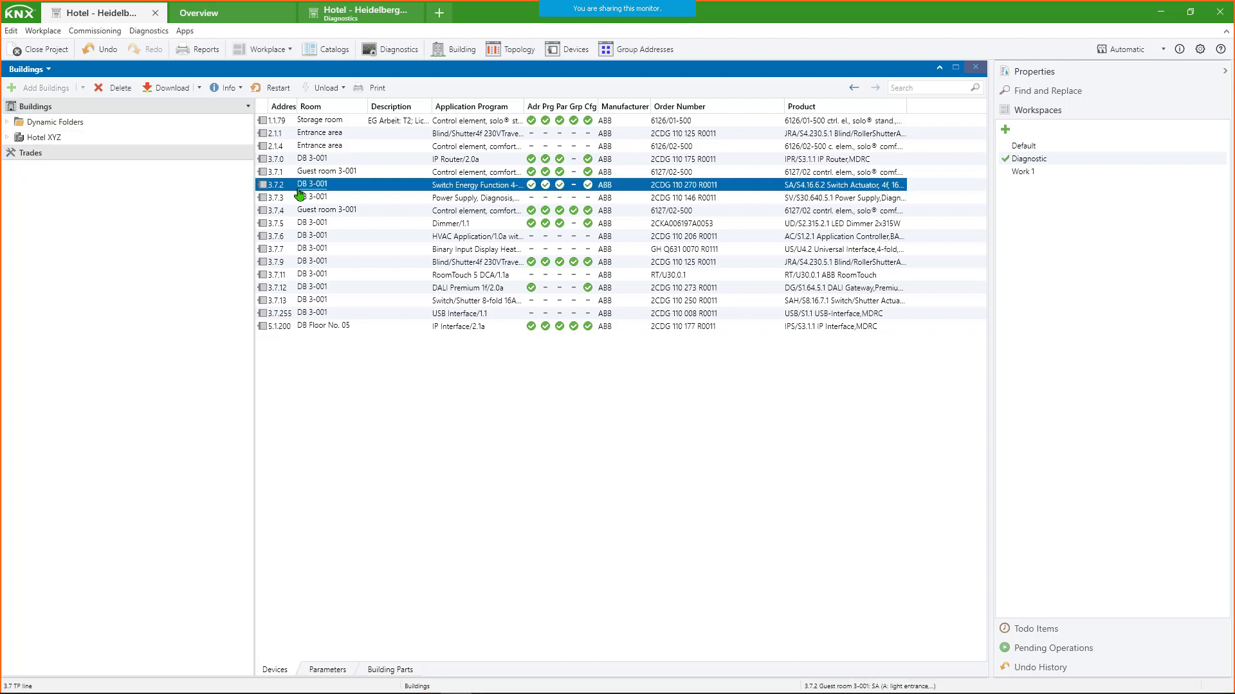
pyautogui.click(353, 15)
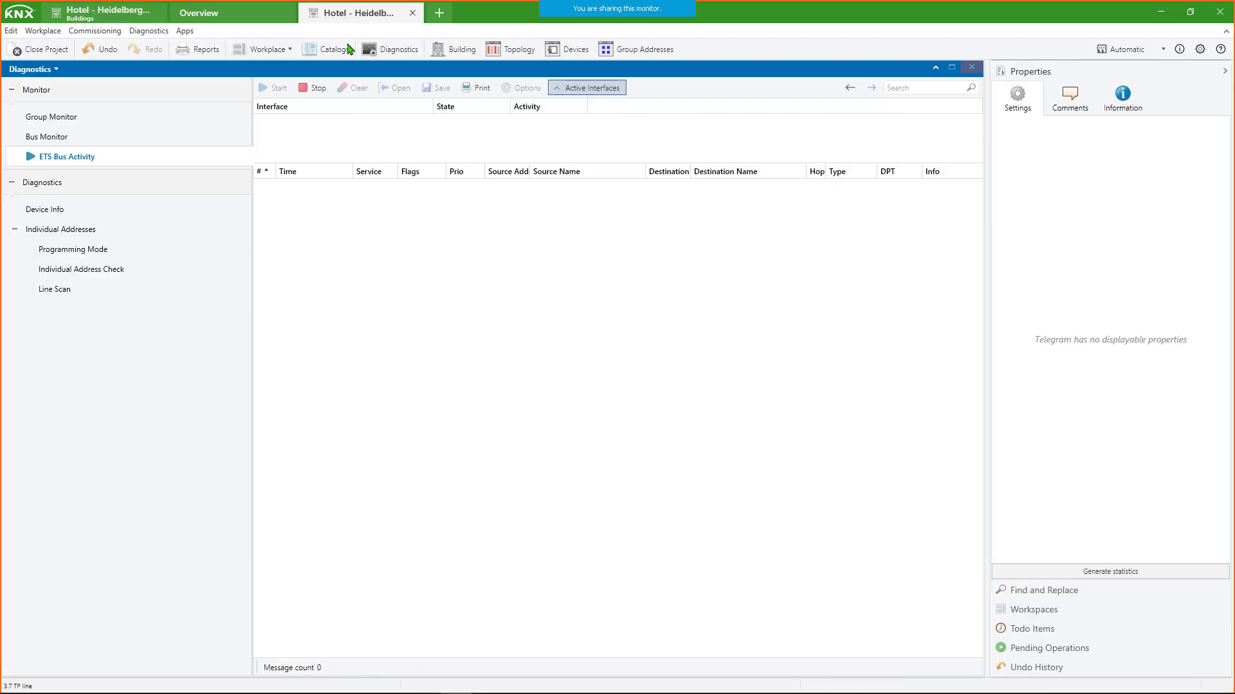
pyautogui.click(136, 17)
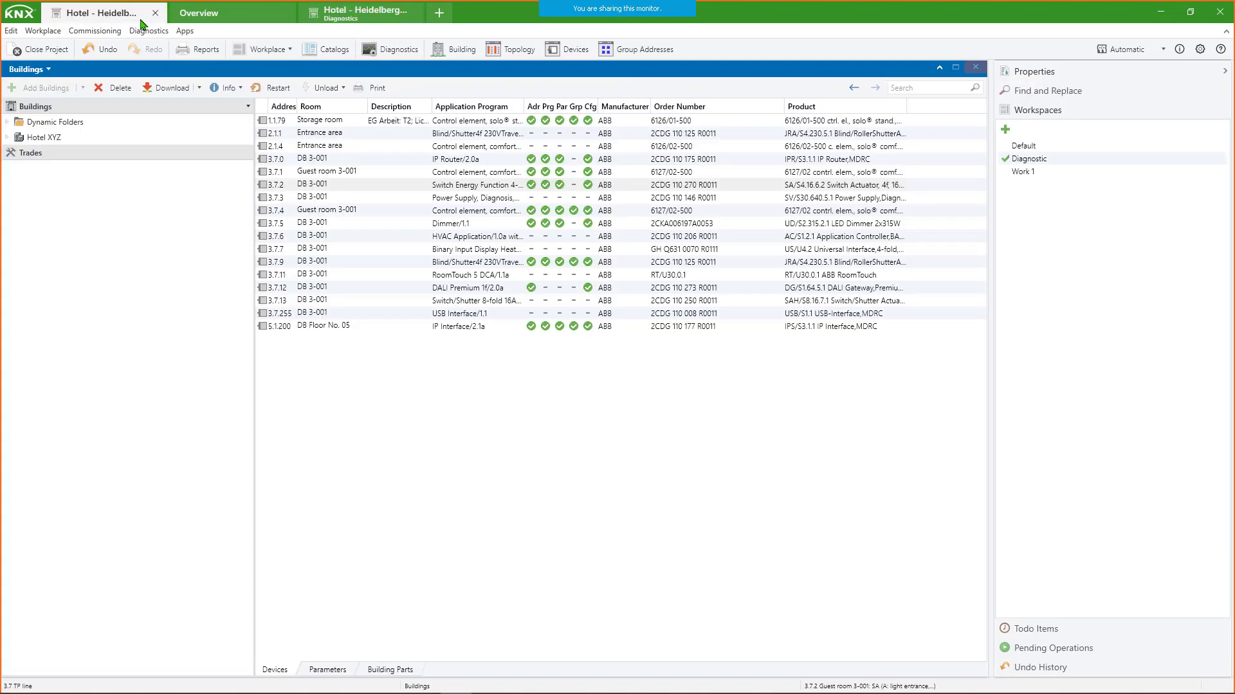
# - Go to distribution board DB 3-001 and download the application to switch actuator 3.7.2
pyautogui.click(313, 186)
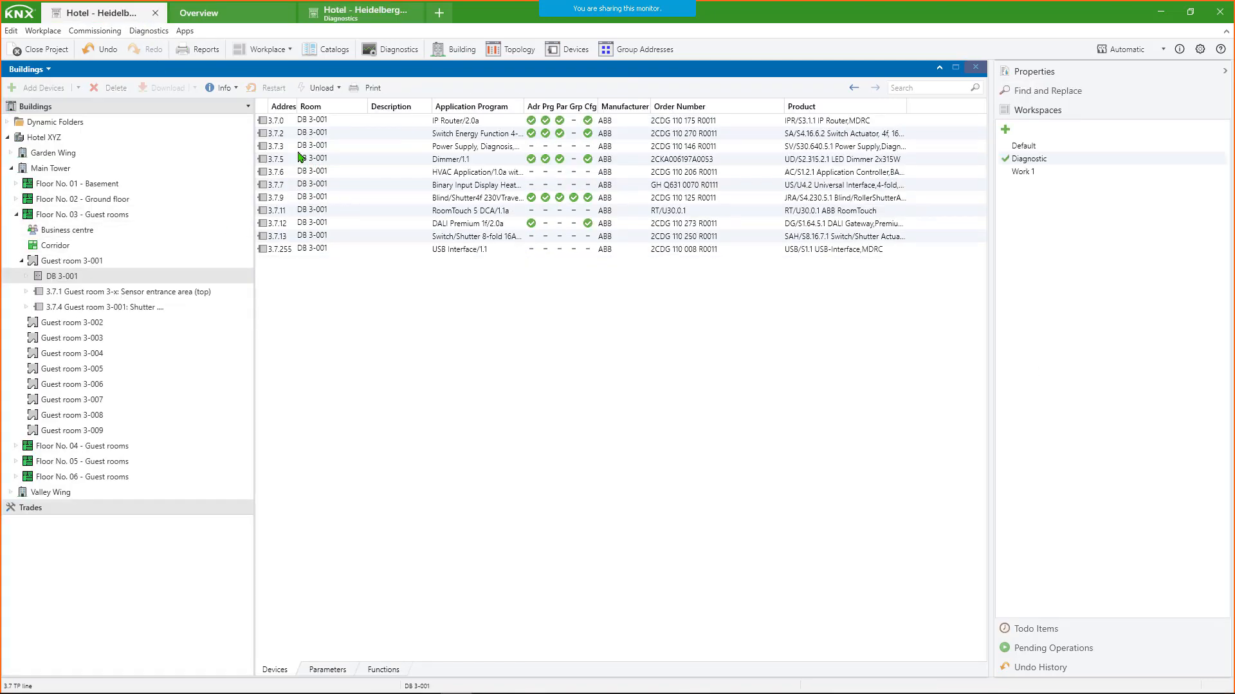
pyautogui.click(328, 134)
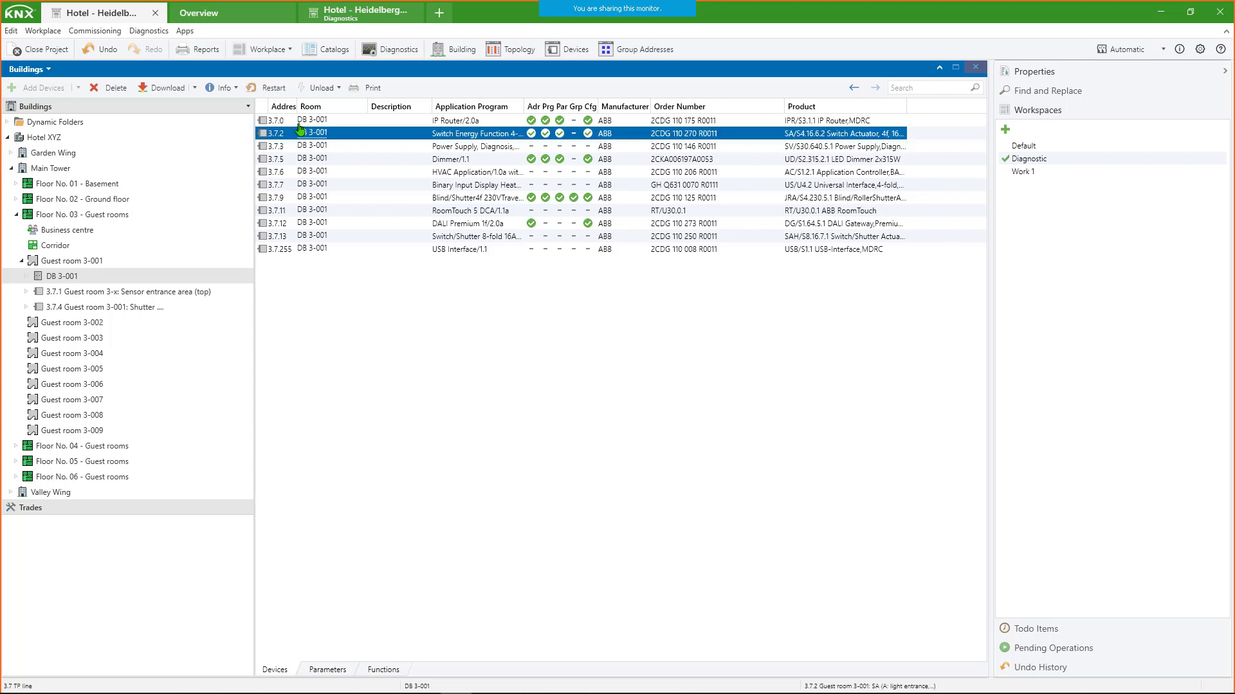
pyautogui.click(194, 89)
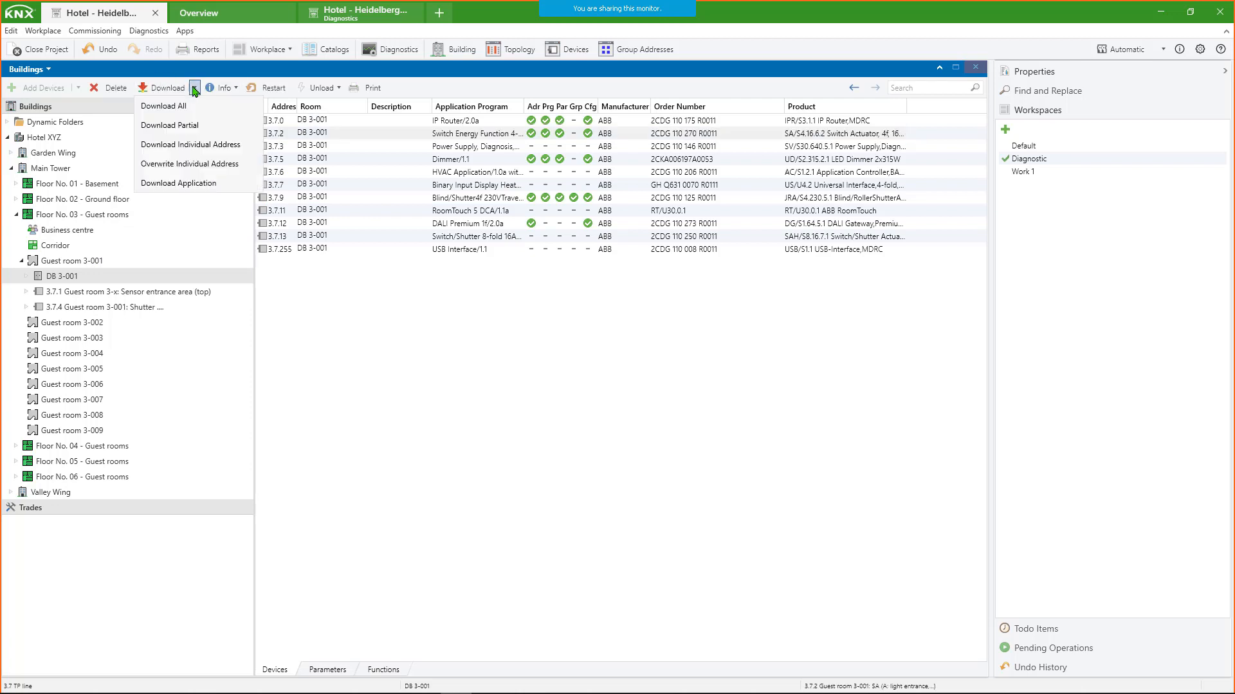
pyautogui.click(187, 185)
# - Examine the telegrams recorded in ETS Bus Activity during the download, from the disconnect back to the T_Connect telegram
pyautogui.click(350, 13)
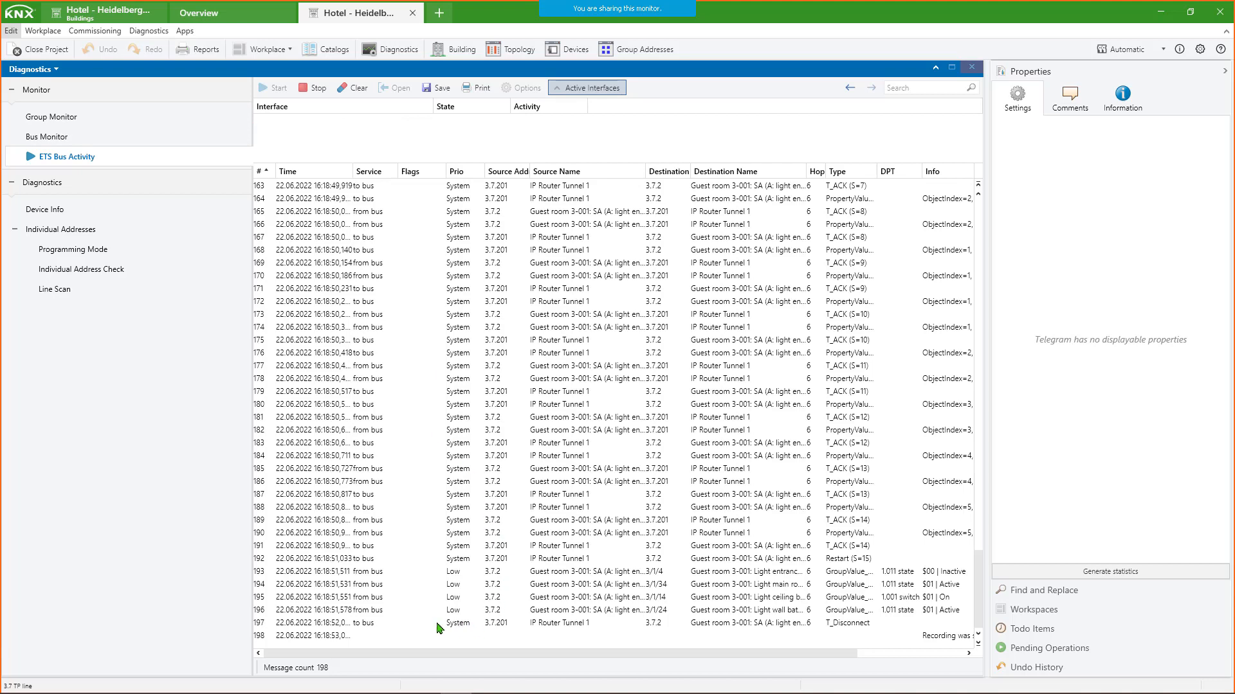
pyautogui.click(488, 625)
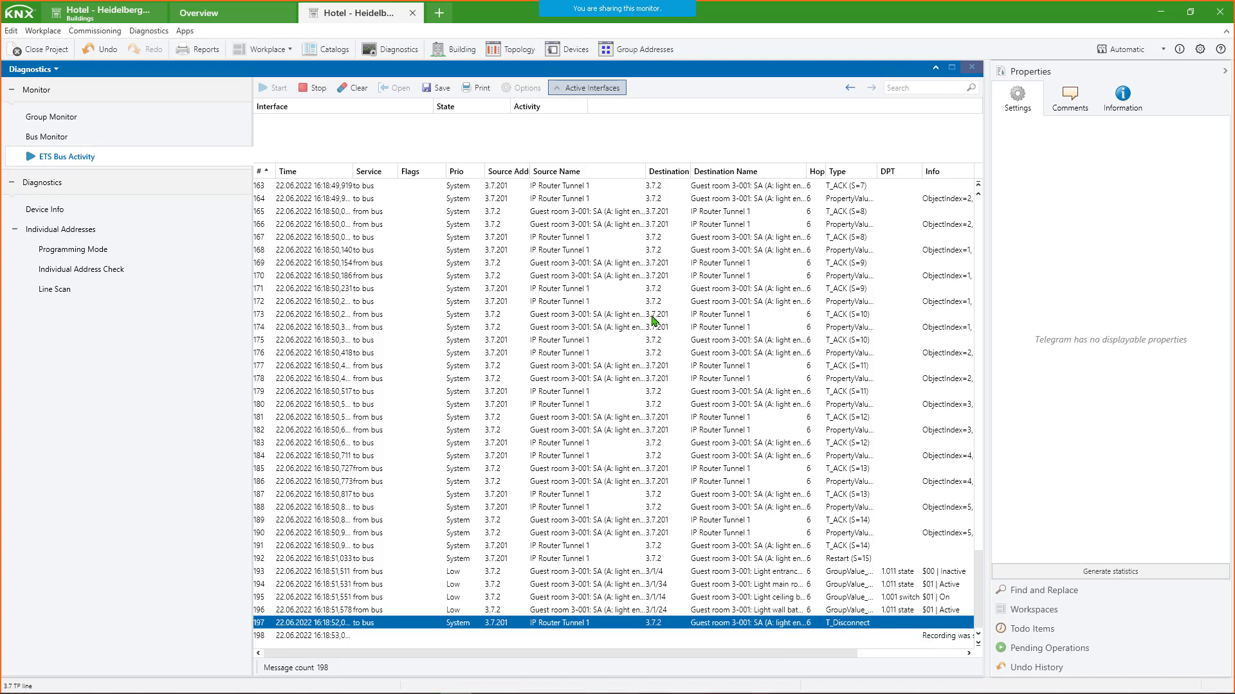
pyautogui.scroll(20, 653, 320)
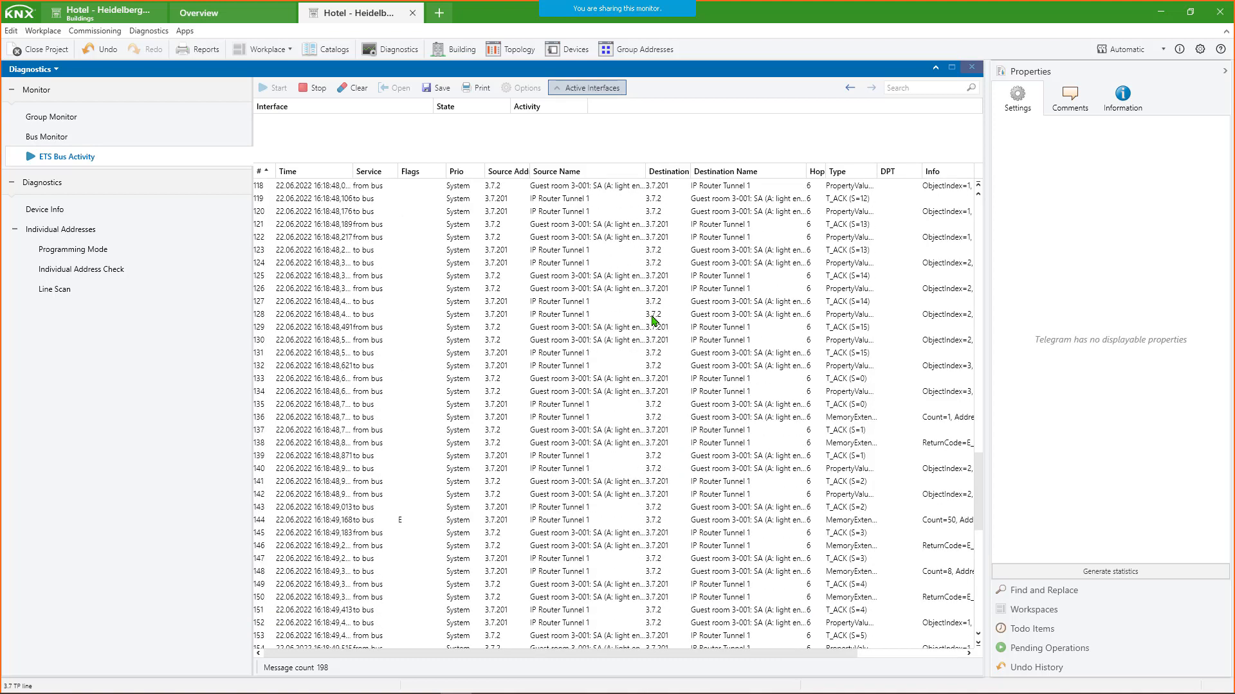
pyautogui.scroll(20, 647, 317)
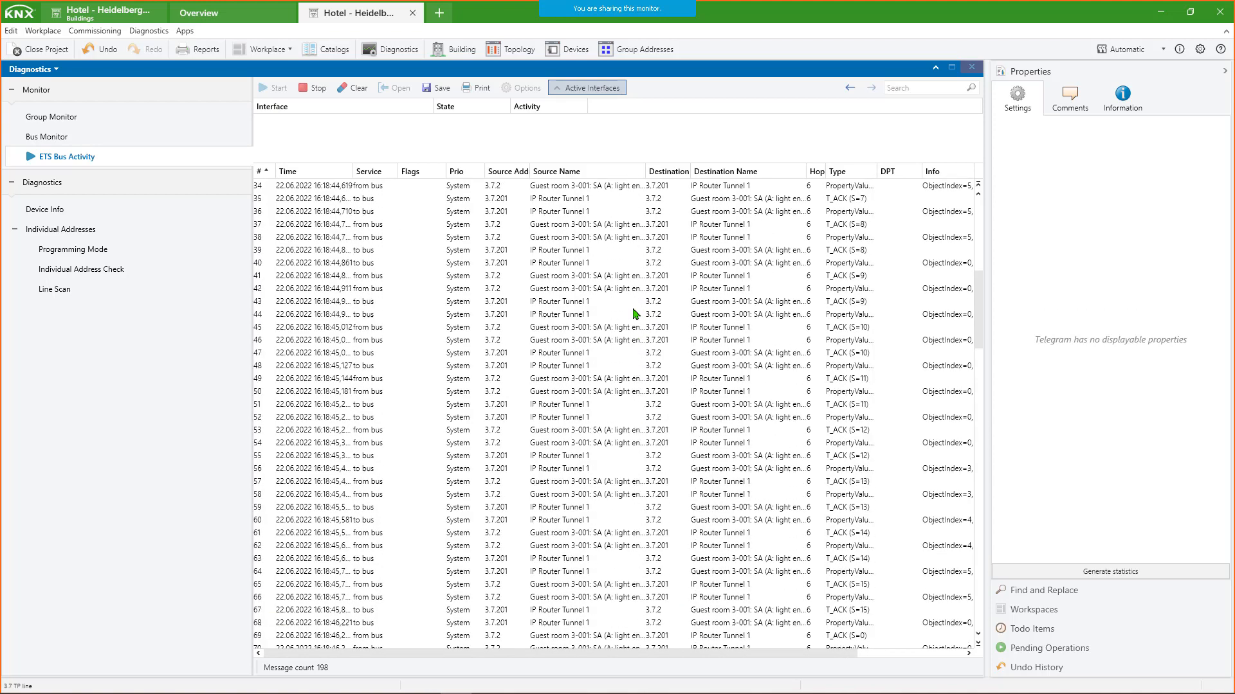
pyautogui.scroll(6, 634, 314)
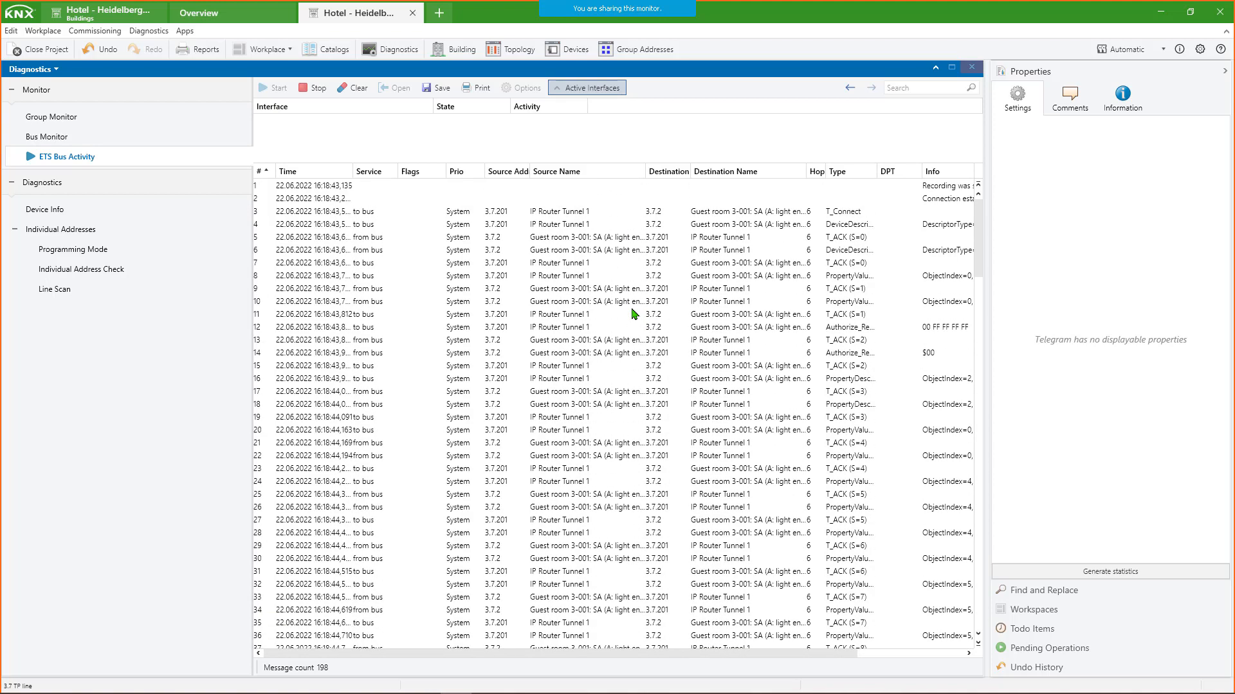
pyautogui.click(544, 214)
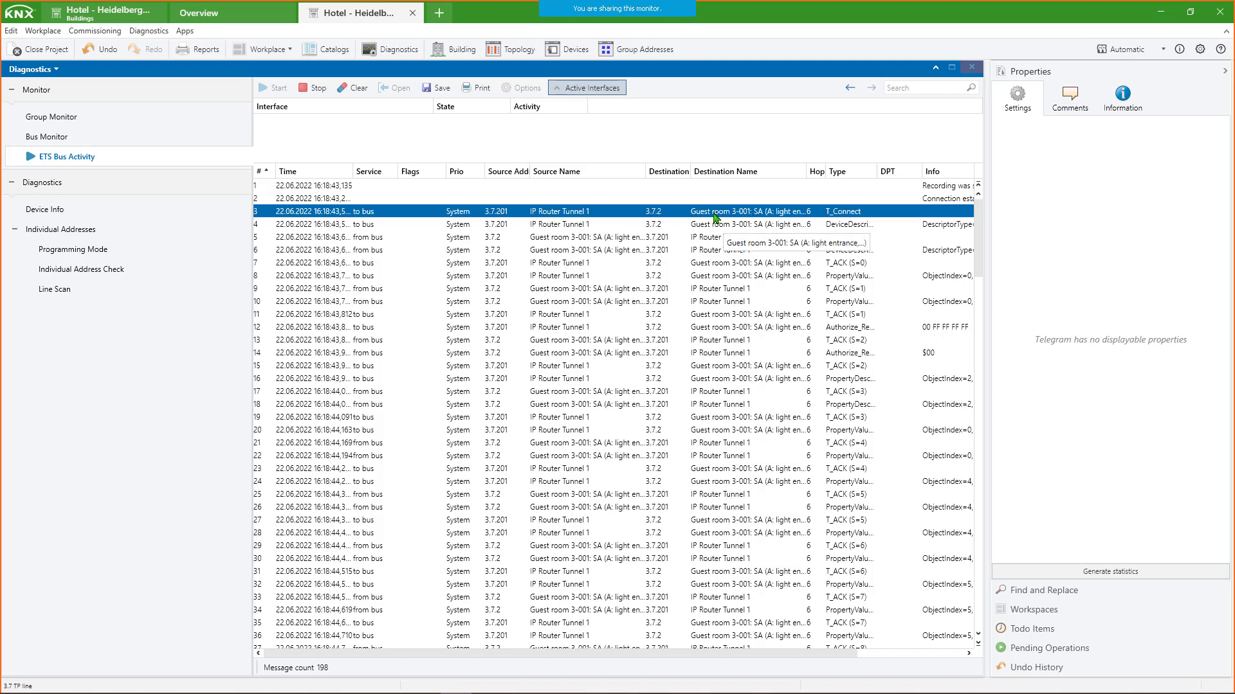
pyautogui.scroll(-20, 656, 275)
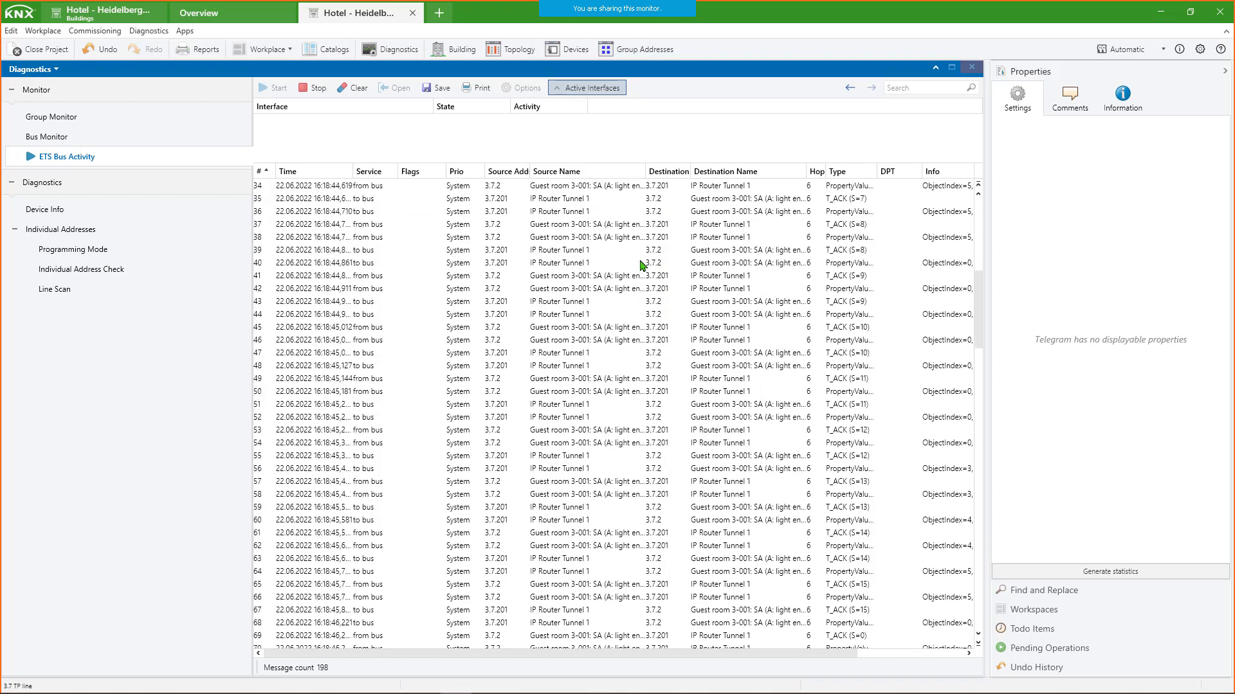
pyautogui.scroll(-20, 633, 259)
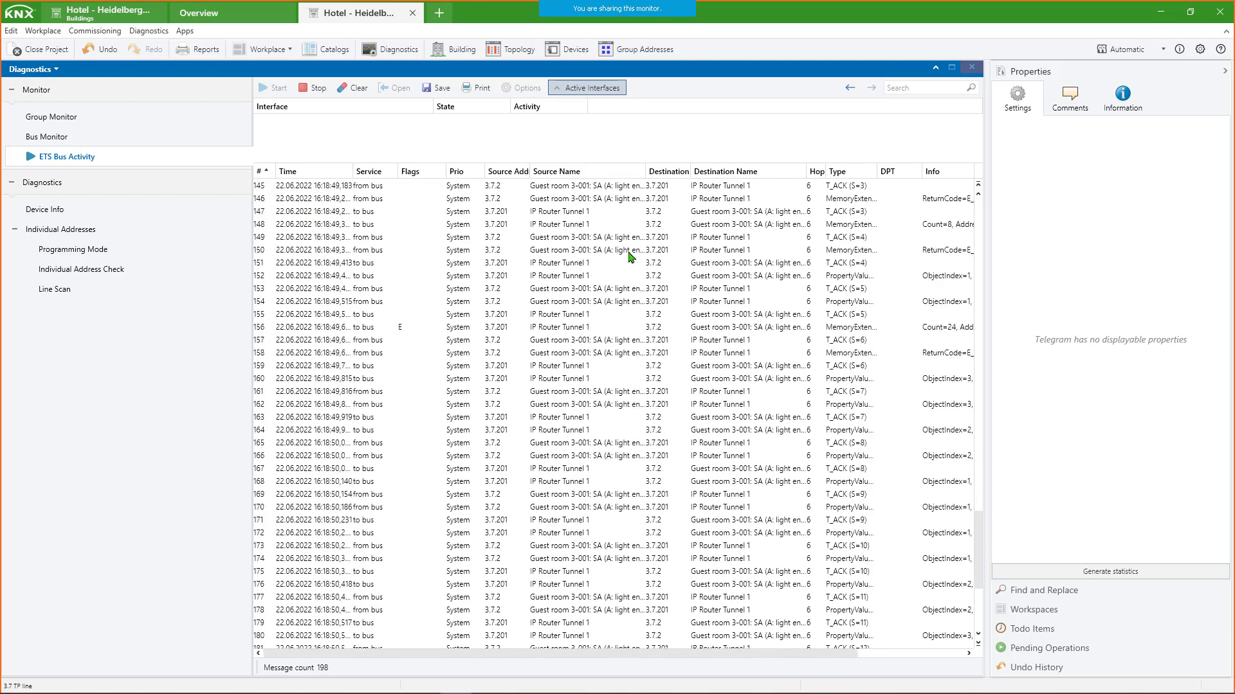
pyautogui.scroll(-2, 629, 257)
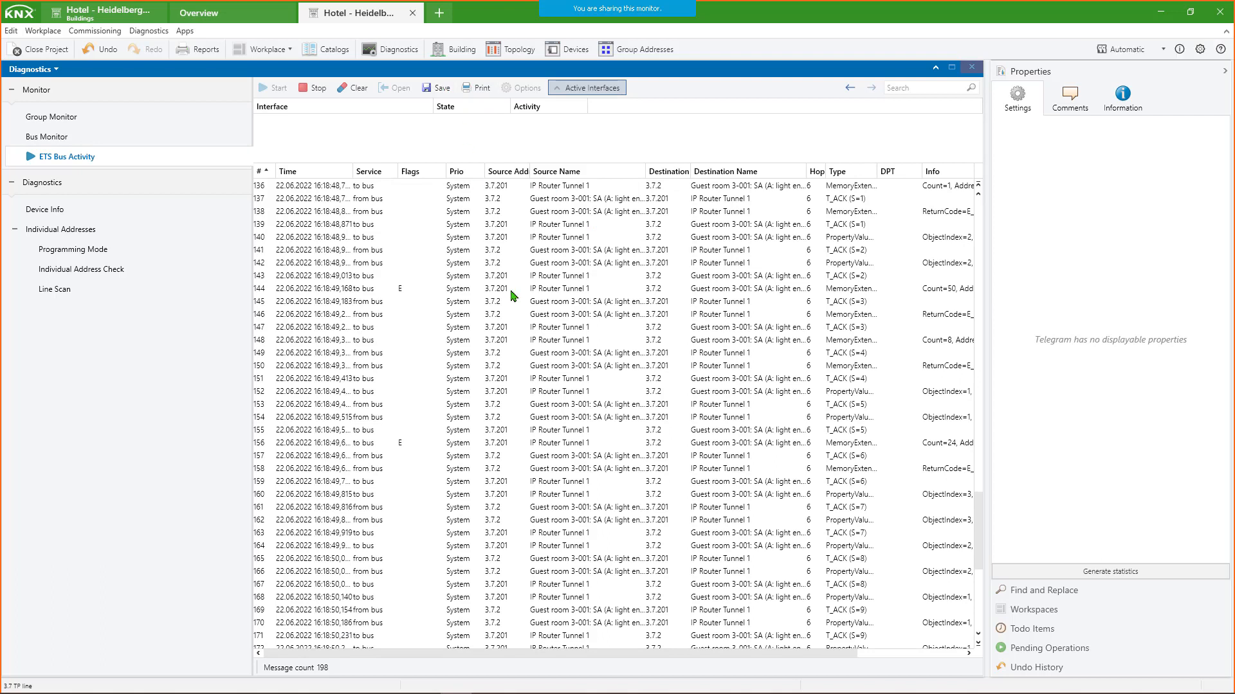
# - Clear the unsaved telegrams from the ETS Bus Activity list
pyautogui.click(355, 88)
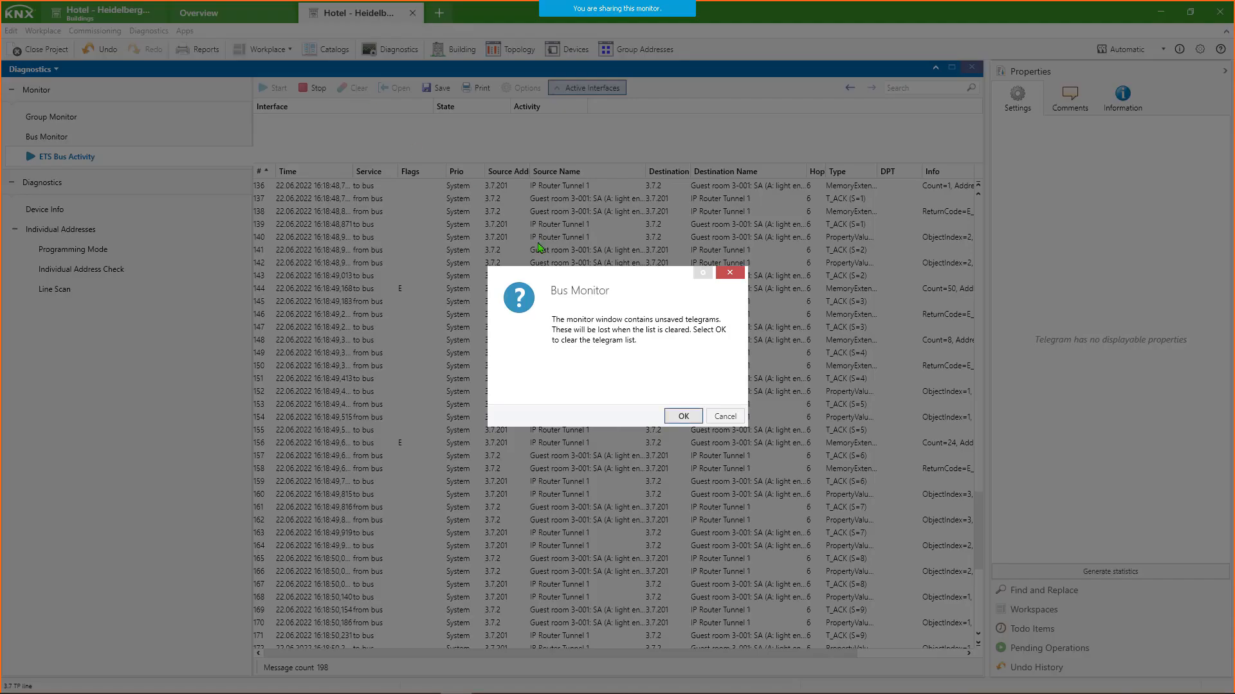
pyautogui.click(677, 420)
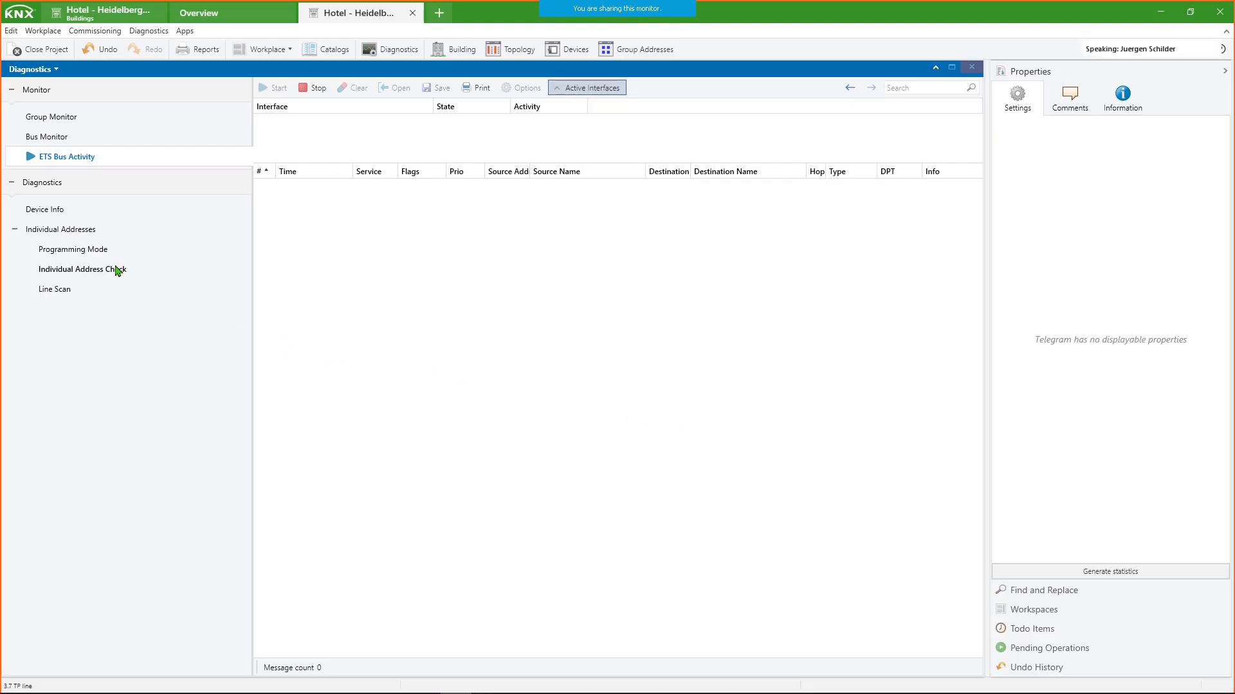
# - Run a search for devices in programming mode over the IPR/S DB 3rd Floor interface, and stop it once a device is listed
pyautogui.click(99, 254)
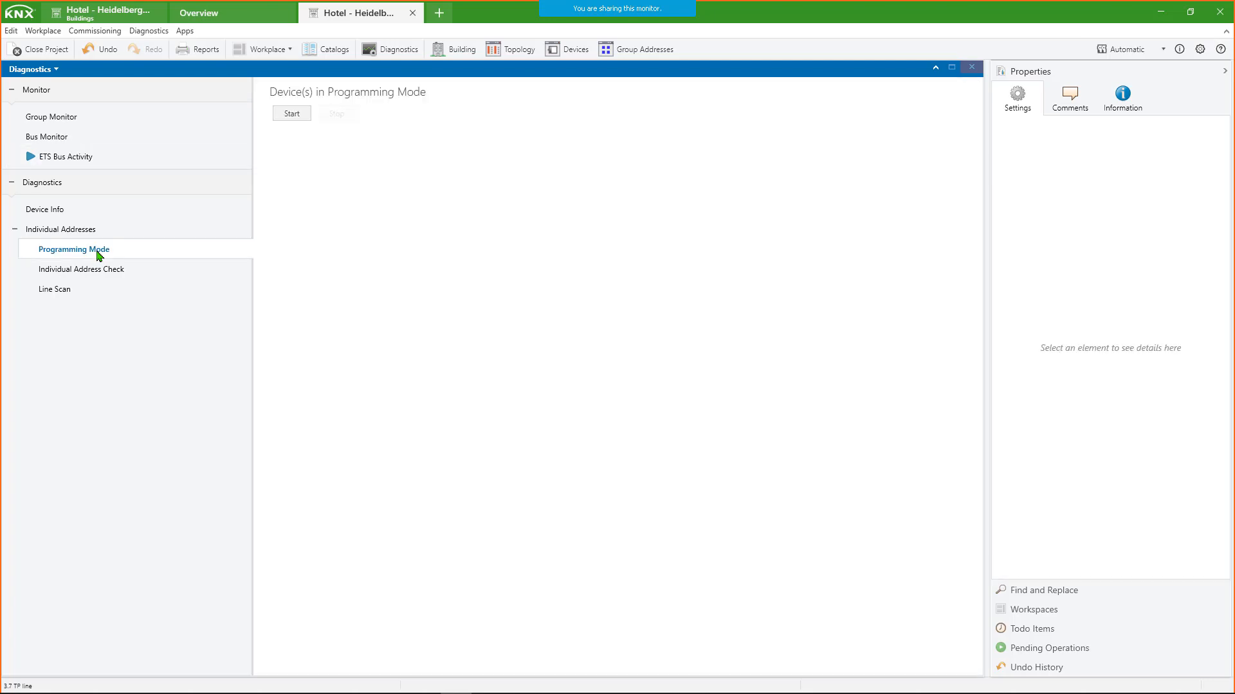
pyautogui.click(291, 113)
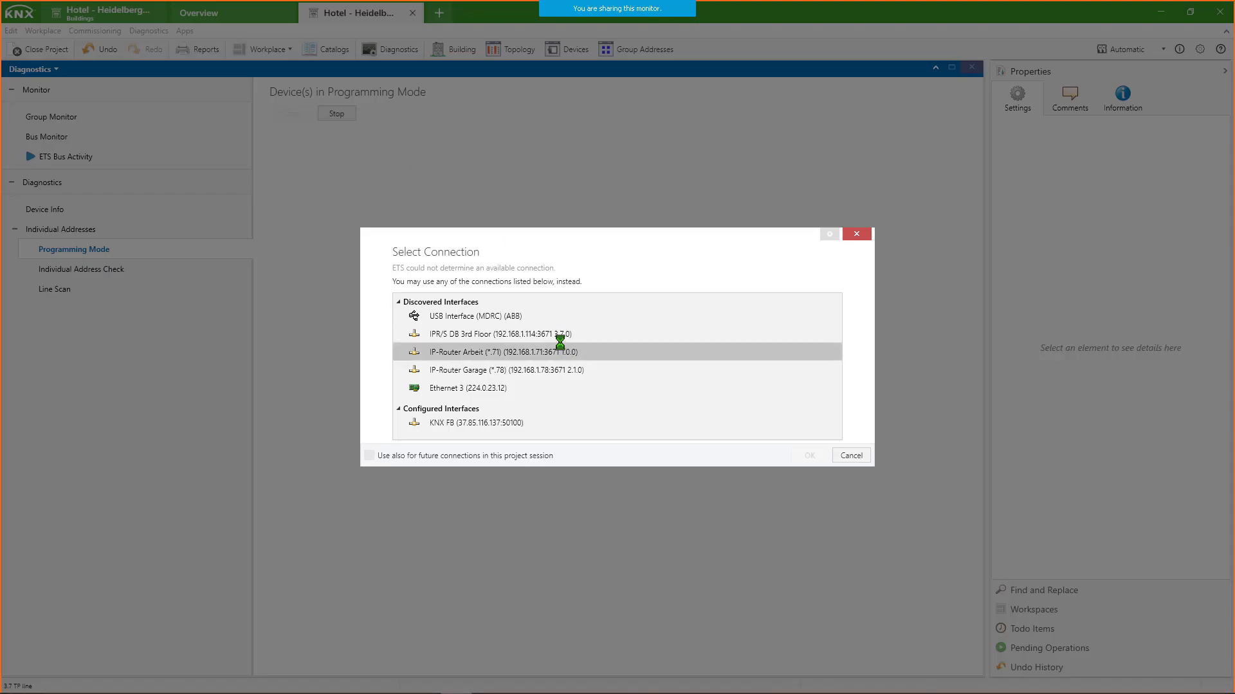
pyautogui.click(586, 334)
pyautogui.click(809, 454)
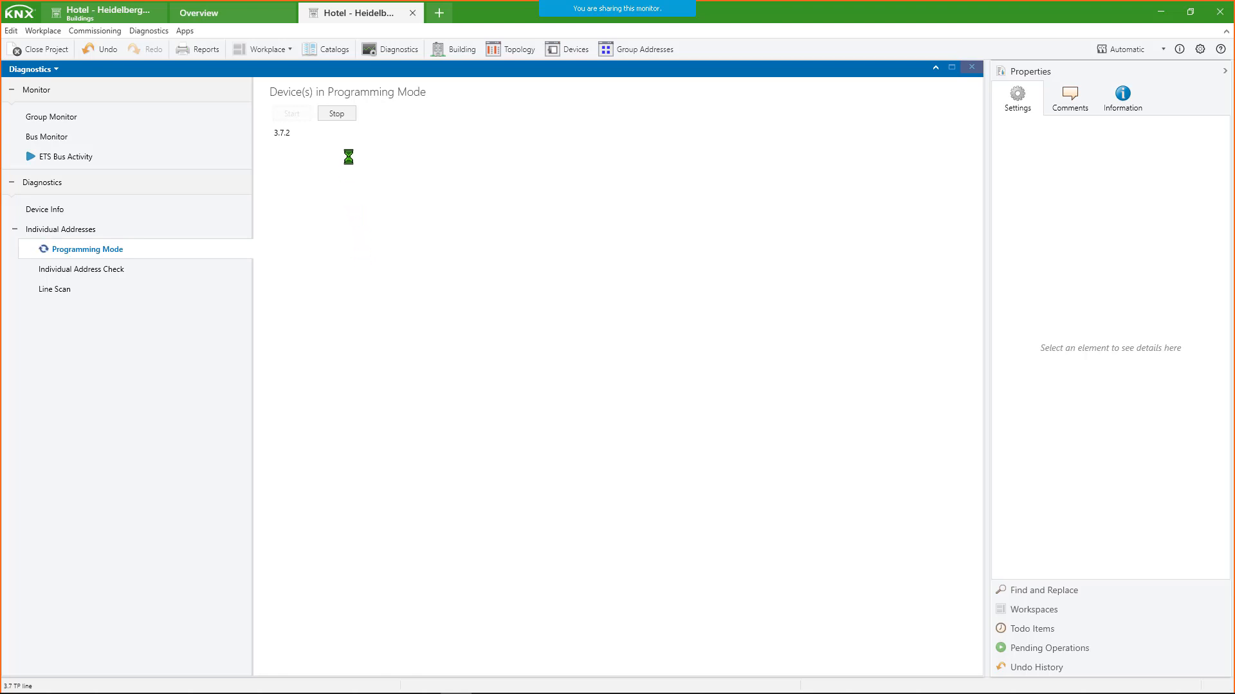
pyautogui.click(339, 113)
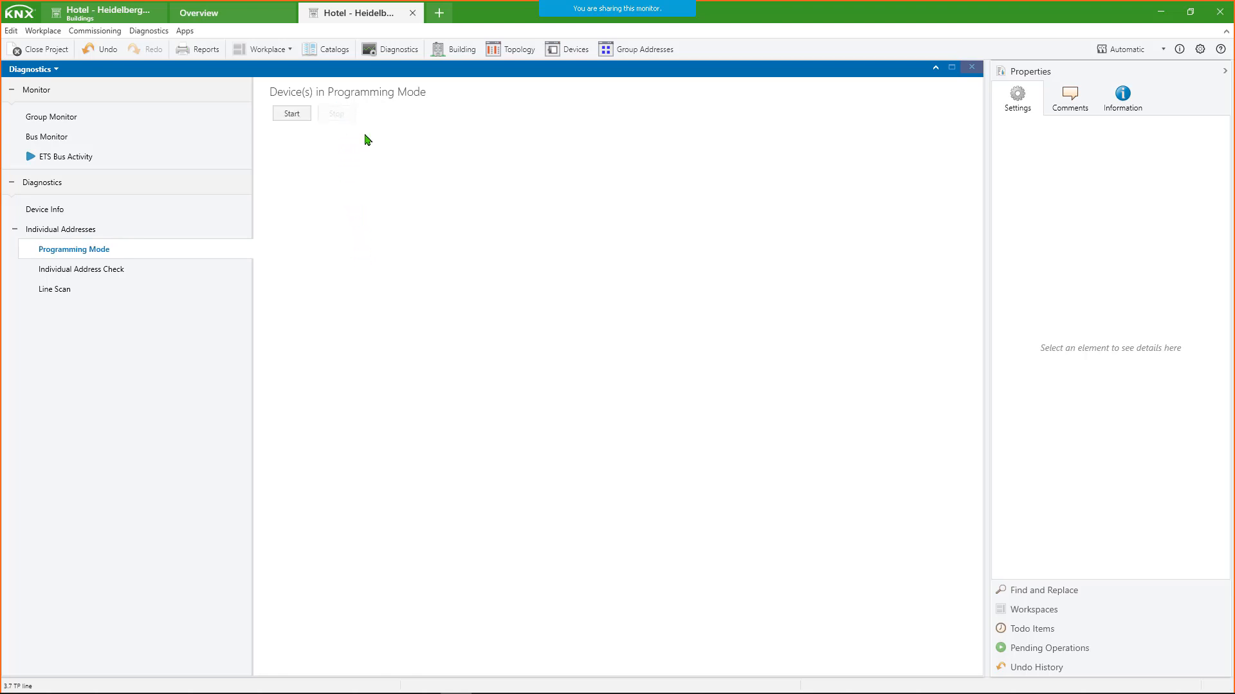
# - Narrow the Flags column in ETS Bus Activity and examine the telegrams recorded during the programming mode search
pyautogui.click(97, 157)
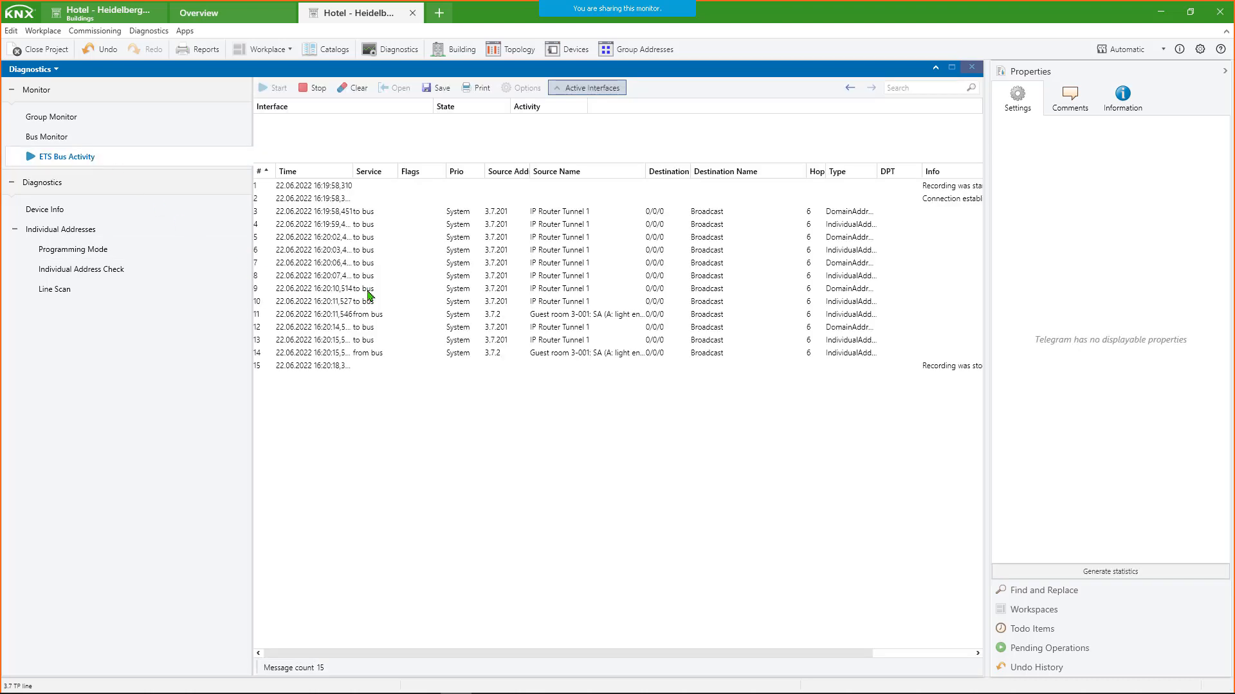
pyautogui.moveTo(442, 175); pyautogui.dragTo(413, 175)
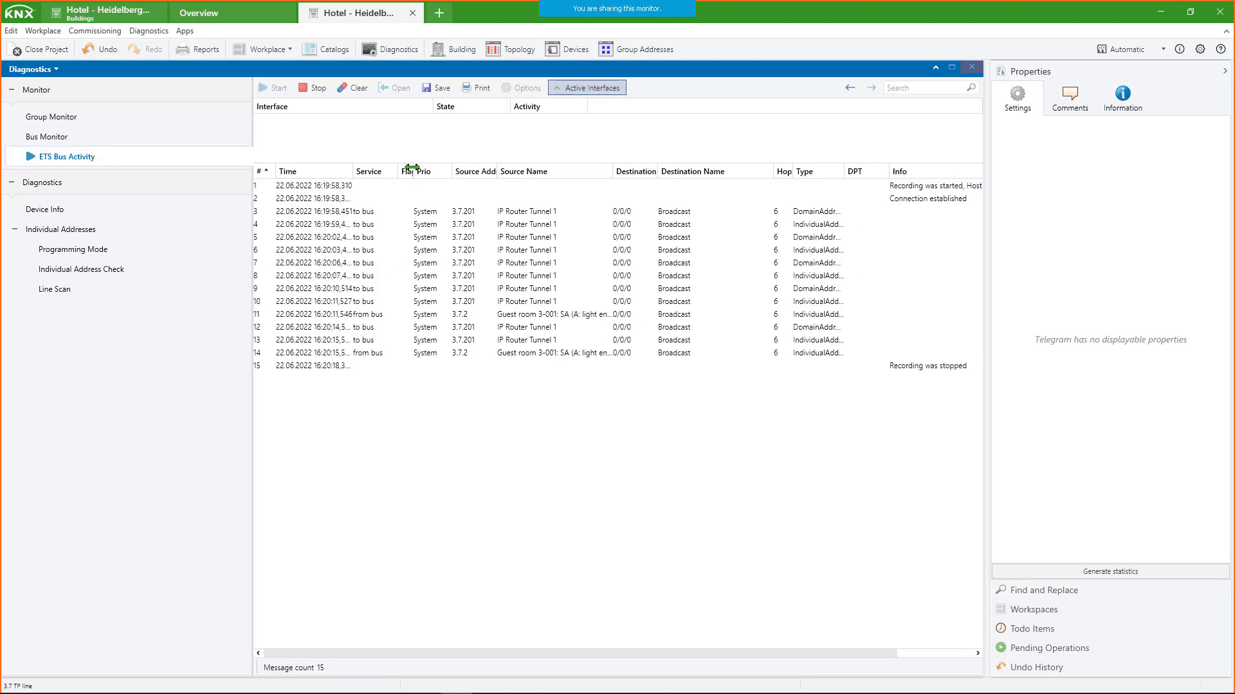
pyautogui.click(393, 216)
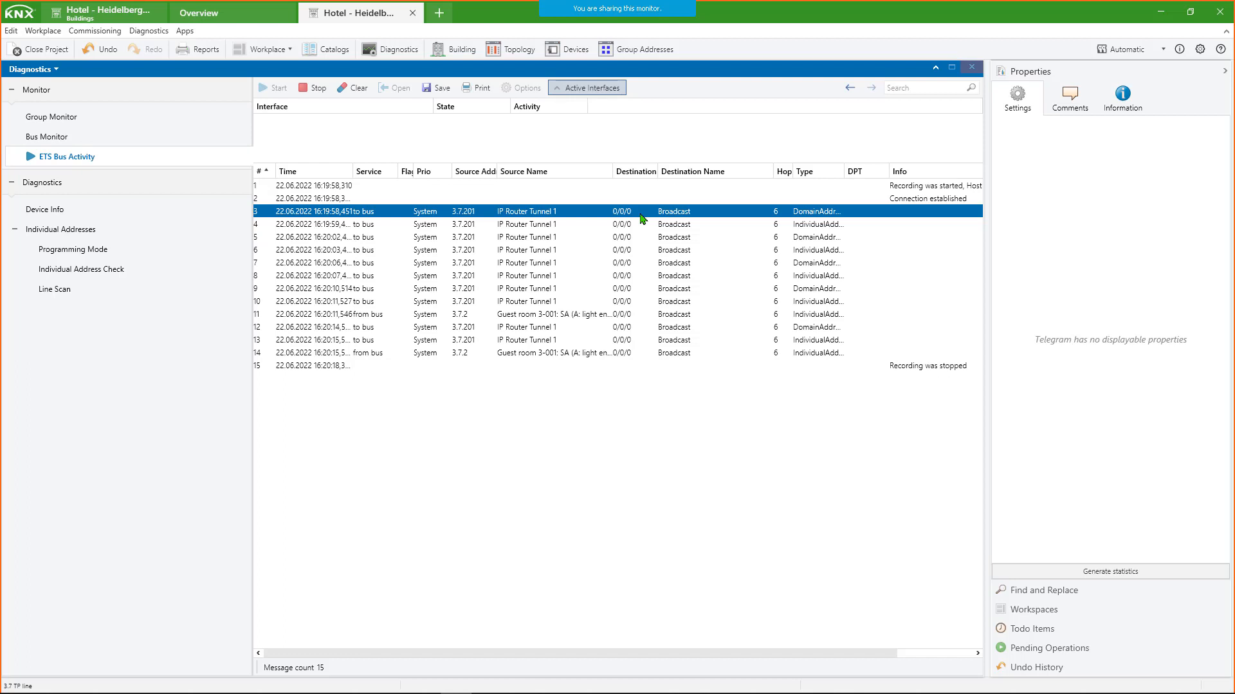
# - Widen the Type column in ETS Bus Activity and examine the address read telegrams and the responses from device 3.7.2
pyautogui.moveTo(846, 172); pyautogui.dragTo(866, 172)
pyautogui.doubleClick(866, 173)
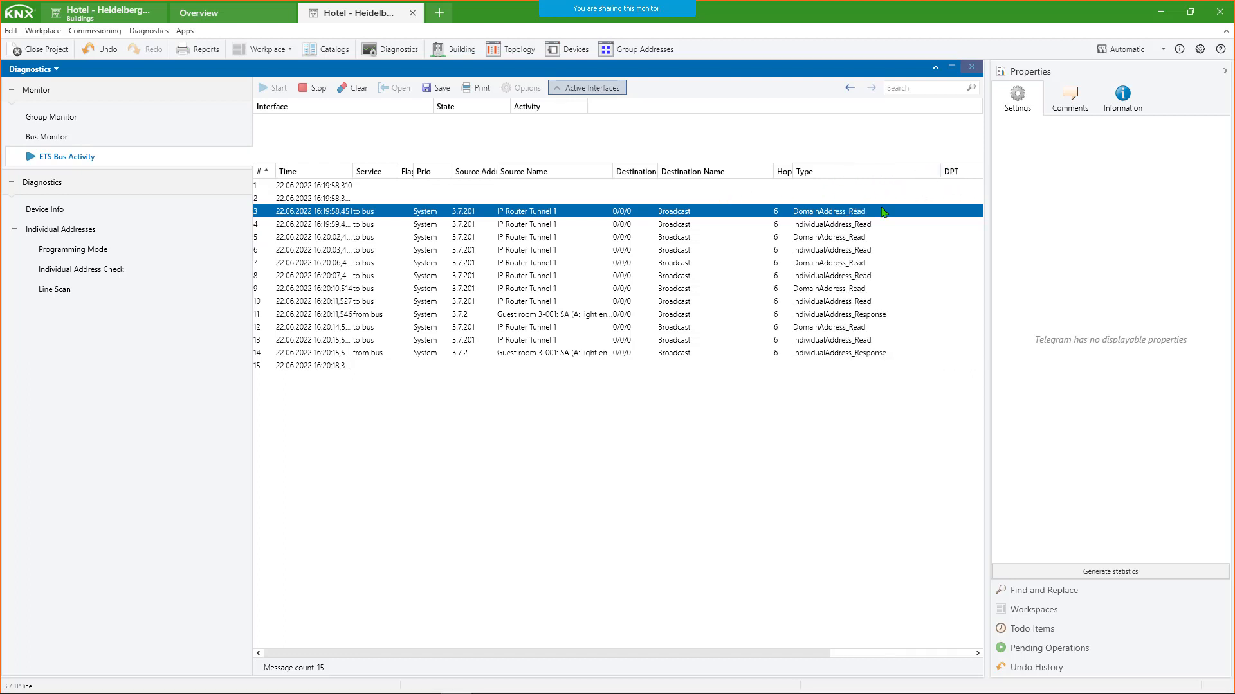
pyautogui.click(802, 229)
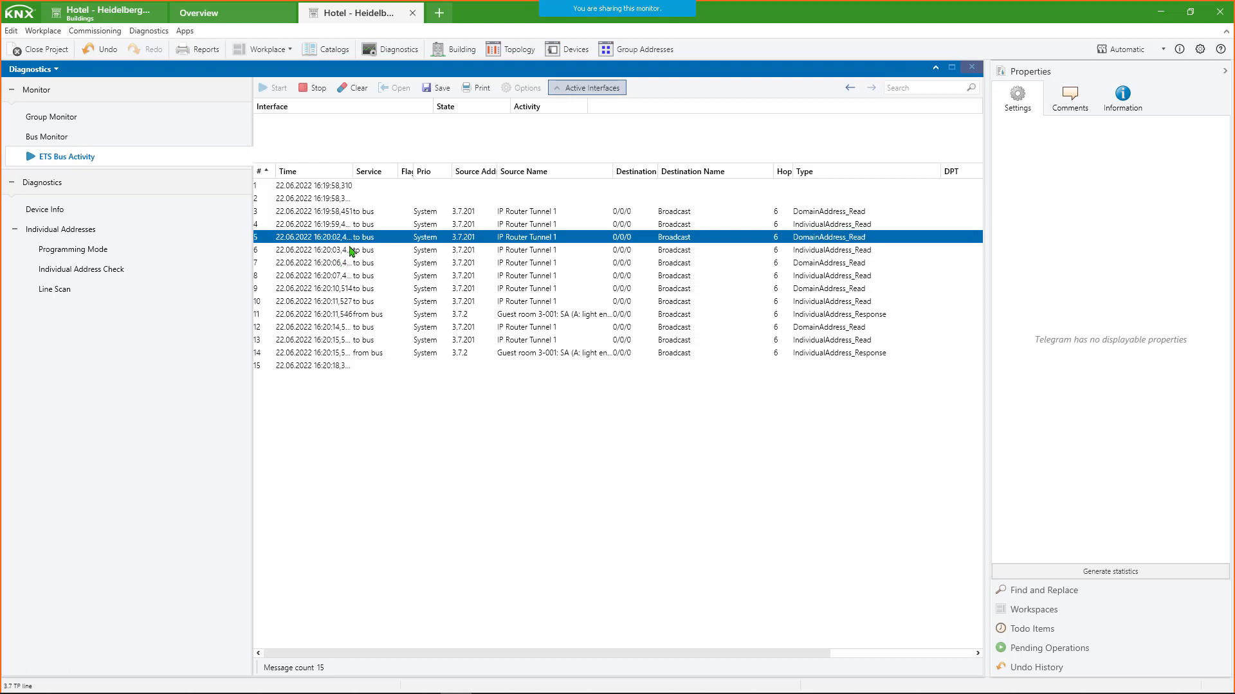
pyautogui.click(340, 264)
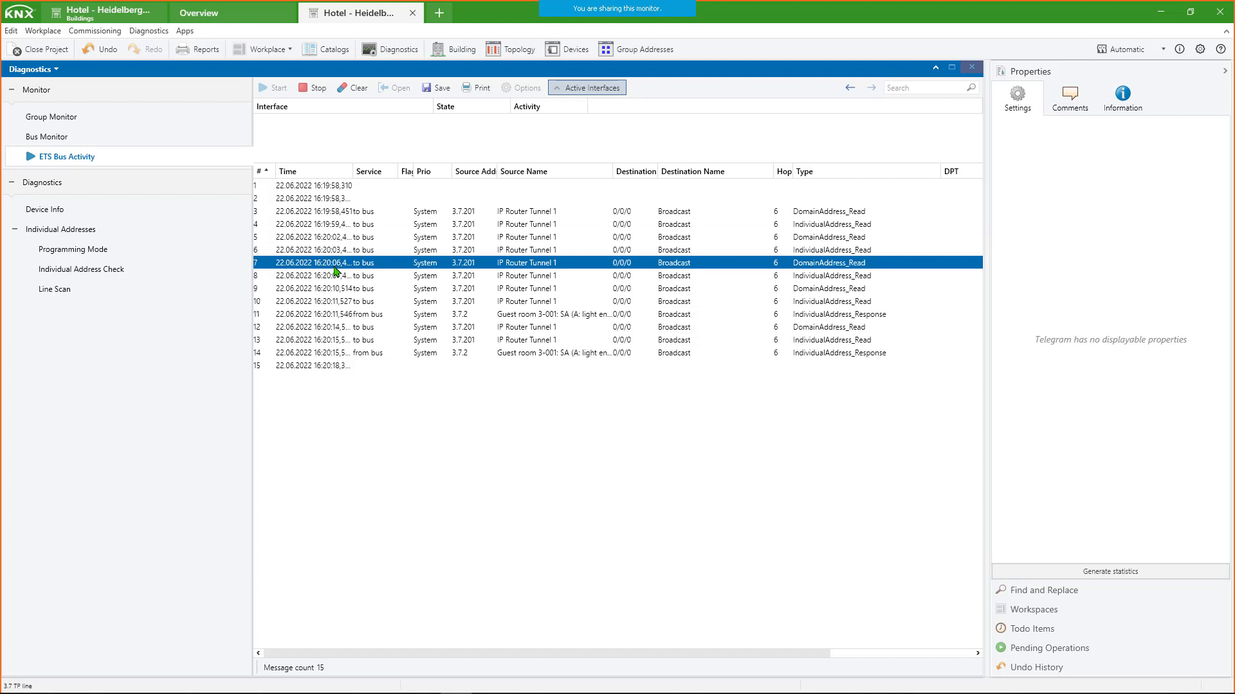
pyautogui.click(489, 315)
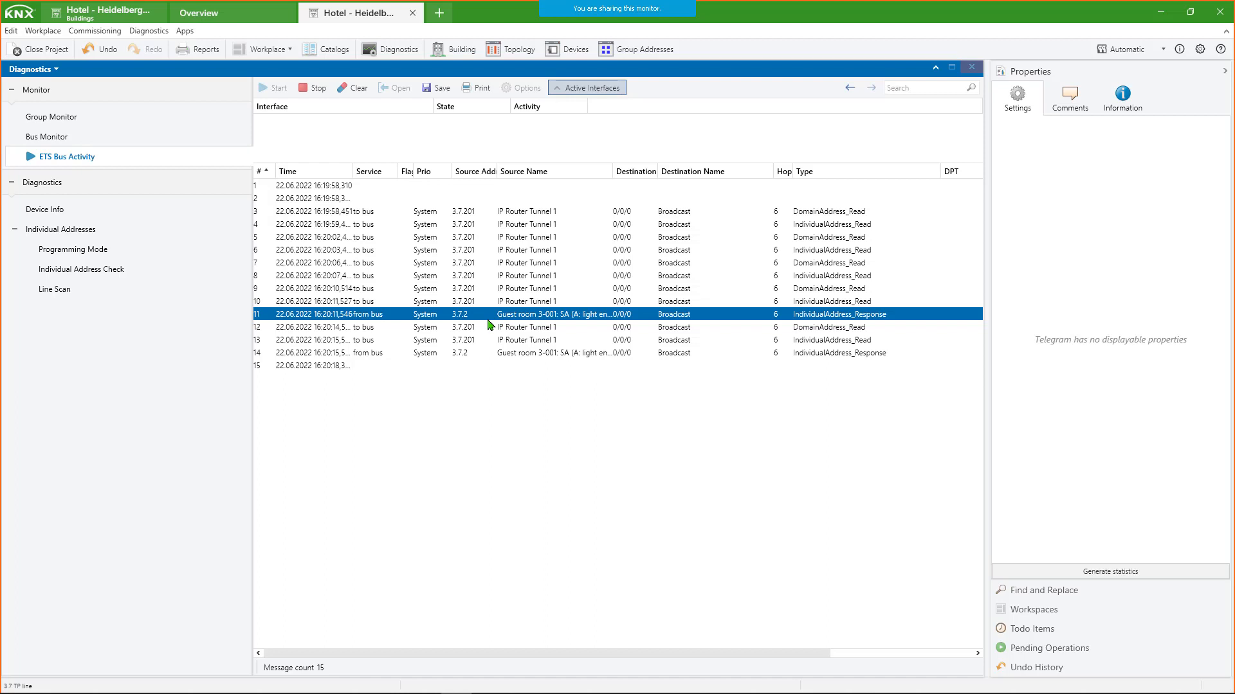
pyautogui.click(458, 353)
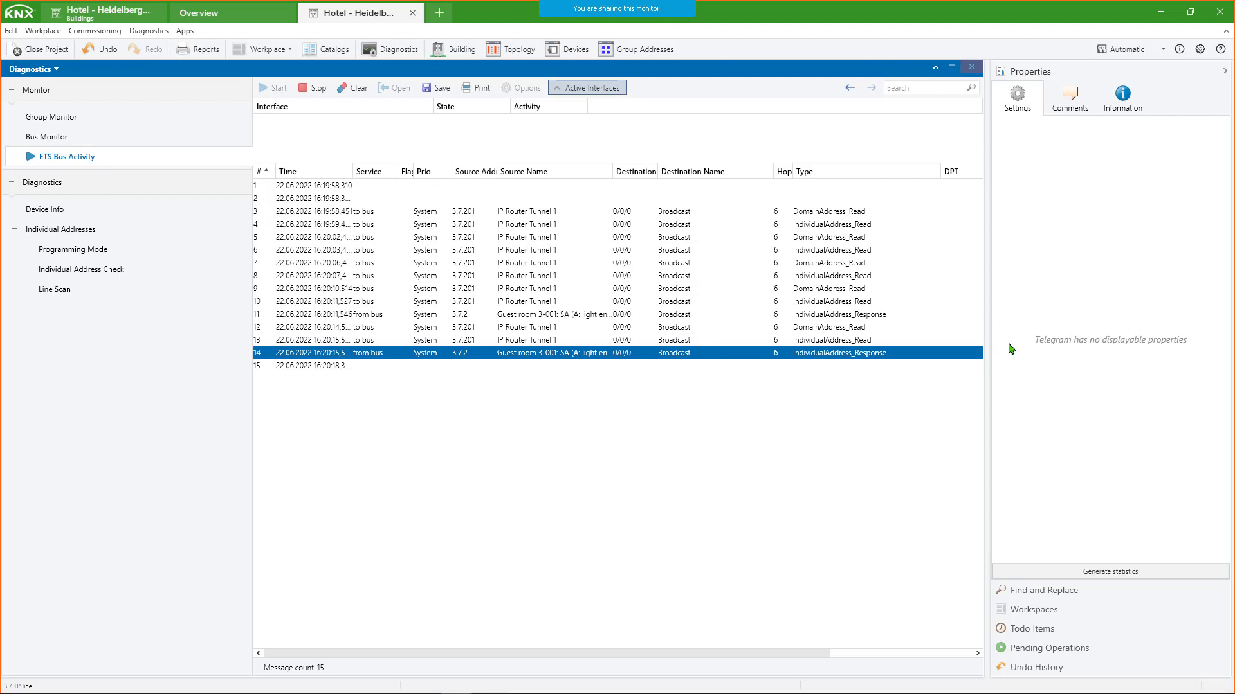
# - Generate the statistics report for the recorded bus activity, review it through to the connection events, and close it
pyautogui.click(1109, 575)
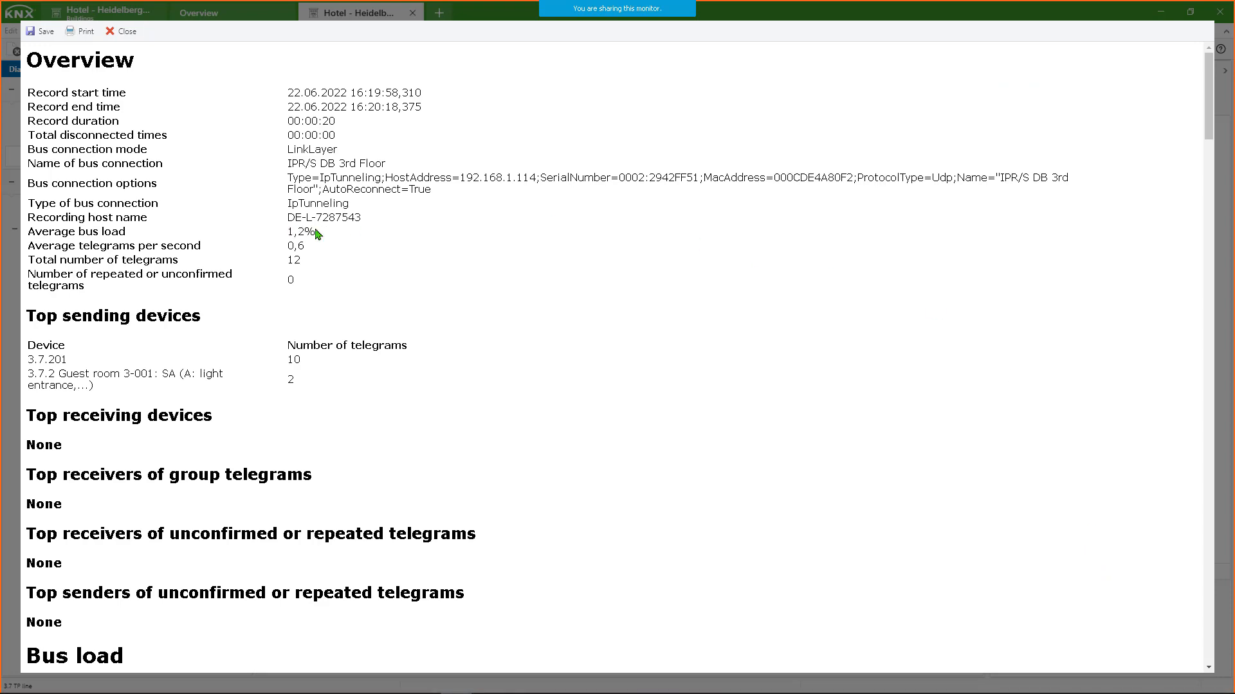
pyautogui.scroll(-10, 319, 219)
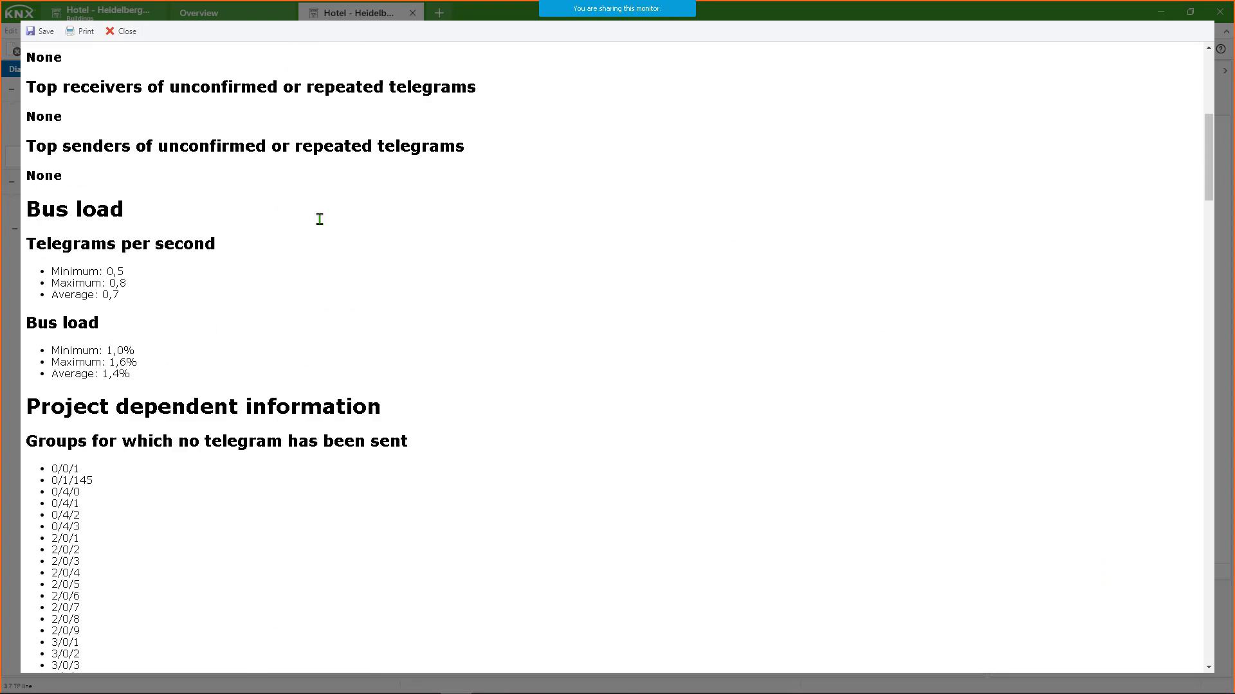
pyautogui.scroll(-15, 319, 220)
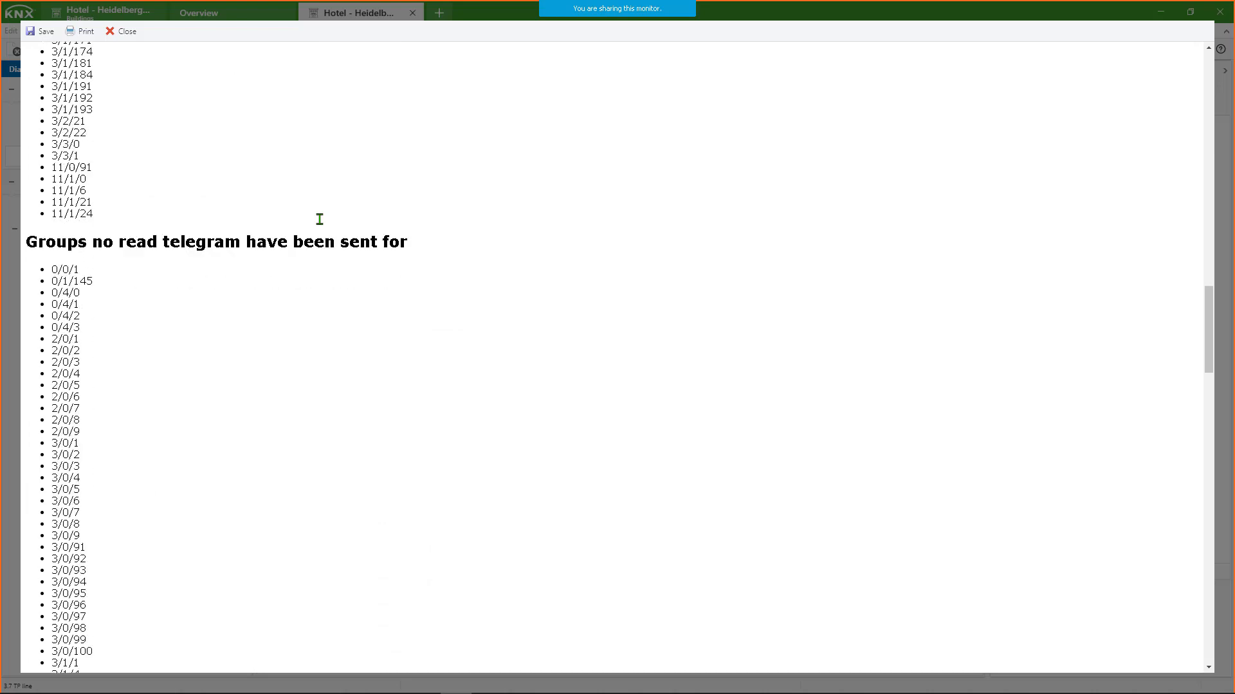
pyautogui.scroll(-20, 226, 267)
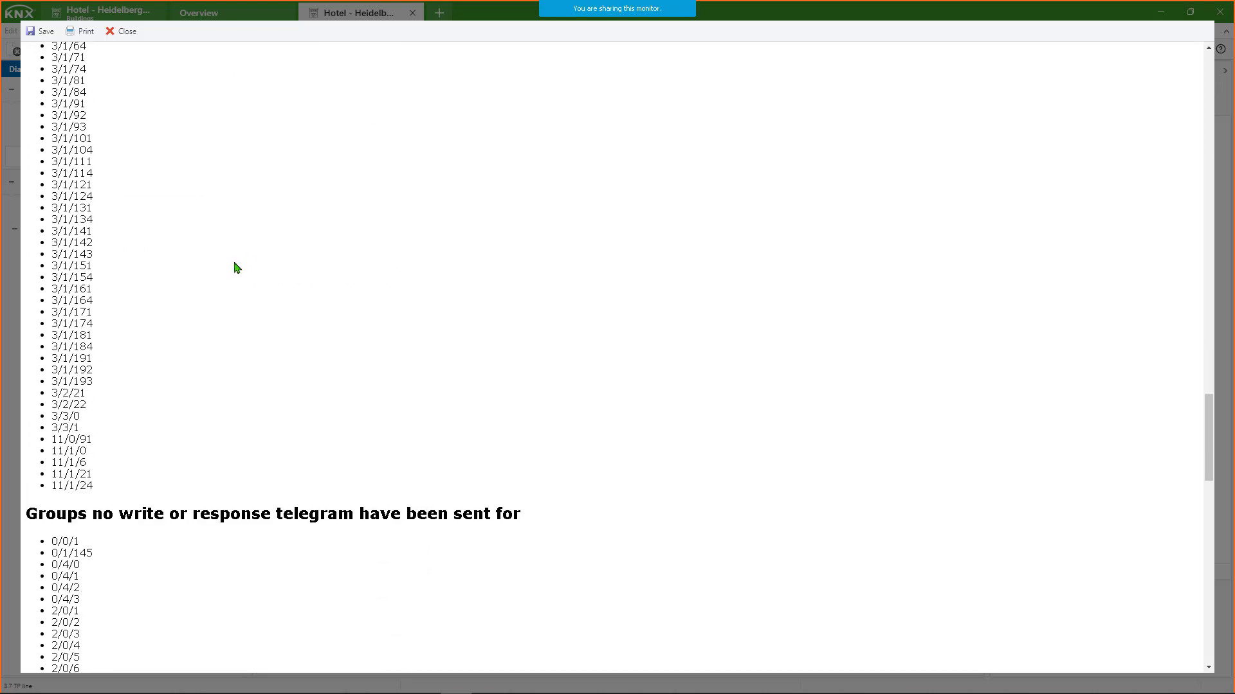
pyautogui.scroll(-5, 271, 264)
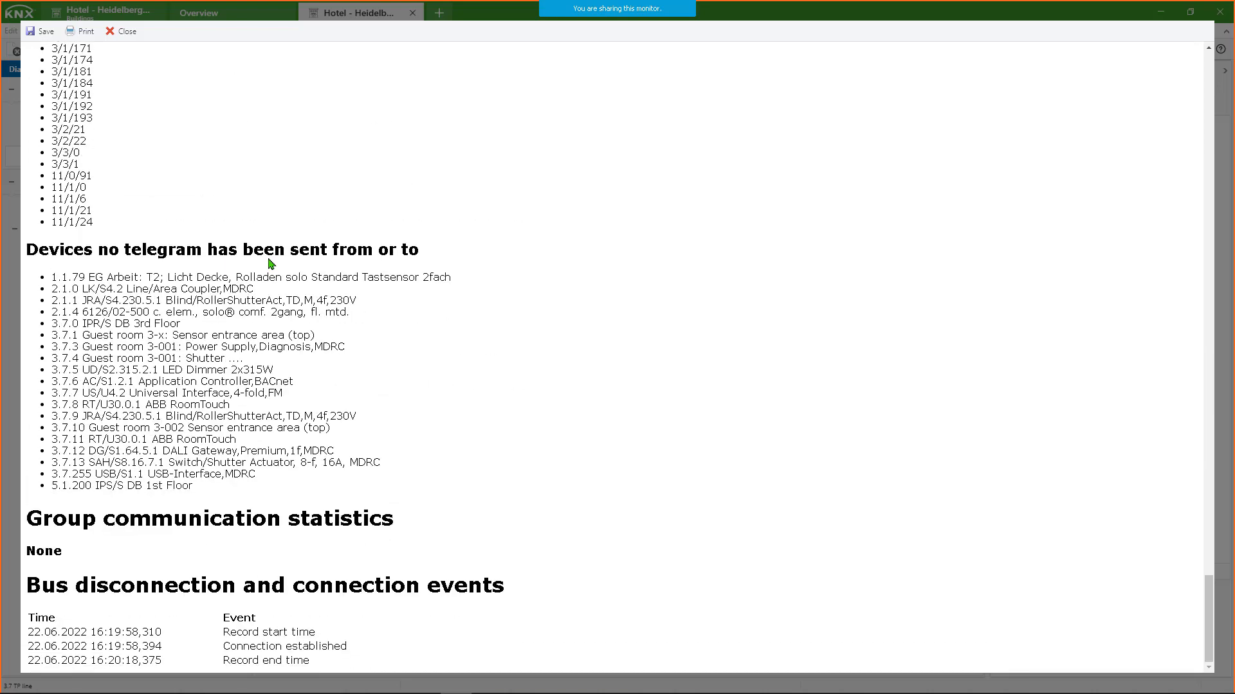
pyautogui.scroll(20, 270, 264)
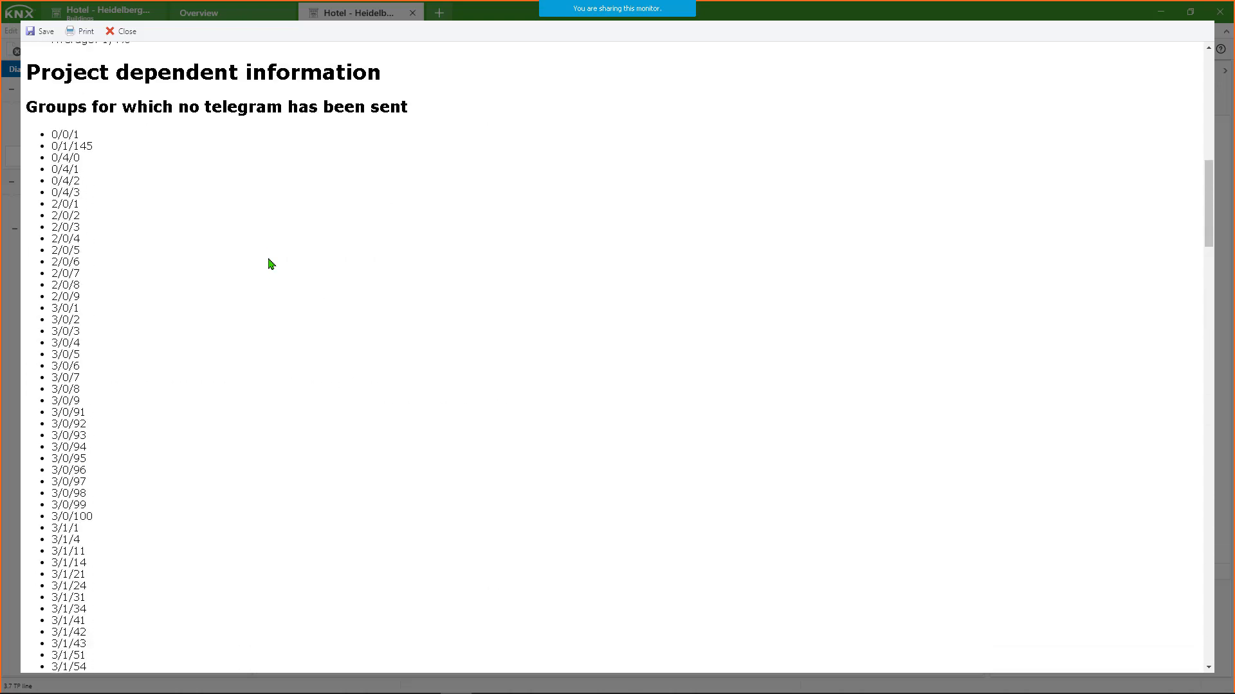
pyautogui.scroll(10, 271, 263)
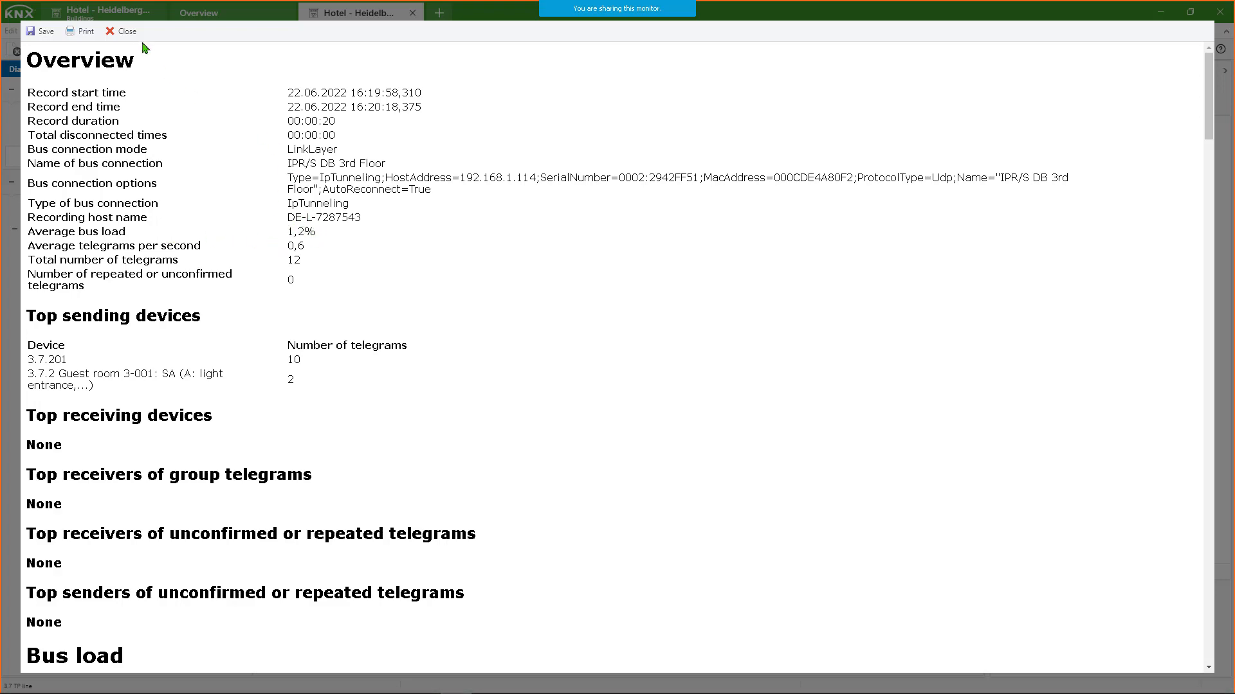
pyautogui.click(123, 30)
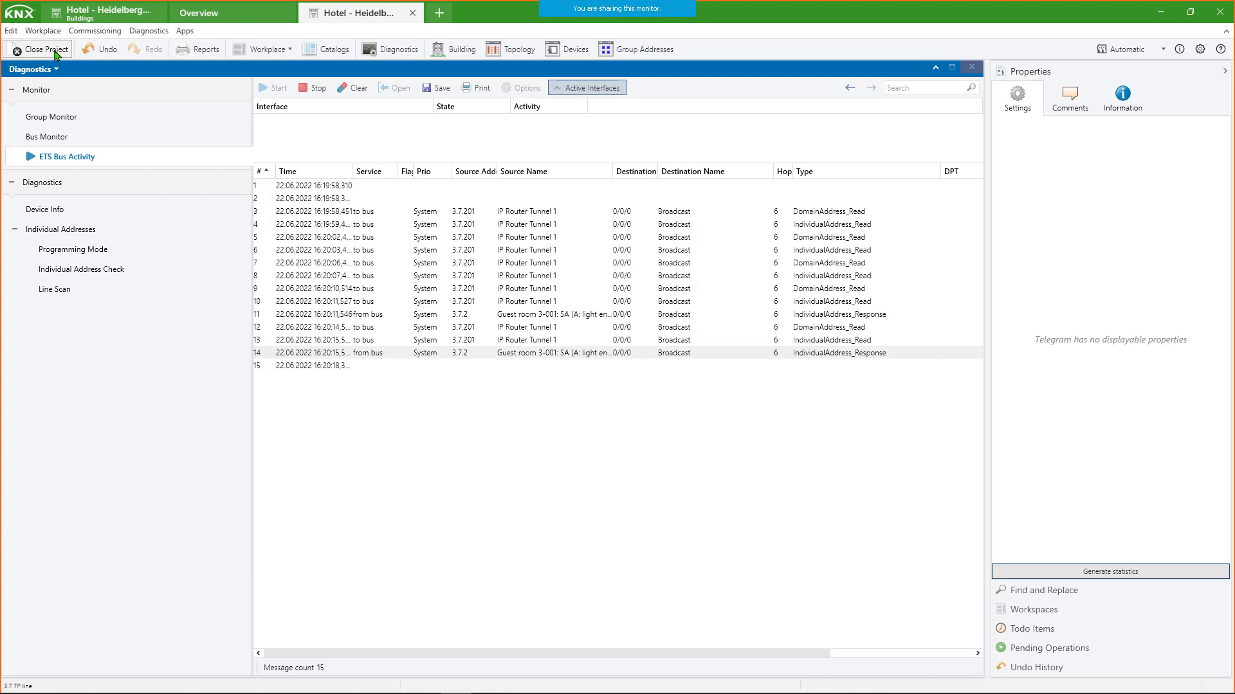
# - Close the Hotel - Heidelberg XZY project and discard the unsaved bus monitor telegrams
pyautogui.click(56, 52)
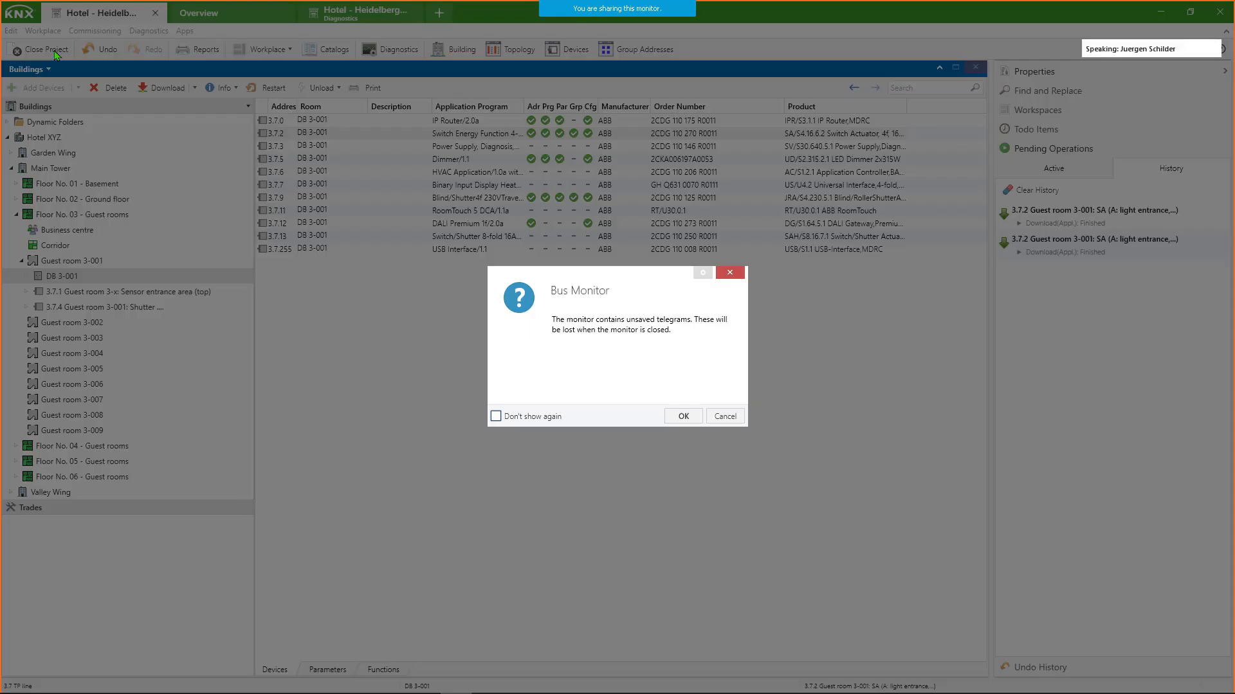
pyautogui.click(680, 417)
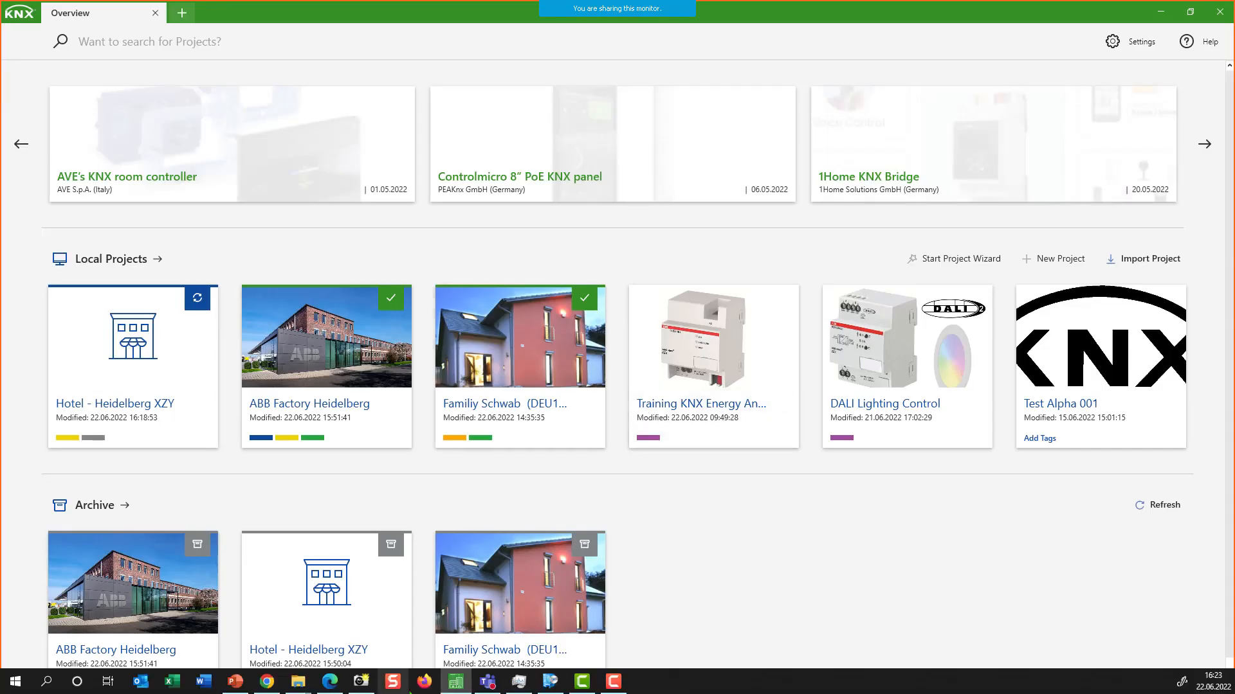
pyautogui.click(457, 682)
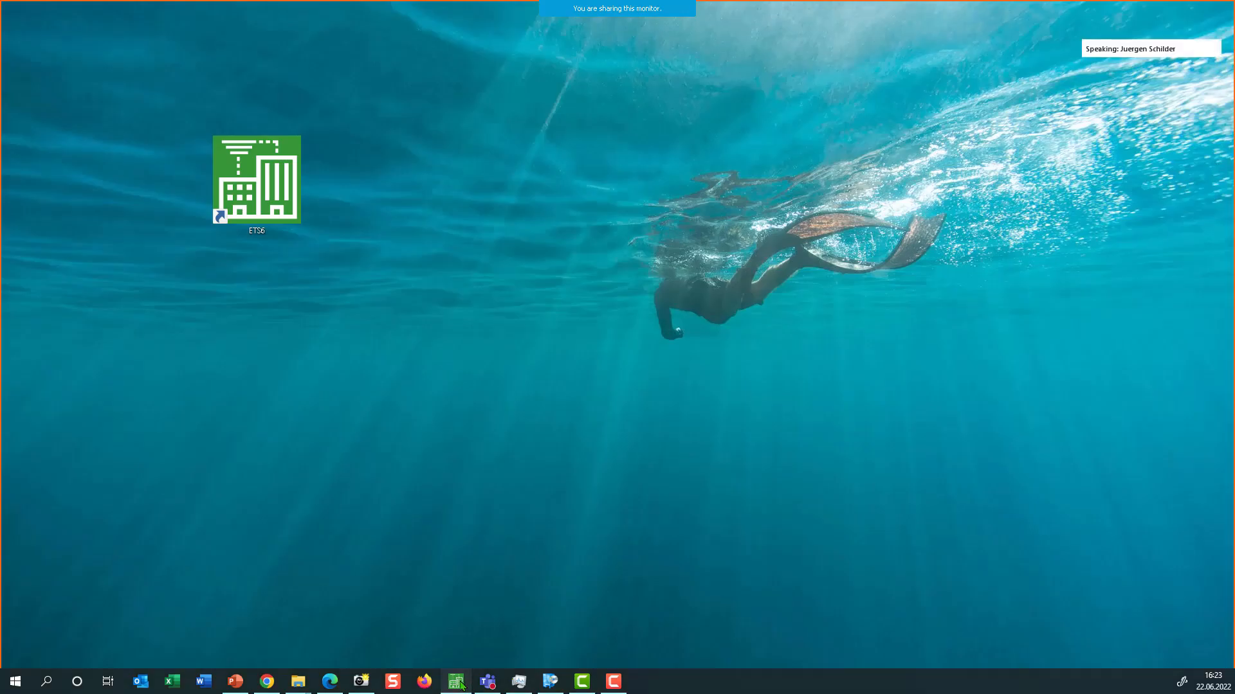
pyautogui.click(459, 682)
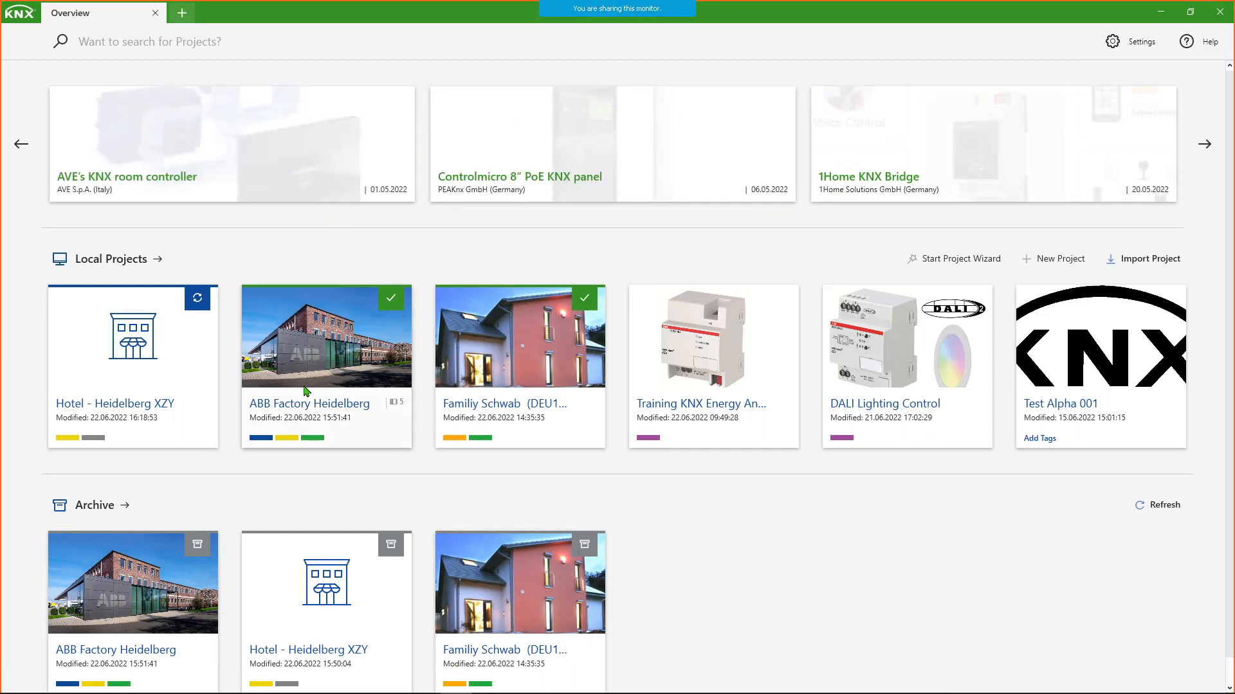
# - Back up the modified Hotel - Heidelberg XZY local project to the archive using its sync status indicator
pyautogui.moveTo(448, 405)
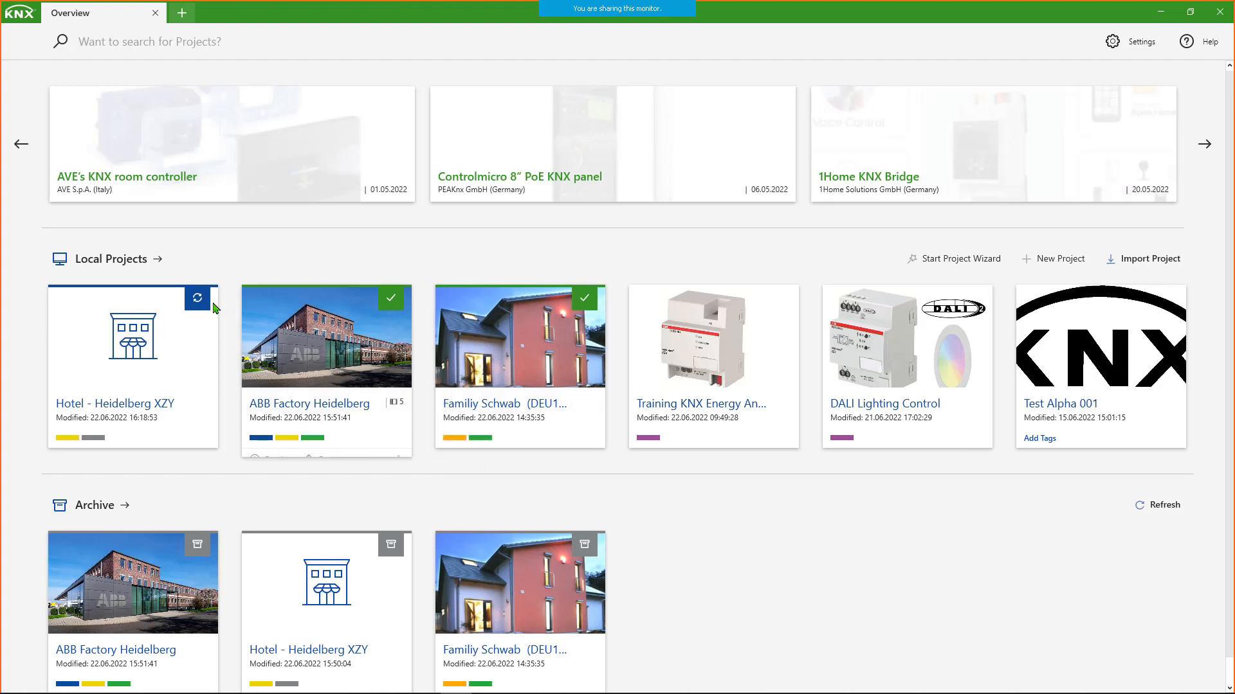
pyautogui.moveTo(201, 305)
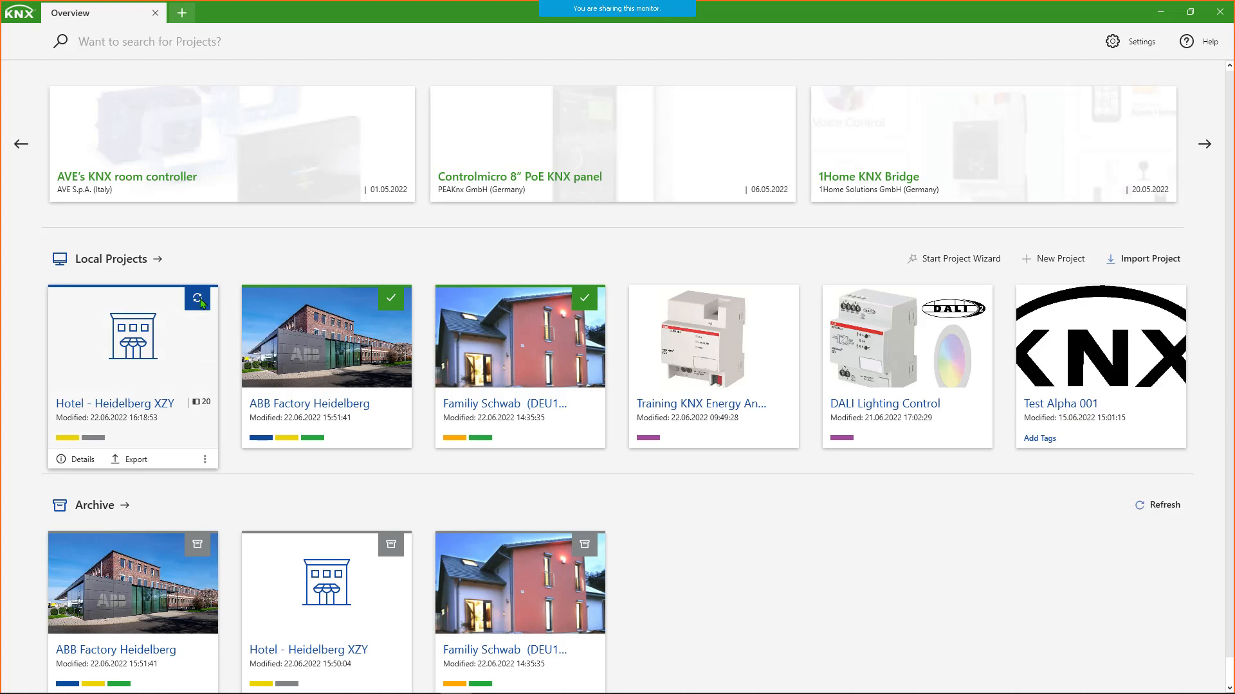
pyautogui.click(199, 301)
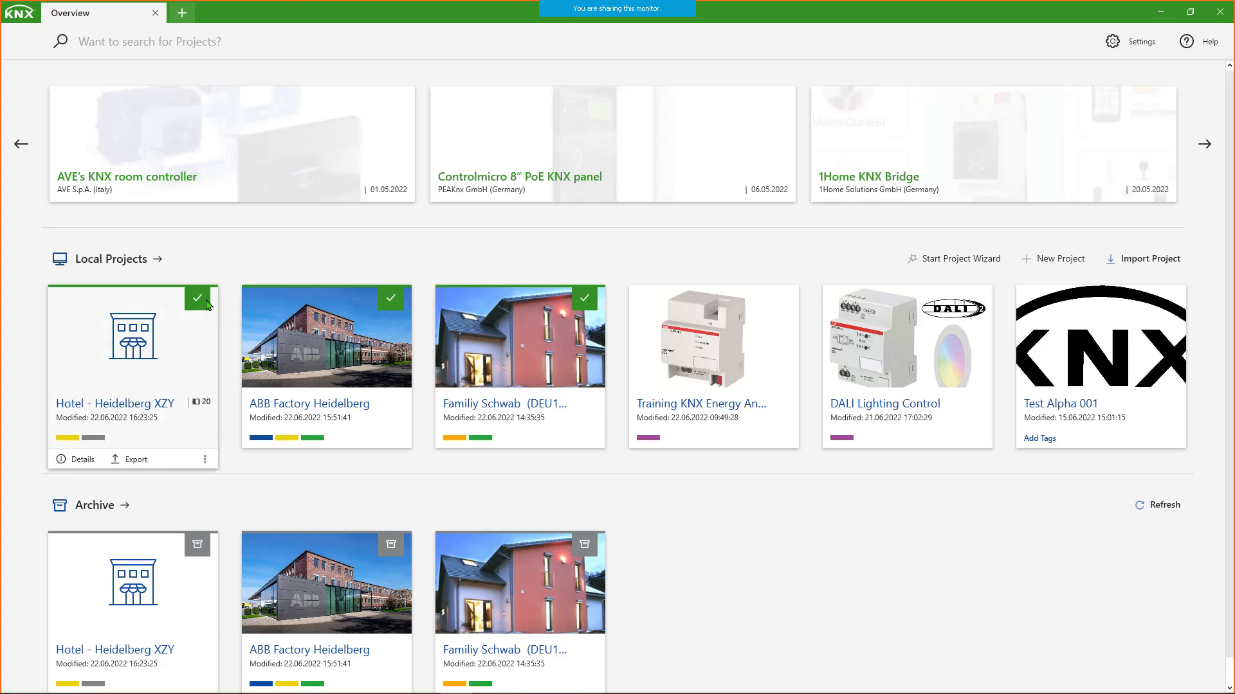
pyautogui.moveTo(193, 303)
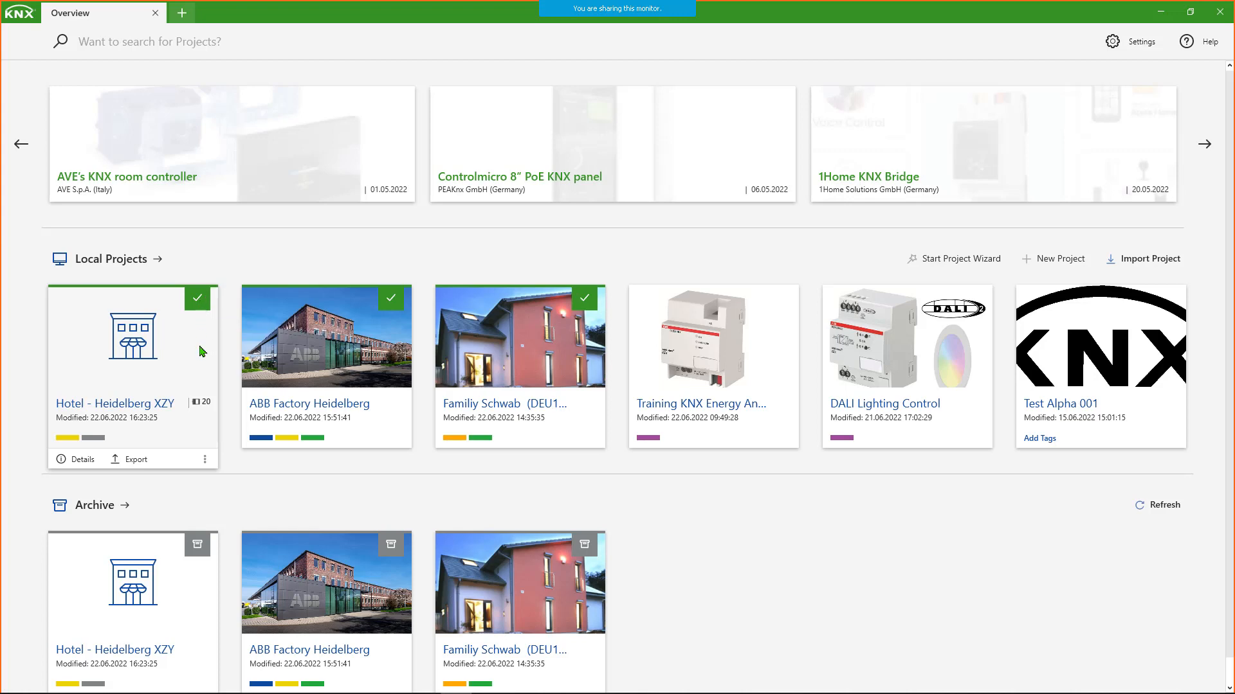
pyautogui.moveTo(174, 367)
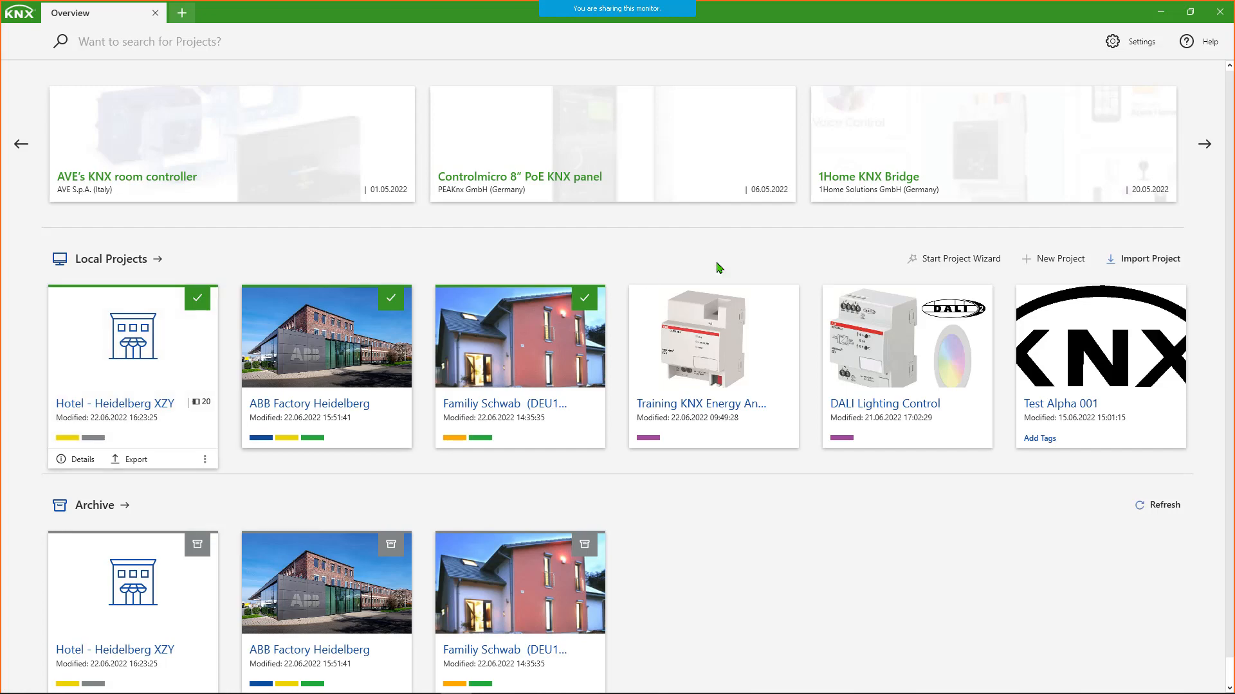
# - Enable Collaboration mode for the project archive in the Data Storage settings
pyautogui.click(1131, 46)
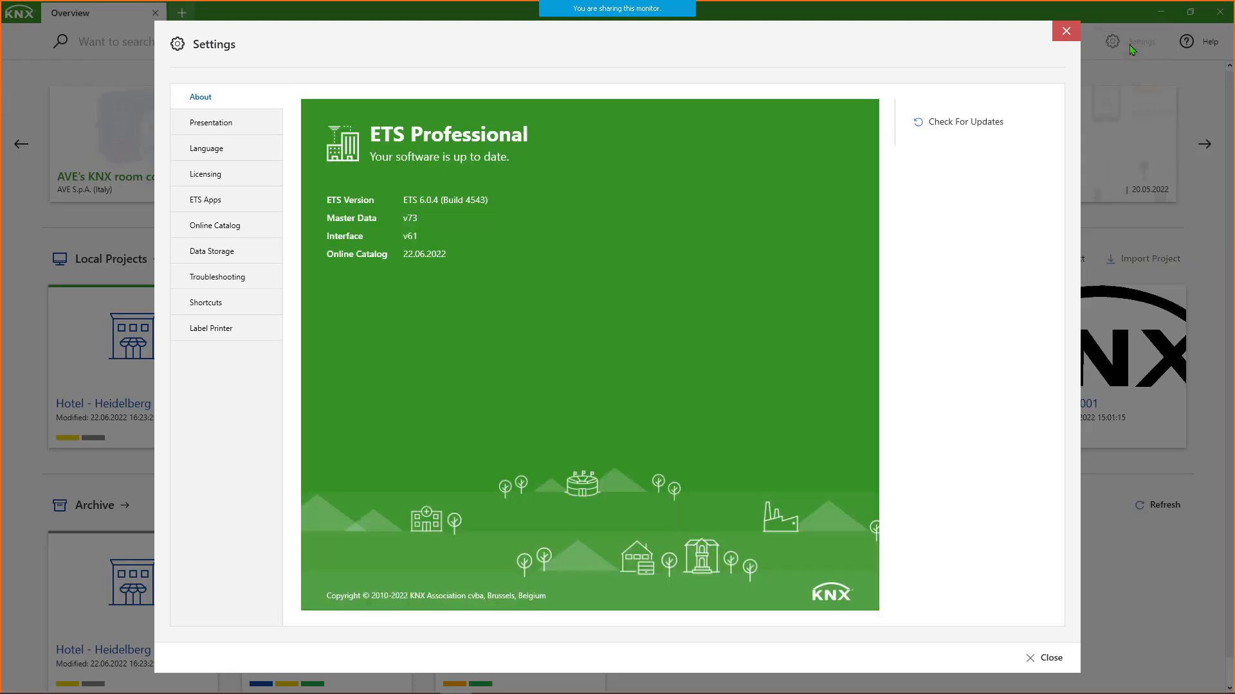
pyautogui.click(233, 257)
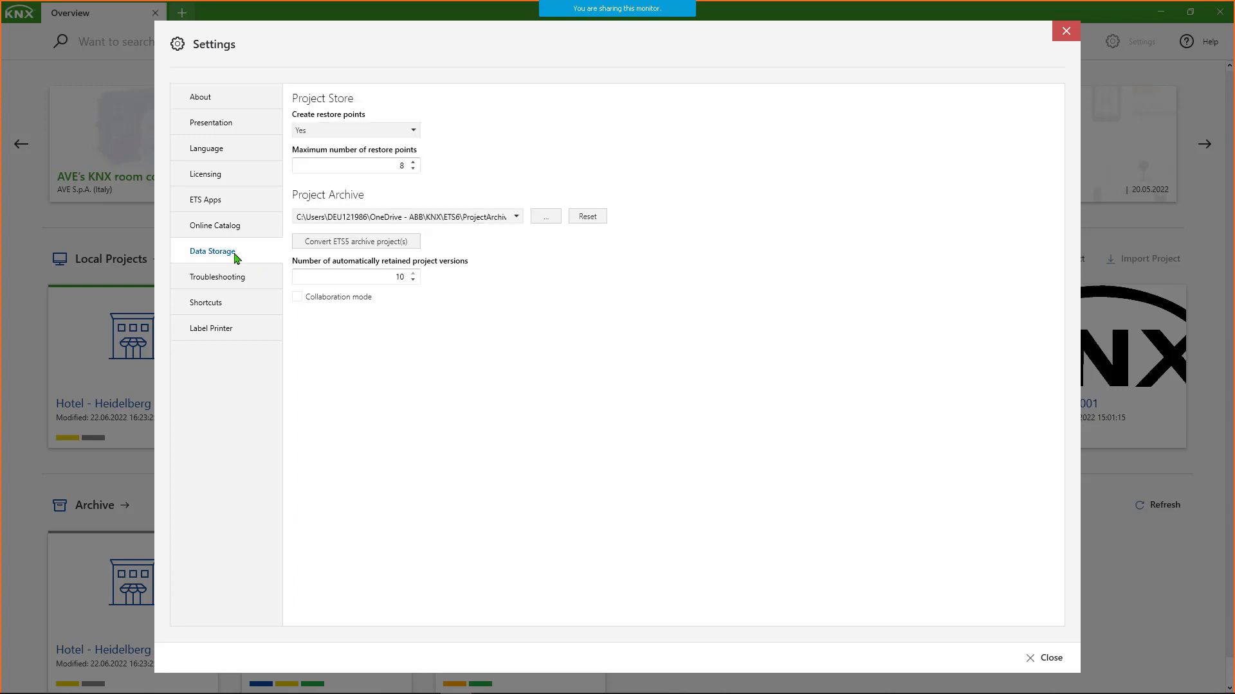
pyautogui.click(298, 299)
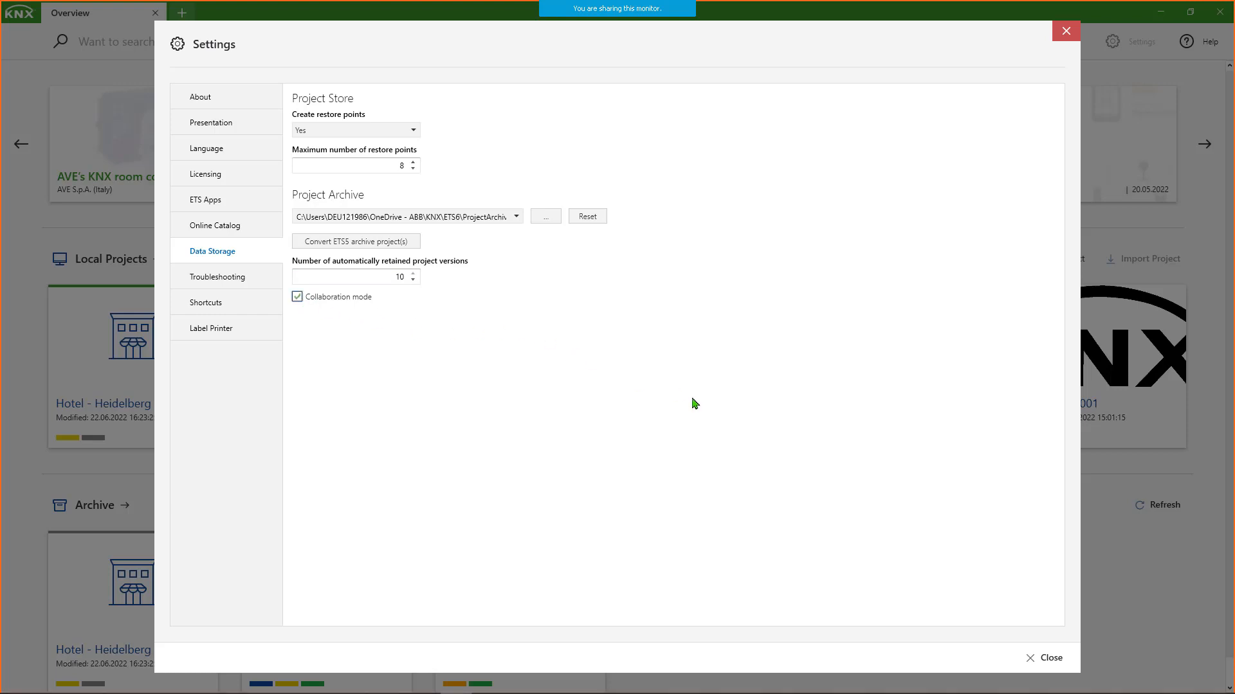
pyautogui.click(1045, 657)
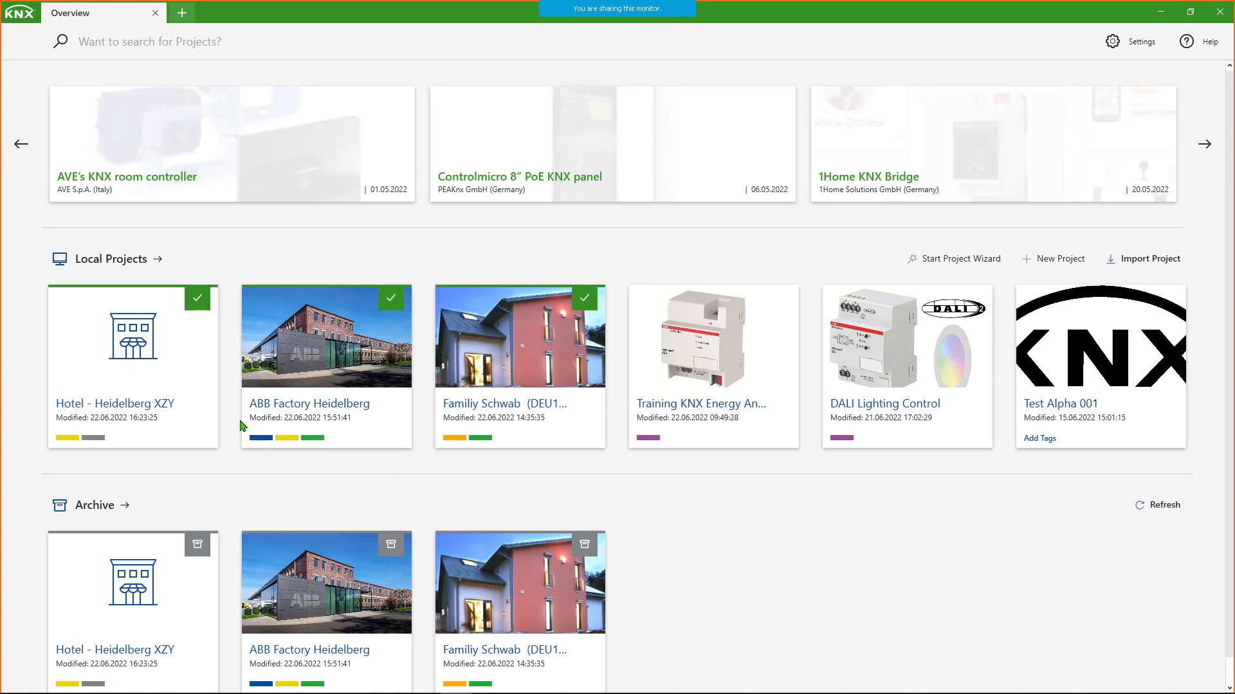
# - Lock the Hotel - Heidelberg XZY project without a comment, and check its Unlock option and archive sync status
pyautogui.moveTo(147, 385)
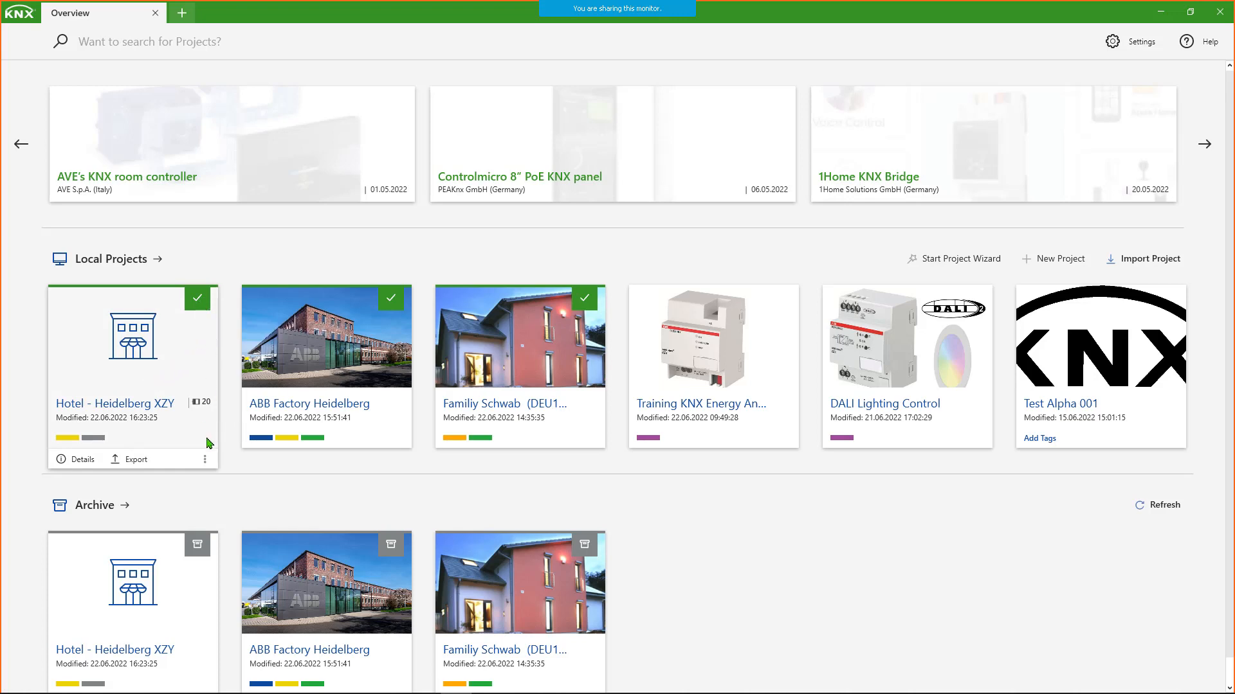
pyautogui.click(206, 460)
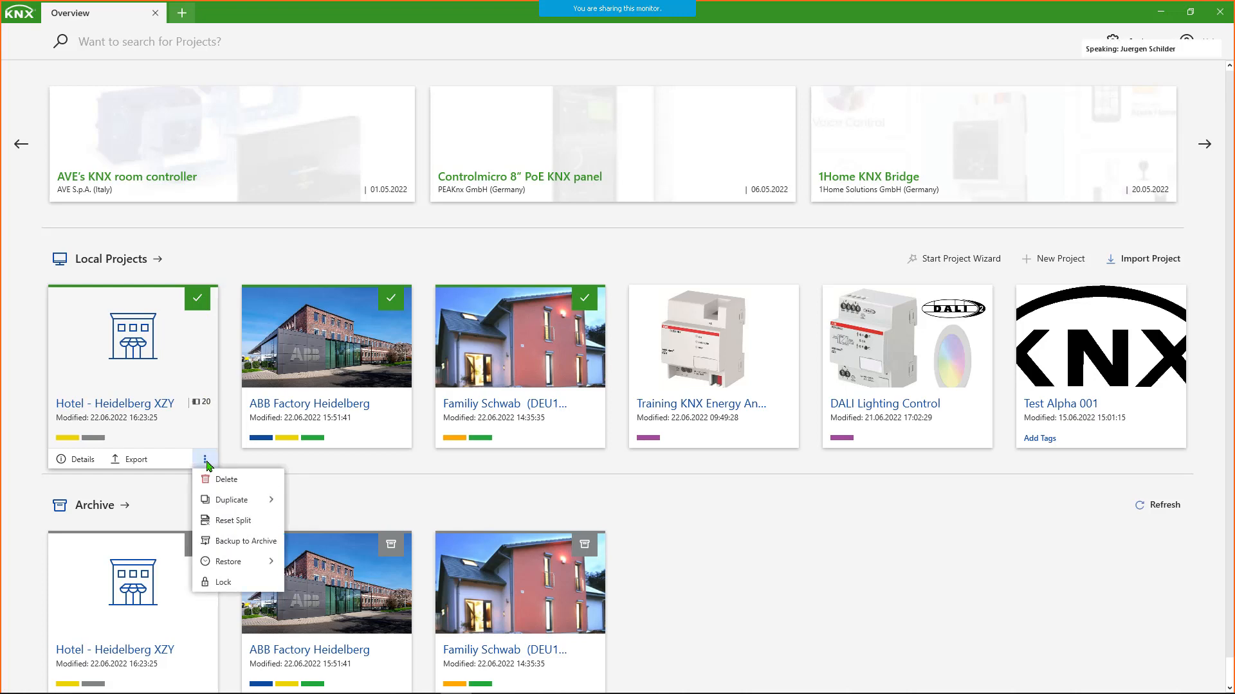
pyautogui.click(223, 582)
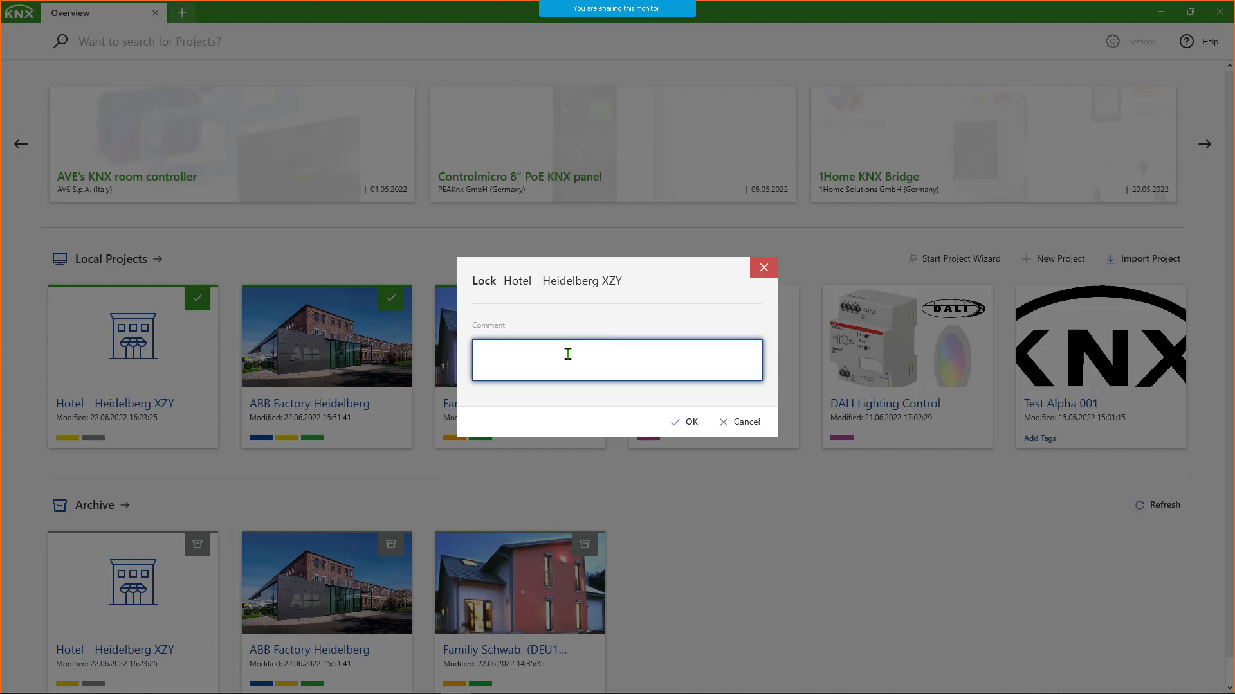
pyautogui.click(687, 426)
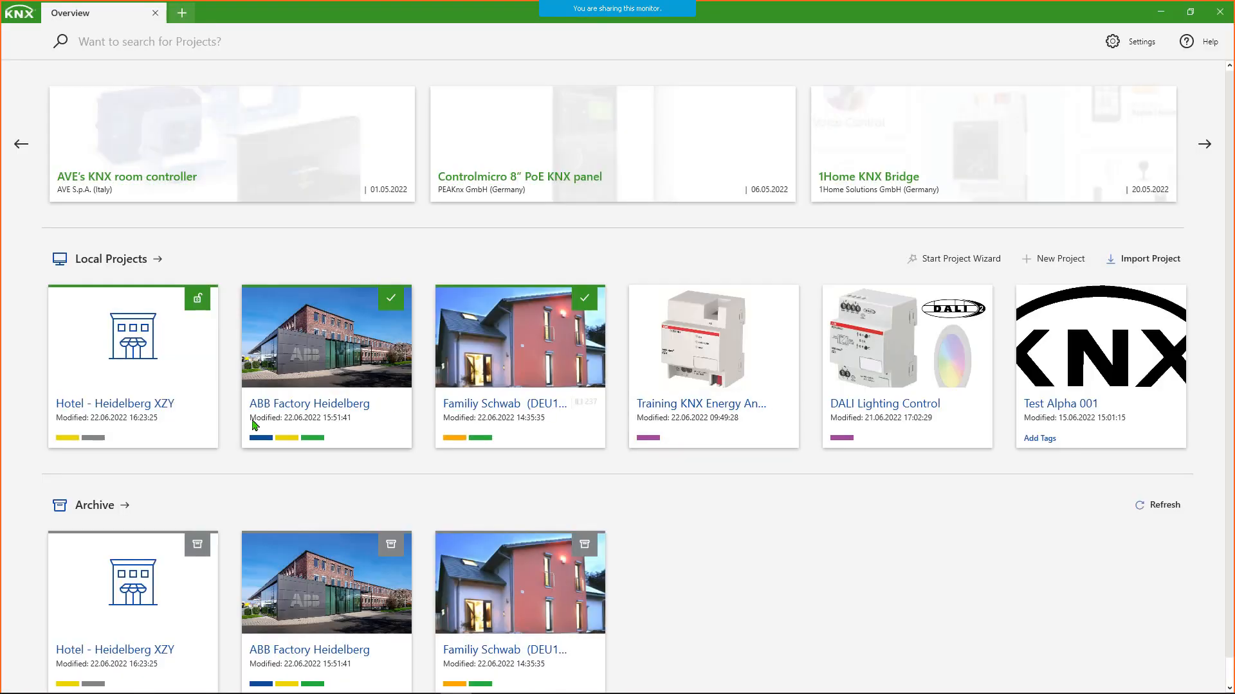
pyautogui.click(207, 461)
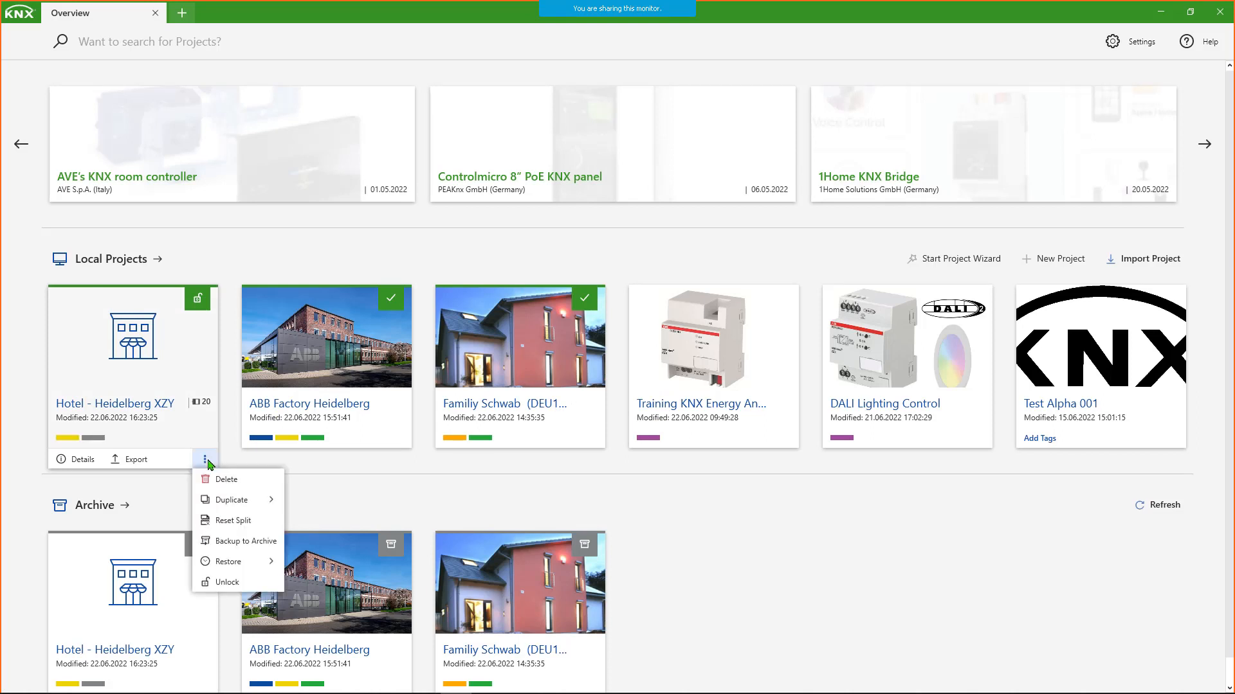
pyautogui.click(229, 268)
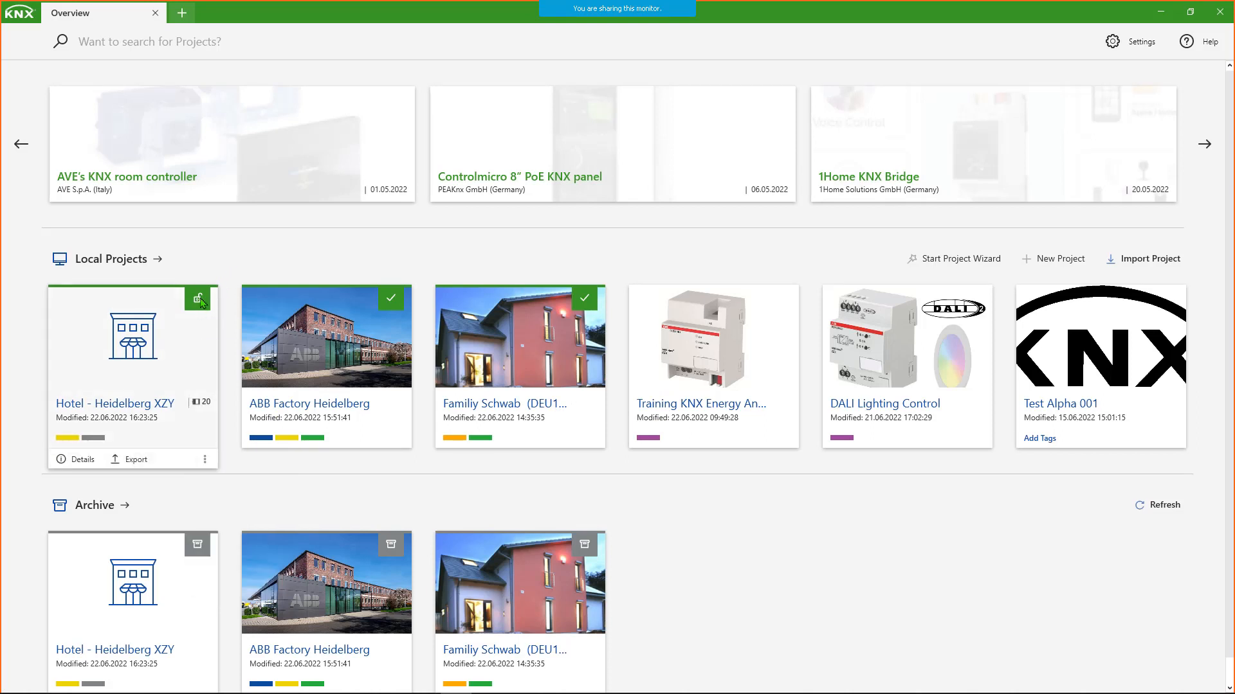
pyautogui.moveTo(199, 305)
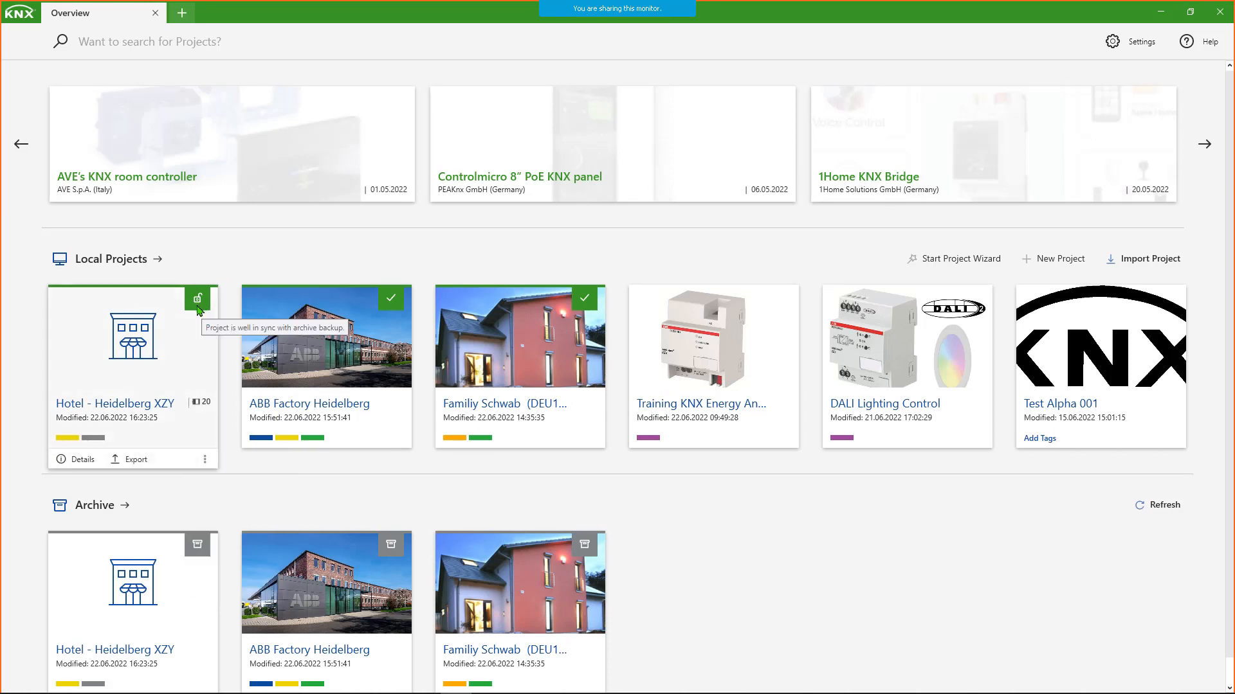
# - Back up the locked Hotel - Heidelberg XZY project to the archive without a comment, keeping both the lock and the local project
pyautogui.click(205, 460)
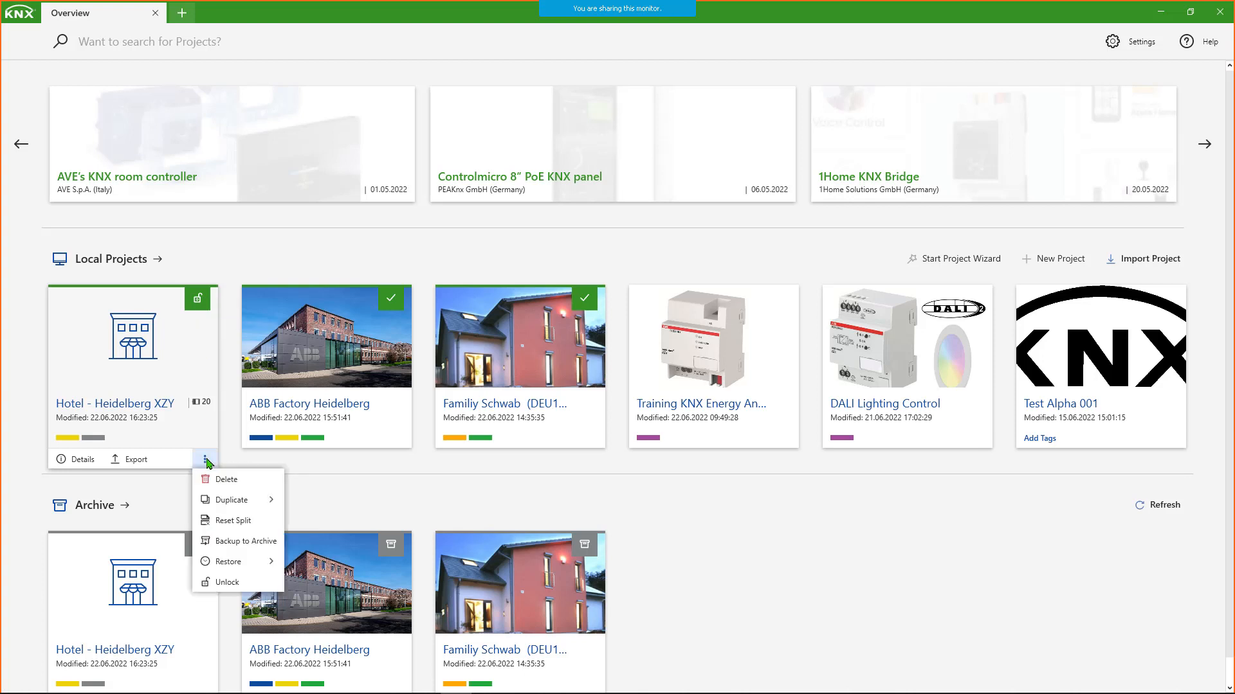
pyautogui.click(246, 544)
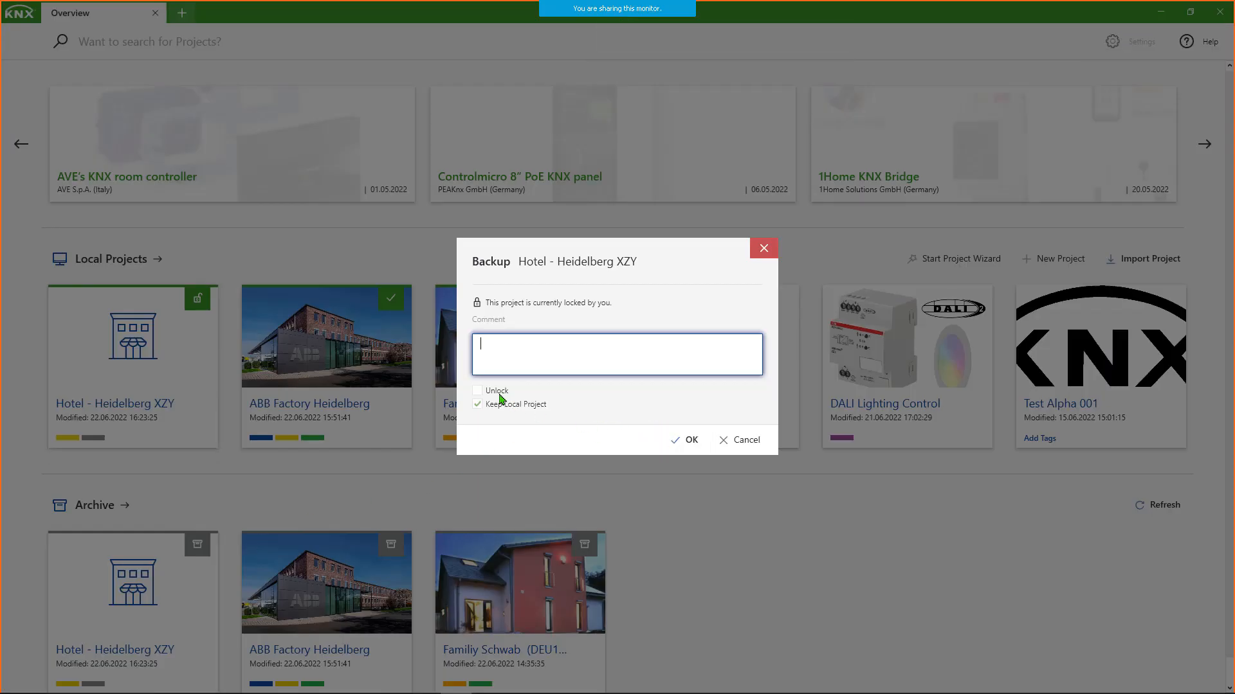
pyautogui.click(686, 440)
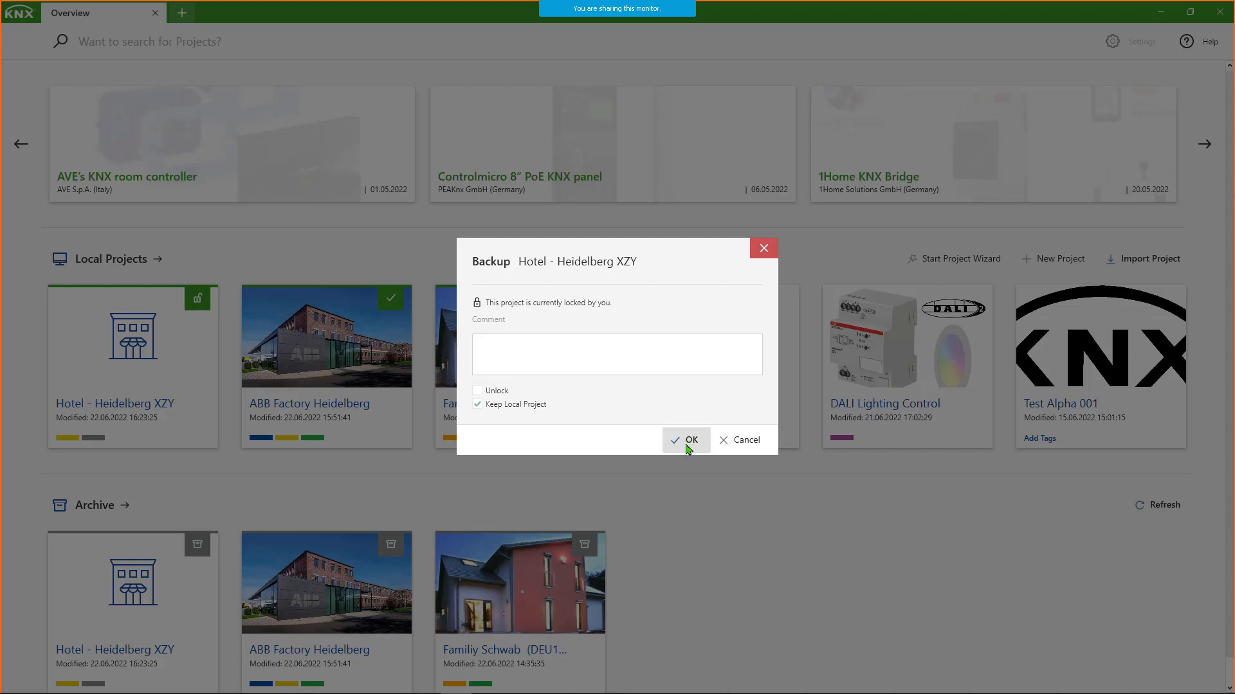
pyautogui.click(680, 437)
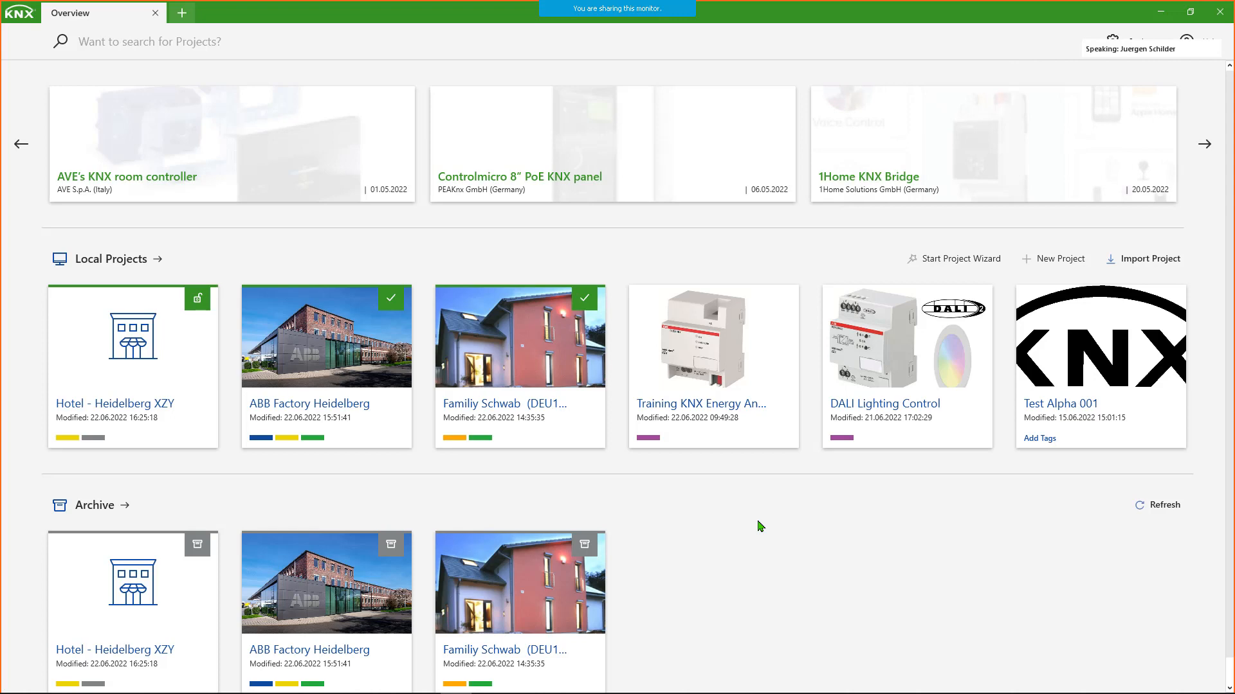
pyautogui.moveTo(348, 345)
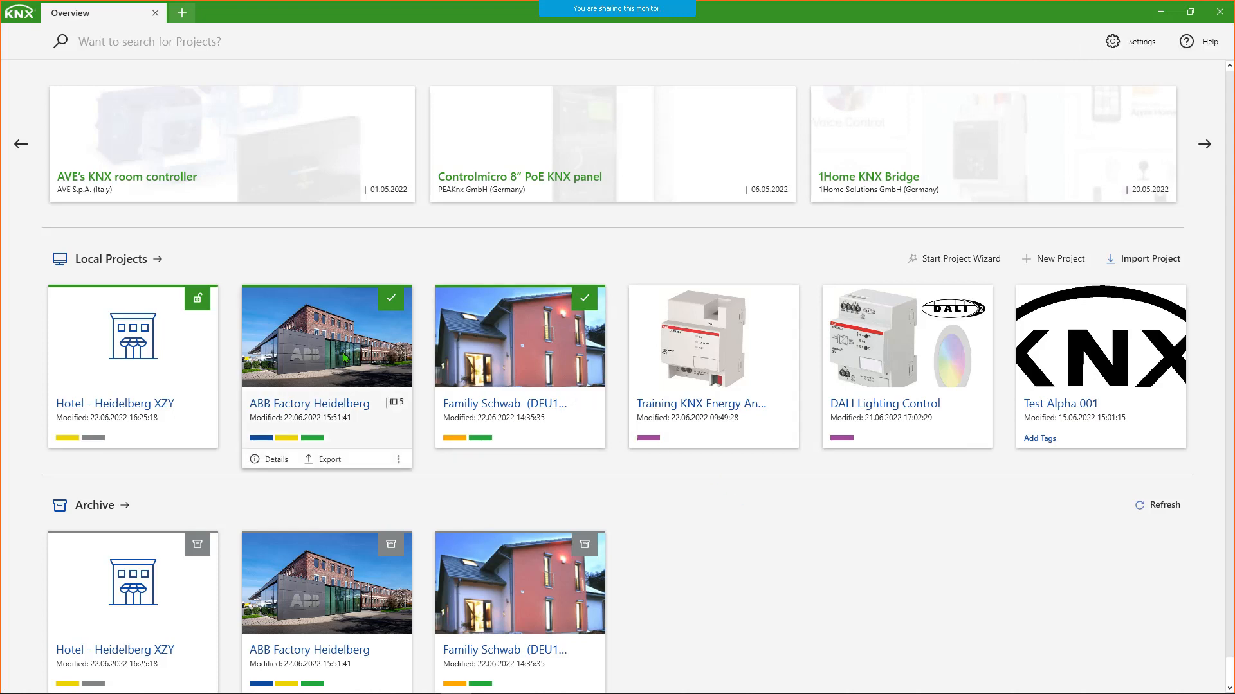
pyautogui.moveTo(207, 450)
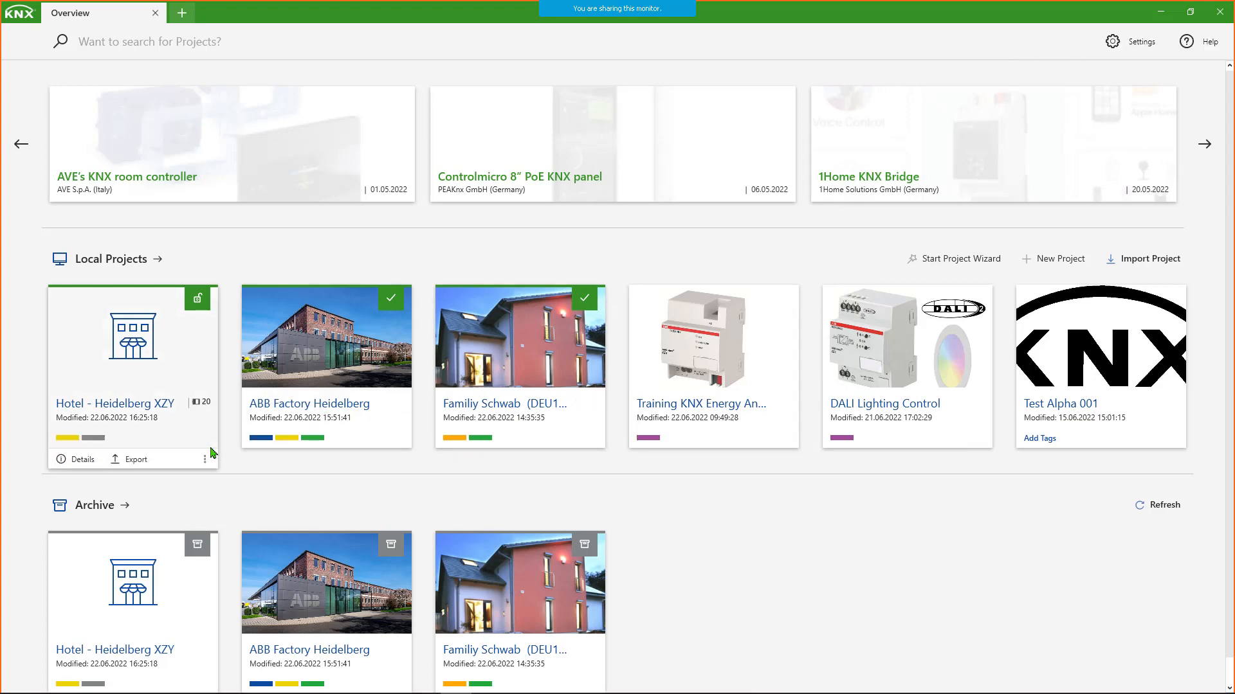